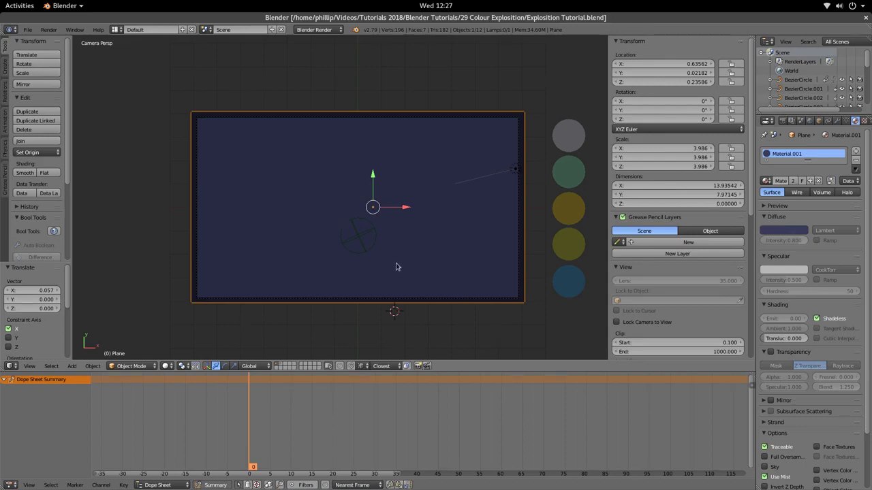
Add a Bezier circle and move it to the middle of the blue background plane, at about X 0.36, Y 0.07.
click(71, 365)
mouse_move(94, 347)
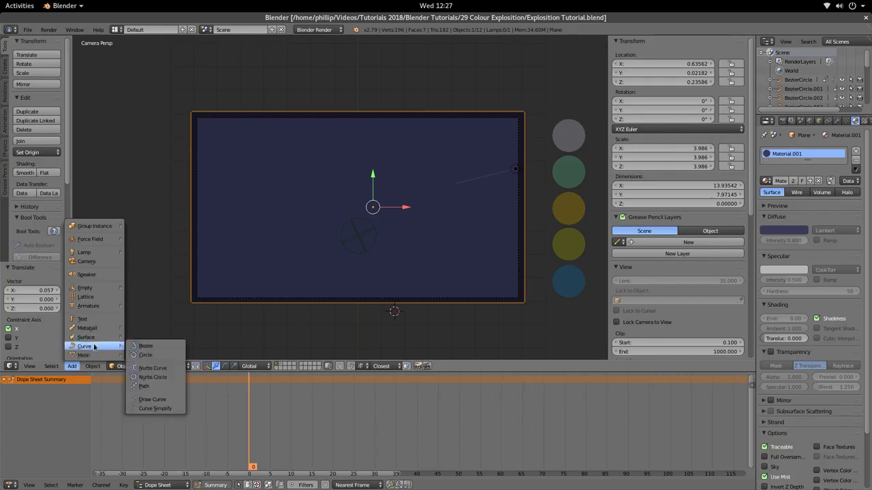
click(145, 355)
drag(395, 280, 397, 192)
drag(426, 224, 373, 233)
drag(352, 202, 396, 208)
Move the empty near the plane's centre to the second layer.
right_click(374, 247)
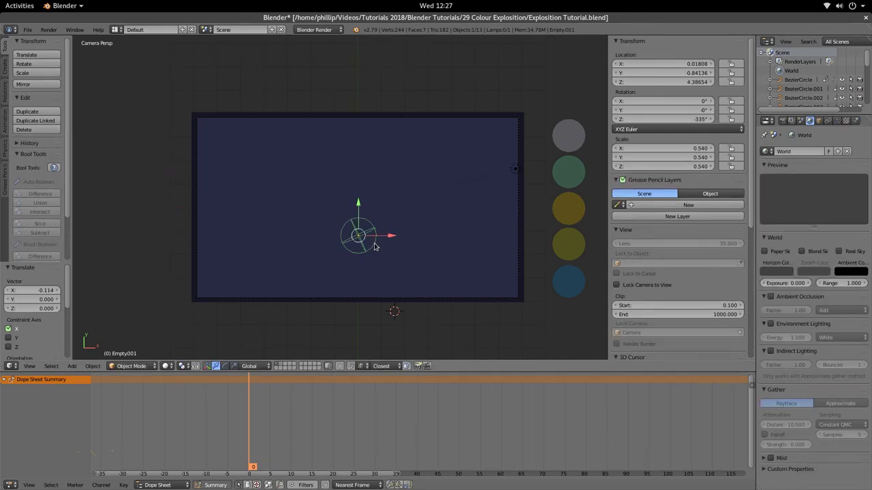
key(m)
click(452, 257)
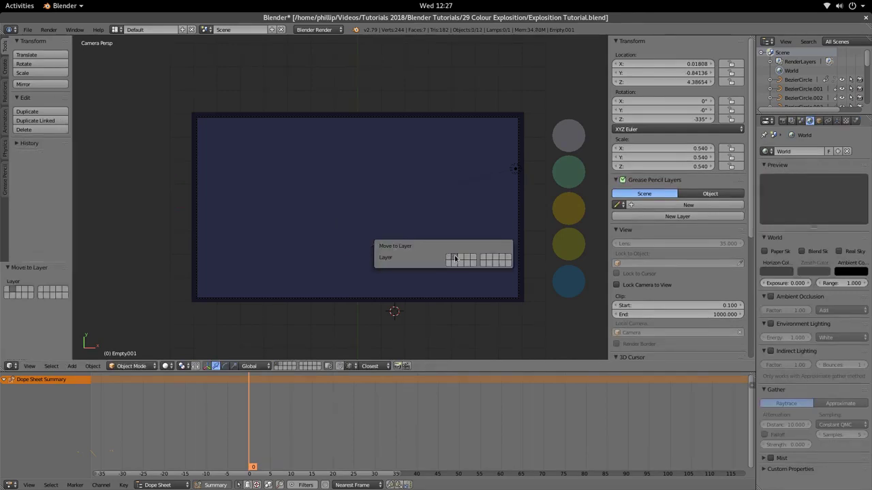
Raise the new circle about 0.52 along Z in front of the plane and shift it about -0.26 along X.
right_click(363, 214)
key(z)
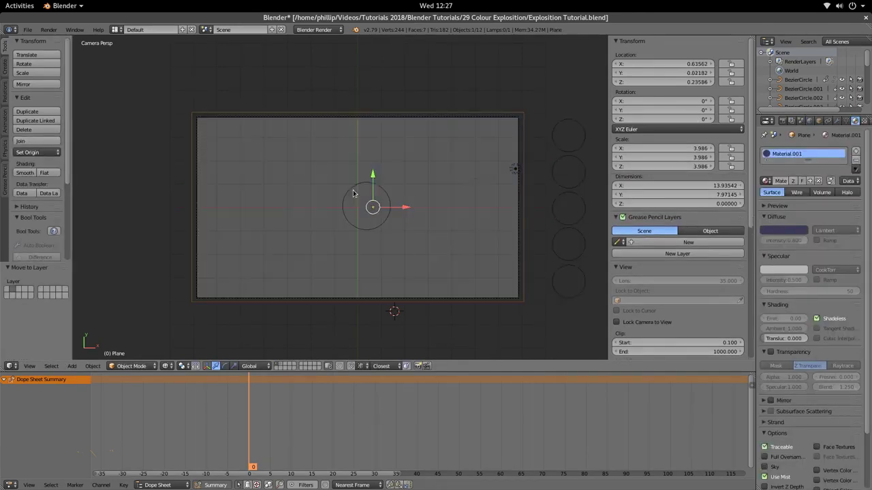
right_click(370, 229)
key(g)
key(z)
click(374, 232)
key(z)
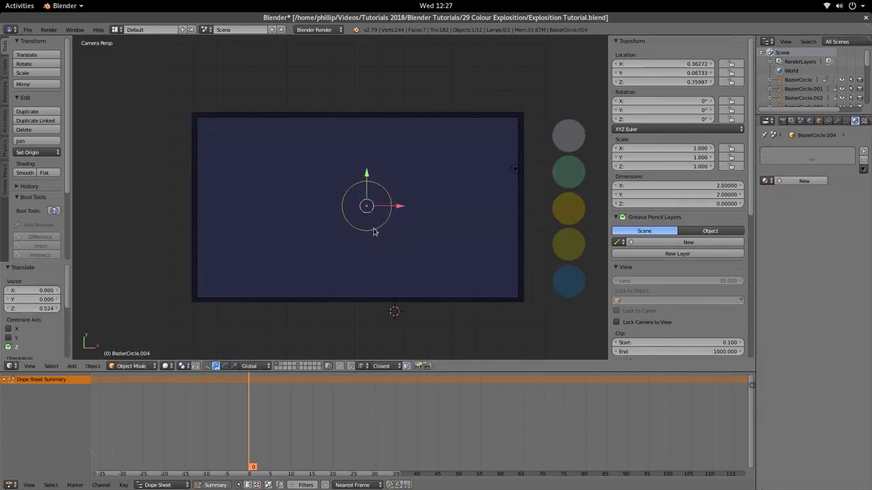
drag(399, 208, 392, 208)
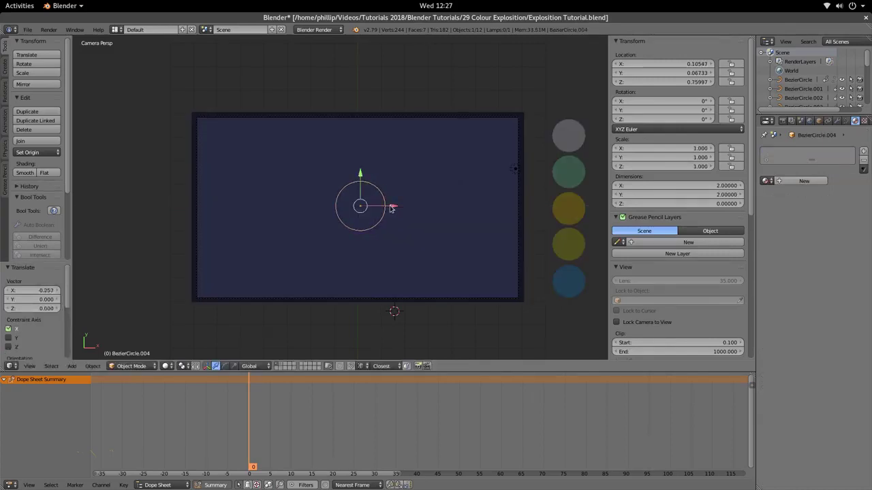
Set the handle type of all the circle's control points to Free.
scroll(383, 215, up, 3)
key(Tab)
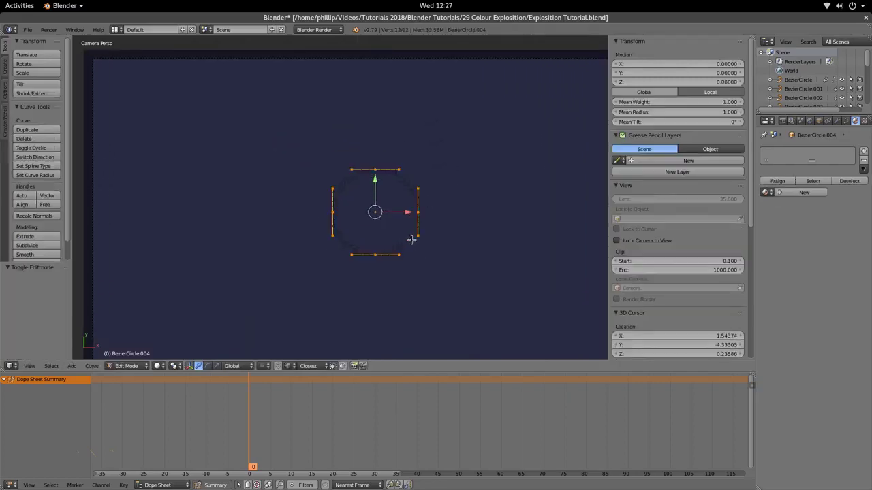
scroll(379, 275, up, 2)
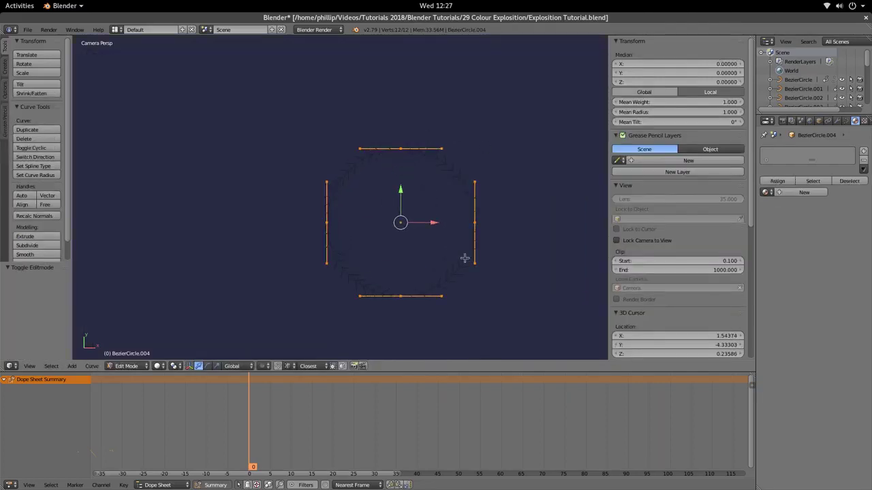
scroll(363, 226, down, 1)
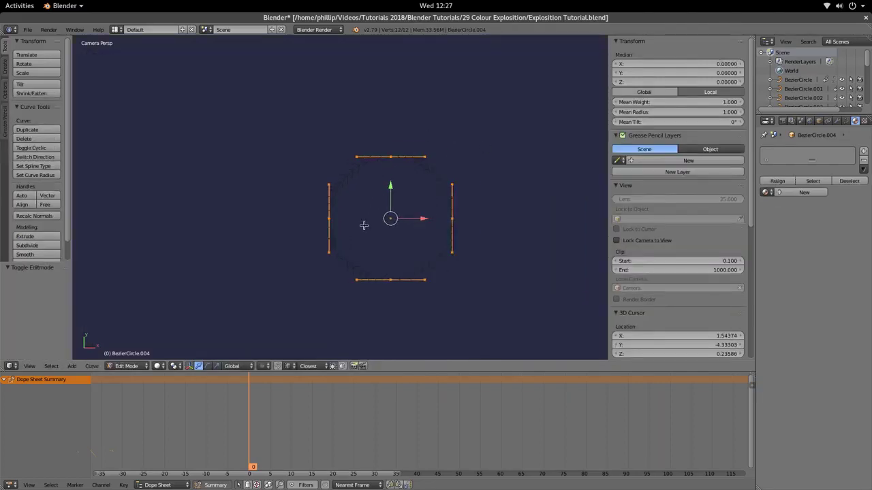
scroll(385, 277, down, 1)
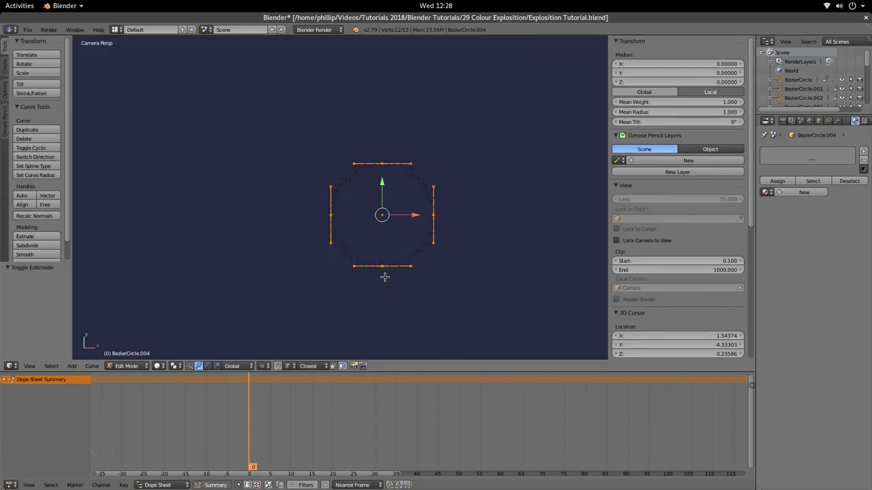
key(v)
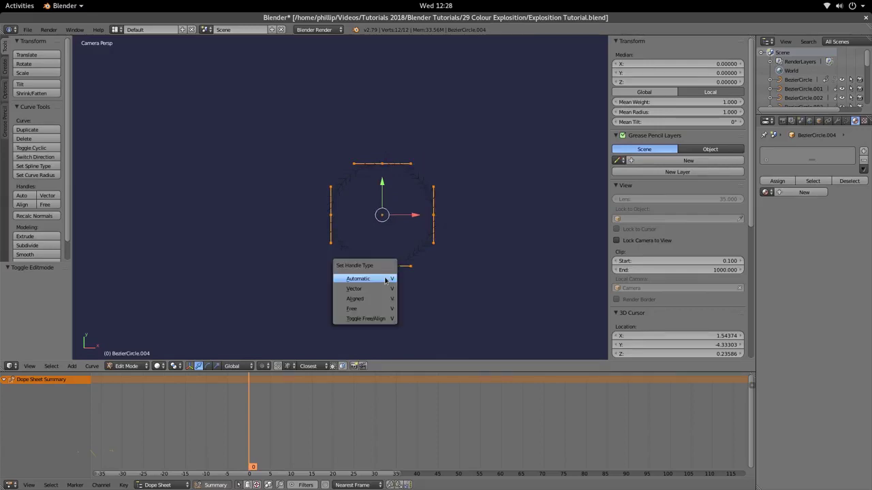
click(364, 309)
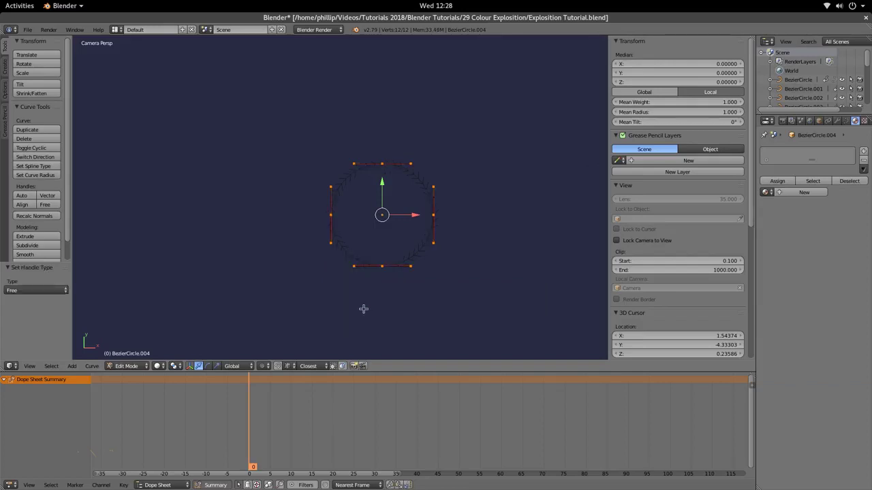
Select the circle's bottom control point and snap the 3D cursor to it.
right_click(382, 266)
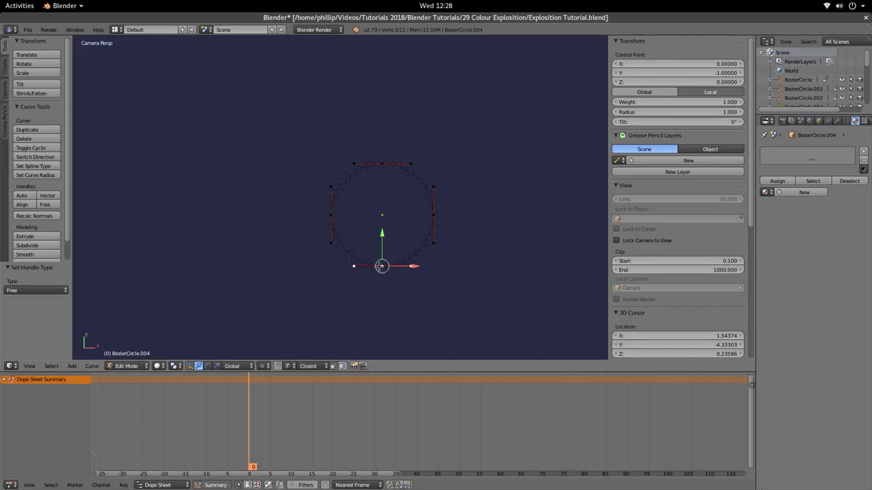
key(shift+s)
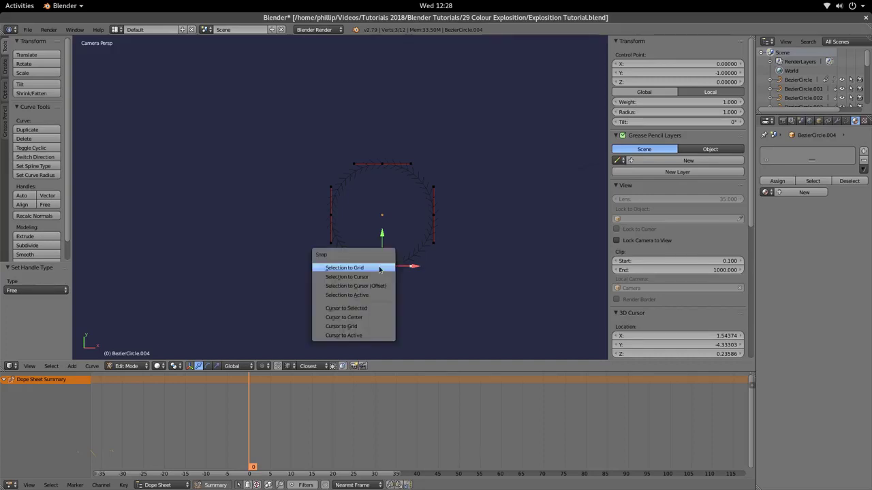
click(362, 310)
scroll(381, 281, up, 4)
scroll(439, 321, down, 2)
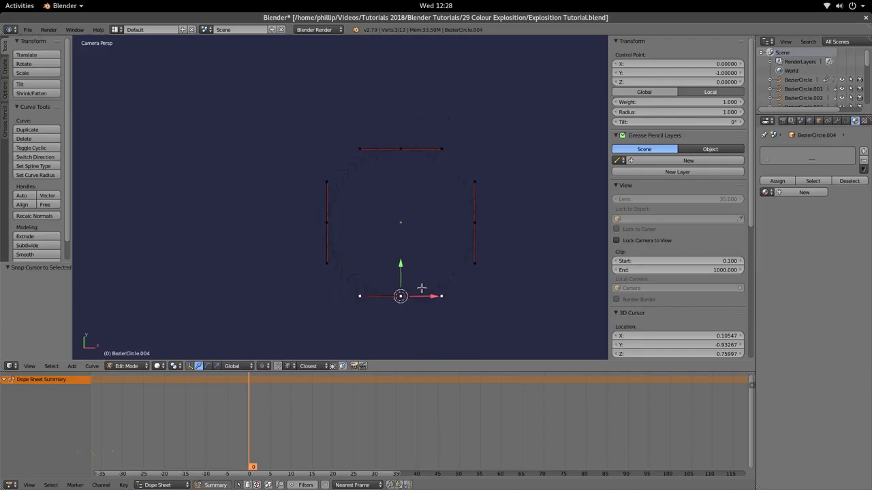
key(super)
click(633, 208)
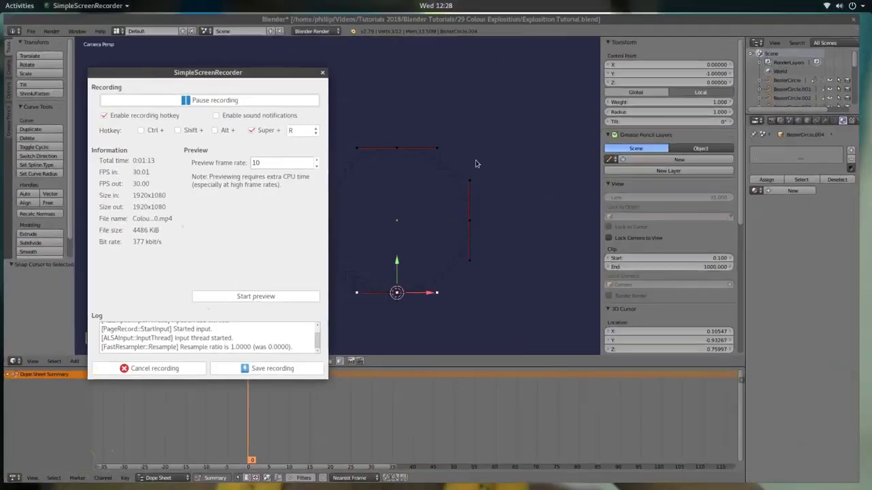
click(254, 99)
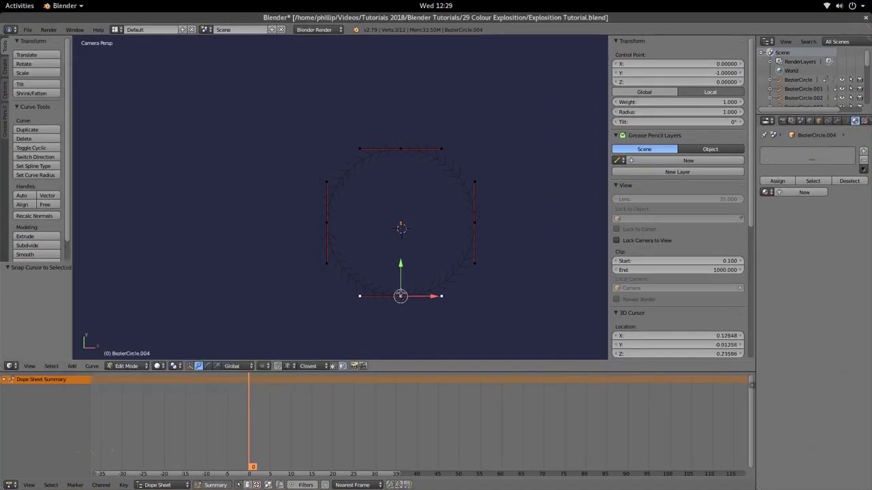
Try to set the circle's origin to the 3D cursor.
click(92, 366)
key(Tab)
click(92, 367)
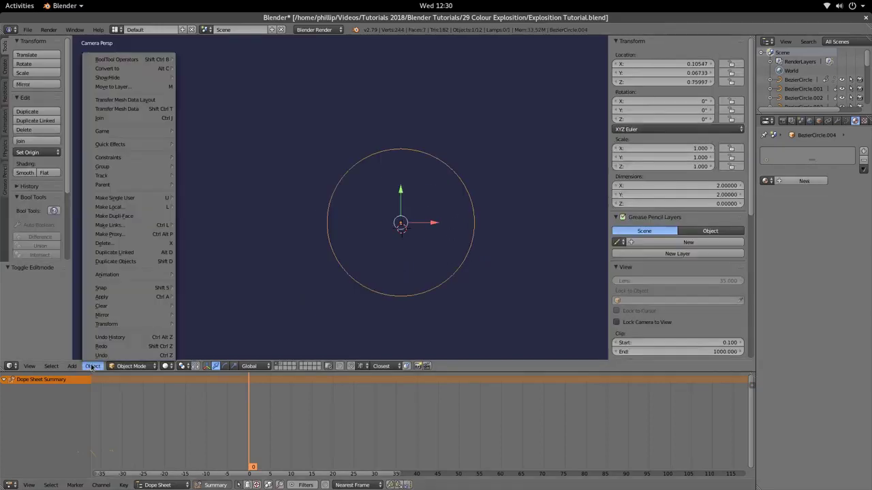
mouse_move(126, 324)
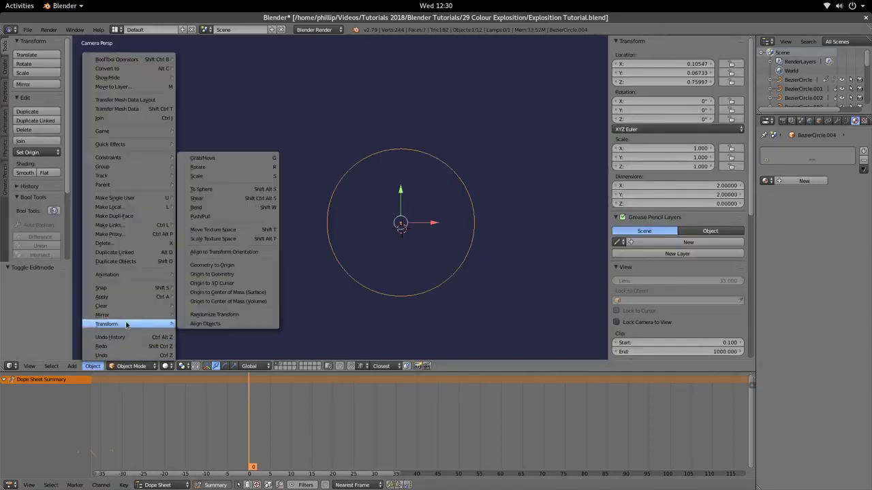
click(248, 286)
Snap the 3D cursor to the circle's bottom control point and set the object's origin to the cursor.
key(Tab)
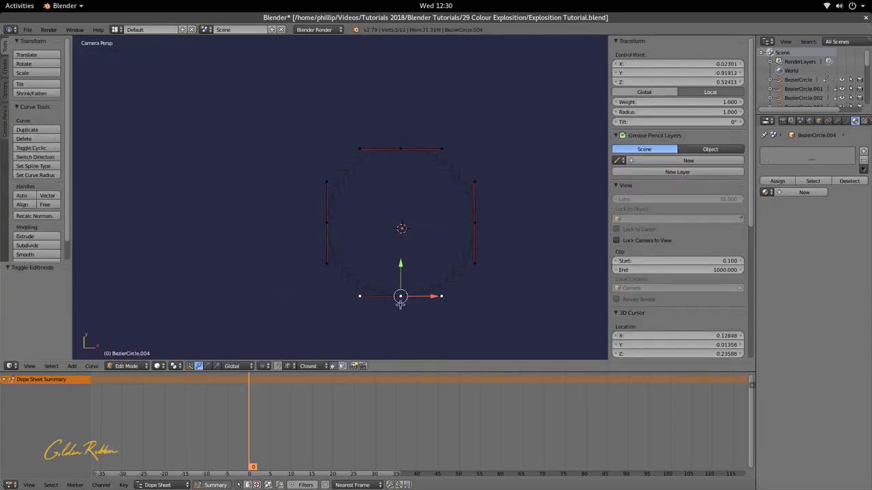
key(shift+s)
click(382, 308)
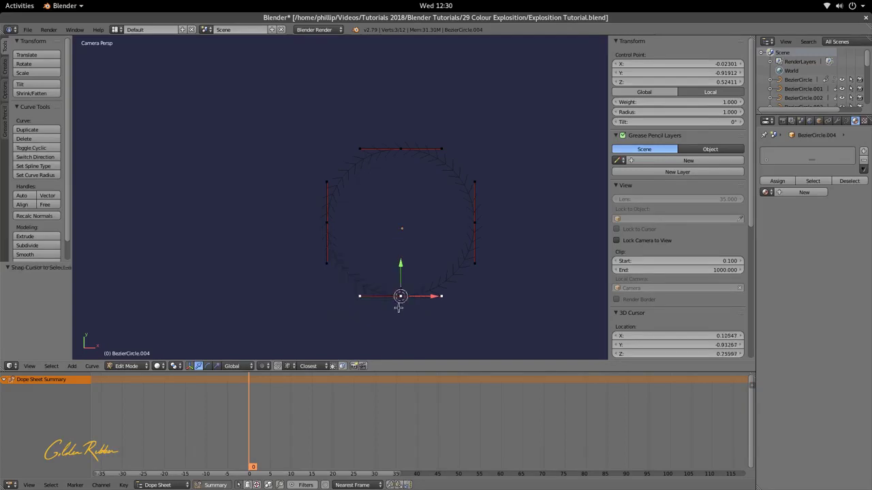
key(Tab)
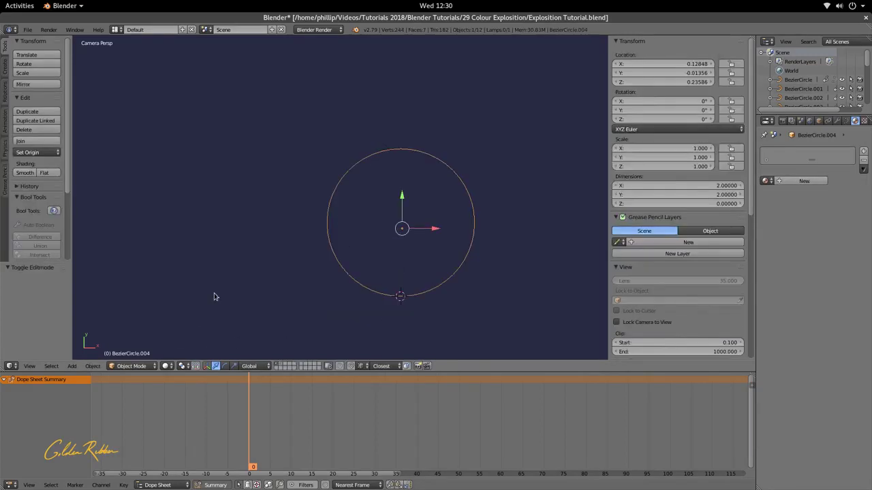
click(99, 366)
mouse_move(130, 325)
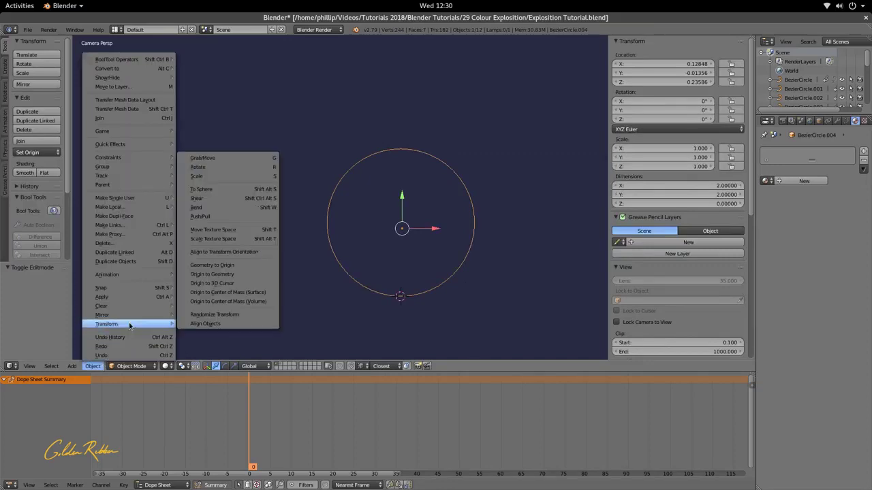
click(246, 283)
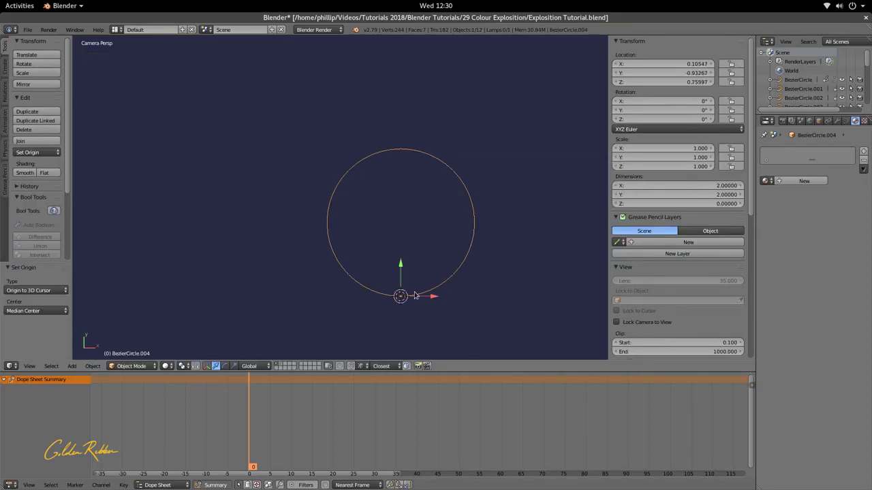
Try scaling the circle from its origin at the bottom control point.
scroll(442, 298, down, 3)
key(s)
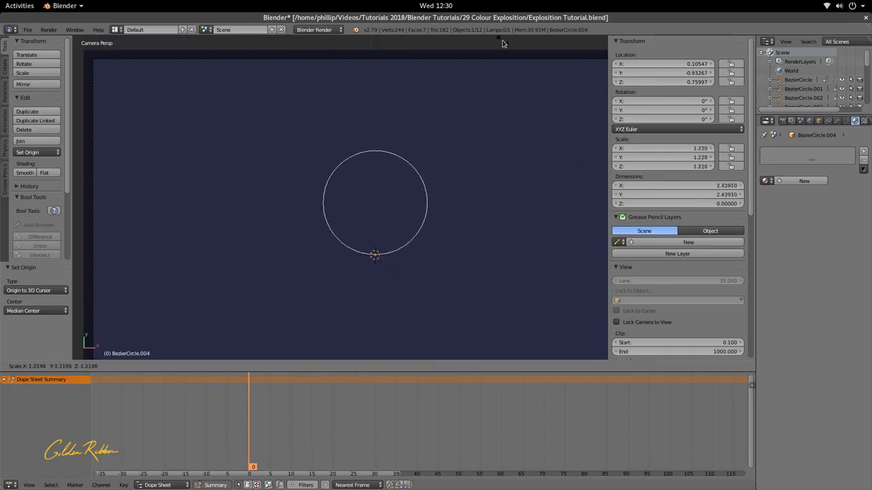
click(409, 66)
Set the circle's curve shape to 2D so it is filled, and return to Object Mode.
key(Tab)
shift+middle_drag(481, 245, 395, 253)
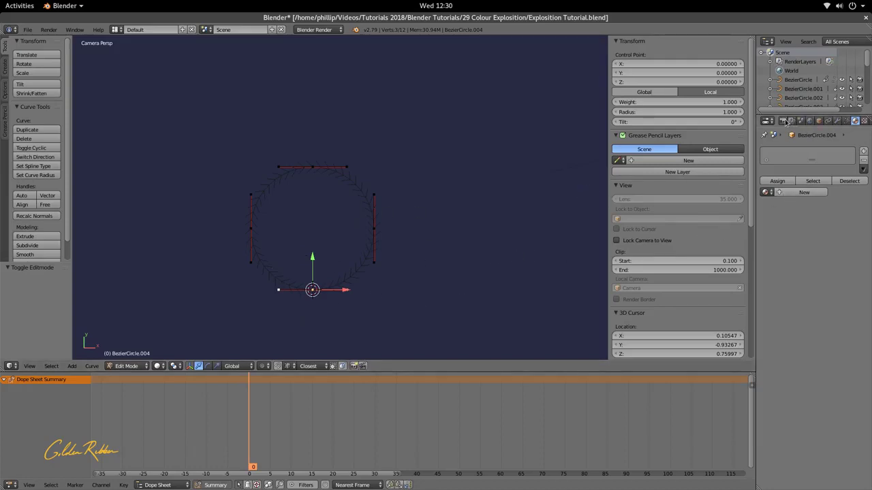
click(845, 120)
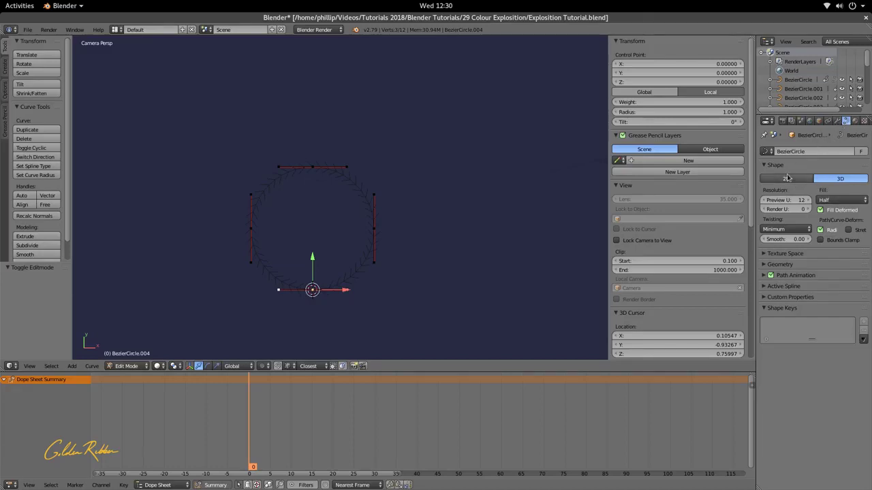
click(786, 178)
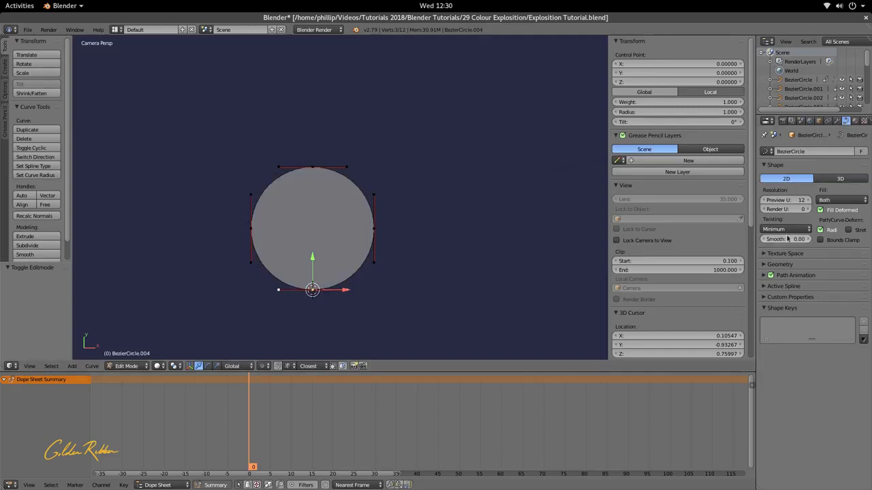
click(763, 165)
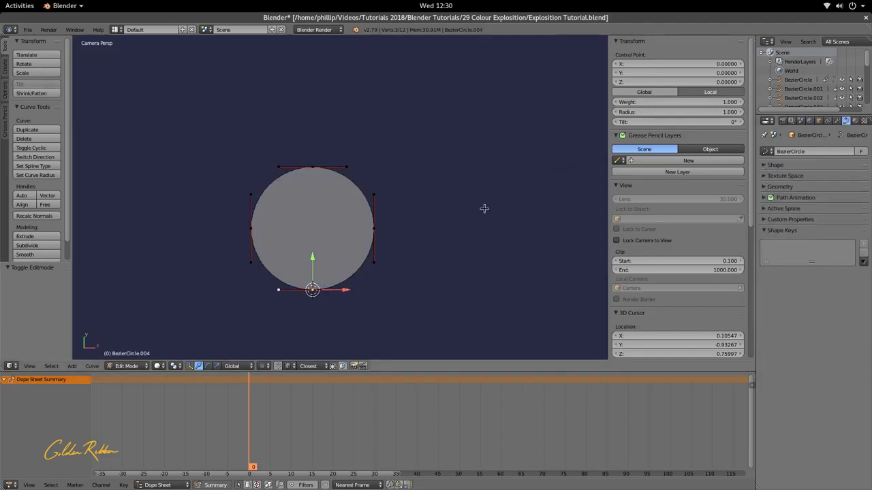
key(Tab)
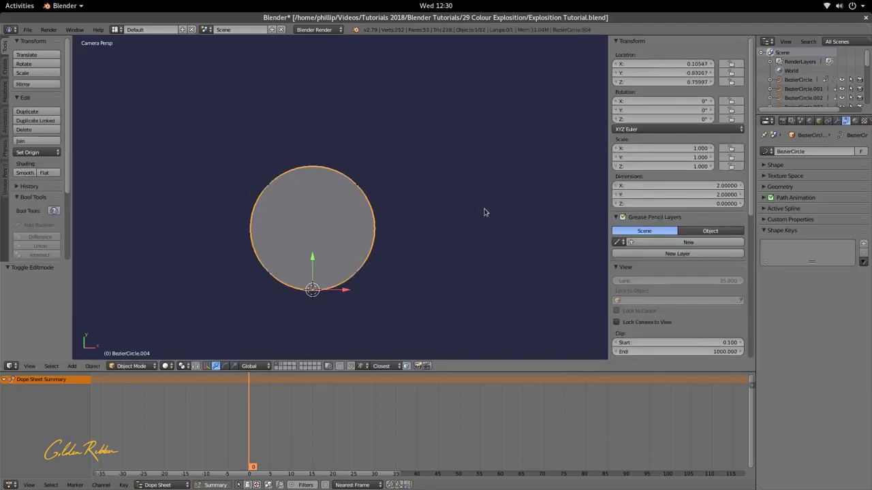
Add a Basis shape key and two further shape keys to the circle.
click(863, 244)
click(863, 244)
click(863, 244)
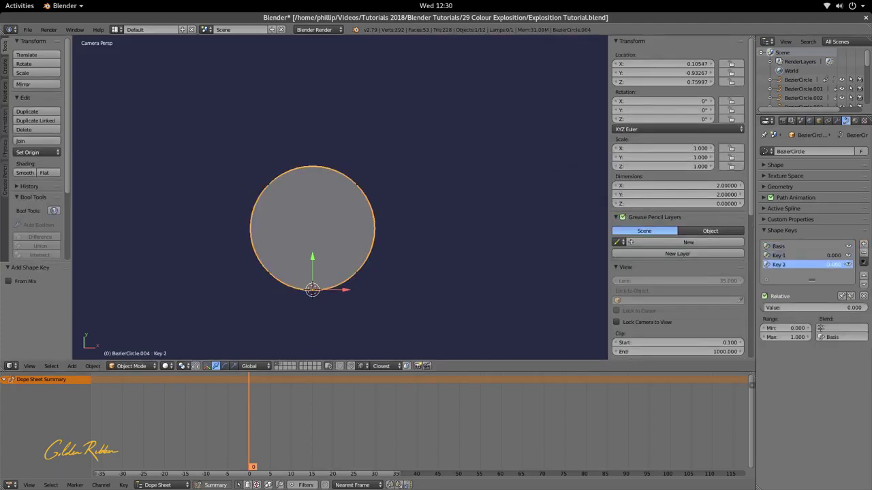
click(807, 257)
click(783, 307)
click(794, 274)
Rename the shape key Key 1 as Collapse and Key 2 as Random.
double_click(797, 255)
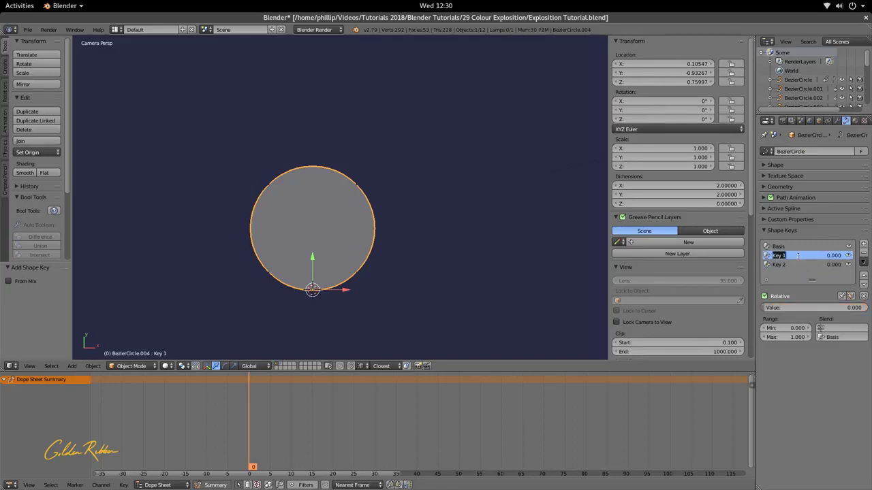
text(Collapse)
key(Return)
click(794, 268)
double_click(793, 266)
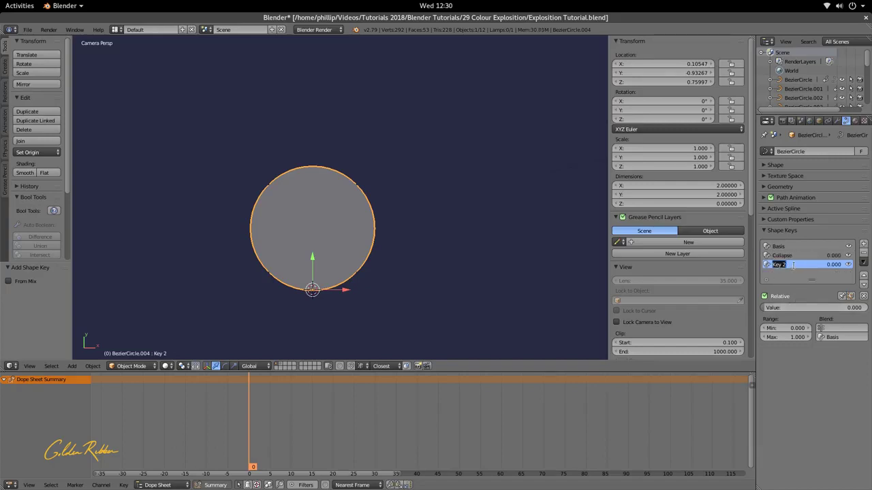
key(BackSpace)
text(Random)
key(Return)
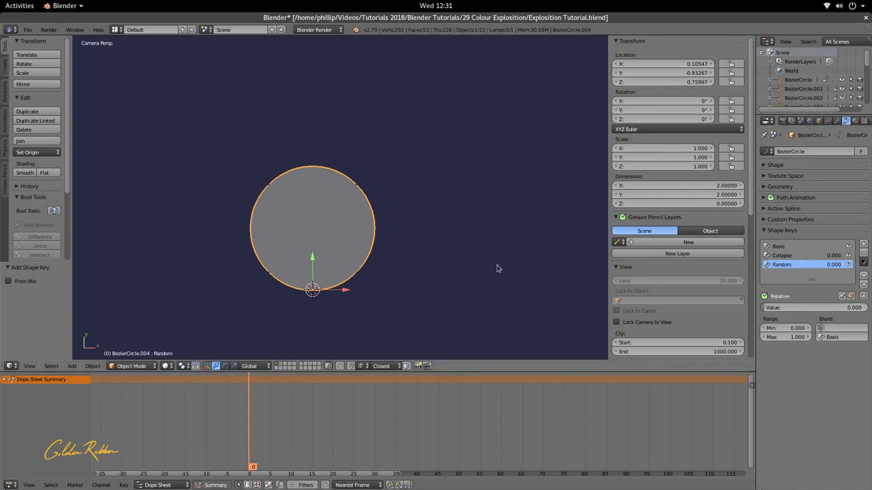
Make Collapse the active shape key, enter Edit Mode on the circle, and widen the area showing the transform values.
click(797, 256)
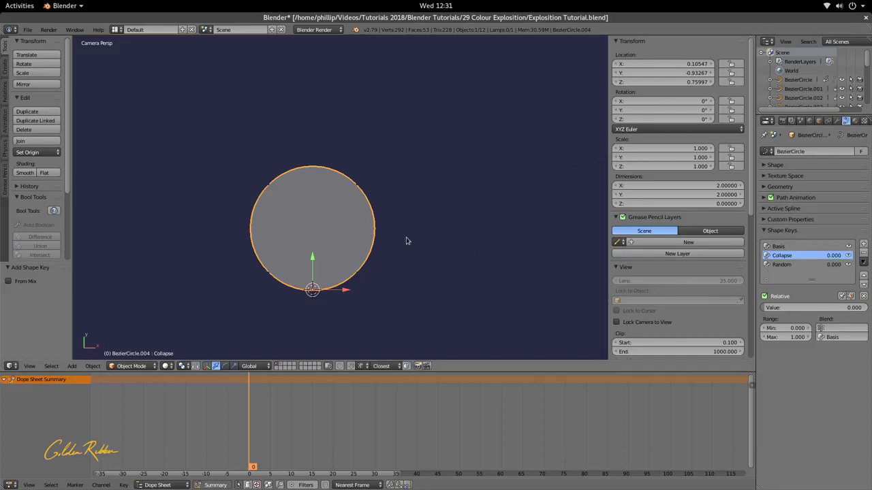
key(Tab)
shift+middle_drag(352, 254, 305, 331)
scroll(423, 234, up, 4)
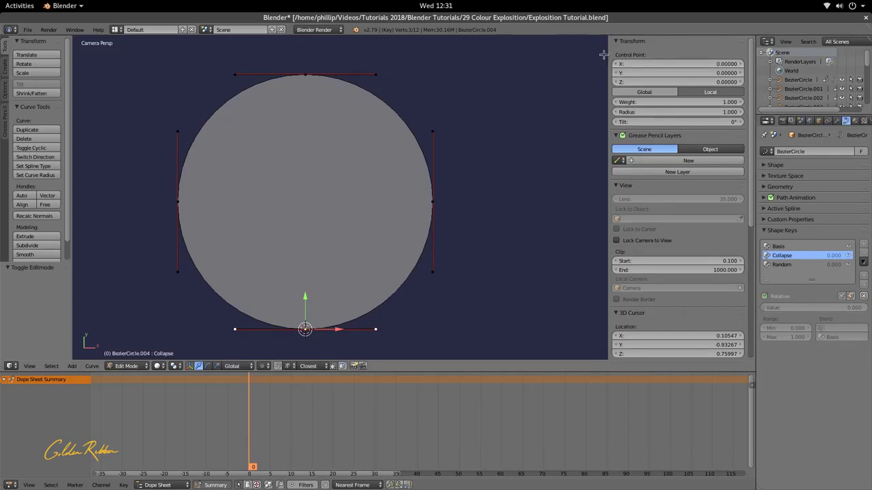
drag(606, 52, 798, 64)
drag(751, 47, 579, 55)
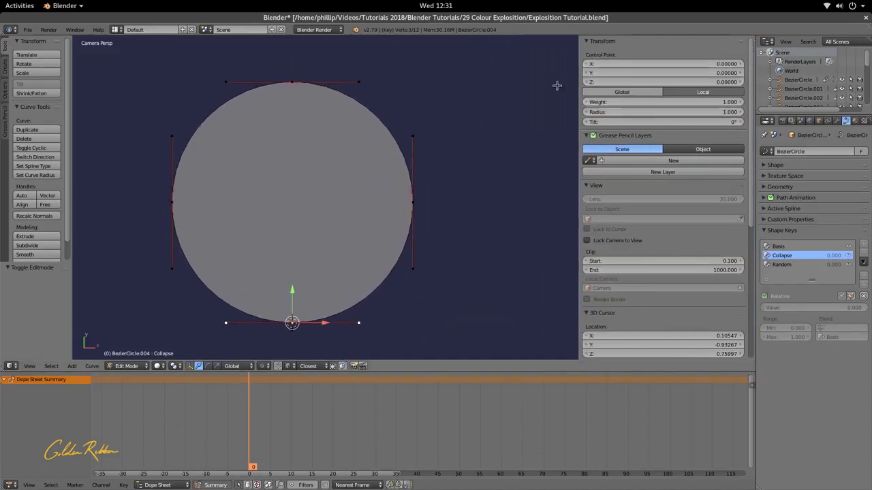
Set the circle's bottom control point to the top control point's Y value of 2.0.
click(640, 71)
text(2)
key(Return)
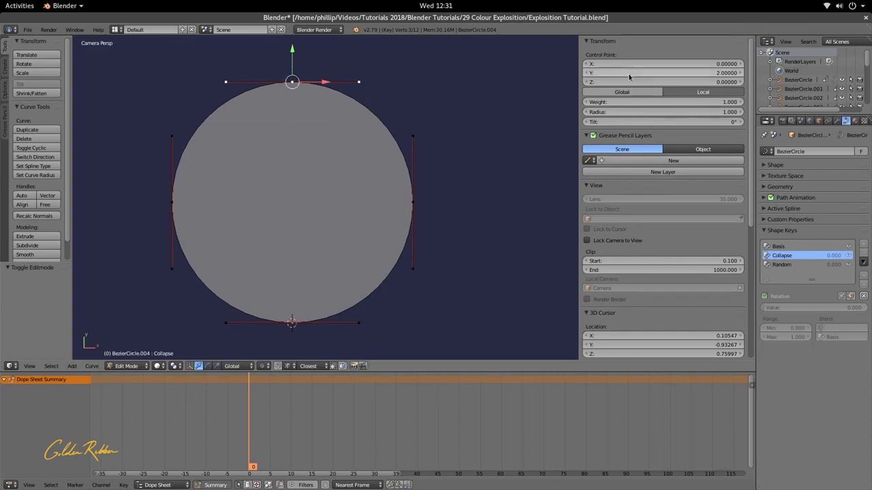
key(i)
click(723, 72)
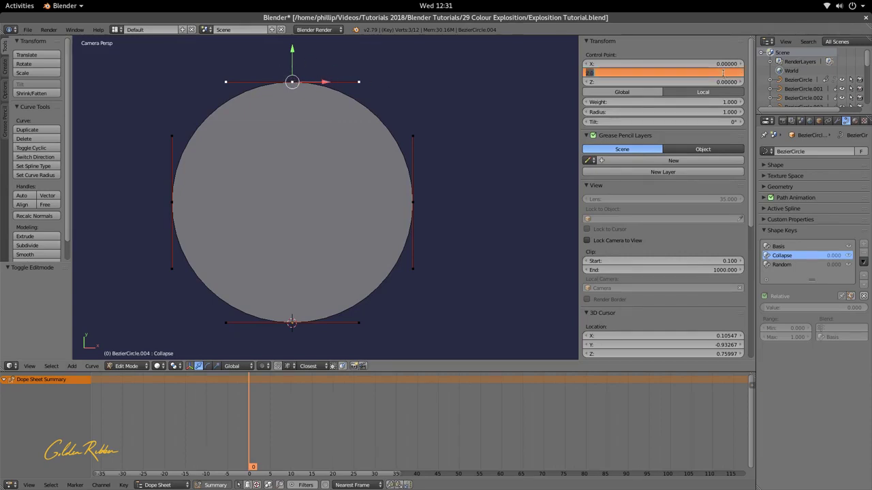
text(2.0)
key(Escape)
right_click(292, 324)
click(659, 73)
text(2.0)
key(Return)
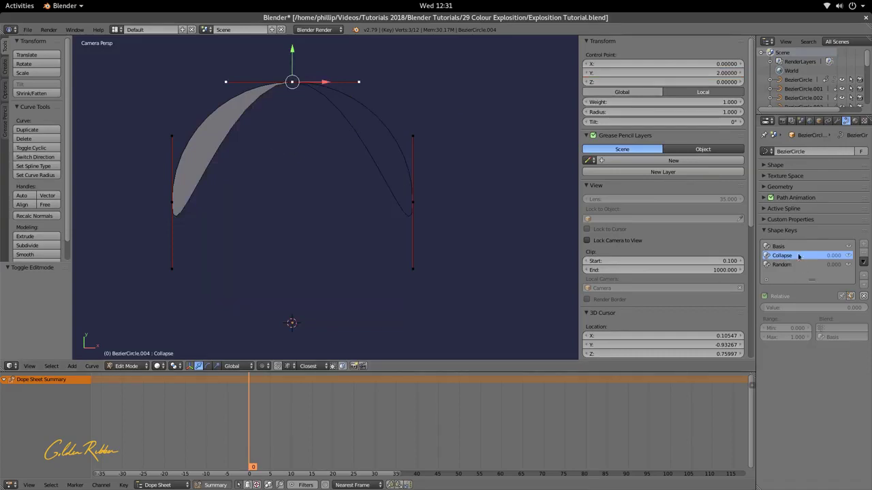
Copy the Y value of the left control point's upper handle to its lower handle.
right_click(172, 202)
right_click(171, 268)
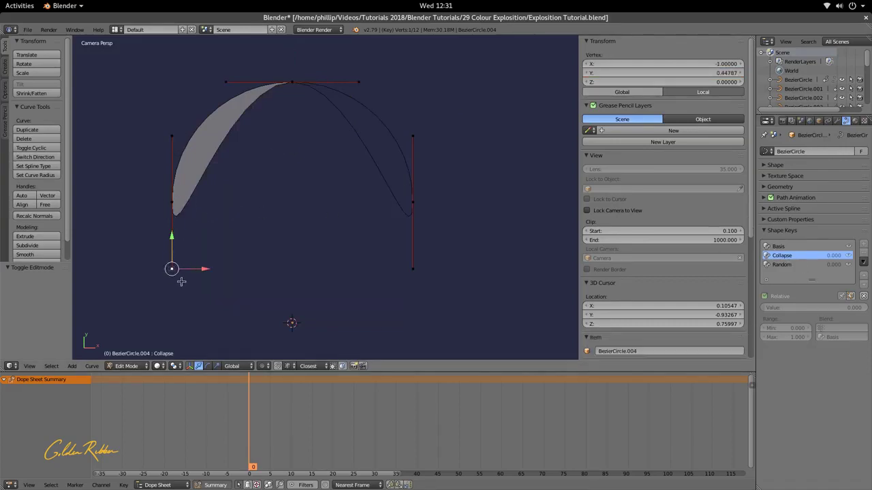
right_click(171, 136)
click(673, 73)
key(ctrl+c)
text(0.44787)
key(Return)
click(649, 73)
key(ctrl+v)
key(Return)
Give the right control point's lower handle the same copied Y value and return to Object Mode.
right_click(412, 268)
key(Return)
key(ctrl+z)
key(ctrl+z)
key(Tab)
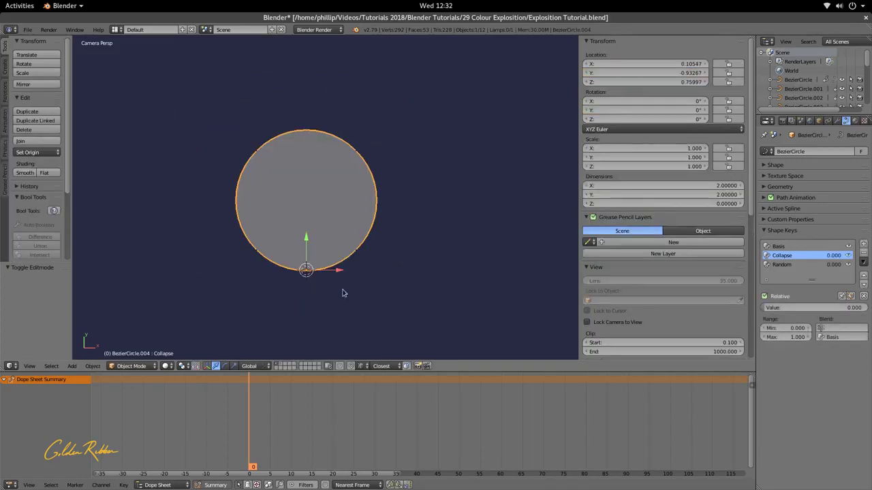
Set the Random shape key to be relative to Collapse instead of Basis.
mouse_move(776, 308)
mouse_down()
mouse_move(825, 307)
mouse_move(770, 307)
mouse_up()
click(806, 265)
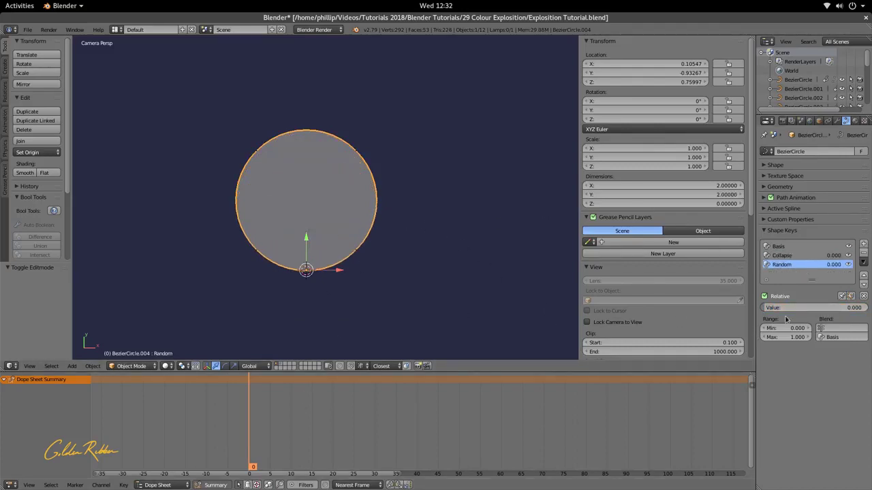
click(843, 338)
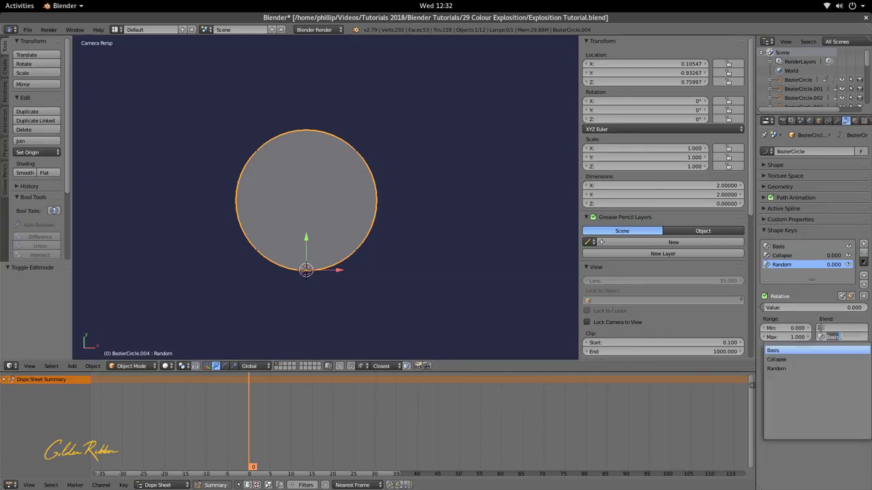
click(802, 359)
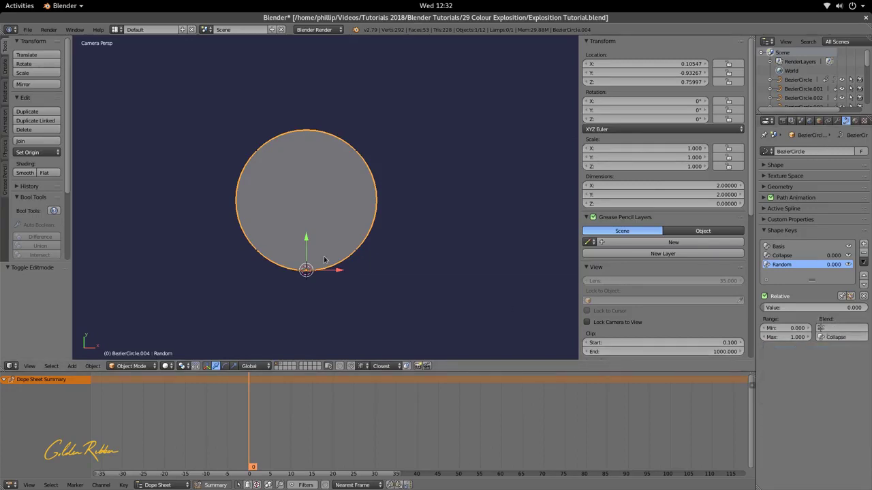
With Random active, enter Edit Mode and move the circle's bottom control point up close to the top control point.
scroll(324, 259, up, 2)
shift+middle_drag(294, 257, 376, 268)
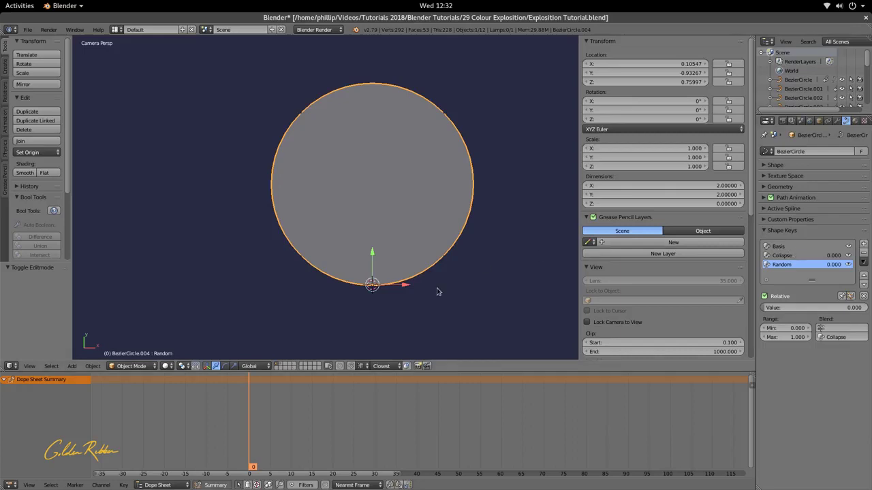
scroll(367, 269, down, 3)
key(Tab)
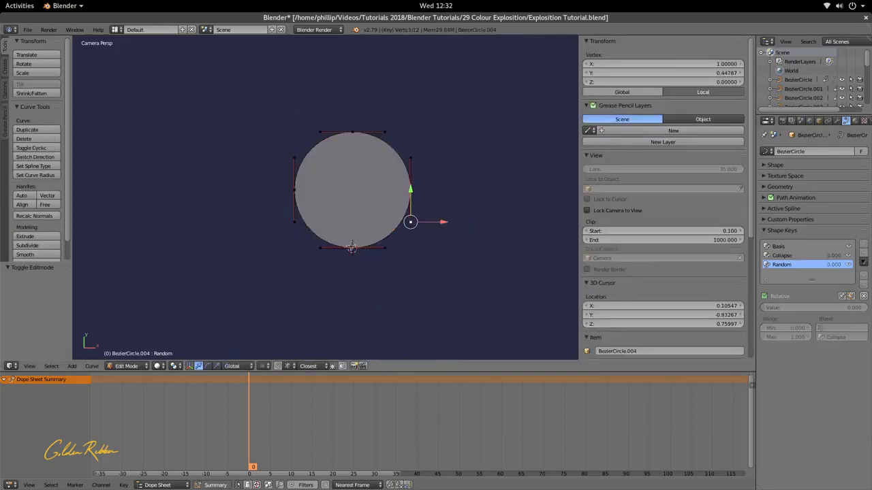
right_click(352, 247)
scroll(369, 228, up, 3)
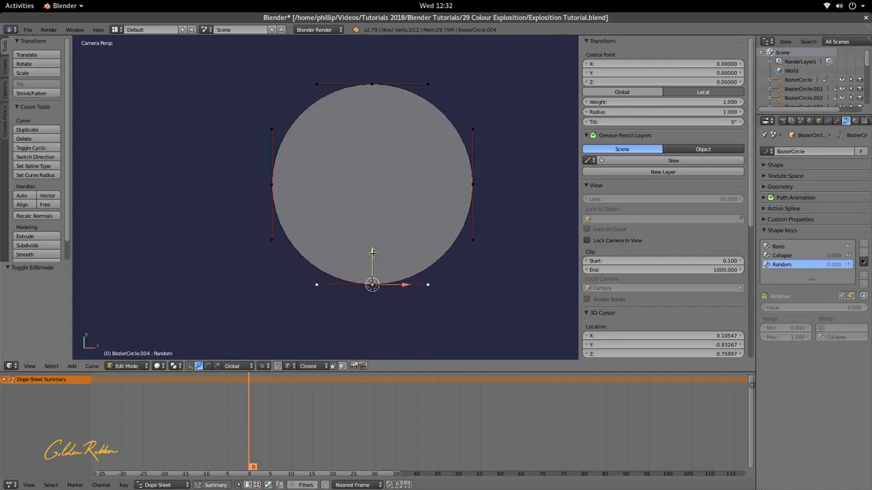
drag(372, 253, 388, 76)
Reposition the moved control point and the lower curve handles into a slightly uneven crescent, and return to Object Mode.
right_drag(314, 106, 320, 96)
right_drag(435, 107, 459, 102)
right_drag(279, 221, 291, 153)
right_drag(480, 229, 458, 160)
right_drag(372, 107, 386, 106)
right_drag(466, 101, 455, 115)
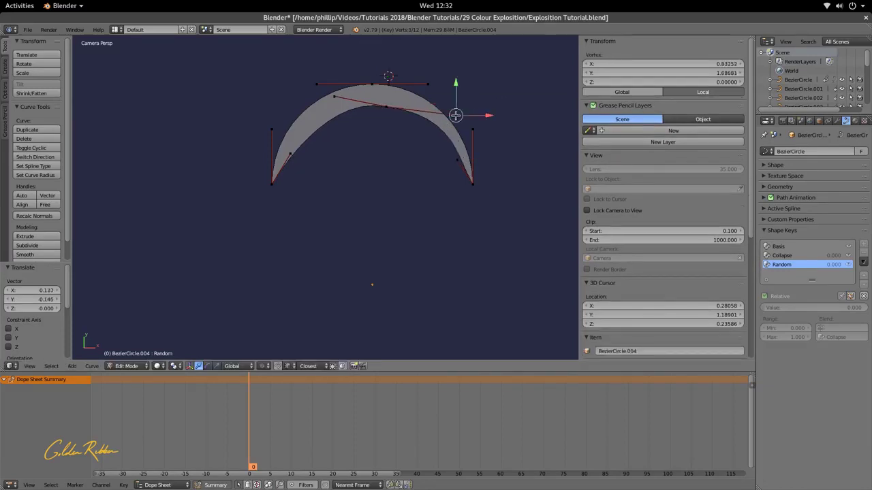
right_drag(458, 160, 460, 146)
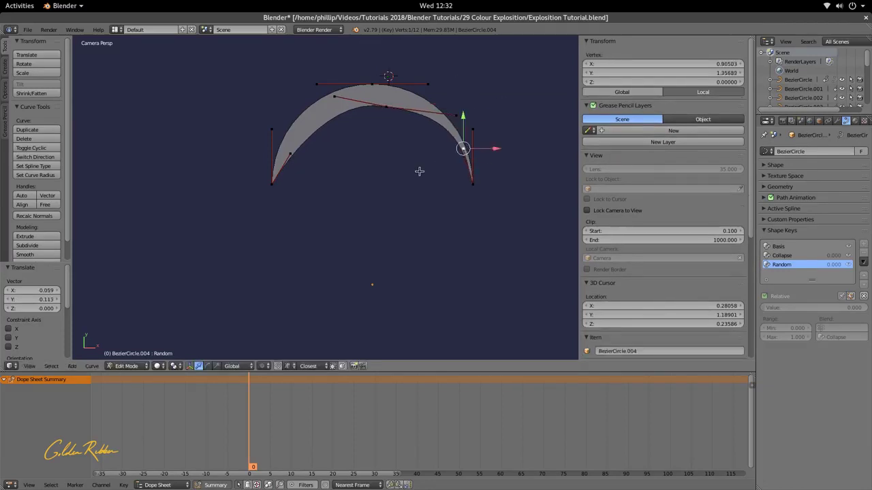
key(Tab)
Preview the Random and Collapse shape keys together by raising their values, and reset both to 0.
drag(814, 308, 862, 308)
click(782, 256)
click(783, 265)
click(782, 256)
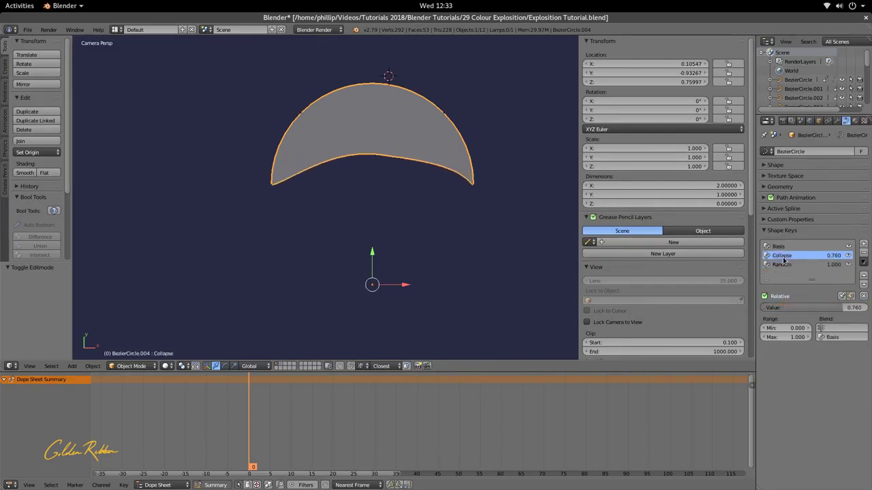
drag(799, 309, 765, 308)
click(782, 264)
click(783, 256)
In camera view, move the circle down about 1.575 units along Y.
key(KP_0)
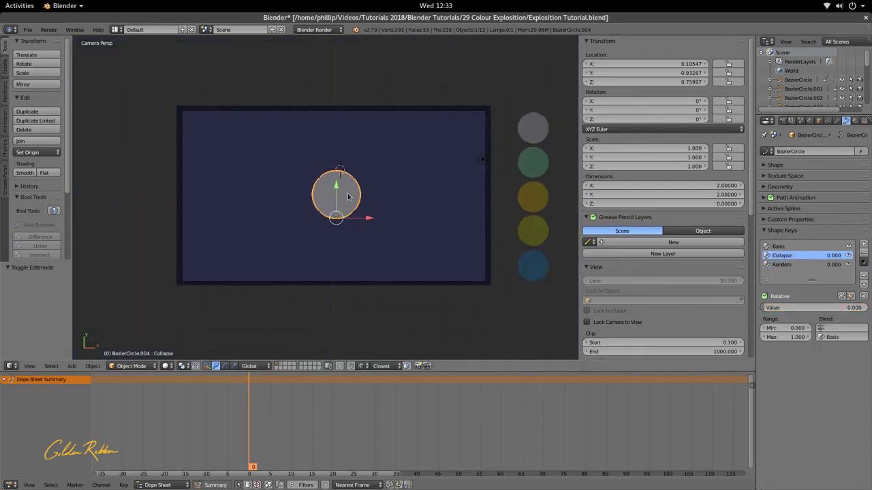
key(g)
key(y)
click(339, 225)
scroll(400, 291, up, 2)
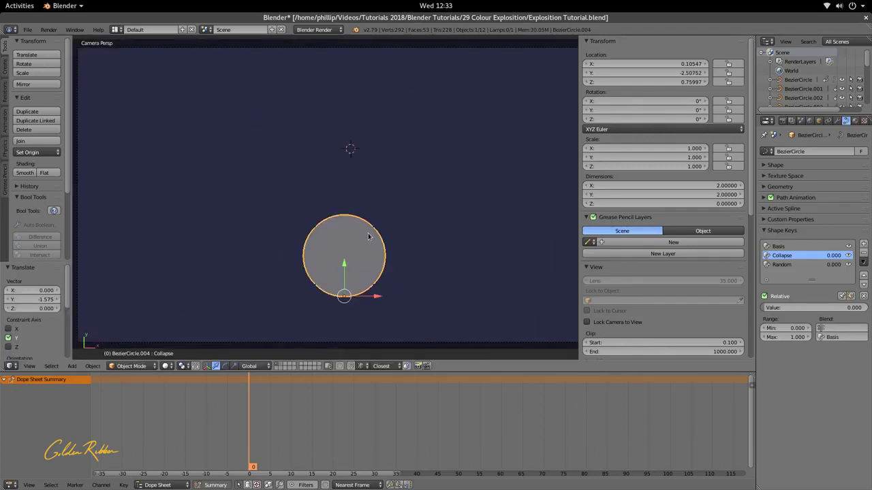
scroll(365, 234, down, 2)
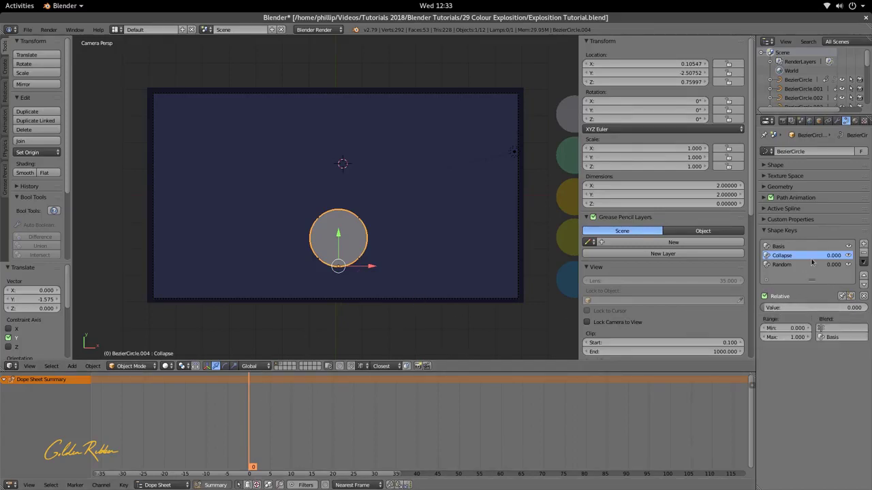
Keyframe the circle's scale of 1.000 on all axes at frame 8.
click(819, 122)
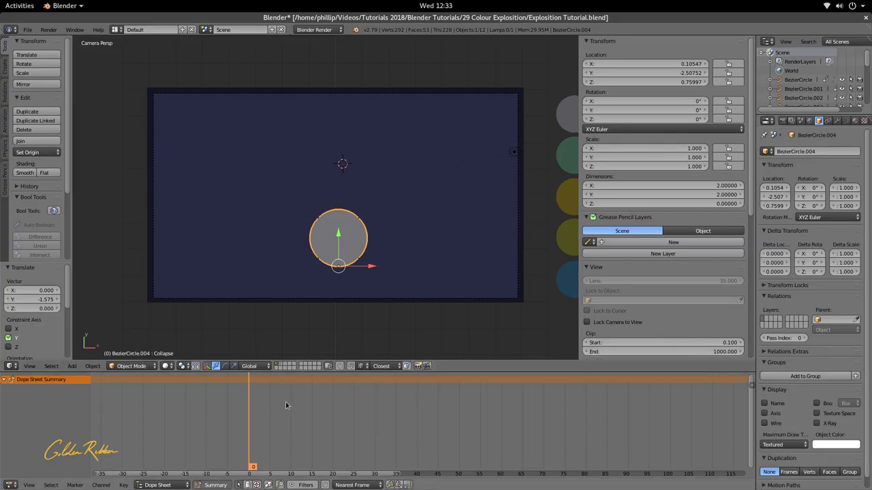
drag(258, 423, 283, 427)
right_click(845, 197)
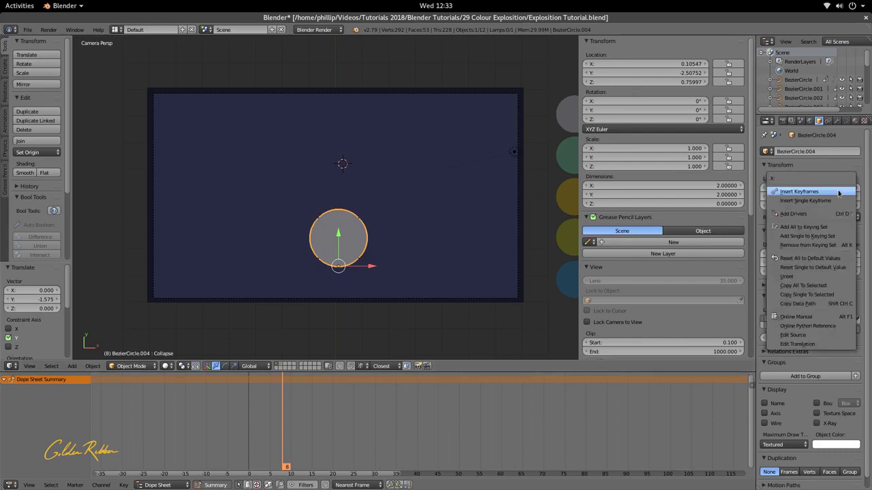
click(807, 189)
At frame 0, set the circle's scale to 0 on all axes and keyframe it.
drag(279, 450, 249, 453)
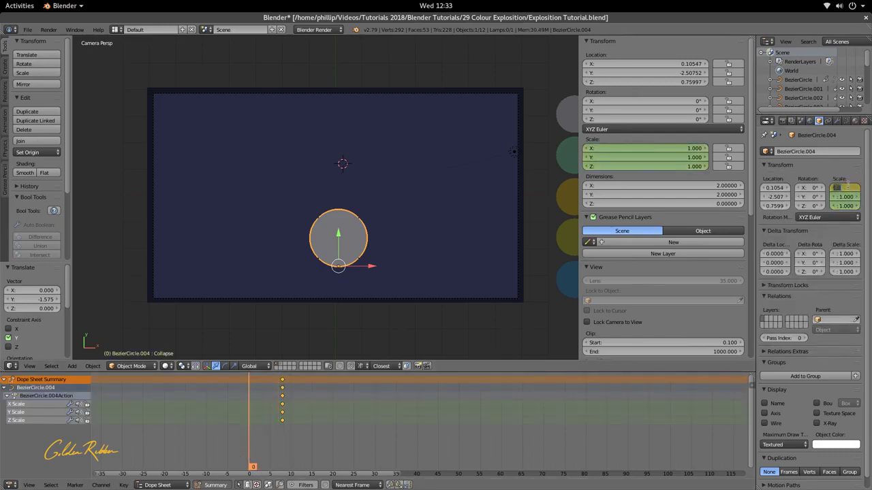
key(Tab)
text(0)
key(Tab)
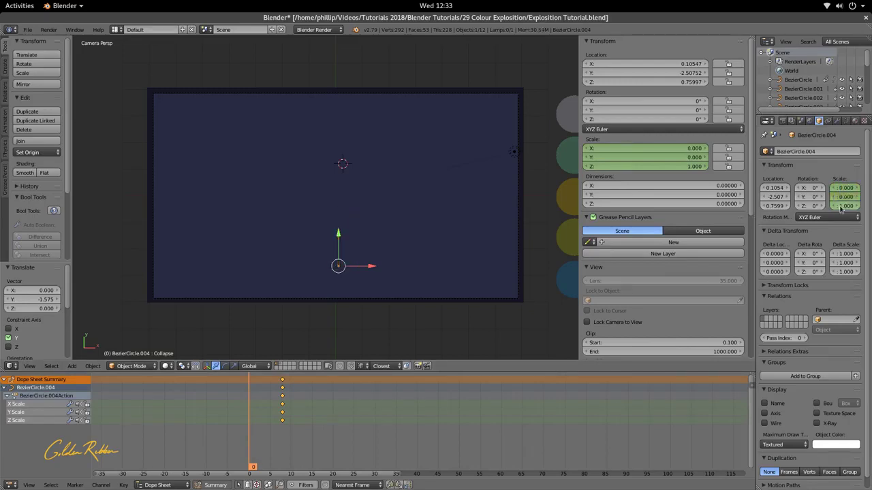
right_click(843, 203)
click(818, 191)
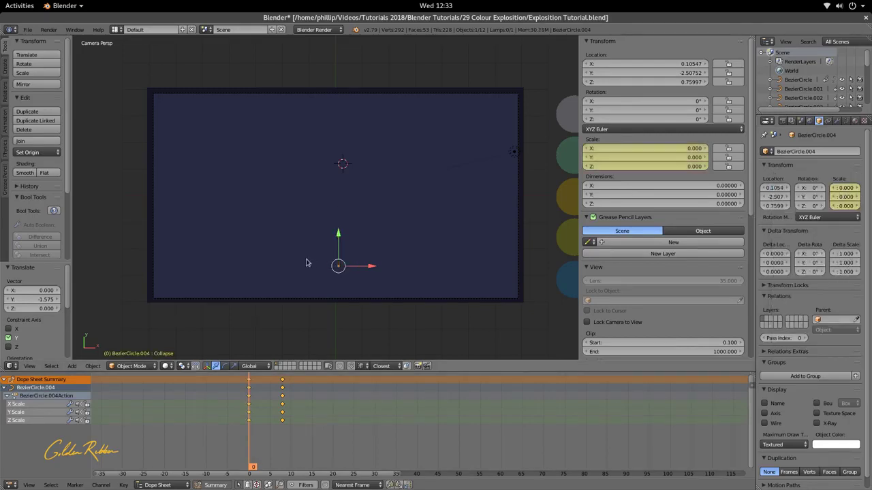
Play the animation several times to check how the circle scales up.
key(alt+a)
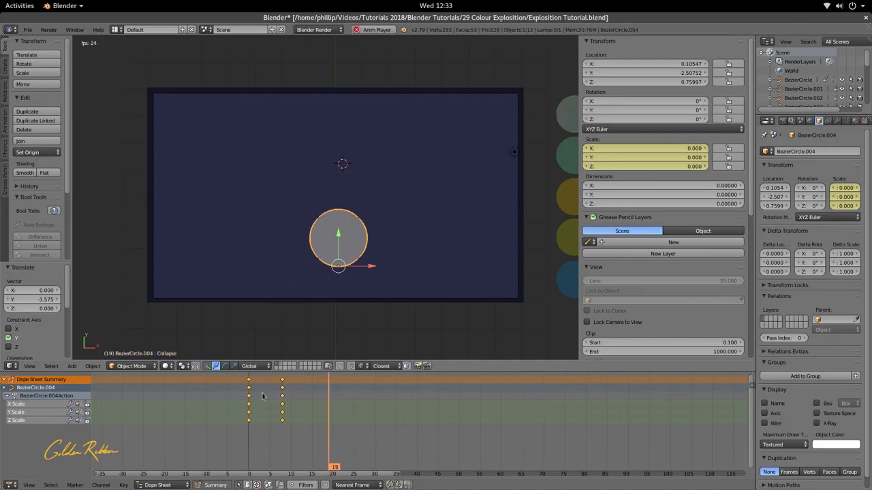
key(Escape)
key(alt+a)
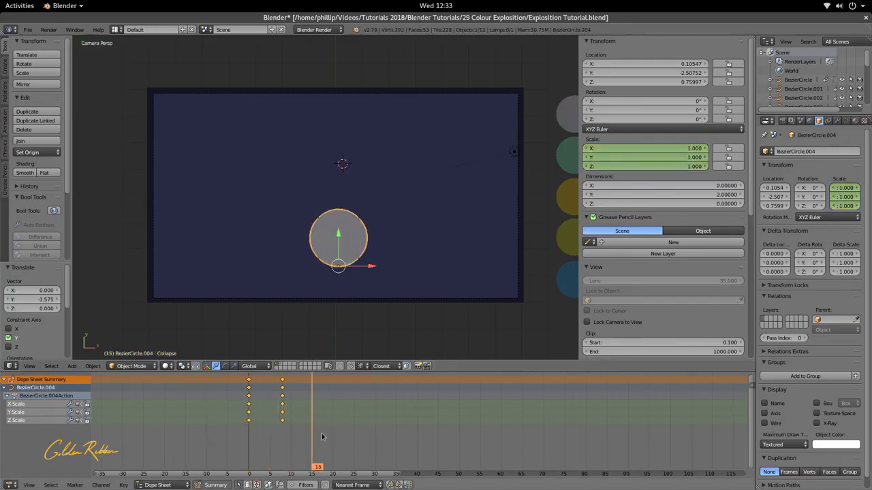
key(Escape)
key(alt+a)
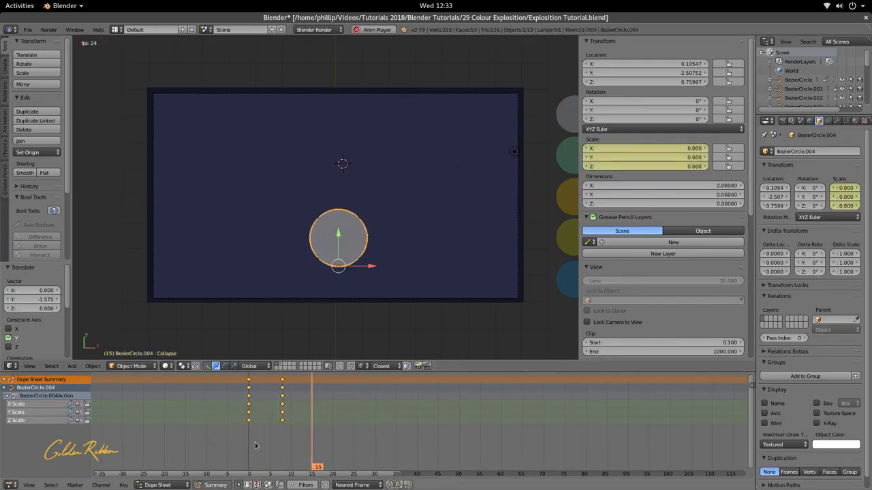
key(Escape)
Keyframe the Collapse shape key's value of 0.000 at frame 5.
drag(228, 455, 268, 436)
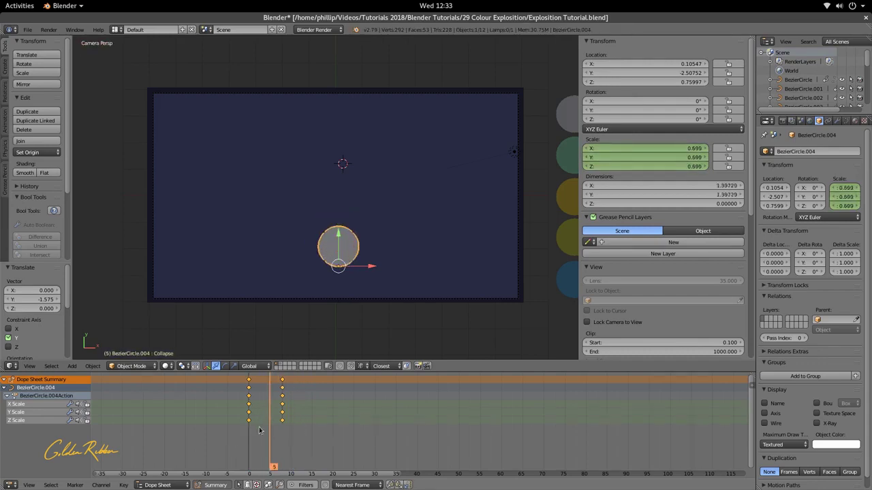
click(845, 120)
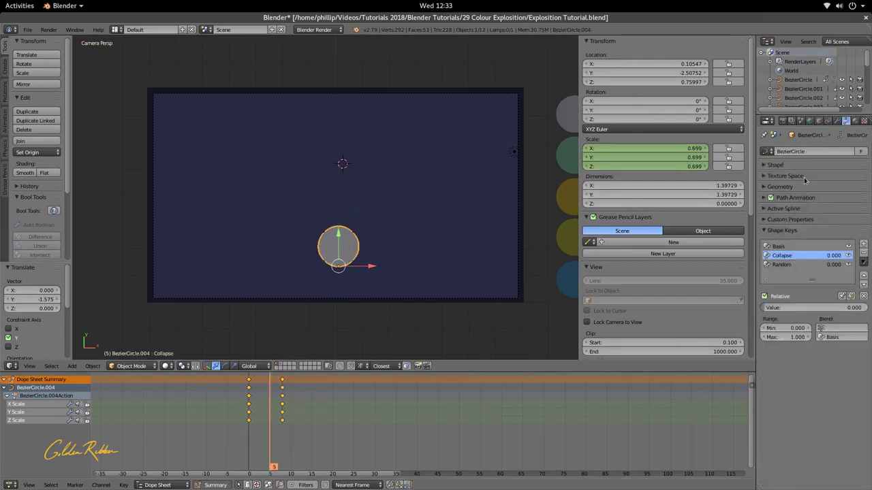
right_click(777, 310)
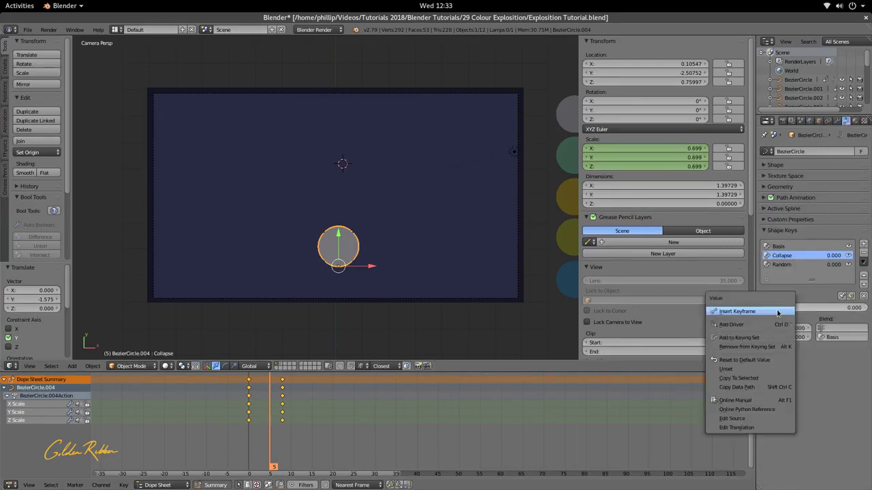
click(779, 310)
At frame 12, set the Collapse shape key's value to 1.000 and keyframe it.
drag(286, 406, 298, 407)
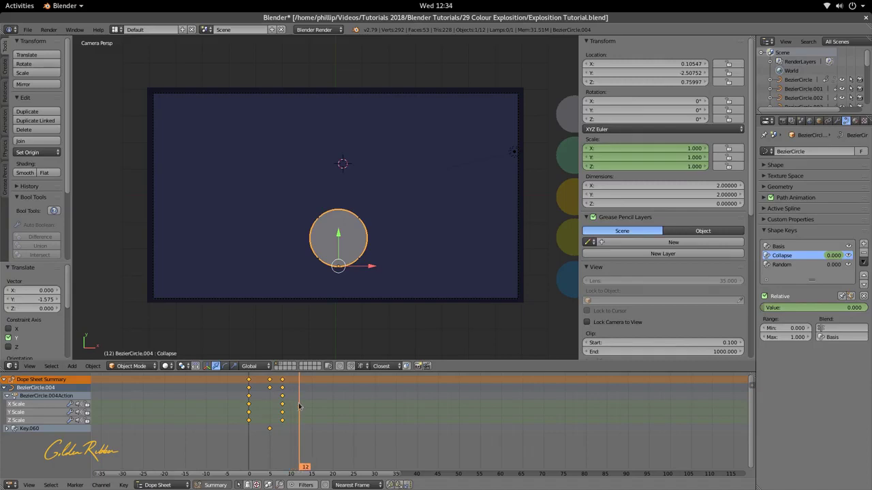
drag(775, 309, 847, 311)
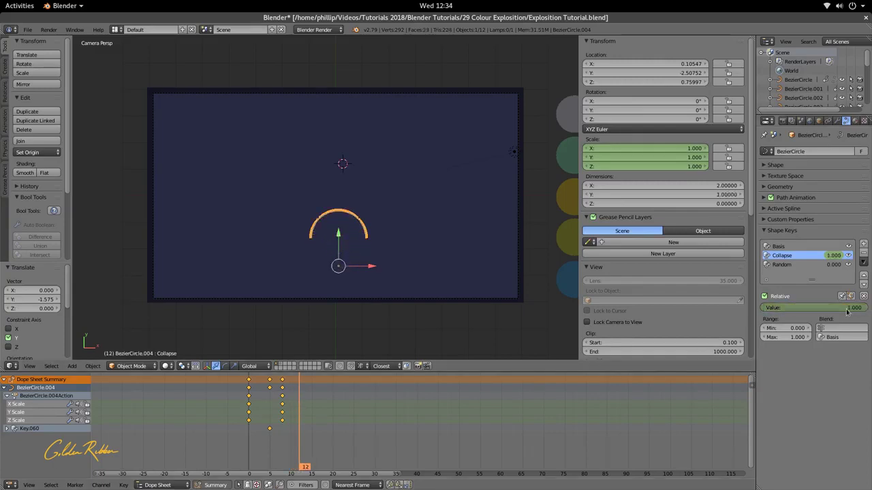
right_click(848, 311)
click(846, 311)
Play back the animation to check the circle growing and collapsing.
key(alt+a)
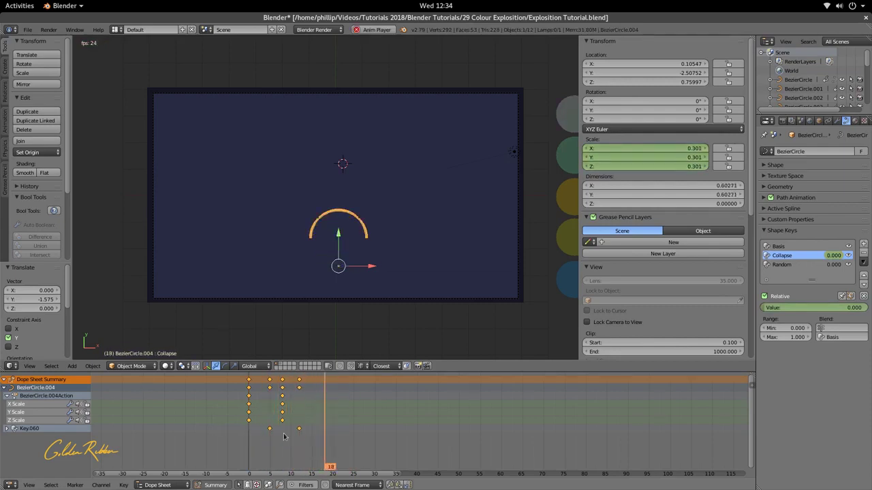
key(Escape)
key(alt+a)
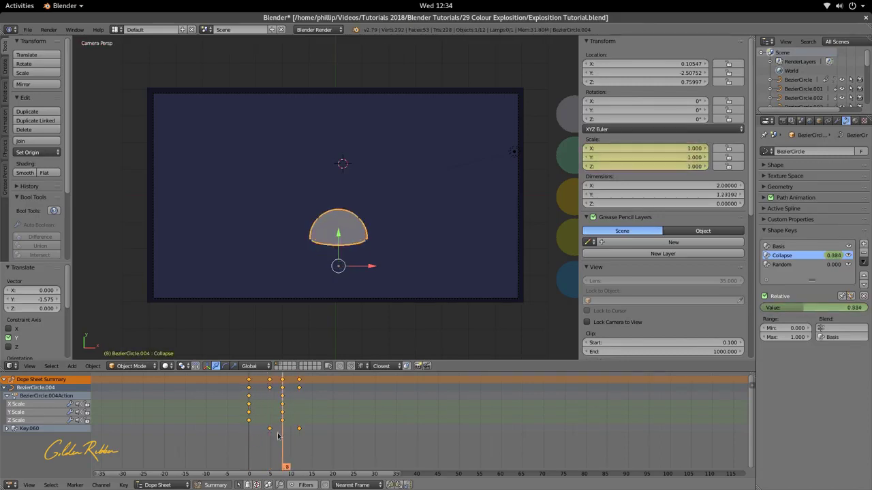
At frame 9, set the Random shape key's value to 1.000 and keyframe it.
key(alt+a)
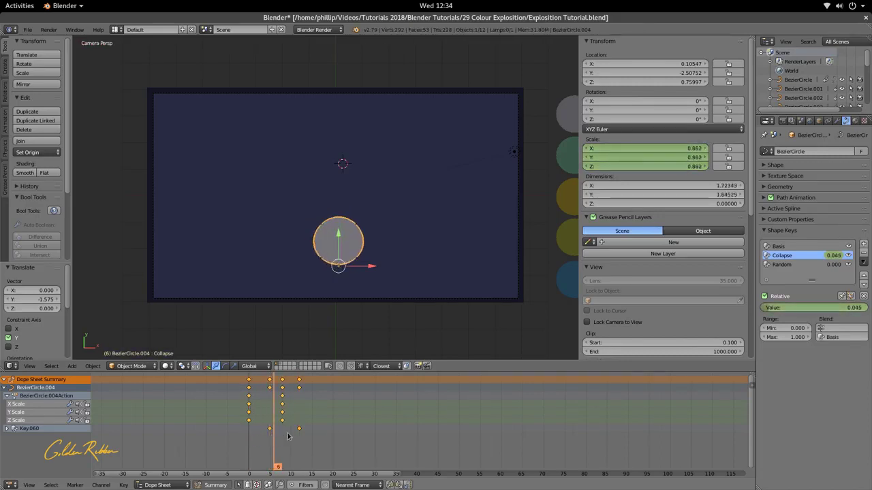
click(782, 264)
drag(764, 308, 768, 307)
drag(272, 429, 287, 429)
drag(817, 307, 866, 307)
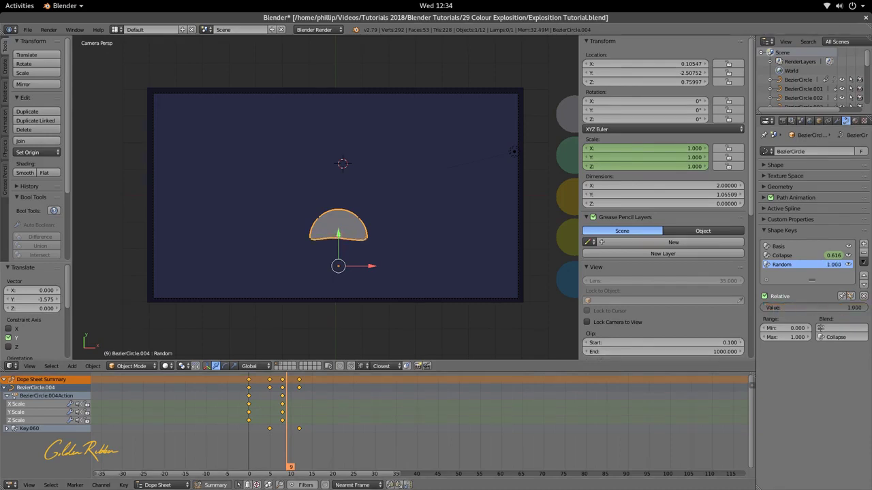
right_click(821, 309)
click(817, 307)
At frame 7, set the Random shape key's value to 0.000 and keyframe it.
drag(289, 443, 279, 444)
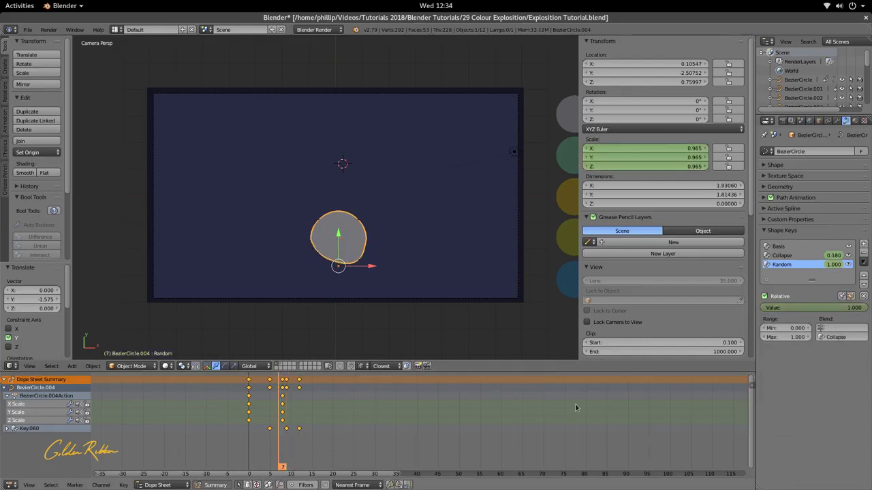
drag(801, 308, 764, 308)
right_click(790, 309)
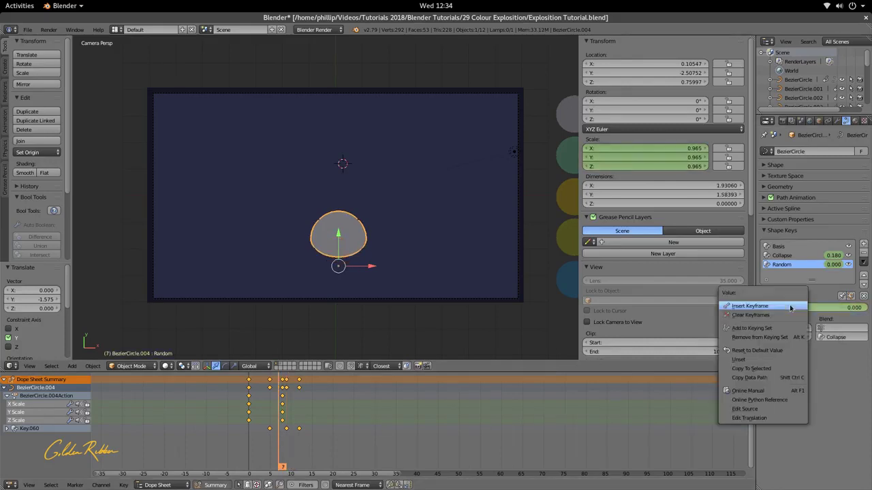
click(790, 307)
At frame 12, set the Random shape key's value back to 0.000 and keyframe it.
drag(282, 444, 295, 444)
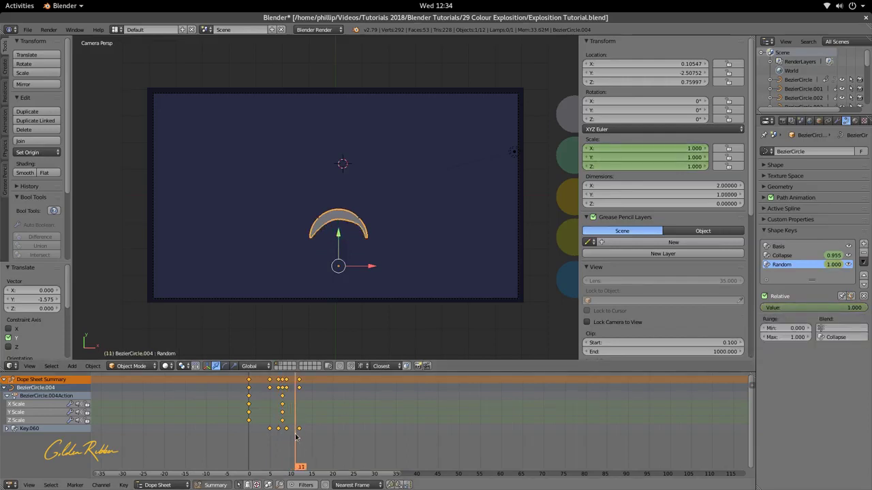
drag(296, 436, 298, 436)
drag(789, 308, 763, 309)
right_click(790, 309)
click(787, 308)
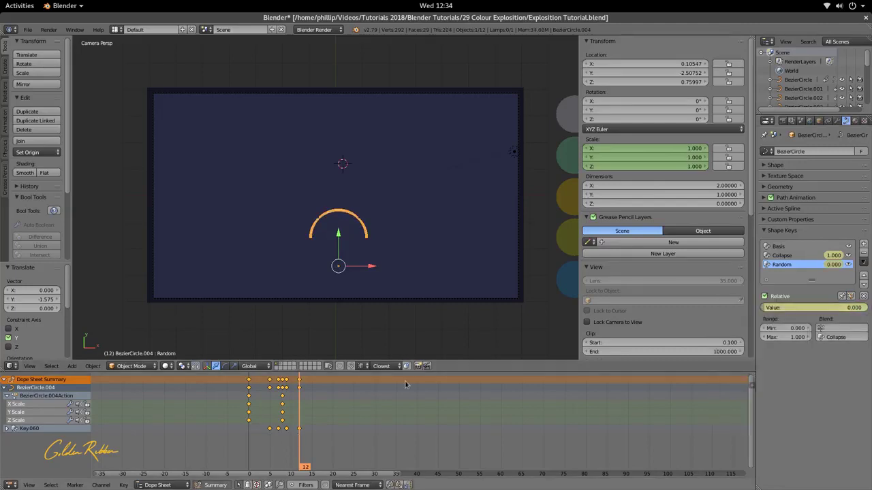
Play and scrub the animation to check the random deformation during the collapse.
click(279, 429)
key(alt+a)
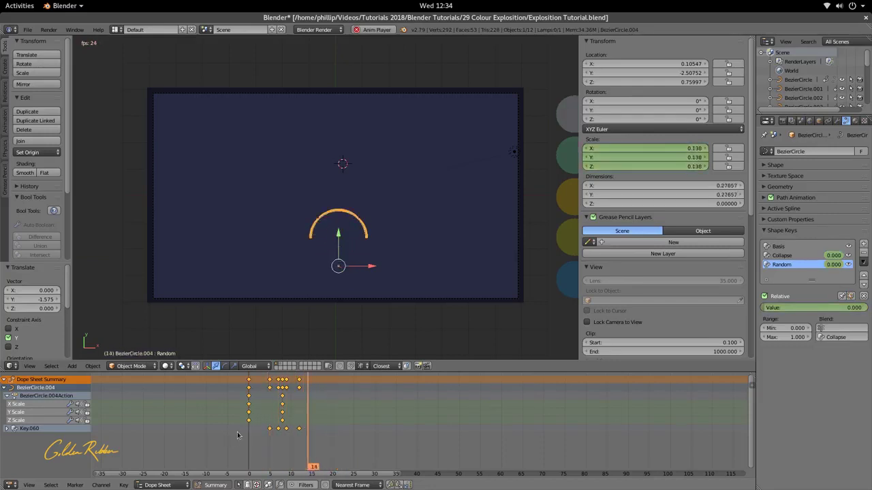
key(alt+a)
drag(306, 430, 297, 432)
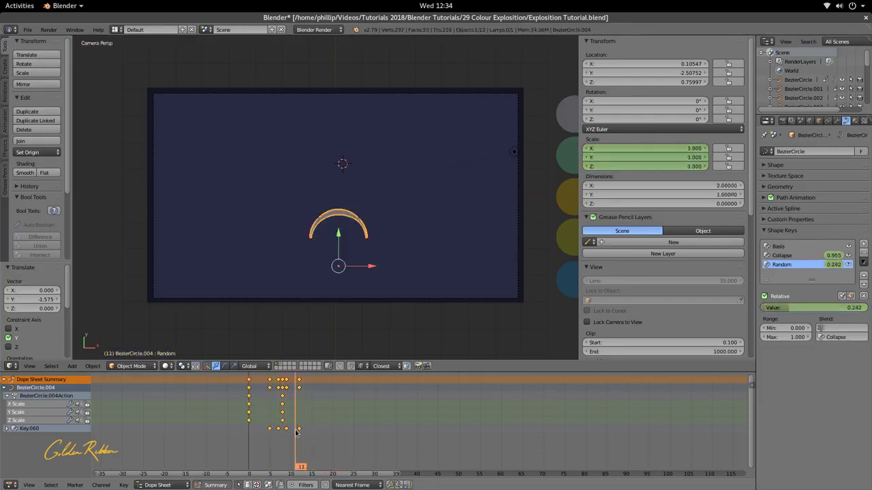
Expand the Key.060 channels in the Dope Sheet and move the Random channel's frame 9 keyframe to frame 8.
scroll(275, 422, up, 3)
middle_drag(275, 422, 333, 422)
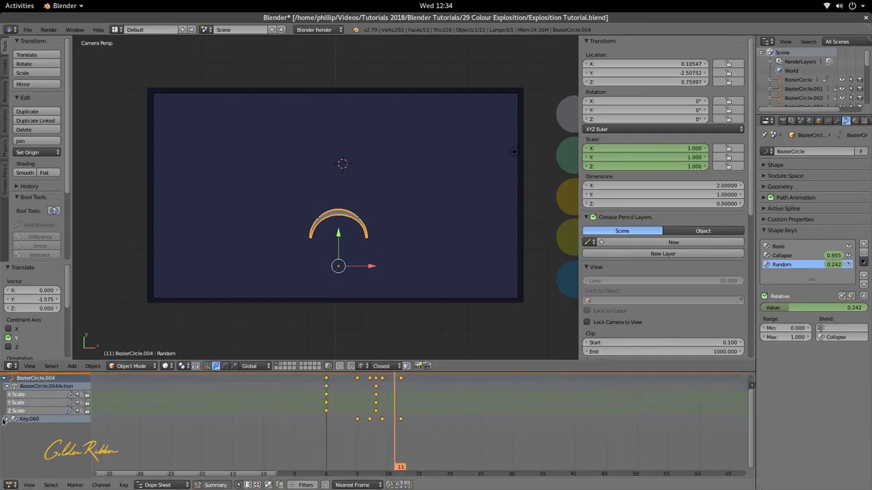
click(5, 420)
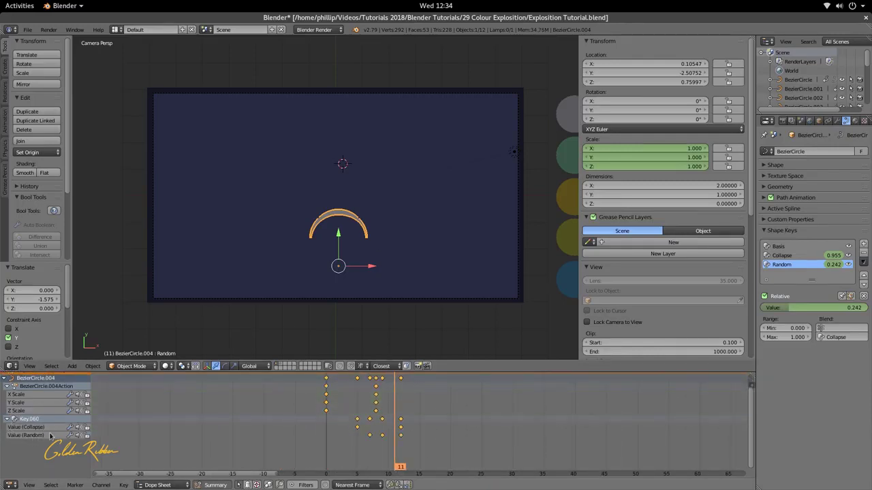
click(391, 438)
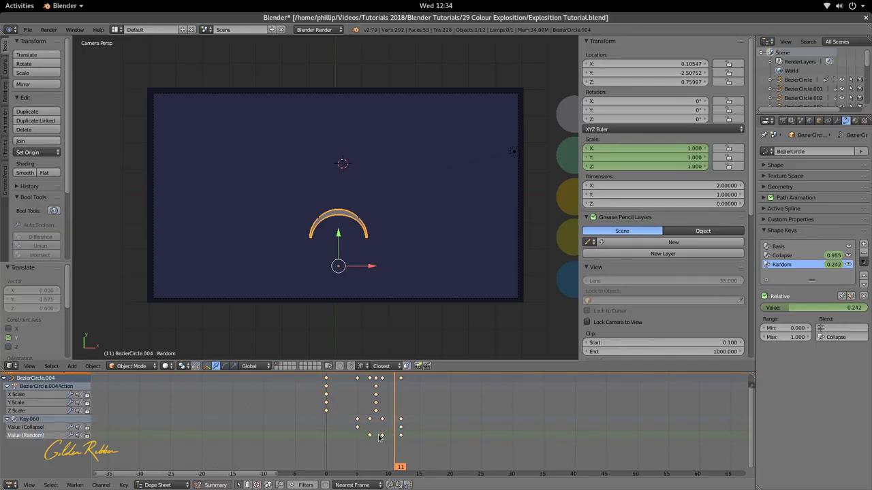
key(g)
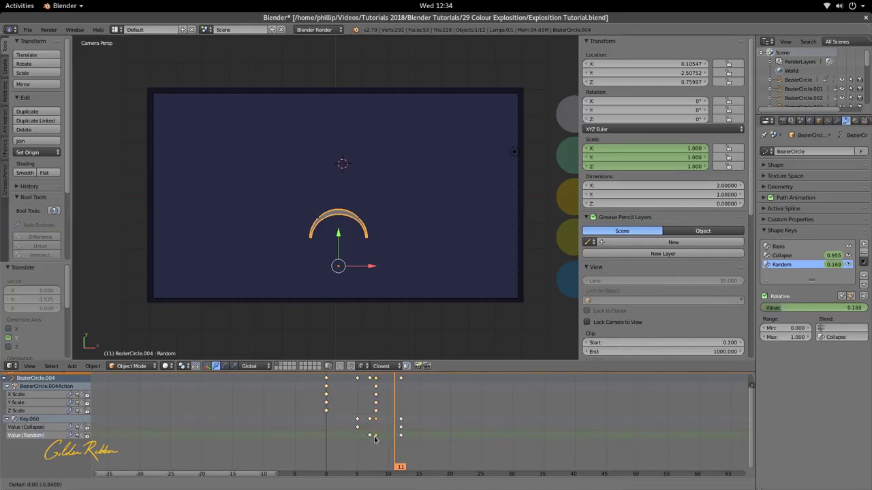
click(373, 439)
mouse_move(374, 442)
mouse_down()
mouse_move(389, 452)
mouse_move(364, 455)
mouse_up()
Play the animation several times to review the new Random timing, and scrub back to frame 5.
key(alt+a)
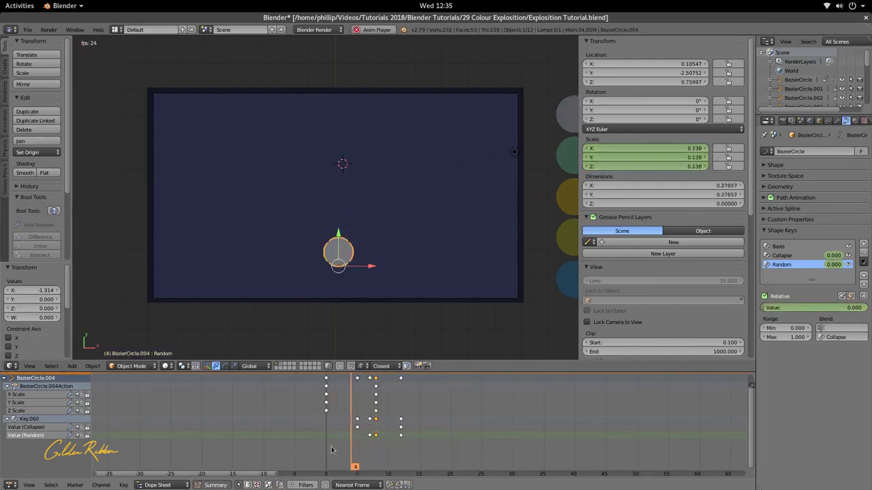
key(Escape)
key(alt+a)
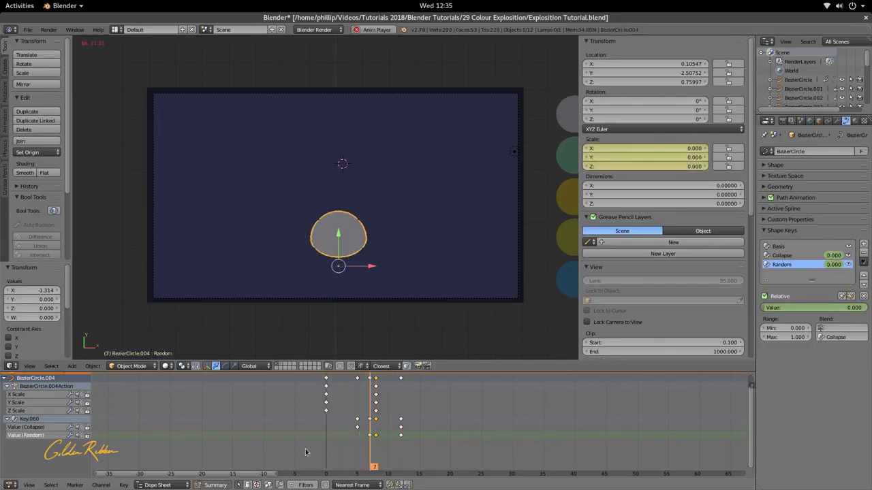
key(Escape)
key(alt+a)
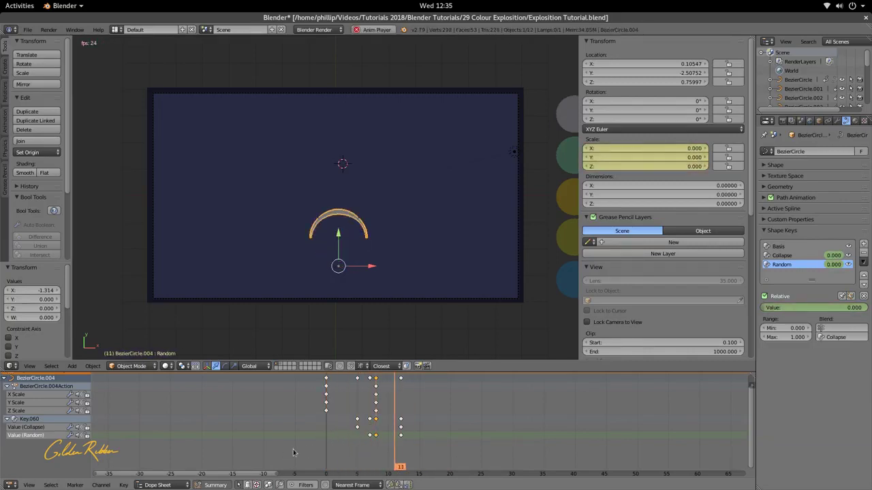
key(Escape)
drag(347, 412, 355, 436)
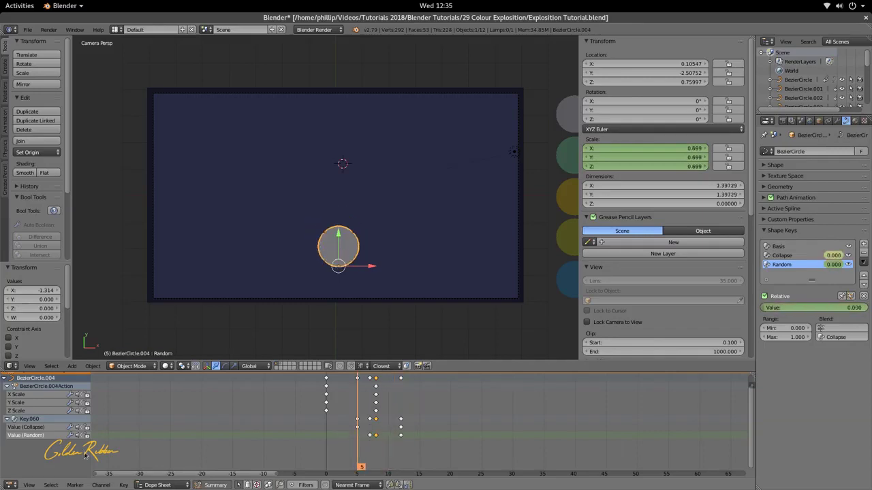
Change the Dope Sheet area to the Graph Editor and enlarge it.
click(10, 485)
click(41, 451)
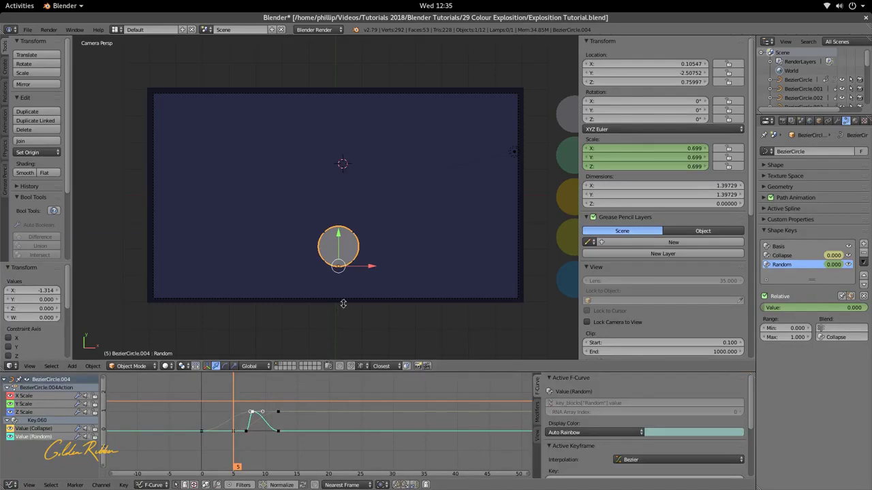
drag(340, 370, 339, 319)
drag(245, 406, 231, 434)
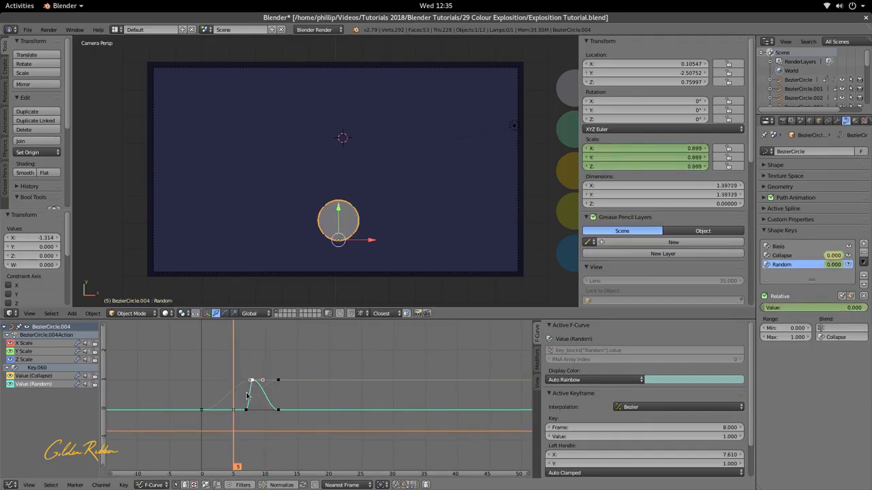
Give the Collapse curve's keyframe at frame 5 Quartic interpolation with Ease Out easing.
click(45, 376)
click(45, 384)
click(46, 376)
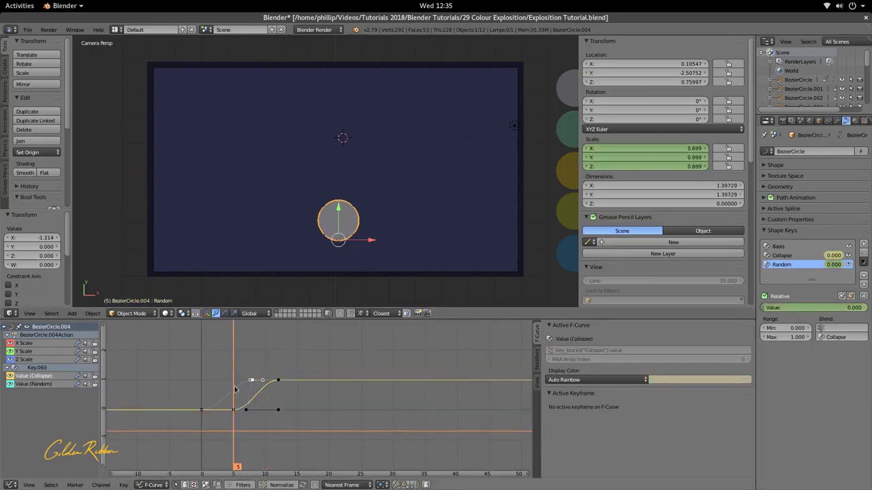
click(234, 410)
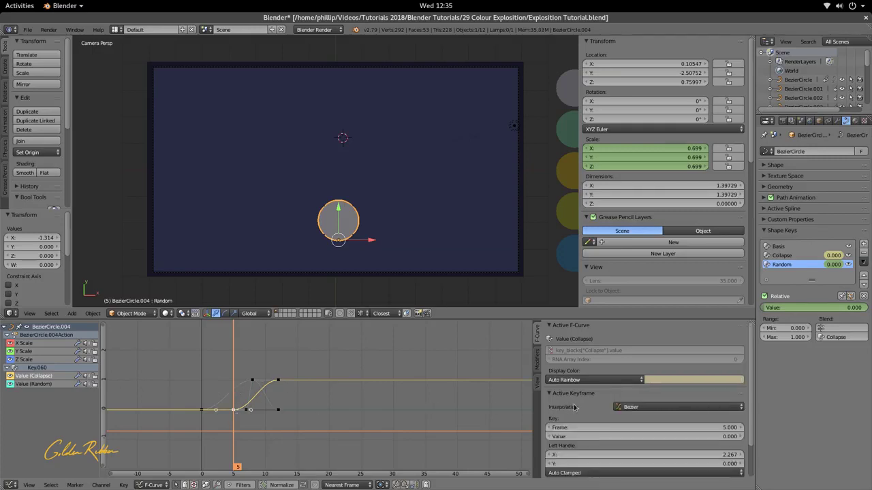
click(635, 408)
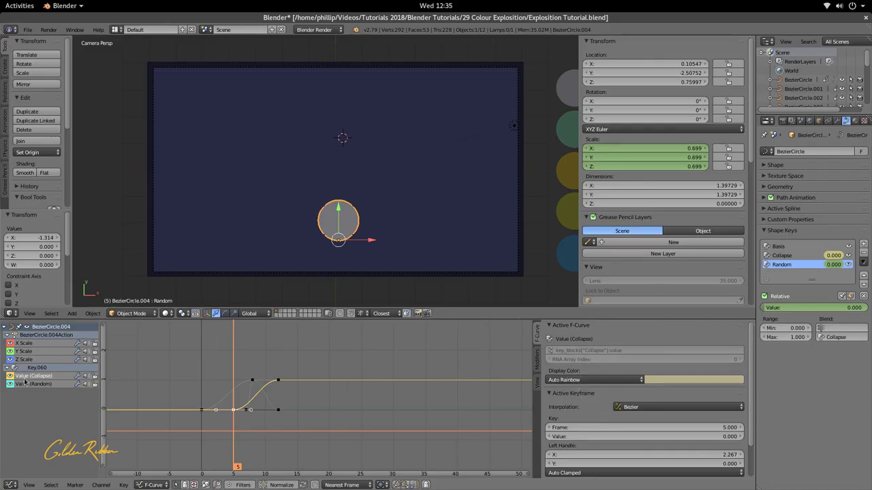
click(641, 408)
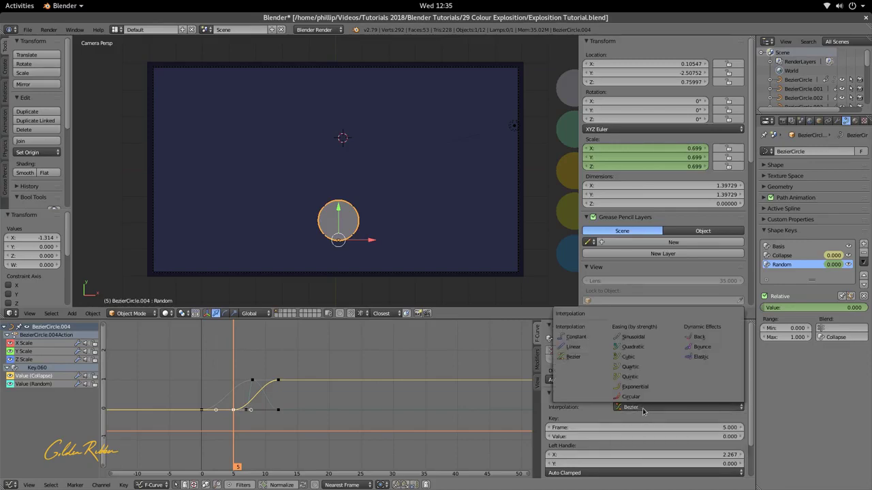
click(647, 368)
click(645, 415)
click(647, 387)
scroll(235, 417, up, 2)
middle_drag(241, 414, 405, 396)
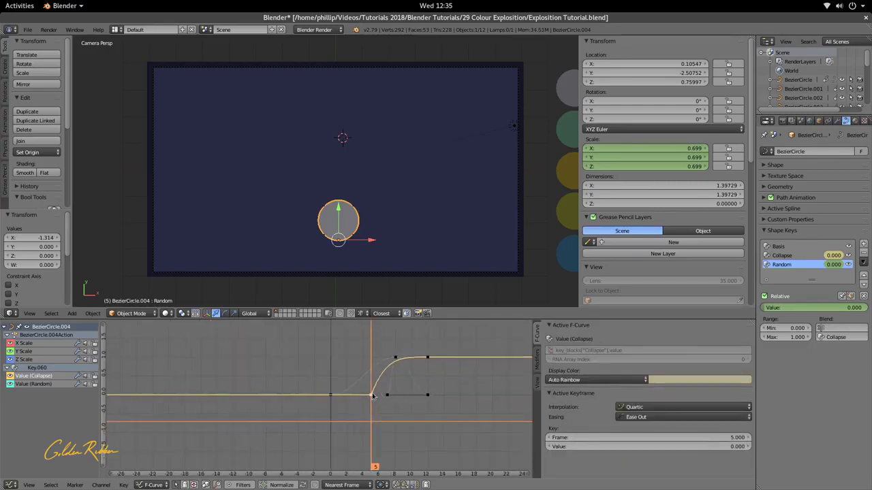
Try moving the Collapse curve's frame 5 keyframe to frame 0, and undo the move.
key(g)
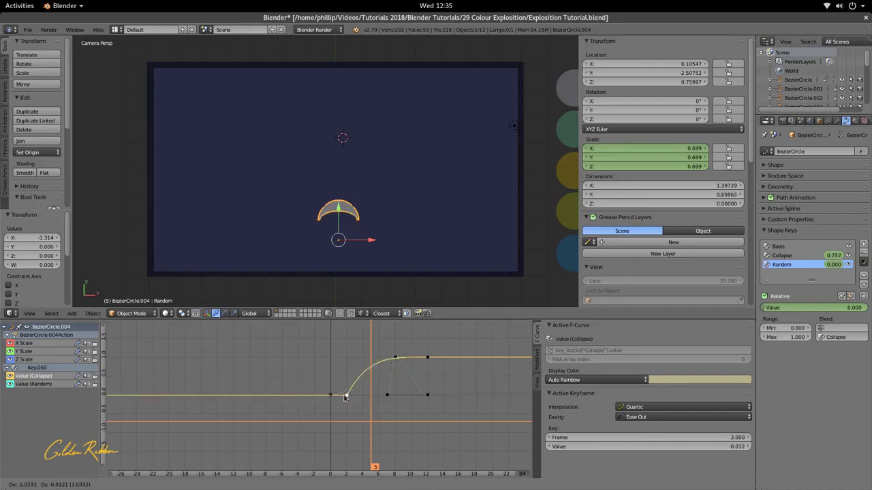
click(332, 398)
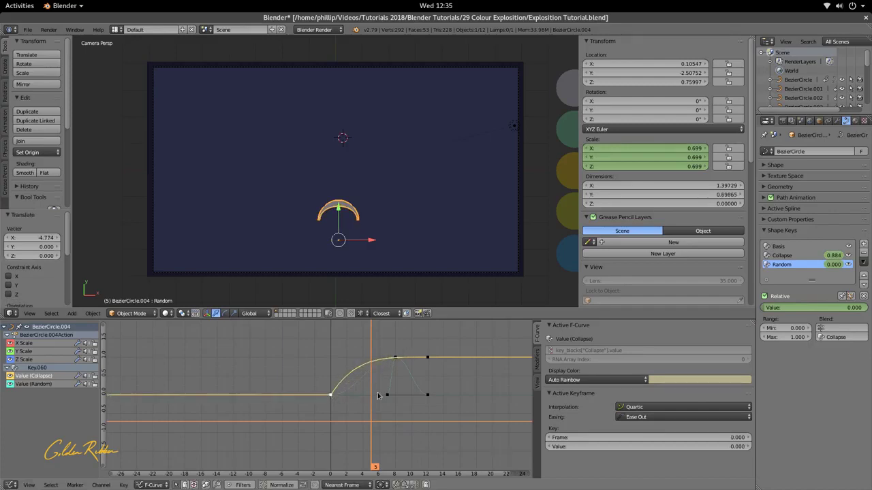
drag(375, 411, 353, 413)
key(ctrl+z)
key(ctrl+z)
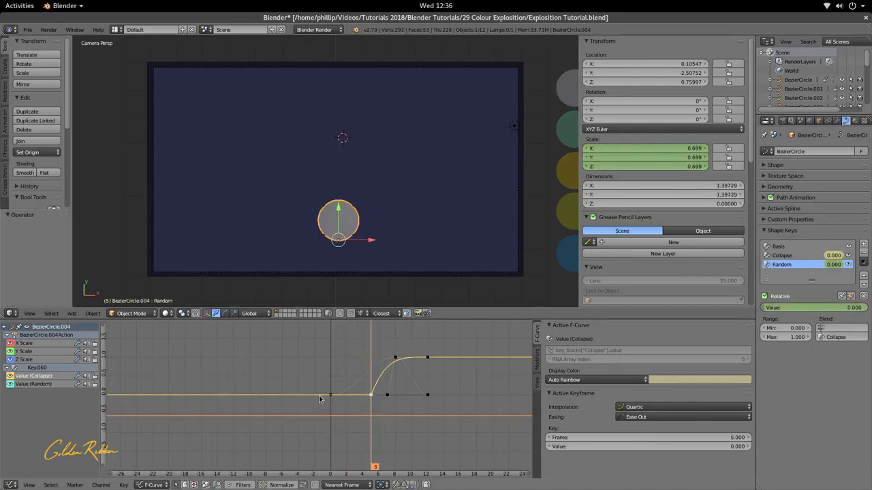
Move the Random curve's frame 7 keyframe along the time axis to frame 5.
click(32, 385)
click(37, 375)
right_click(387, 396)
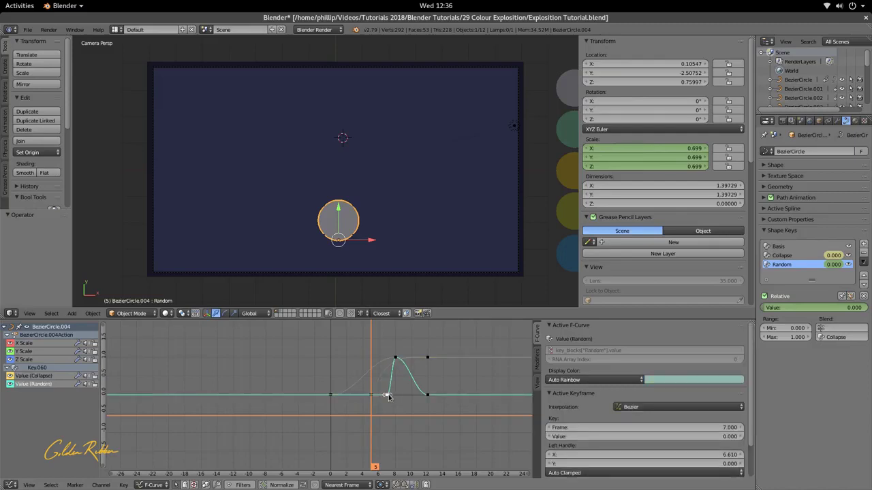
key(g)
key(x)
click(372, 399)
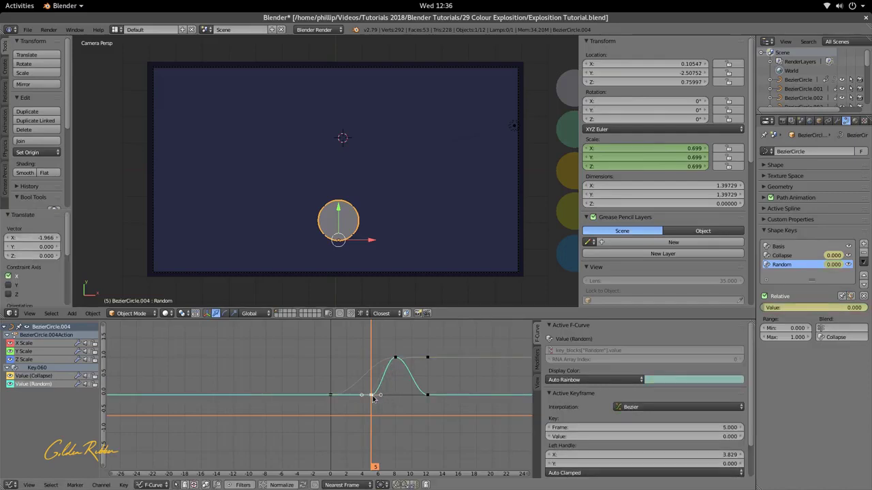
Give the Random curve's first keyframe Quartic interpolation with Ease Out easing.
click(634, 407)
click(645, 368)
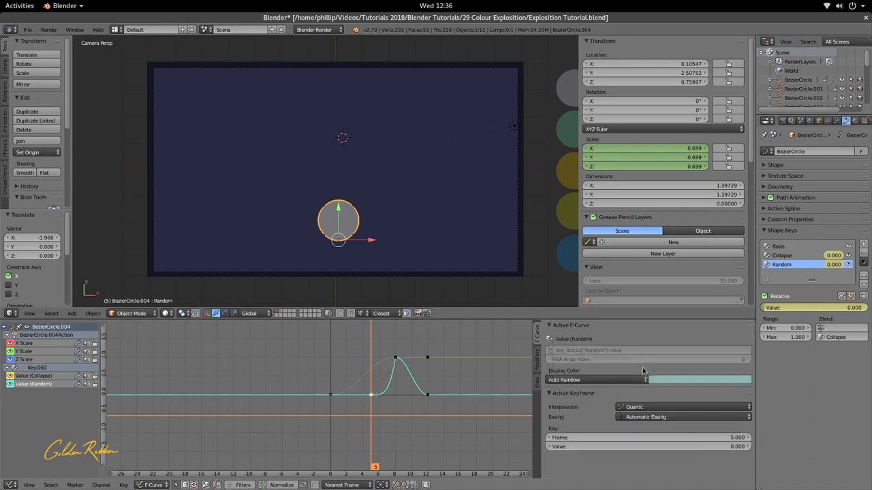
click(620, 417)
click(637, 388)
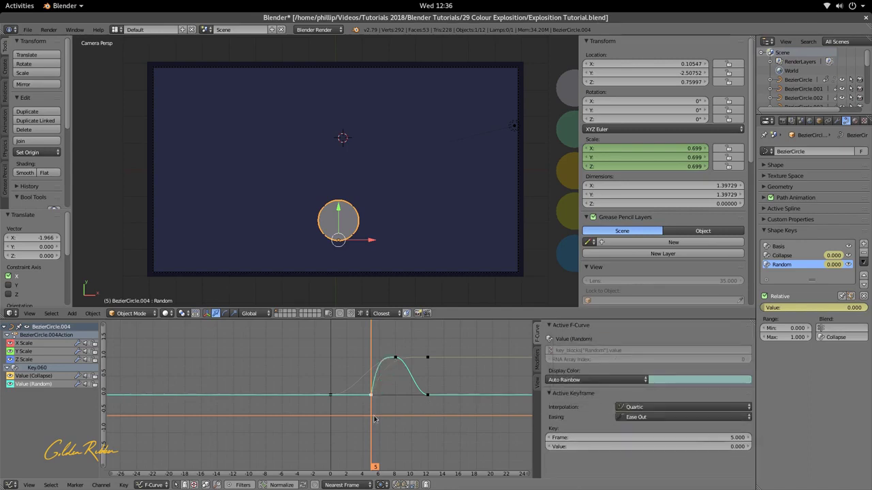
Play back the animation to check the eased Collapse and Random motion.
key(alt+a)
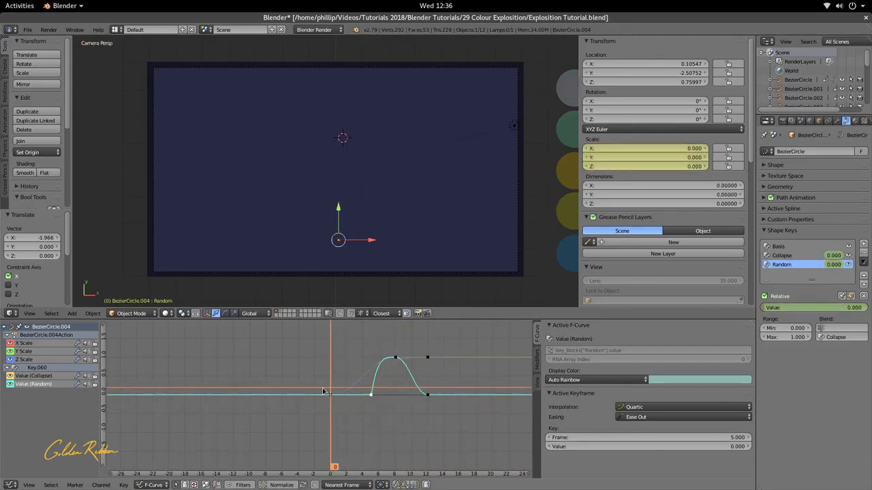
key(alt+a)
key(alt+a)
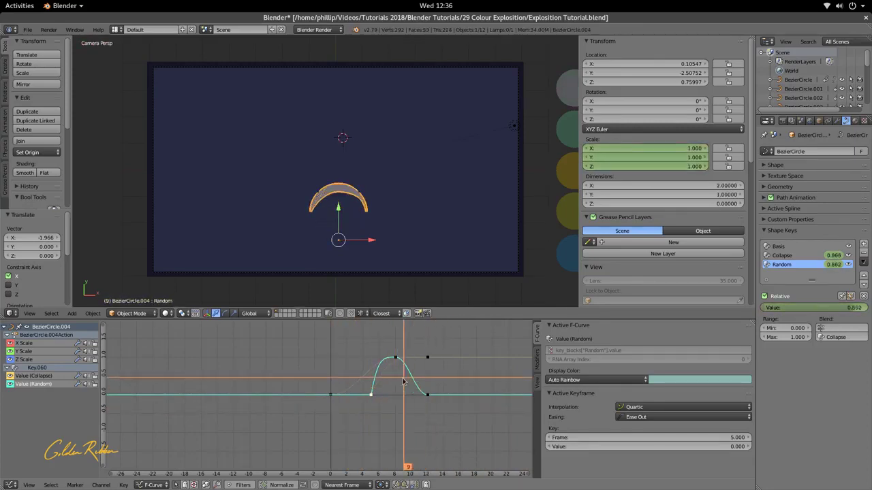
key(alt+a)
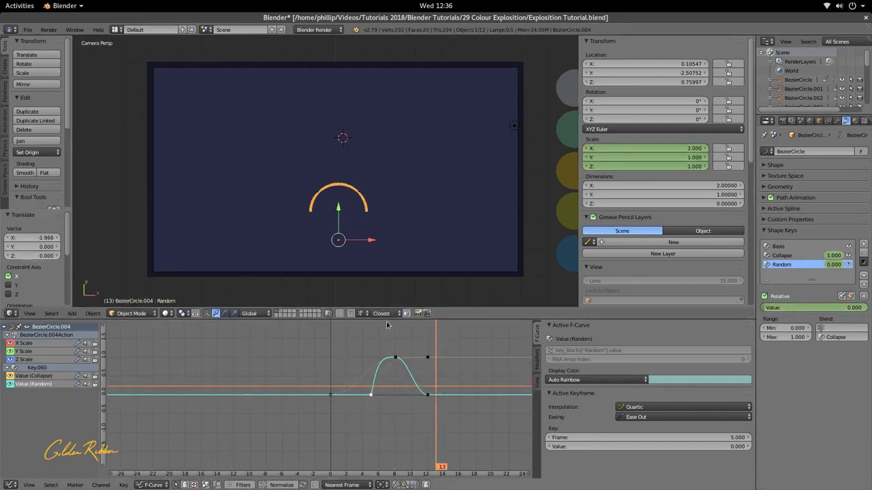
Enlarge the 3D view slightly and change the Graph Editor beneath it to the Dope Sheet.
drag(387, 322, 391, 338)
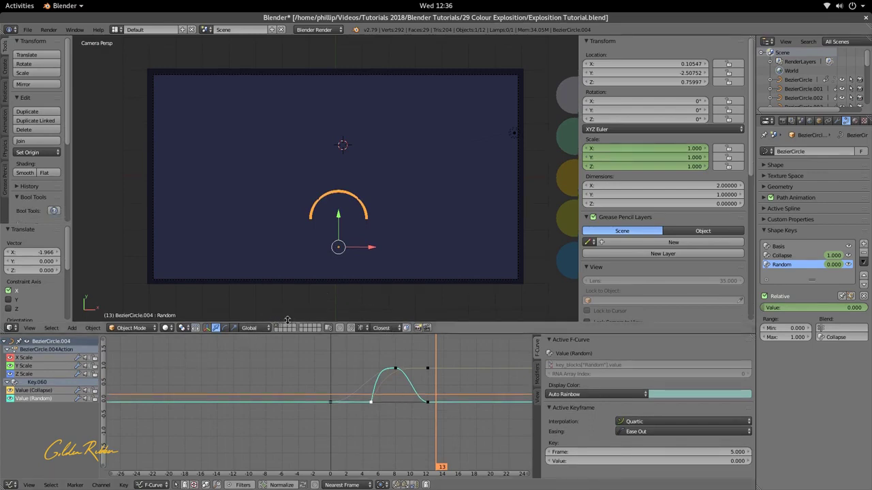
click(11, 485)
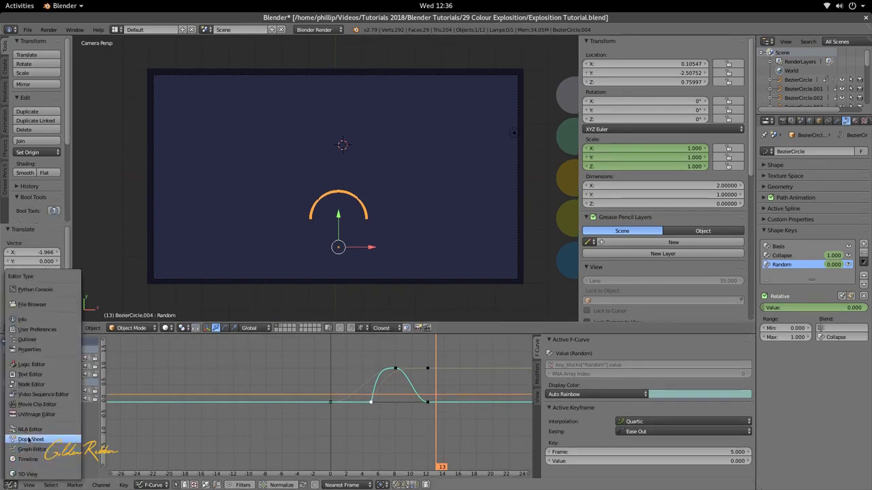
click(31, 446)
Scale all of the circle's keyframes in time from frame 0 by about 1.147 and play back the result.
key(a)
key(Down)
key(Down)
key(Down)
key(Down)
key(s)
click(414, 419)
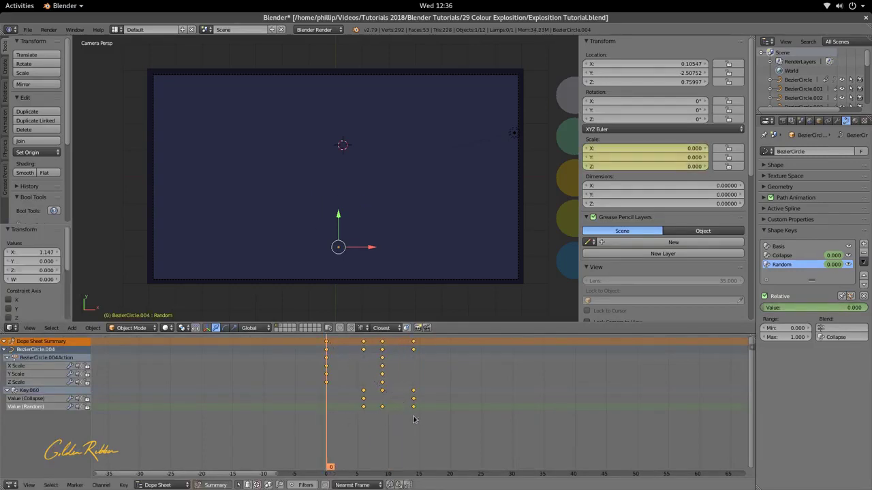
key(alt+a)
key(alt+a)
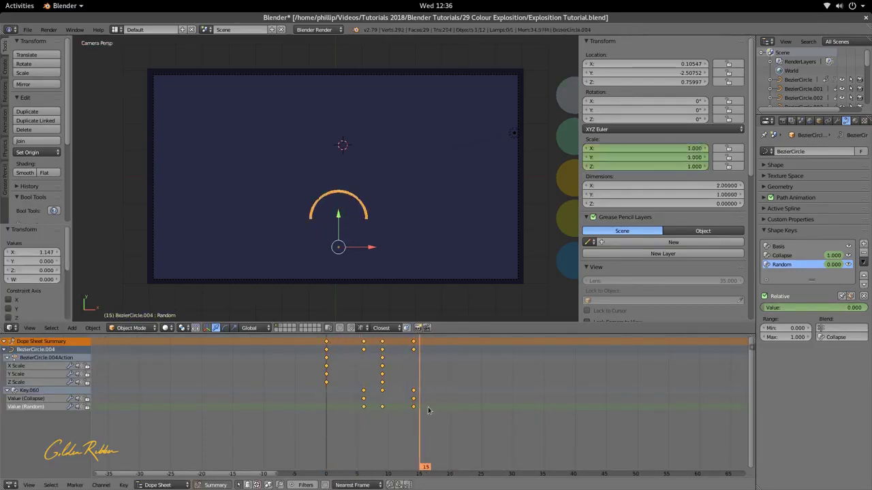
Scale all keyframes in time from frame 0 by about 0.826 and play back the tighter timing.
key(Down)
key(Down)
key(Down)
key(Down)
key(s)
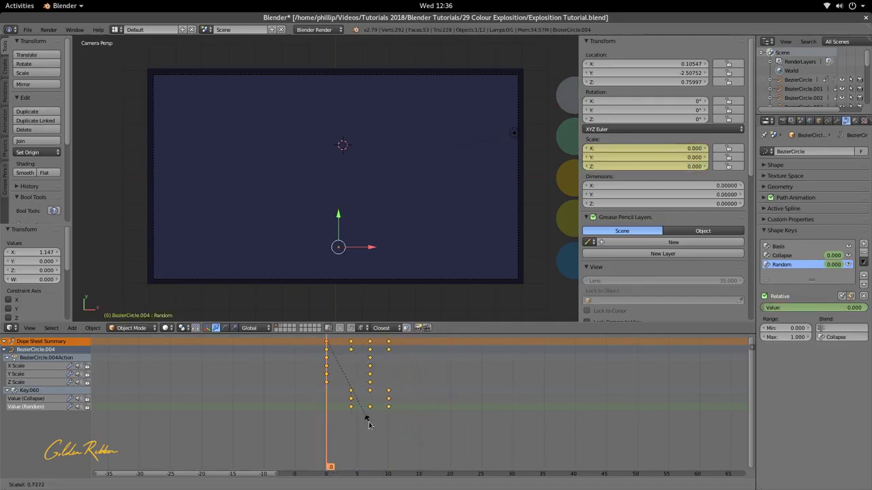
click(374, 425)
key(alt+a)
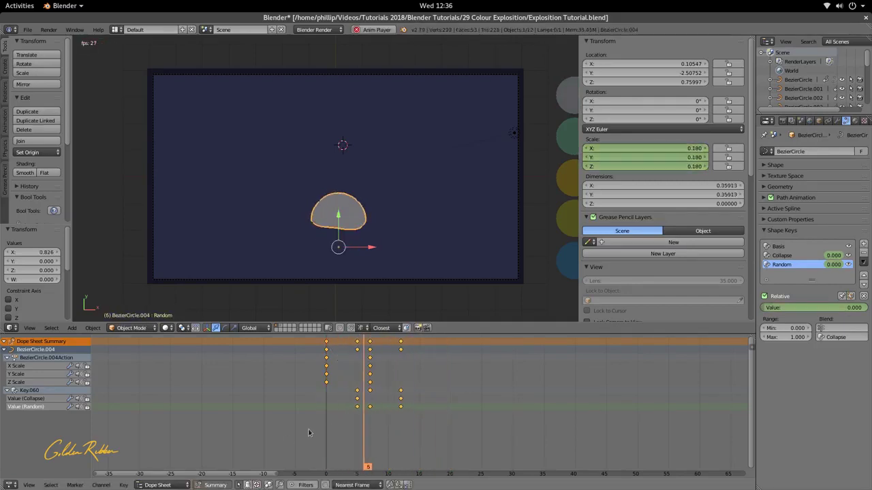
At frame 7, duplicate the crescent in place and rotate the copy to a Z rotation of about 45.9°.
key(Down)
key(Down)
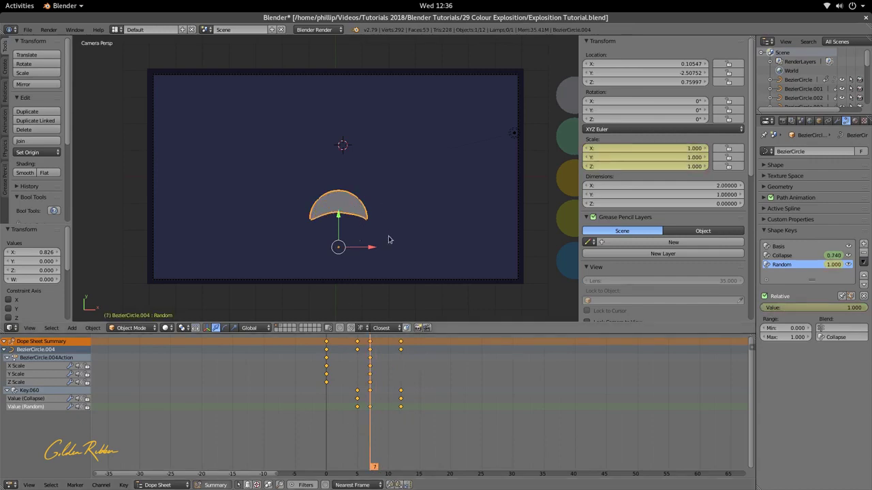
key(shift+d)
key(Escape)
key(r)
click(365, 182)
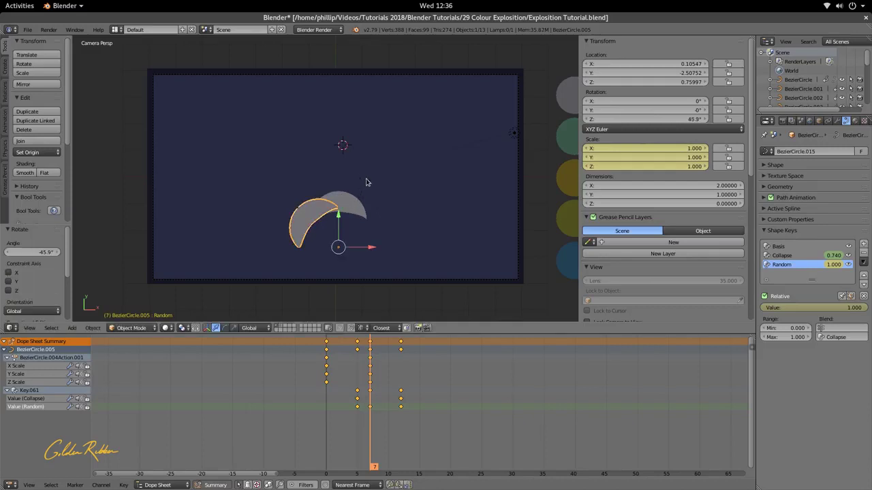
Duplicate the rotated crescent in place and rotate the new copy to a Z rotation of about -52.8°.
key(shift+d)
key(Escape)
key(r)
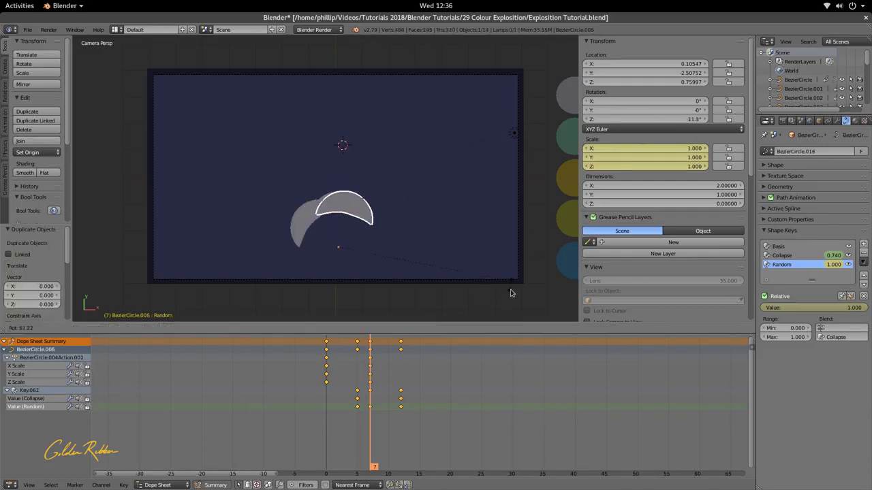
click(456, 125)
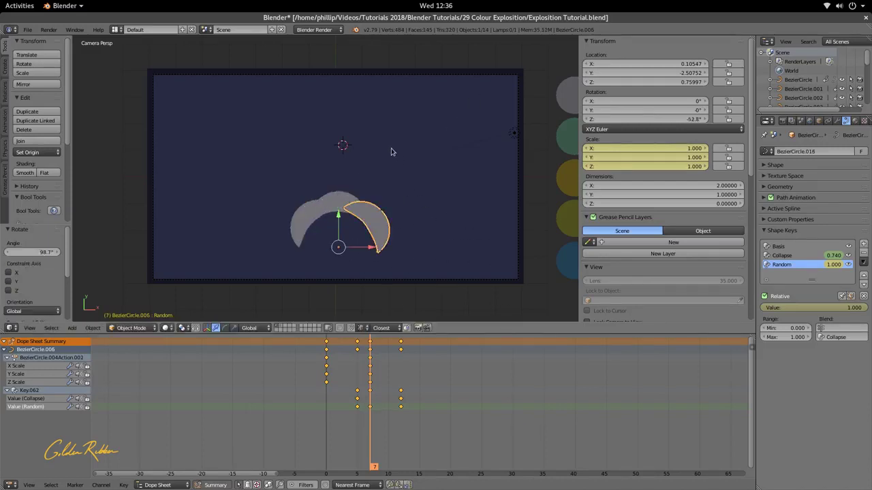
Offset the right crescent by about -0.357 X and -0.227 Y, and the left one by about -0.146 X and 0.130 Y.
key(g)
click(364, 226)
right_click(317, 225)
key(g)
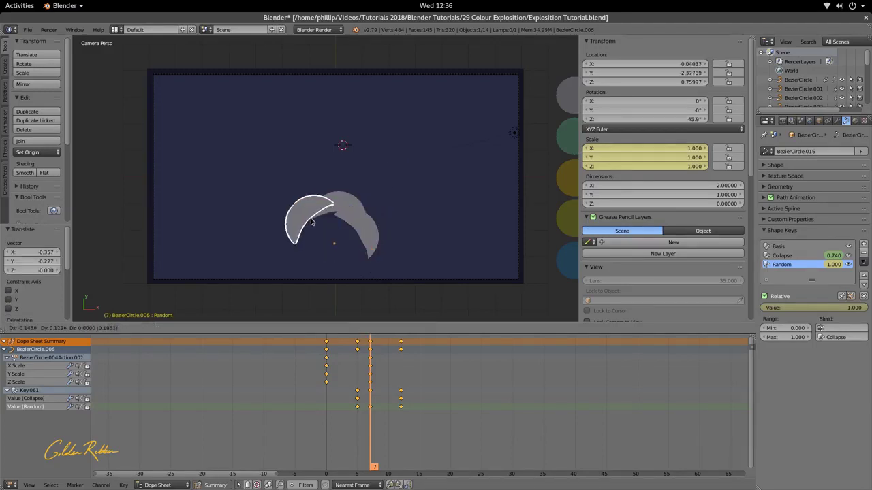
click(313, 222)
Move all of the left copy's keyframes 3 frames later, viewing the animation at frame 8.
drag(363, 374, 378, 409)
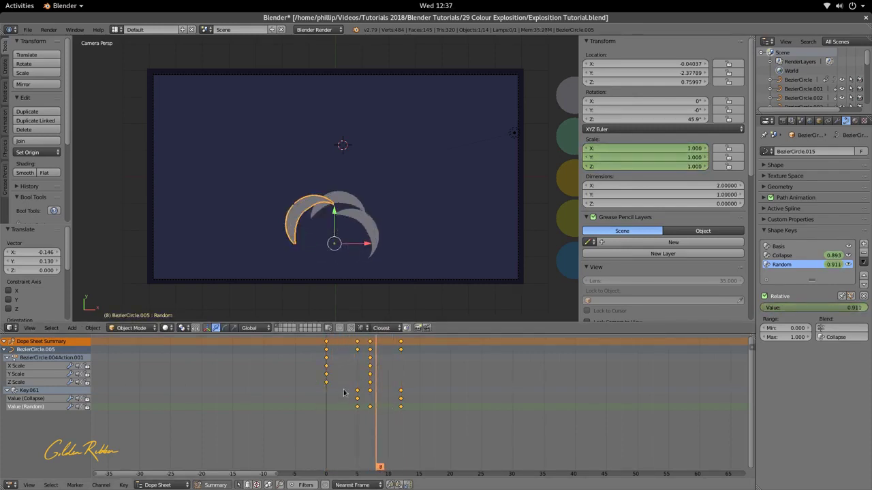
key(g)
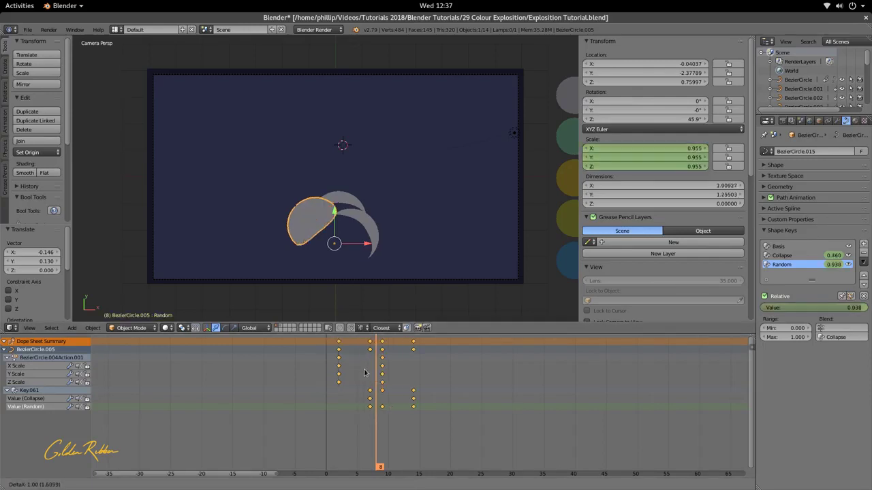
click(375, 375)
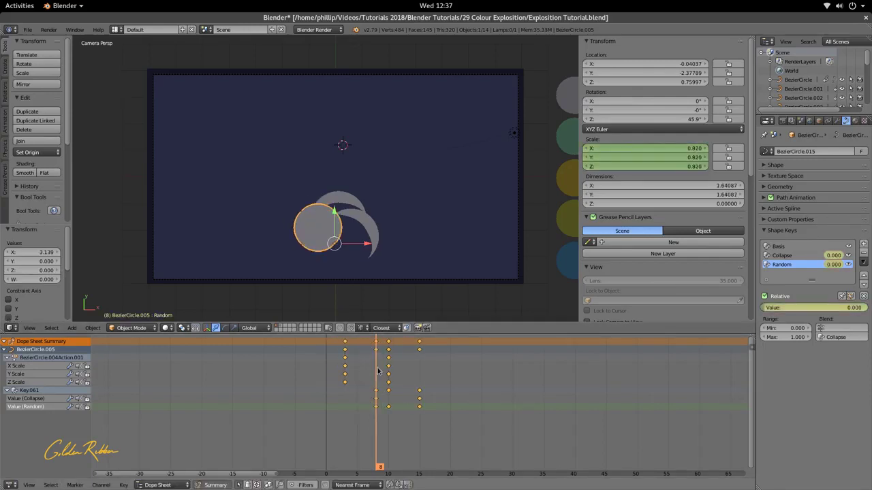
Move all of the original middle crescent's keyframes 4 frames later and play back the staggered burst.
right_click(351, 203)
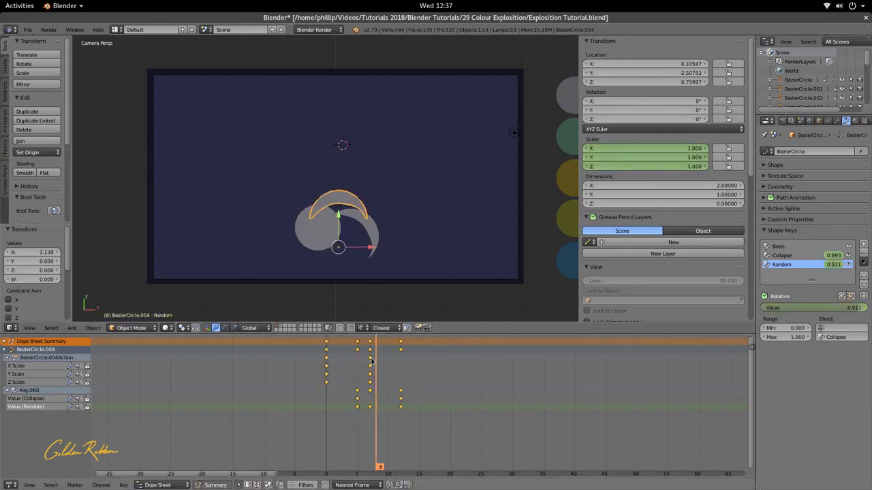
key(g)
click(395, 366)
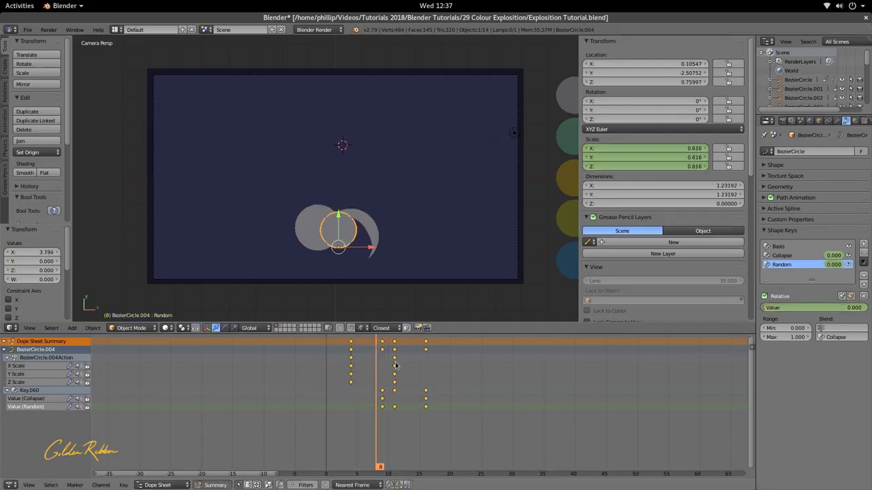
key(alt+a)
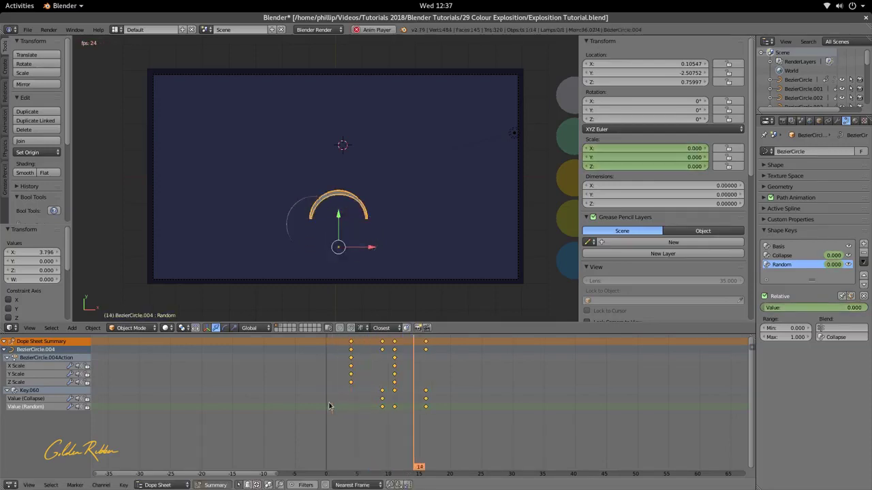
key(alt+a)
At frame 8, delay the middle circle's keyframes by another 2 frames so they start at frame 6.
drag(402, 402, 377, 406)
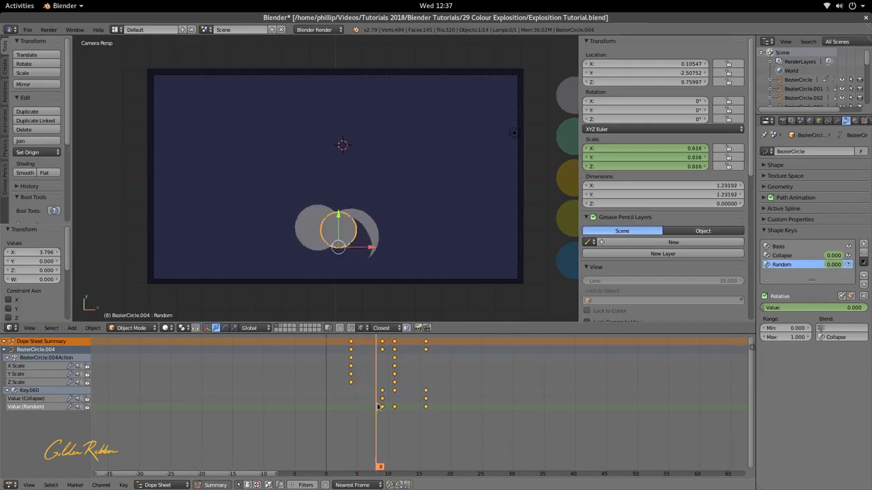
key(g)
click(397, 379)
Play back and scrub through the animation to examine the staggered timing of the three shapes.
key(alt+a)
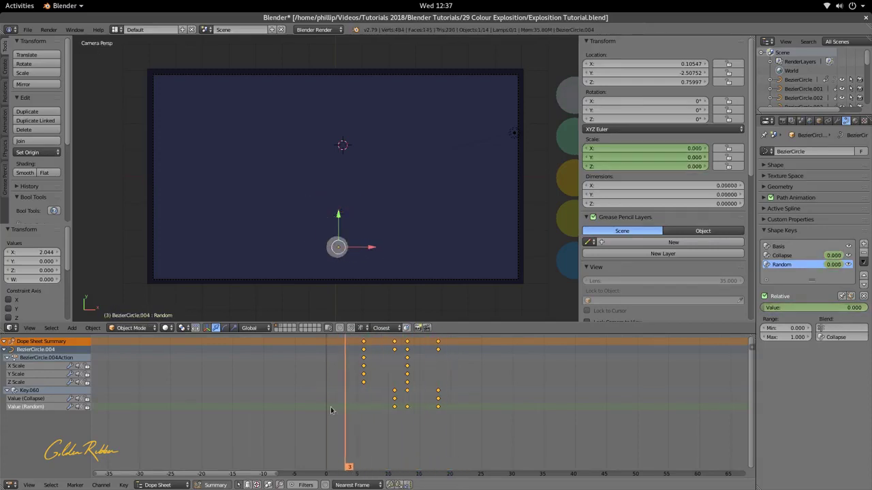
key(Escape)
key(alt+a)
key(Escape)
alt+scroll(312, 414, down, 15)
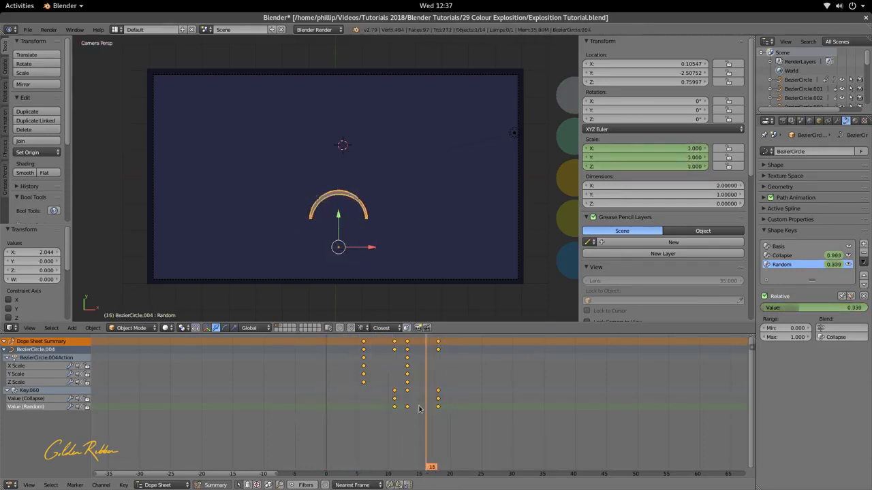
alt+scroll(320, 417, up, 12)
alt+scroll(326, 422, down, 15)
alt+scroll(429, 407, up, 5)
alt+scroll(395, 402, up, 9)
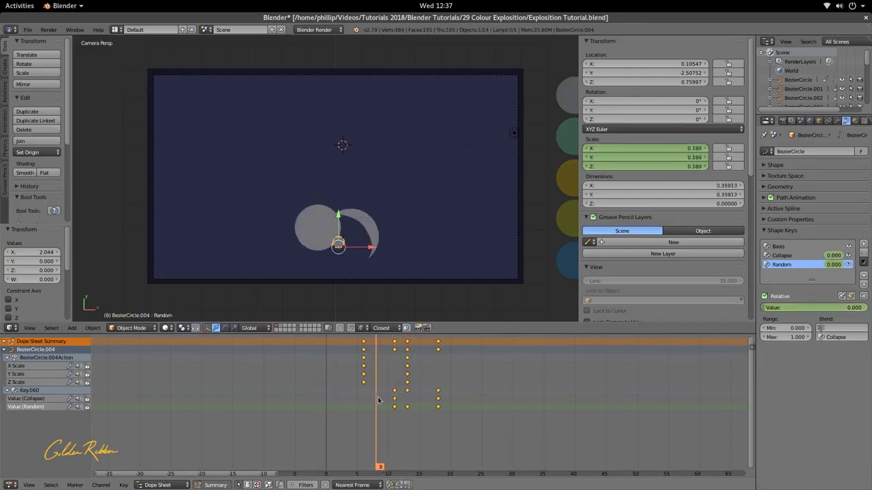
alt+scroll(373, 395, down, 4)
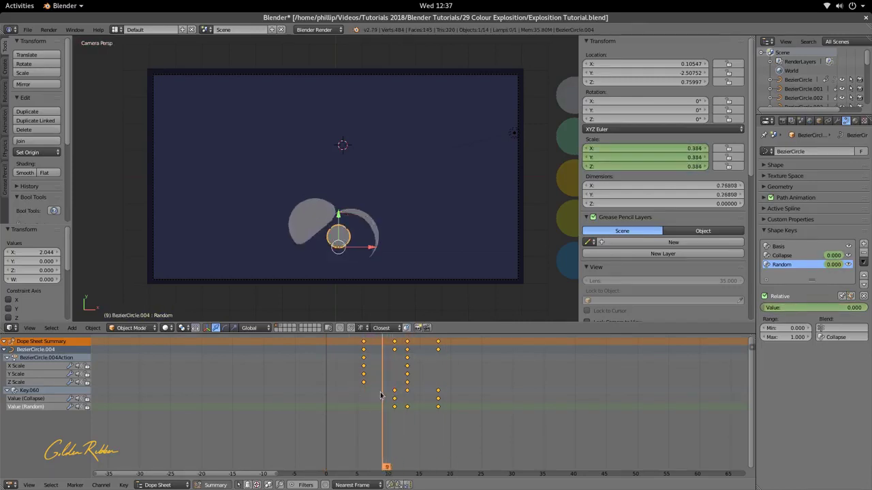
Link the grey palette circle's material to the right-hand copy, working at frame 4.
shift+middle_drag(456, 209, 294, 209)
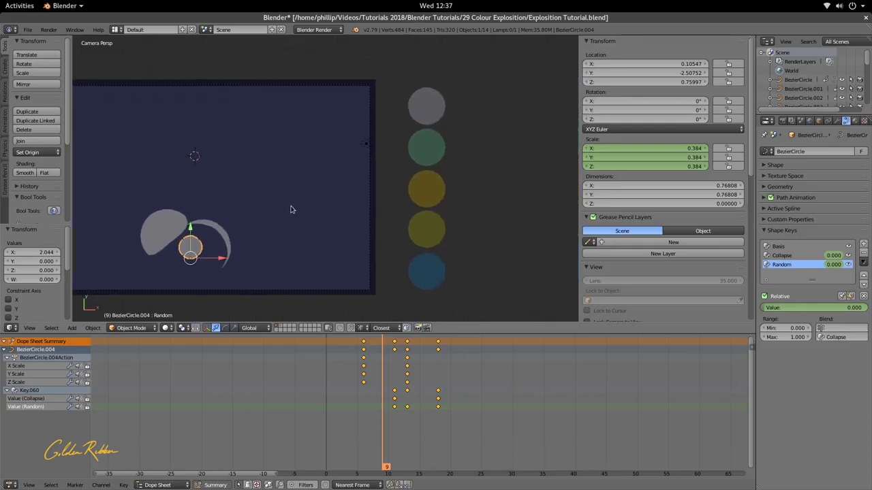
alt+scroll(213, 256, up, 4)
alt+scroll(213, 256, up, 2)
alt+scroll(213, 256, down, 2)
alt+scroll(212, 256, up, 1)
key(shift+r)
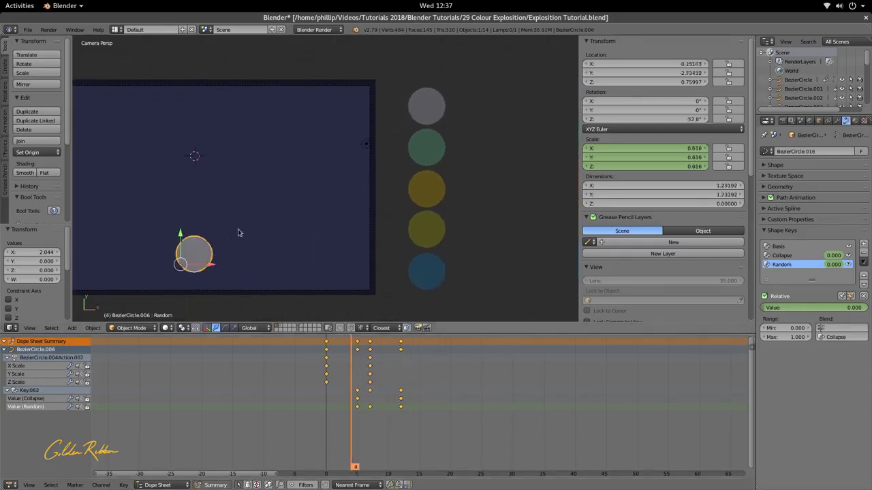
right_click(425, 114)
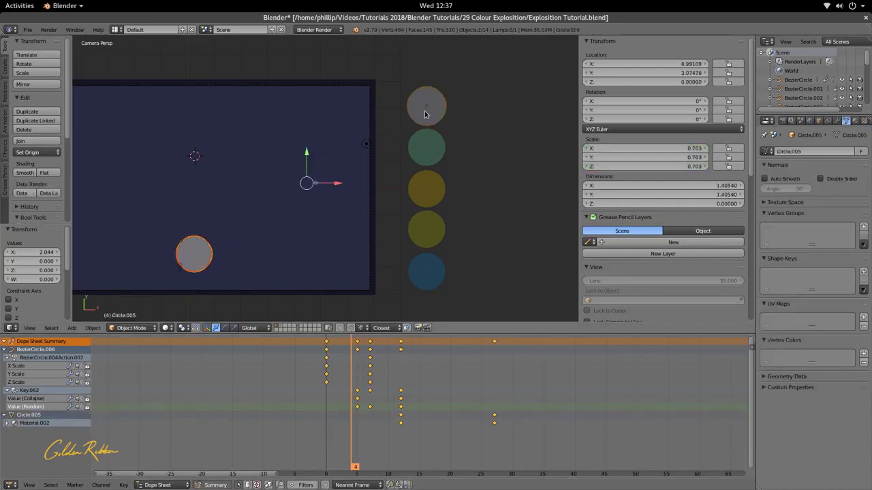
key(ctrl+l)
click(425, 112)
At frame 8, link the yellow-green palette circle's material to the left-hand copy.
ctrl+scroll(286, 295, left, 3)
key(Right)
key(Right)
key(Right)
key(Right)
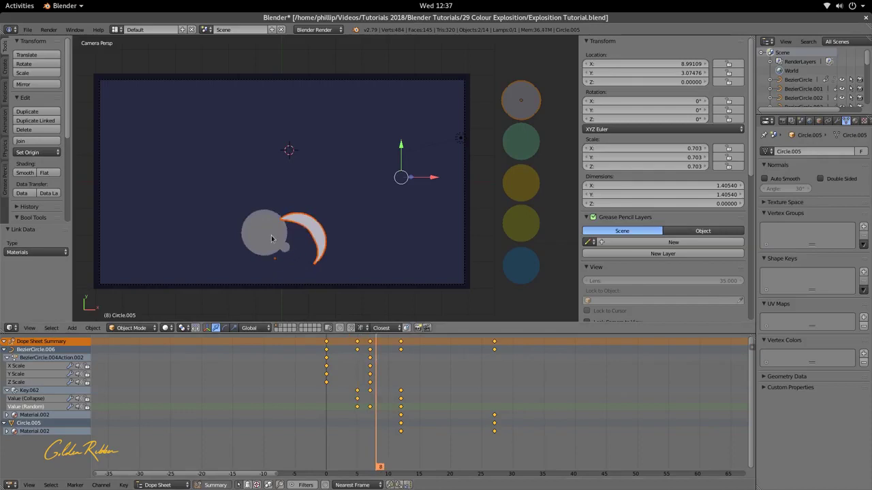
right_click(298, 248)
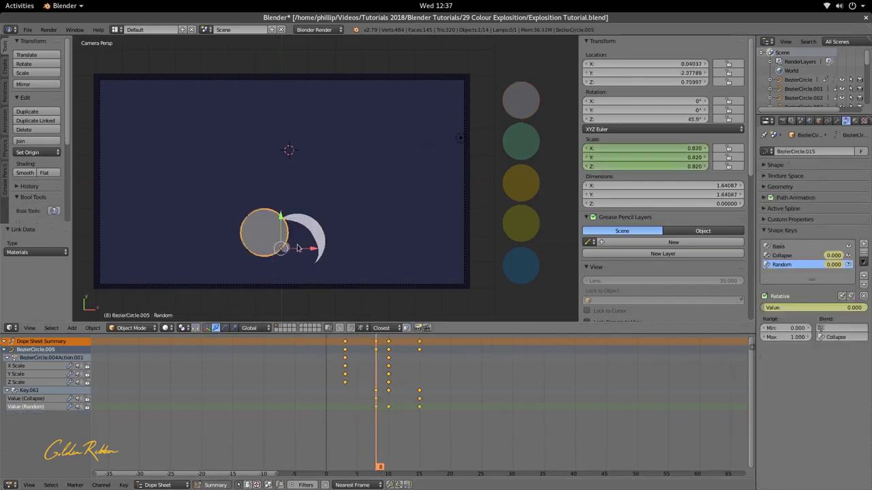
right_click(521, 225)
key(ctrl+l)
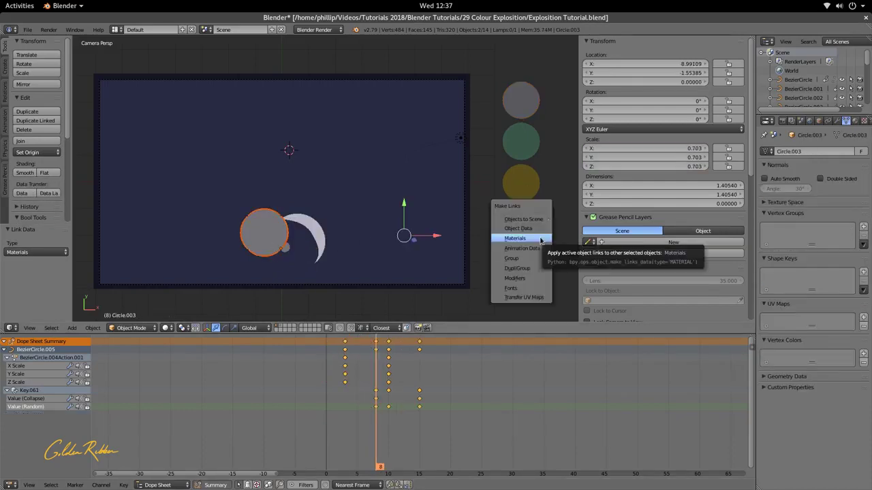
click(541, 240)
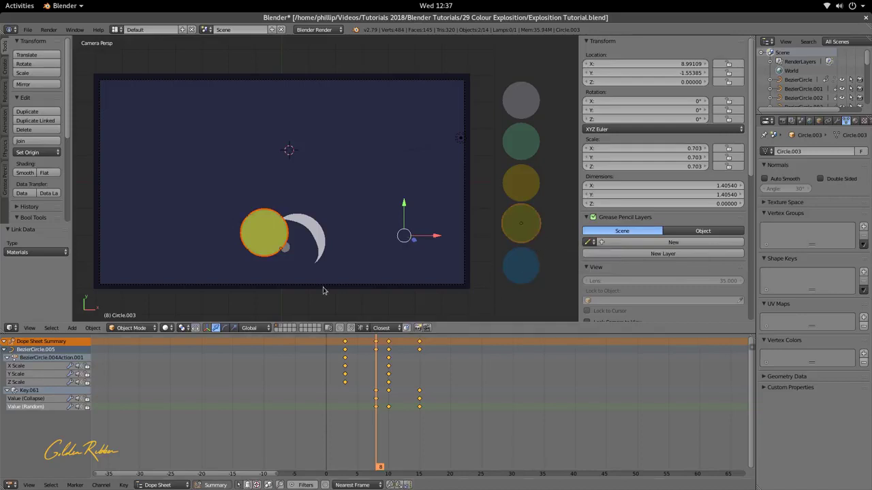
Link the green palette circle's material to the right-hand crescent.
right_click(314, 229)
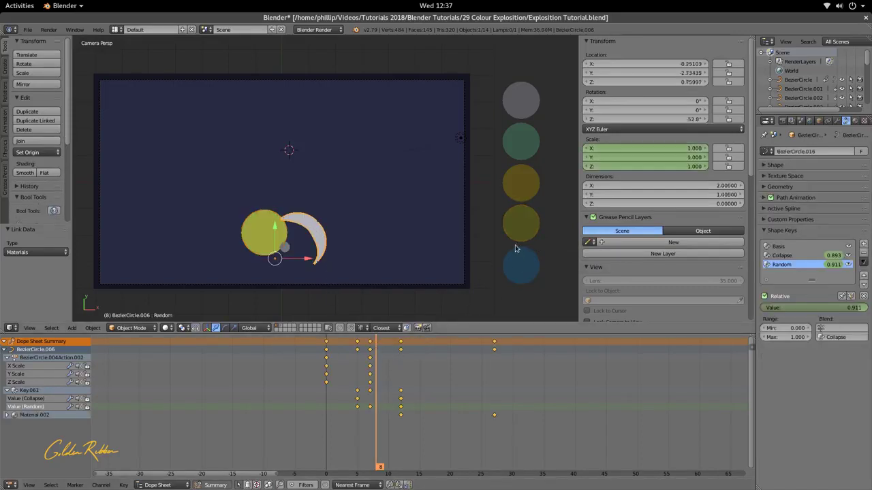
right_click(516, 266)
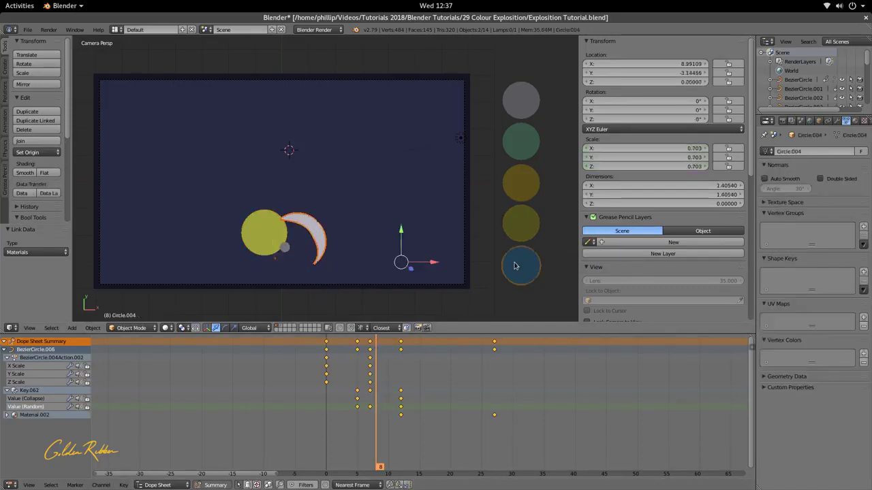
right_click(521, 149)
shift+right_click(317, 237)
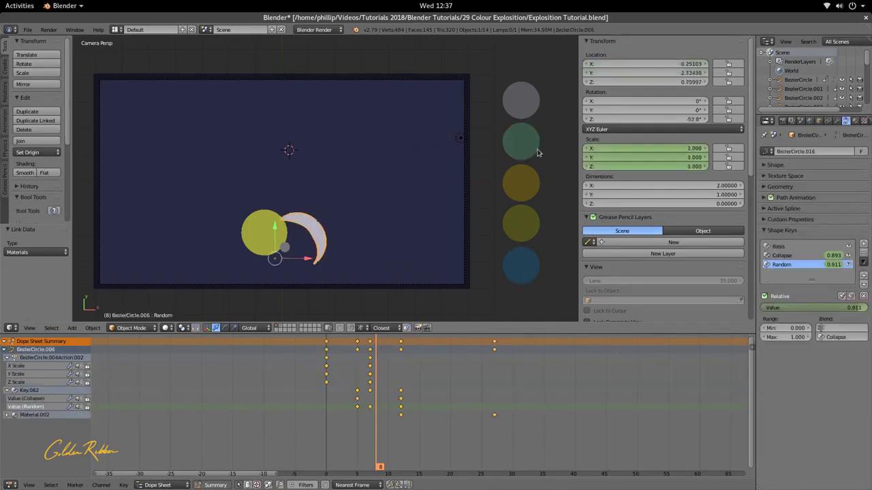
shift+right_click(535, 142)
key(ctrl+l)
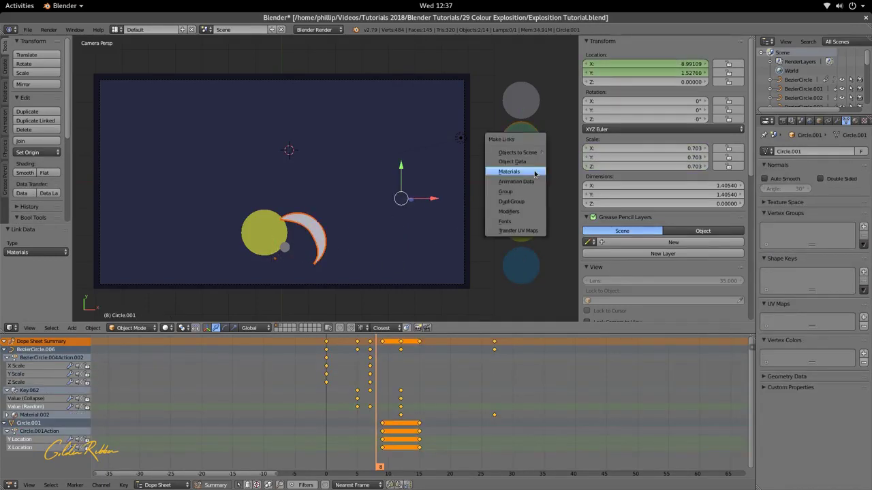
click(535, 174)
Play back the animation to check the coloured shapes, and select the uncoloured middle circle.
drag(371, 407, 307, 420)
key(alt+a)
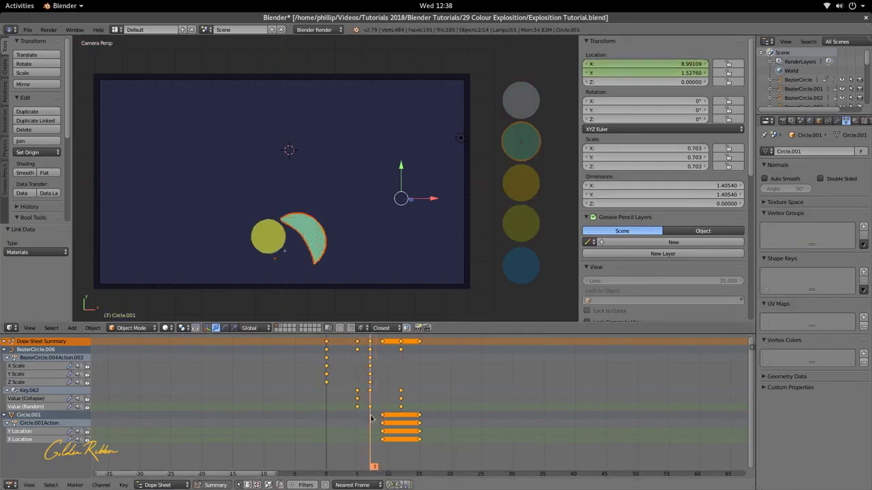
key(alt+a)
right_click(296, 250)
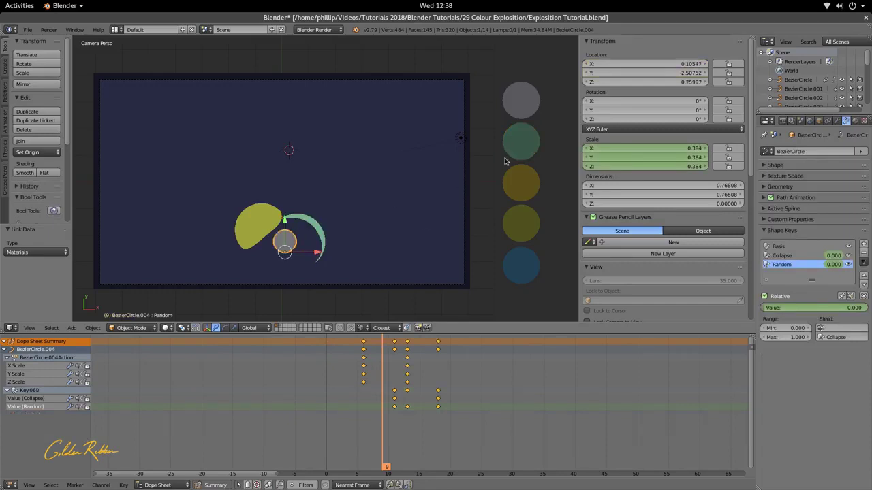
Link the green palette circle's material to the uncoloured middle circle.
right_click(522, 149)
key(ctrl+l)
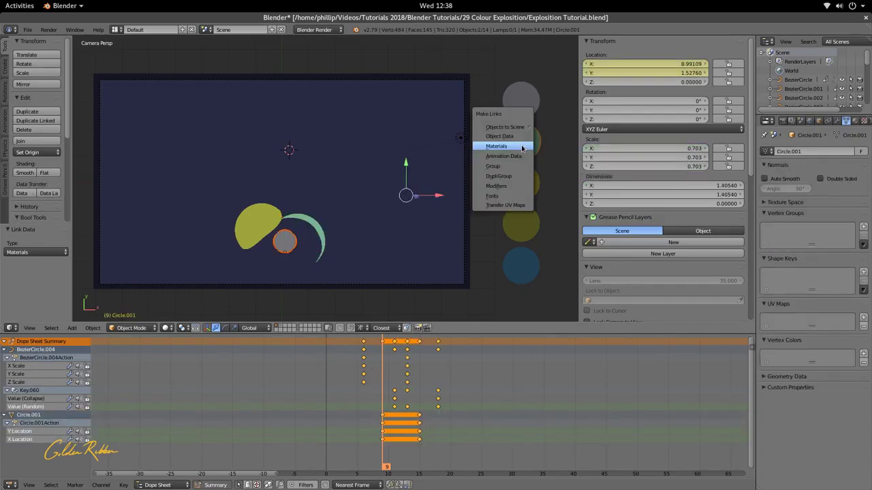
click(522, 147)
Link the grey palette circle's material to the right-hand crescent.
right_click(317, 238)
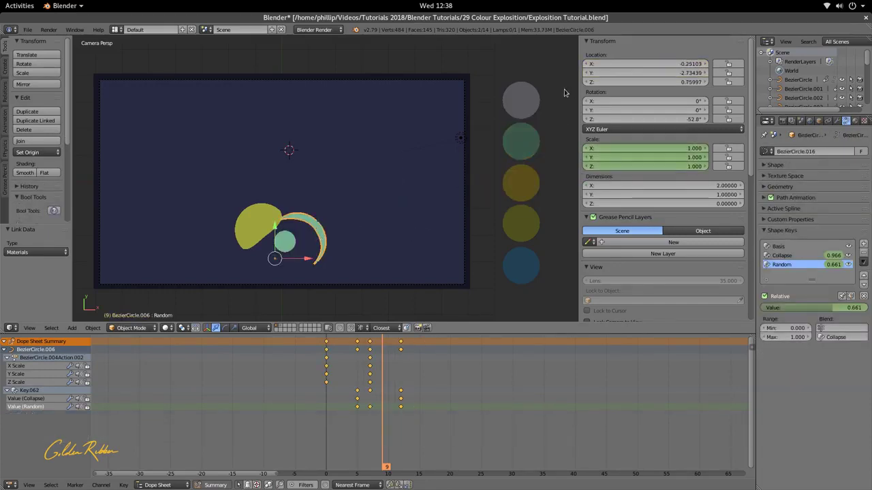
shift+right_click(528, 98)
key(ctrl+l)
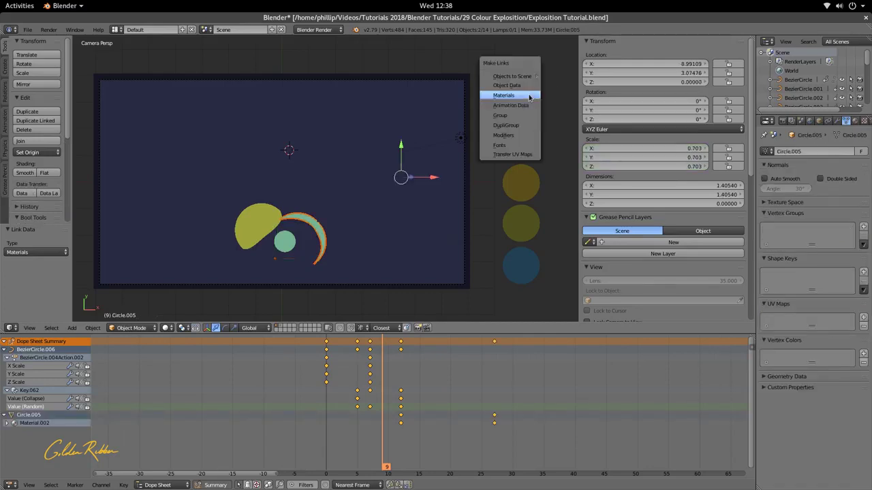
click(526, 94)
Play back the animation to check the colours and scrub to frame 14.
key(alt+a)
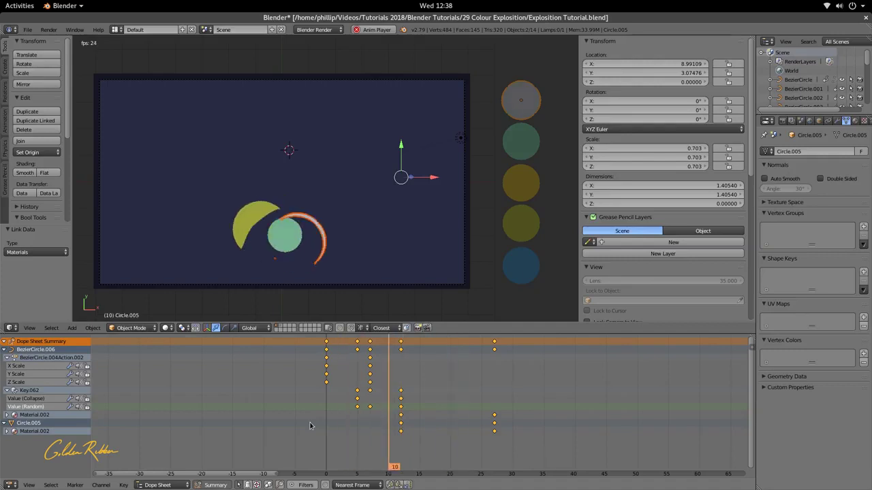
key(alt+a)
drag(505, 423, 414, 436)
Duplicate the green crescent, rotate the copy about 74° around Z and place it to the left of the original.
right_click(281, 231)
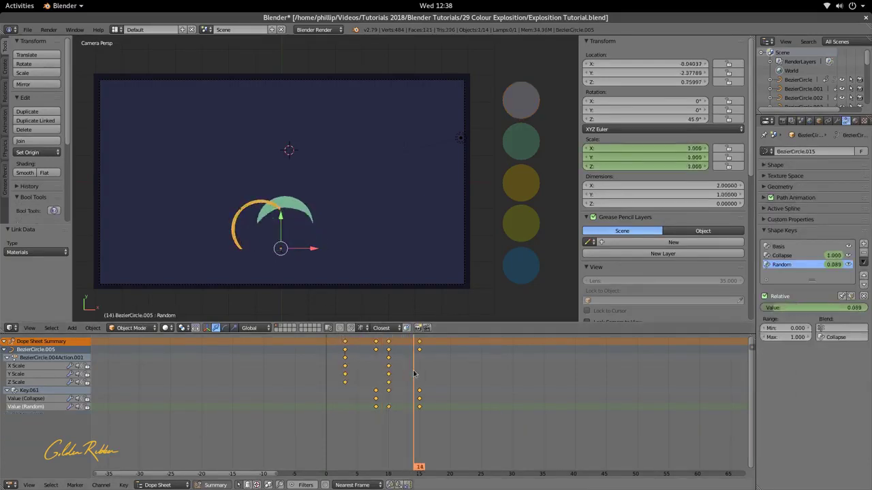
right_click(298, 212)
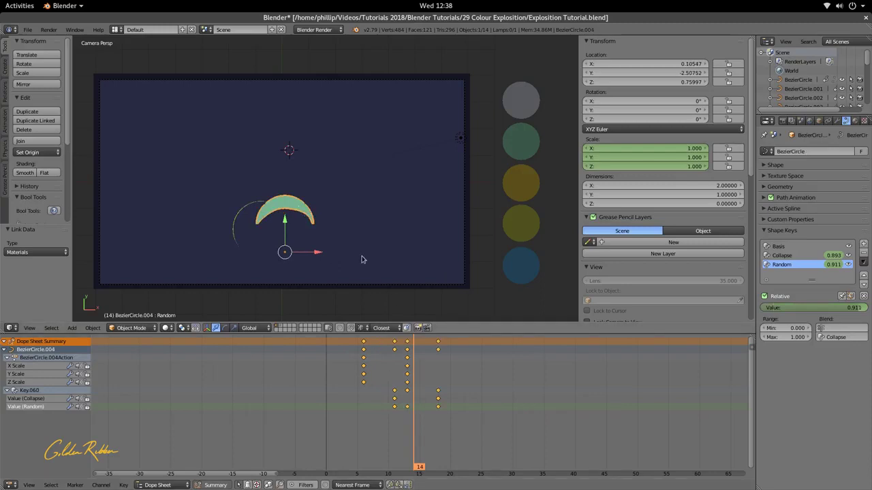
key(shift+d)
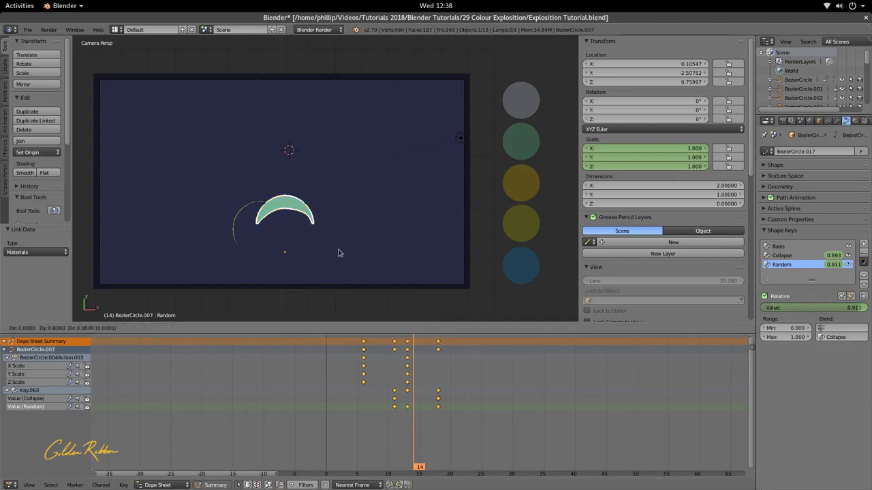
click(272, 274)
key(r)
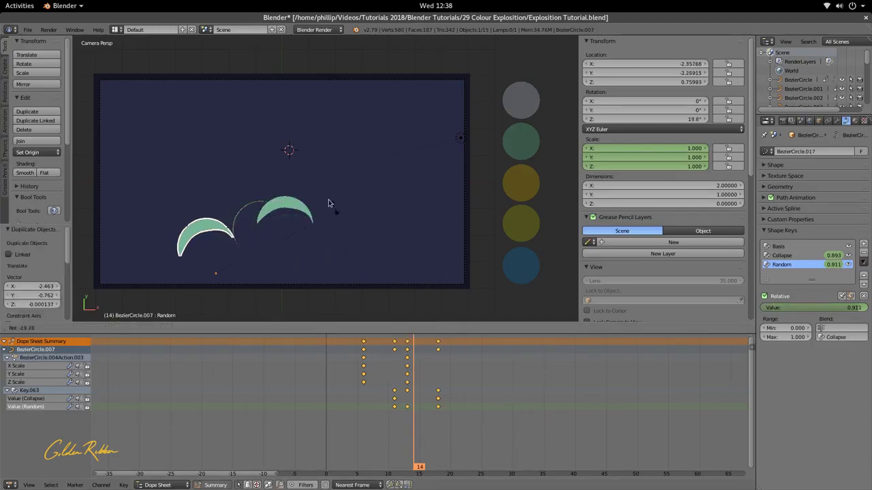
click(234, 168)
drag(247, 275, 269, 260)
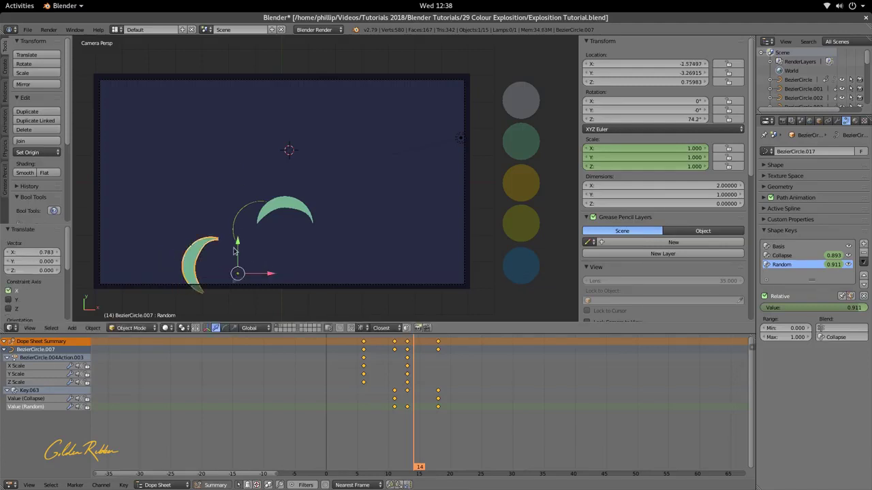
key(g)
click(267, 266)
Delay the new crescent's keyframes by about 4 frames and play back the animation to check its timing.
key(g)
click(415, 396)
drag(414, 397, 317, 429)
key(alt+a)
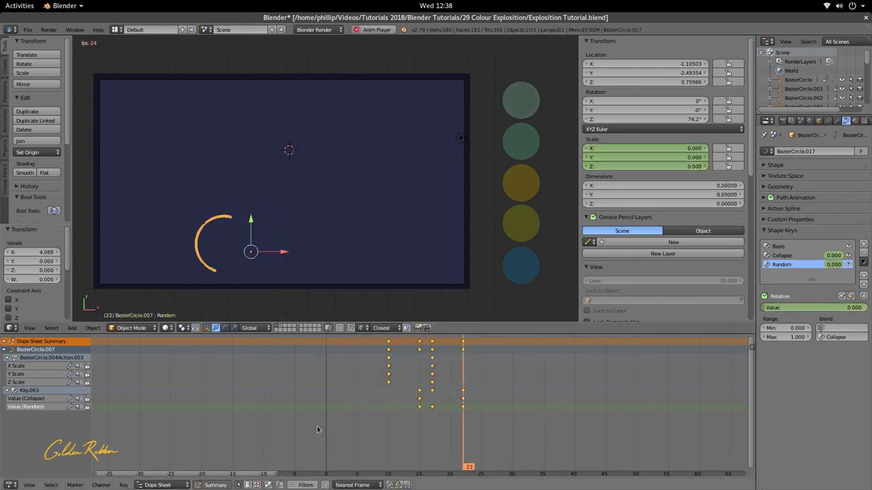
drag(409, 427, 331, 432)
key(alt+a)
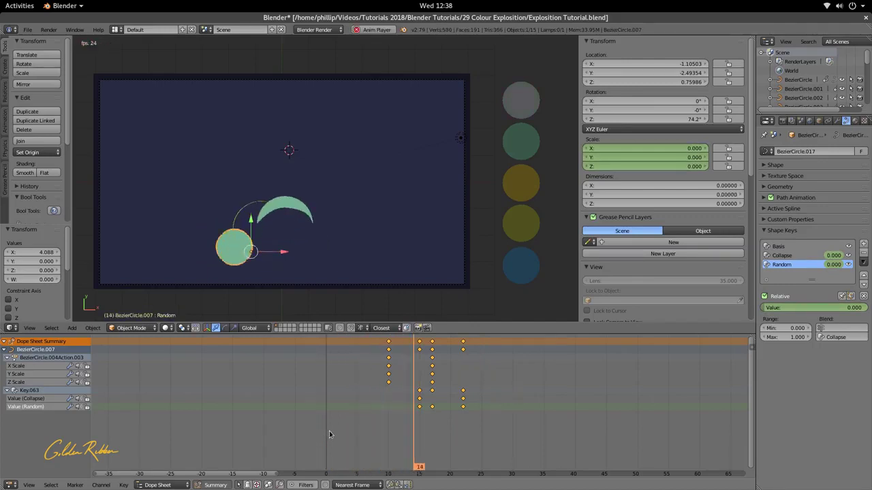
Move the left-hand copy up about 0.066 along Y and play back the animation again.
key(g)
key(y)
click(246, 225)
drag(448, 402, 302, 410)
key(alt+a)
key(alt+a)
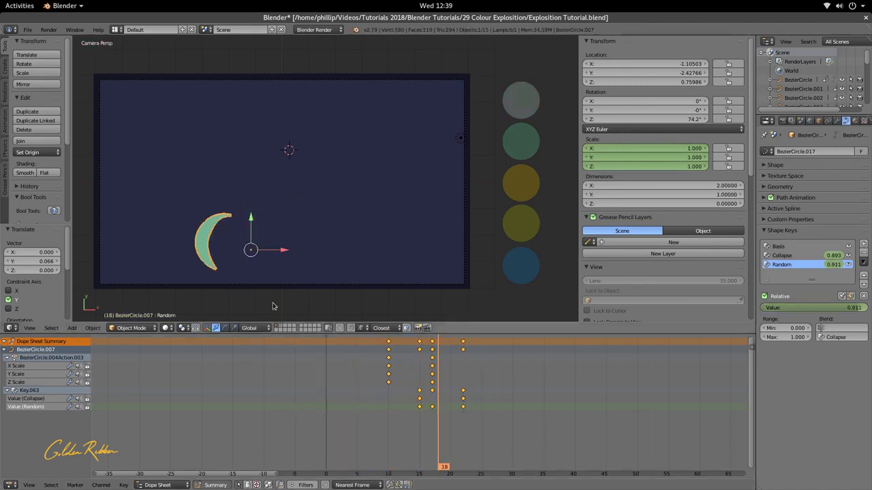
Clear the scale keyframes from the left-hand green copy and scrub to frame 13.
mouse_move(434, 419)
mouse_down()
mouse_move(336, 429)
mouse_move(443, 428)
mouse_up()
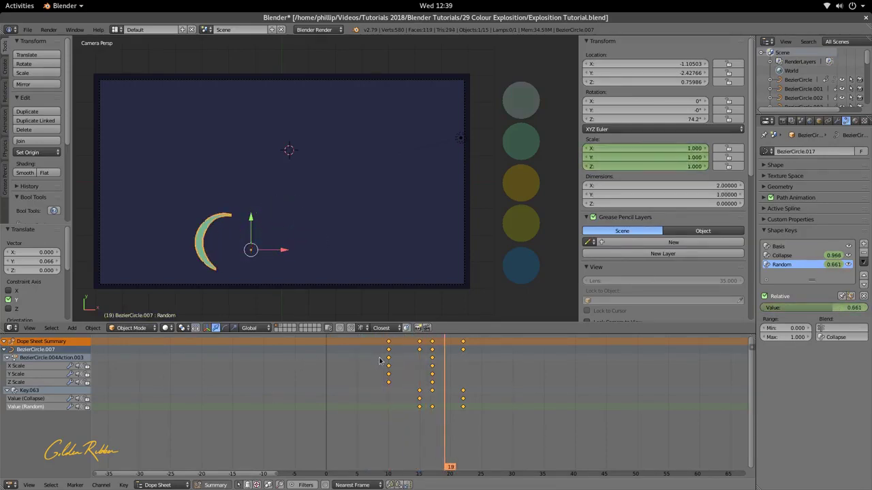
click(818, 121)
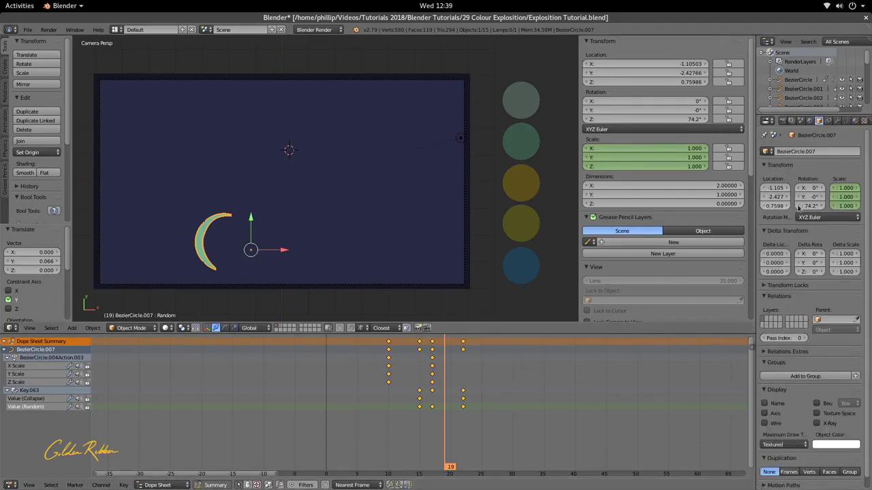
right_click(845, 197)
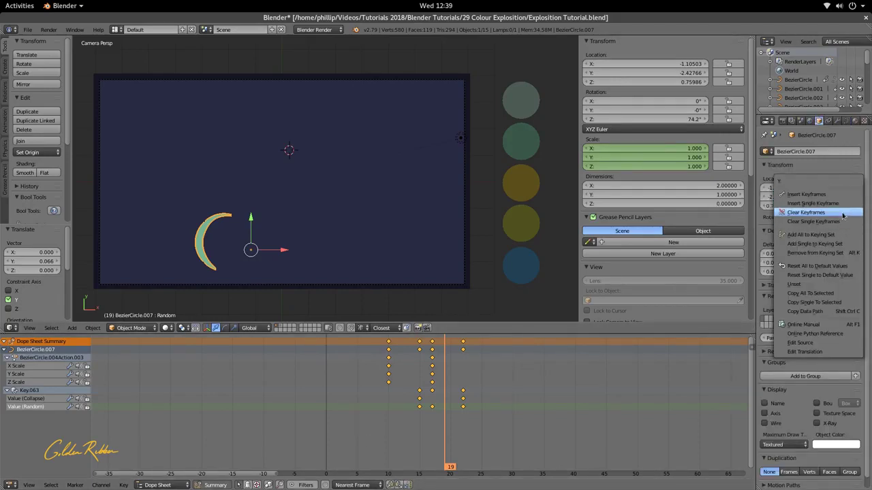
click(843, 215)
drag(453, 408, 410, 421)
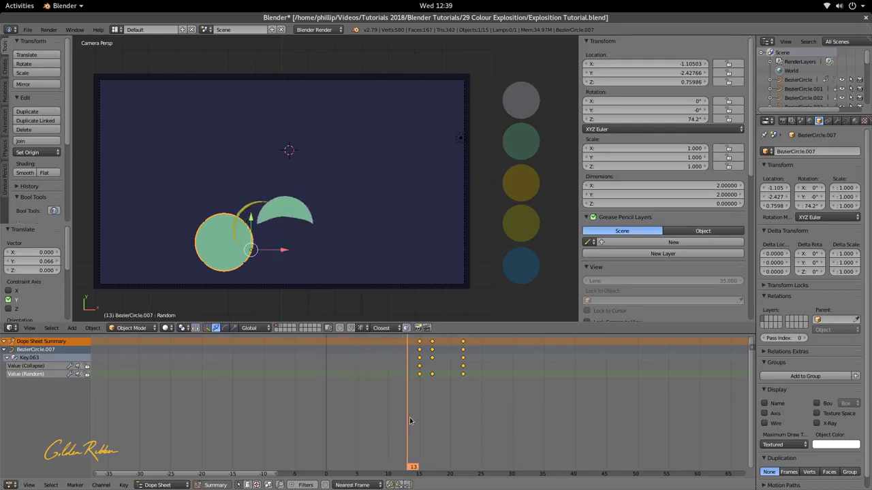
Add a sphere empty and place it just below the green crescent, at about X 0.079, Y -2.188.
key(shift+a)
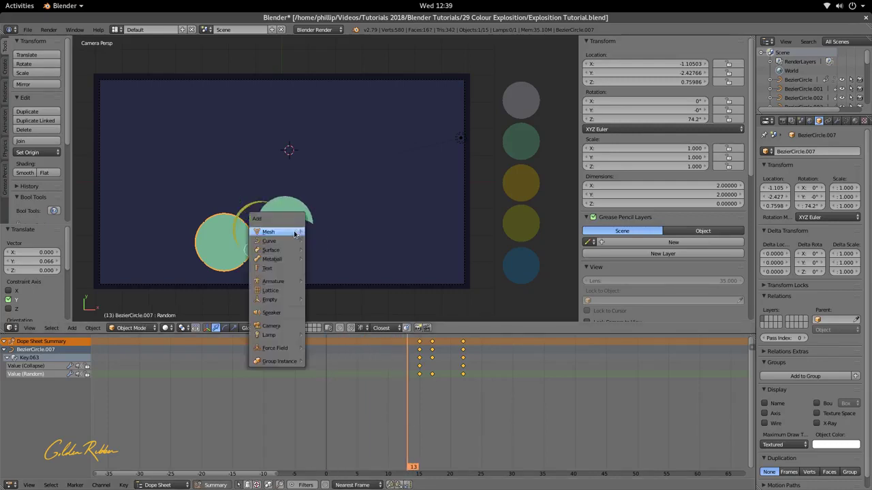
mouse_move(295, 233)
mouse_move(288, 299)
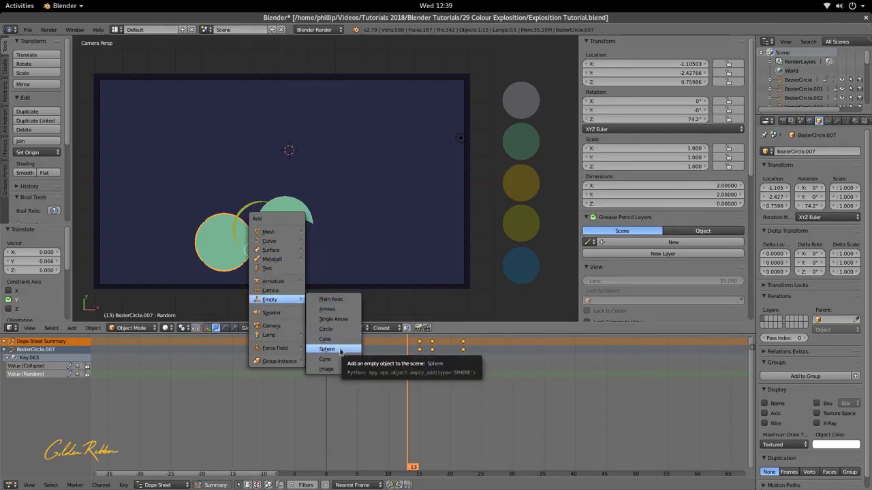
click(328, 348)
key(g)
key(y)
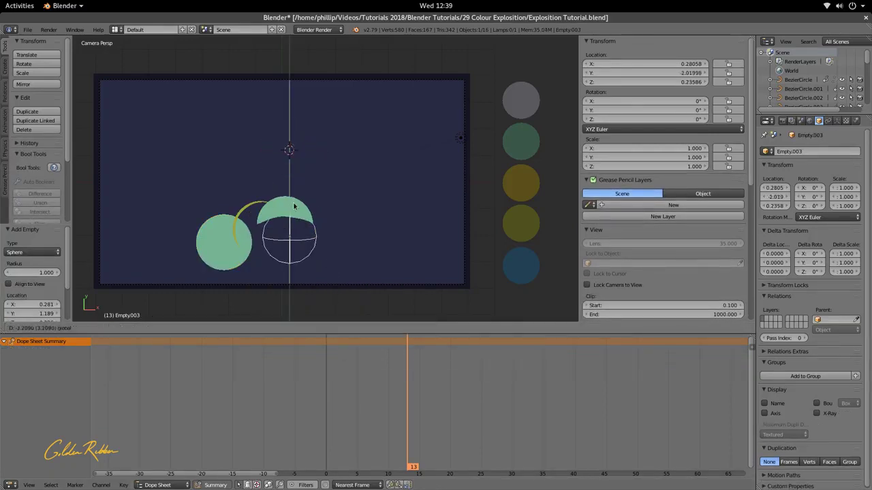
click(298, 227)
drag(322, 239, 311, 239)
drag(287, 202, 286, 213)
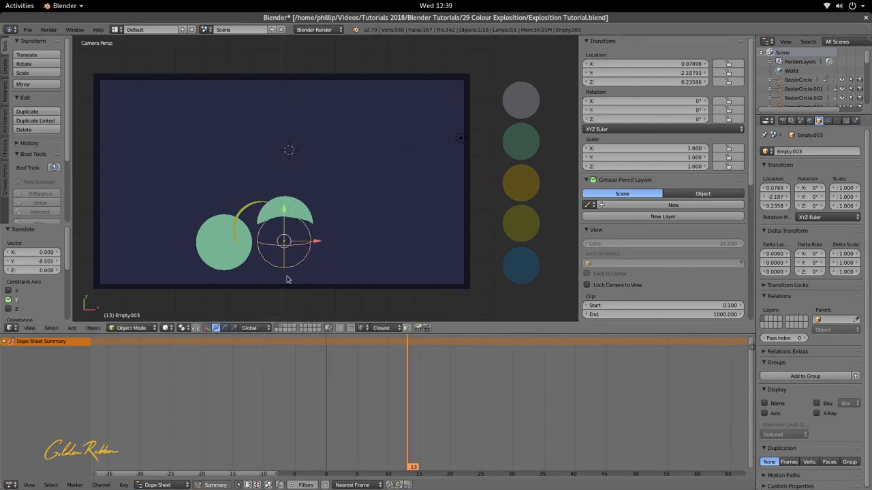
Add a cube empty and move it down along Y toward the sphere empty.
key(shift+a)
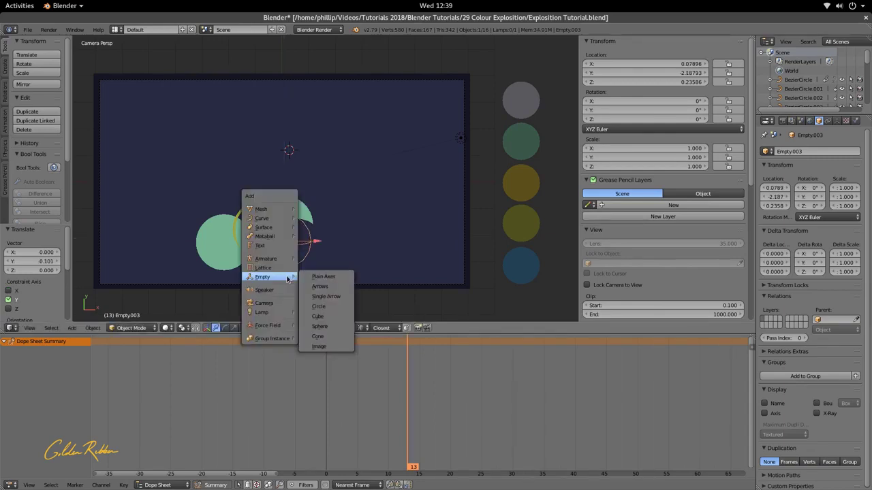
click(324, 316)
drag(288, 117, 311, 179)
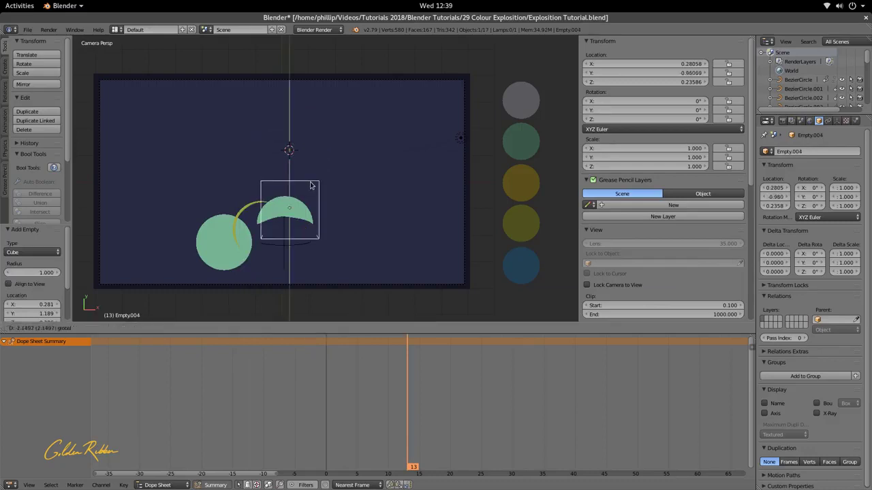
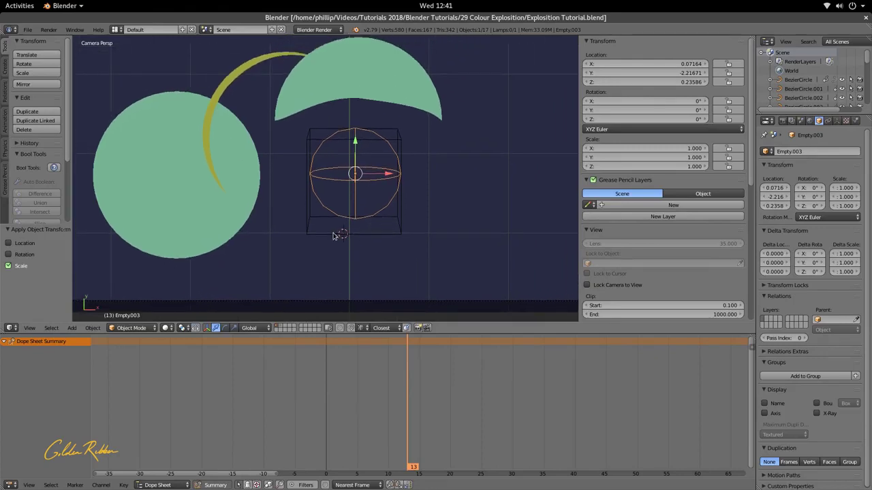
At frame 10, move the left-hand green circle clear of the other shapes, about -0.776 in X and 0.18 in Y.
key(shift+a)
scroll(368, 213, down, 4)
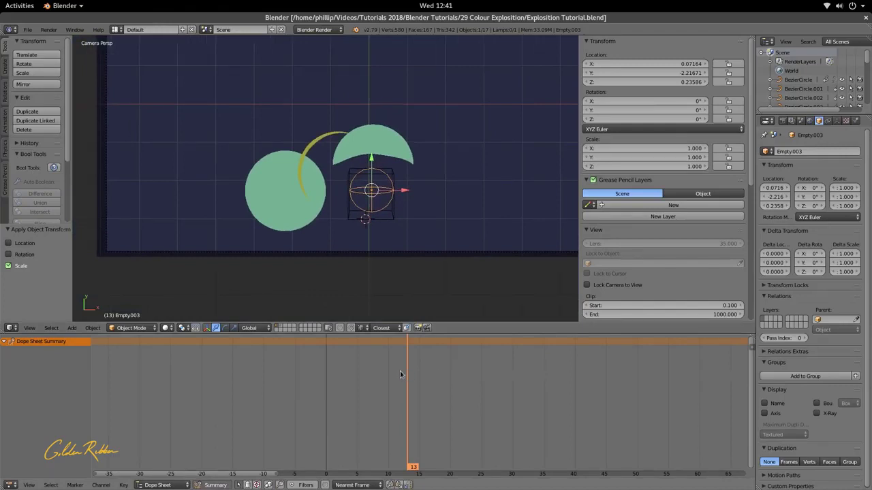
mouse_move(400, 371)
mouse_down()
mouse_move(334, 373)
mouse_move(411, 385)
mouse_move(363, 383)
mouse_move(390, 382)
mouse_up()
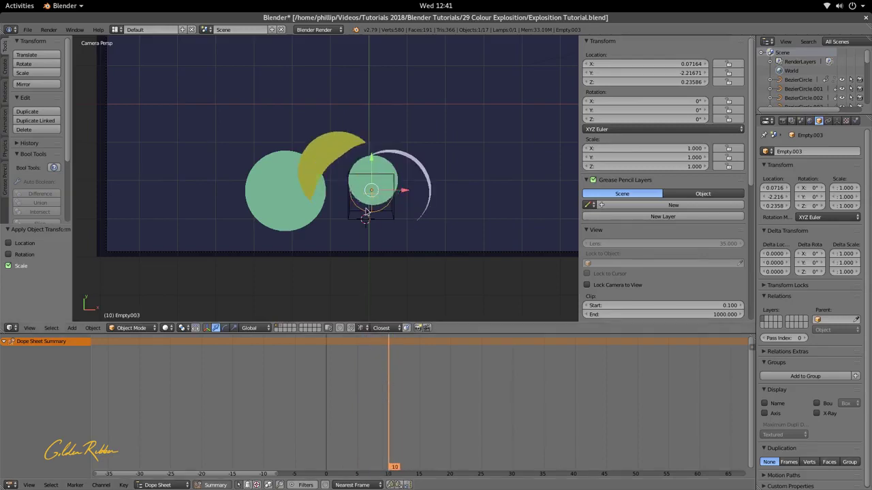
right_click(310, 222)
key(g)
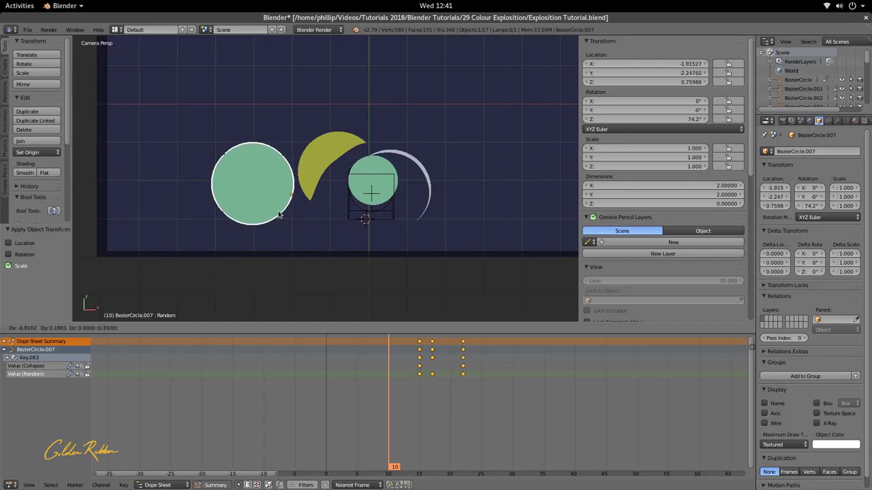
click(282, 212)
Parent the left-hand green circle to the sphere empty using Object (Keep Transform).
right_click(356, 207)
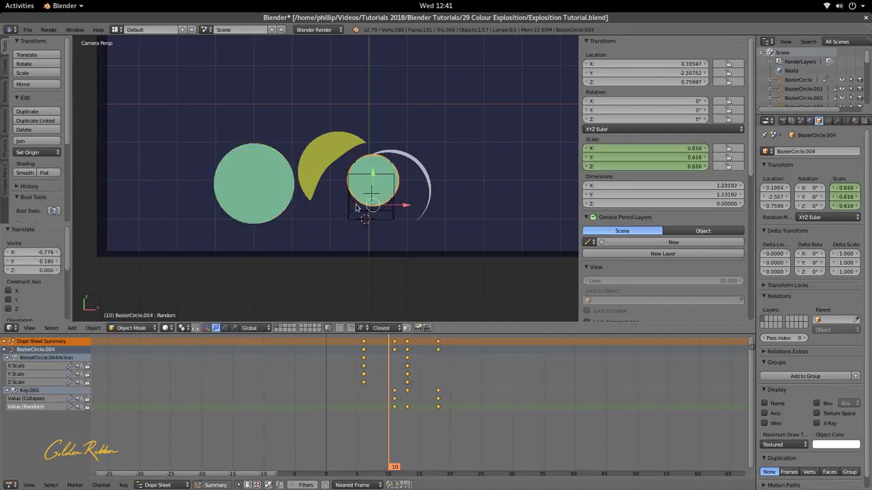
right_click(361, 206)
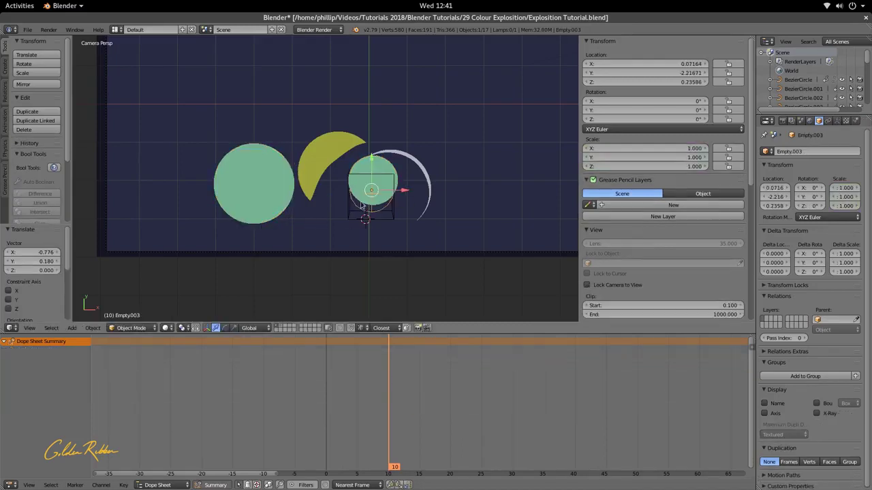
right_click(285, 217)
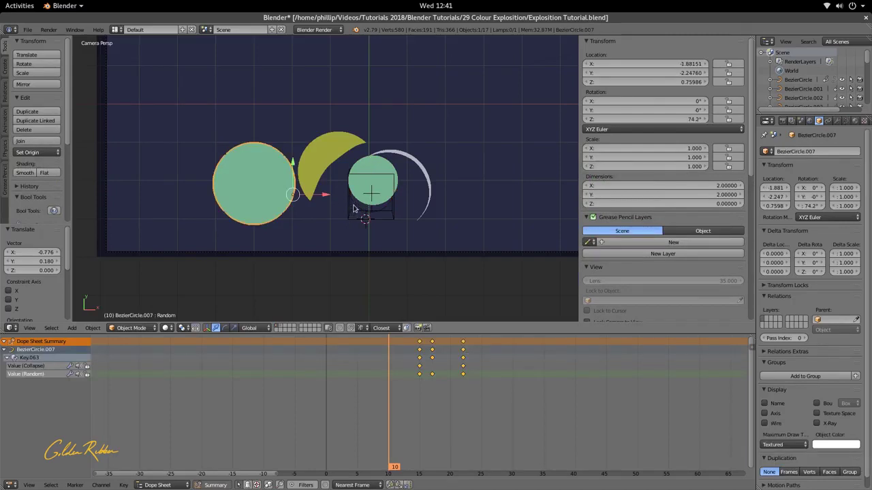
shift+right_click(353, 209)
key(ctrl+p)
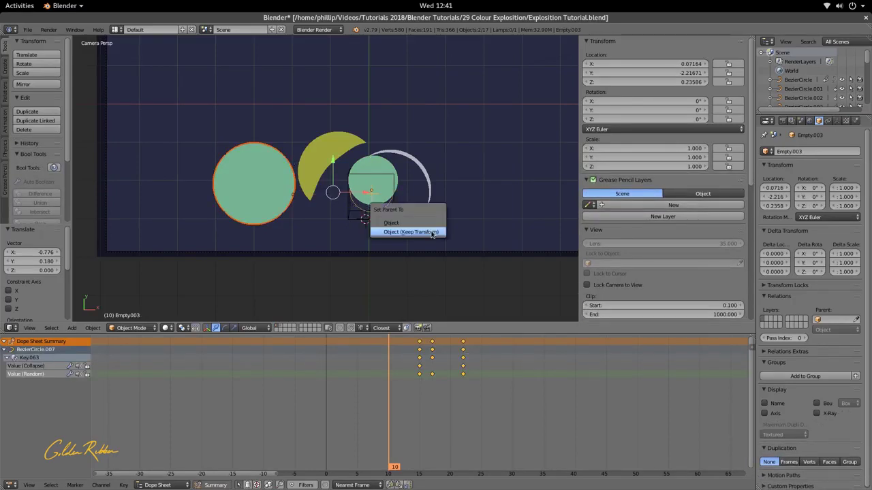
click(432, 232)
Duplicate the left-hand green circle four times, spreading the copies in an arc above and to the right of the centre shapes.
scroll(345, 208, down, 2)
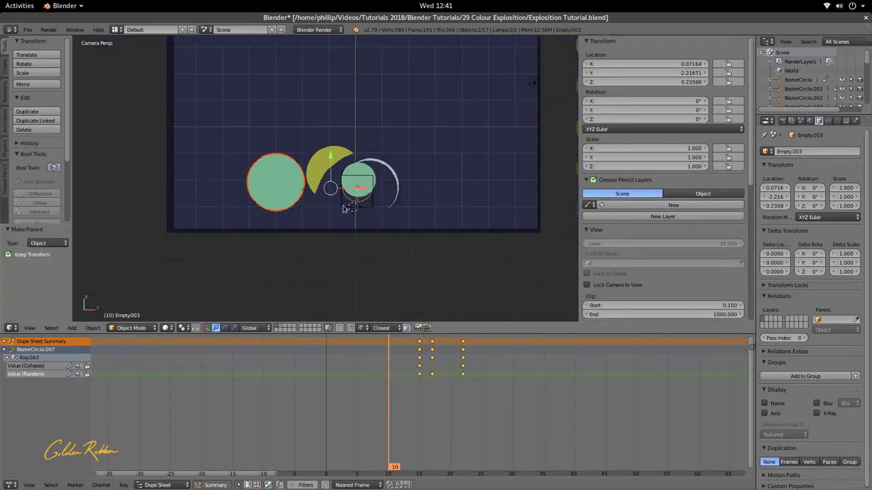
right_click(276, 186)
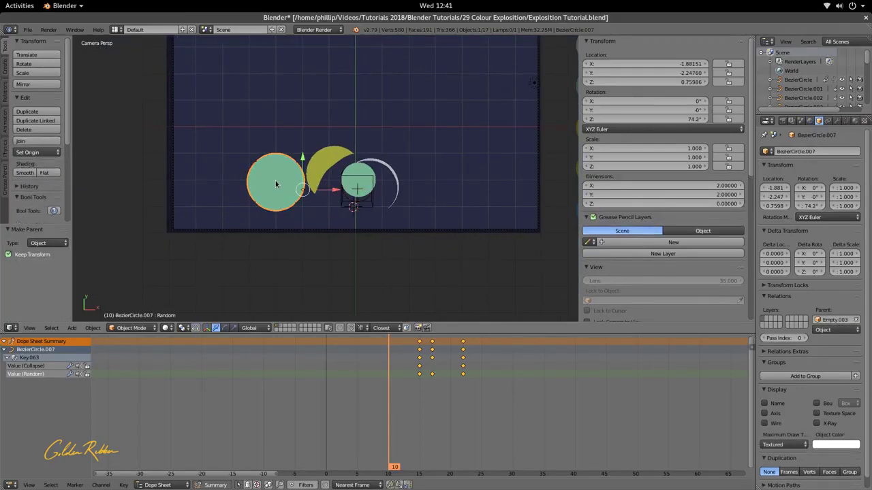
key(shift+d)
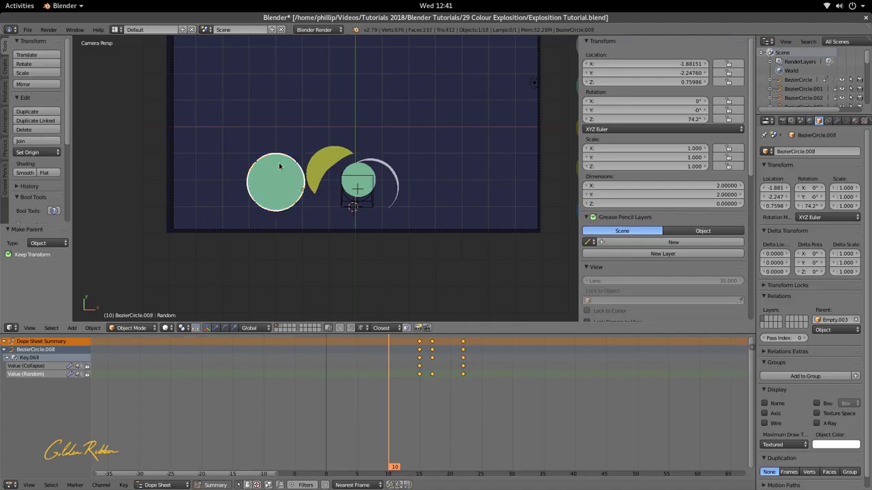
click(299, 95)
scroll(303, 143, down, 2)
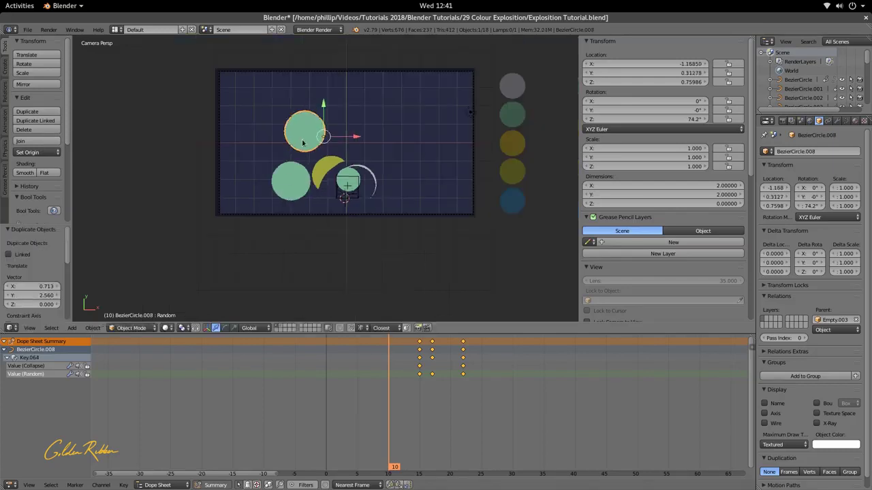
key(shift+d)
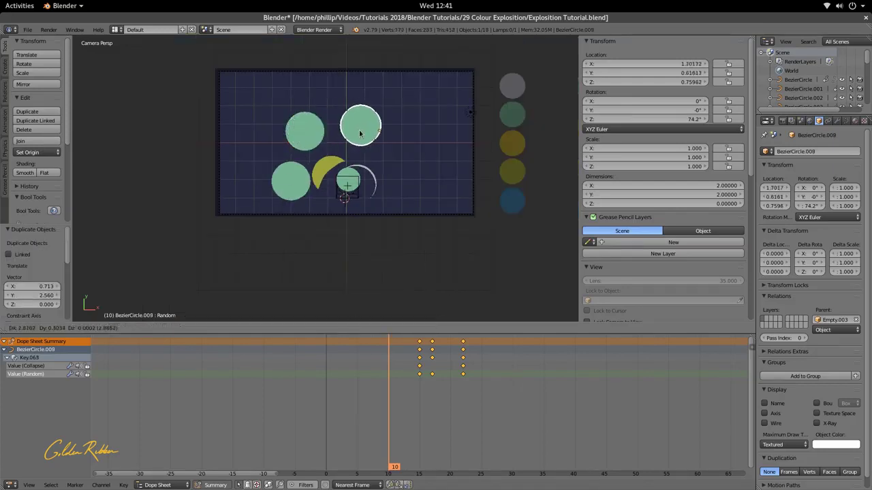
click(360, 134)
key(shift+d)
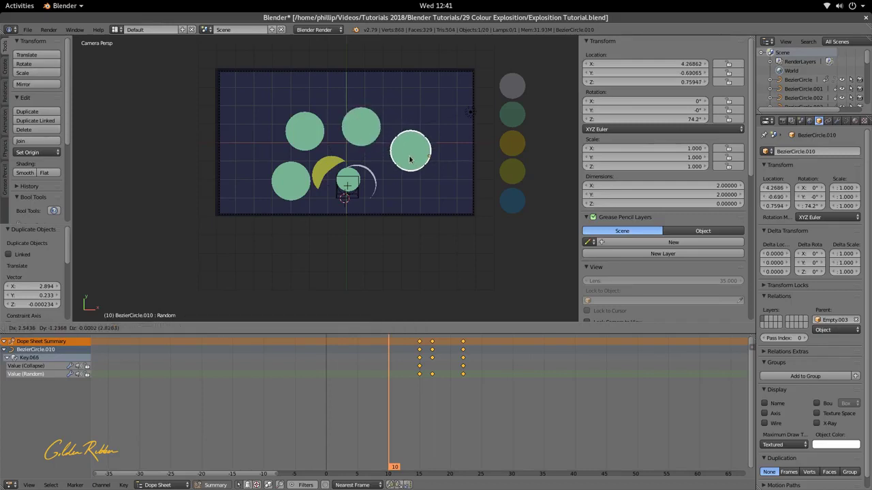
click(407, 164)
key(shift+d)
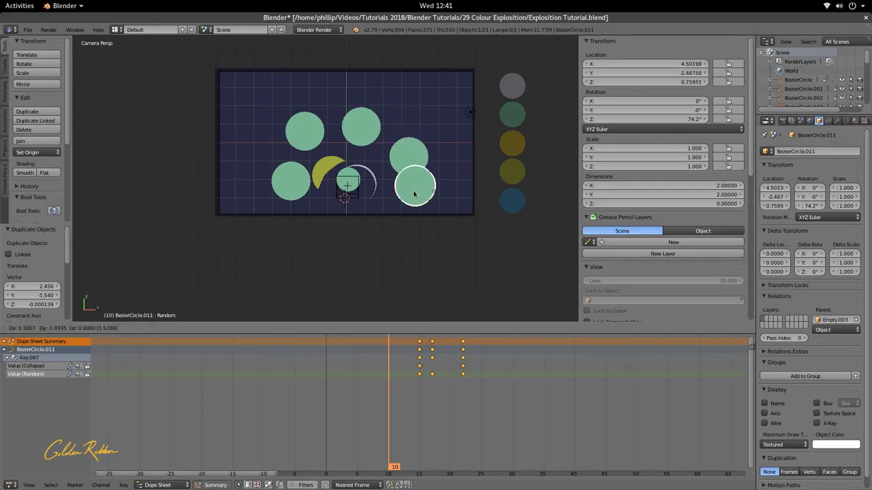
click(415, 181)
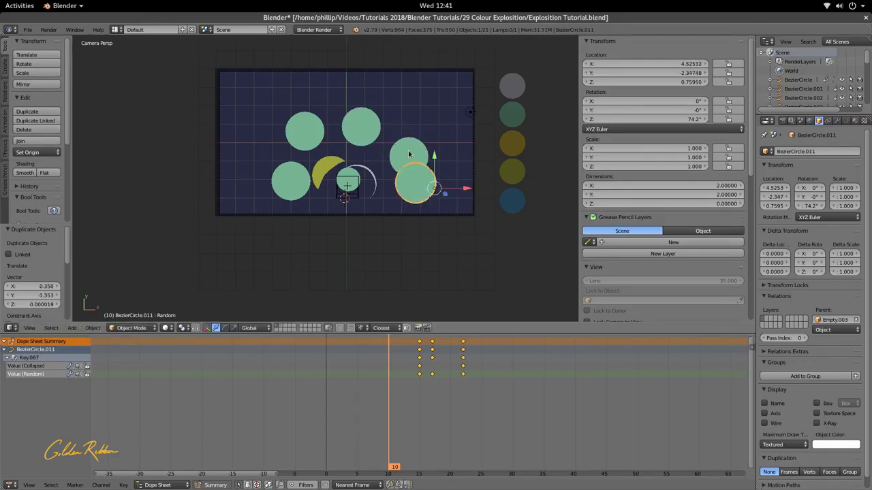
Adjust the three upper copies along the arc to about X 3.755, Y -0.597; X 1.492, Y 0.429; and X -1.379, Y 0.406.
right_click(407, 152)
key(g)
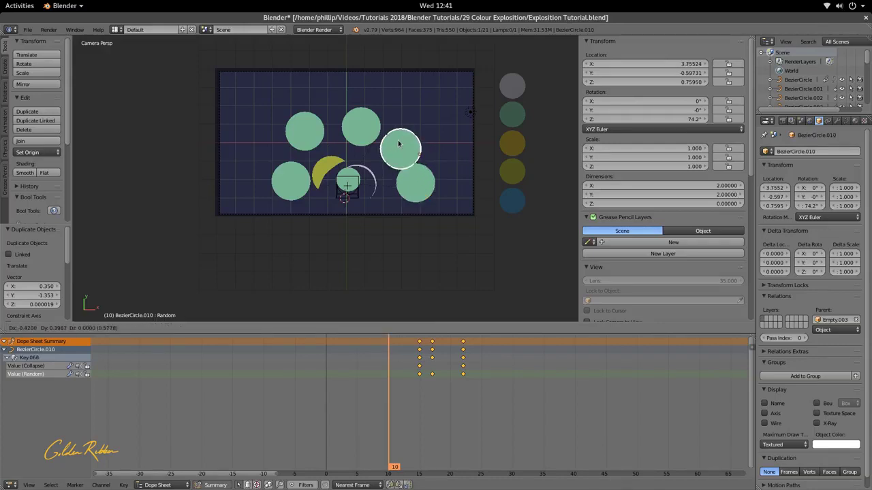
click(400, 144)
right_click(372, 131)
key(g)
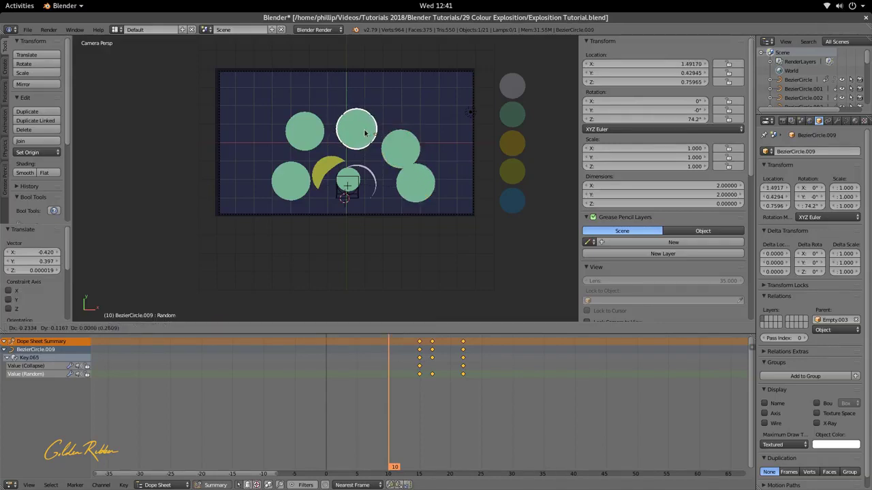
click(367, 134)
right_click(302, 132)
key(g)
click(298, 137)
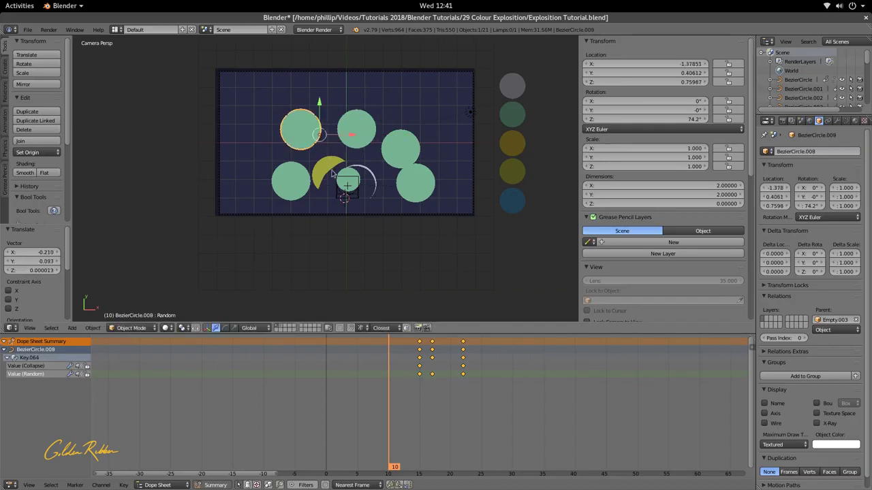
Rotate the lower right-hand green circle about 159° and move it about -1.404 in X and 0.189 in Y.
scroll(345, 216, up, 2)
right_click(468, 196)
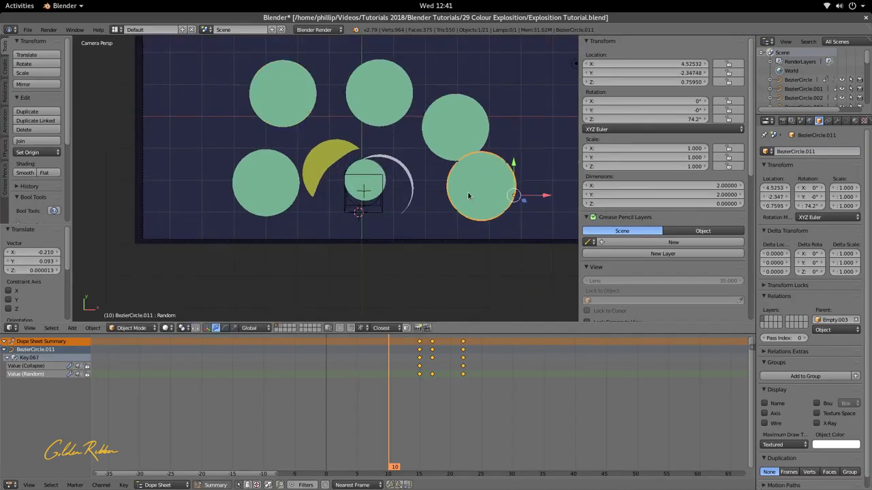
key(r)
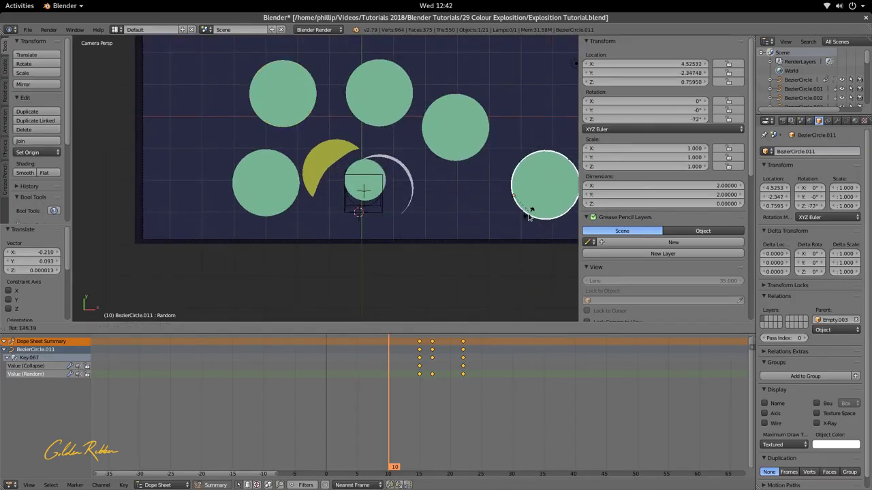
click(524, 216)
key(g)
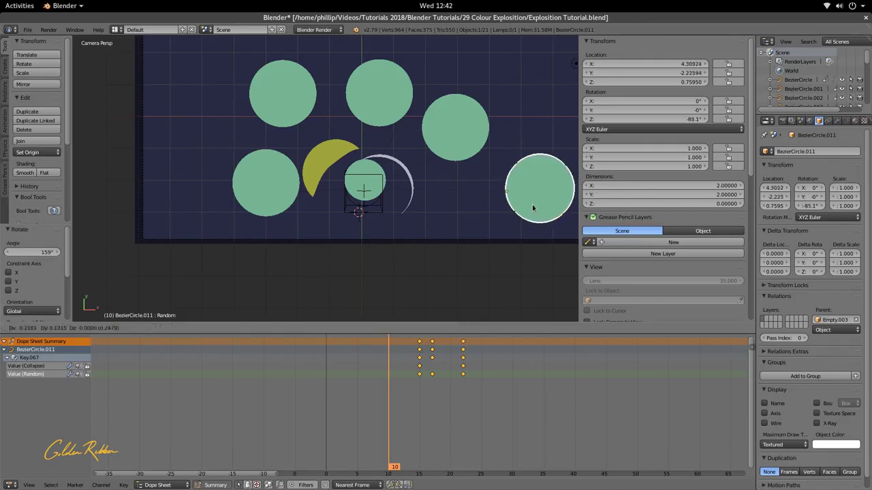
click(497, 206)
Rotate the upper right-hand green circle about 133° and move it about -1.296 in X and -0.108 in Y.
right_click(473, 132)
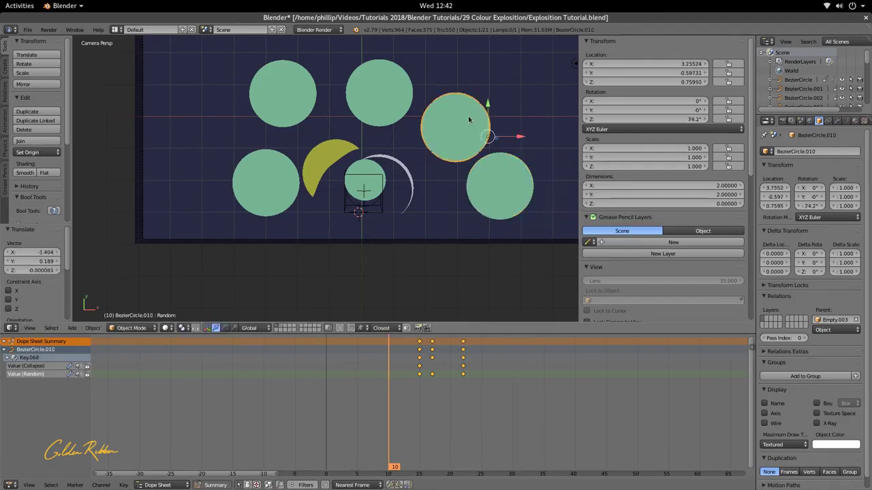
key(r)
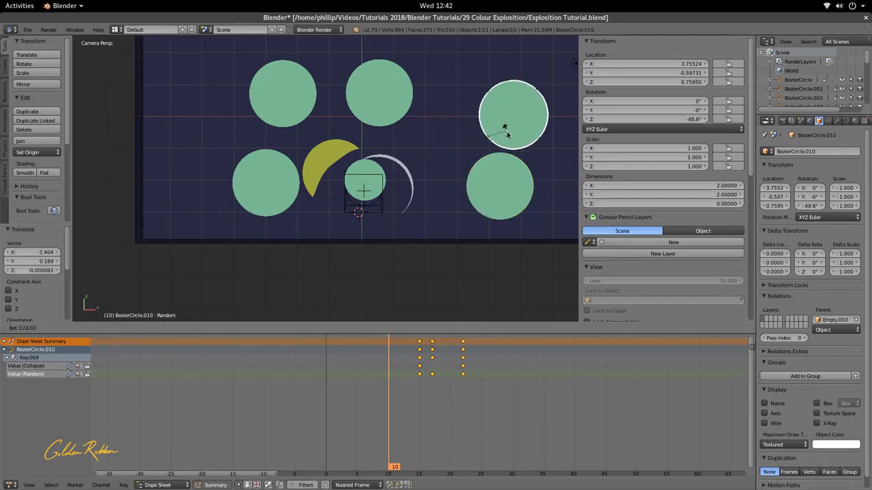
click(506, 137)
key(g)
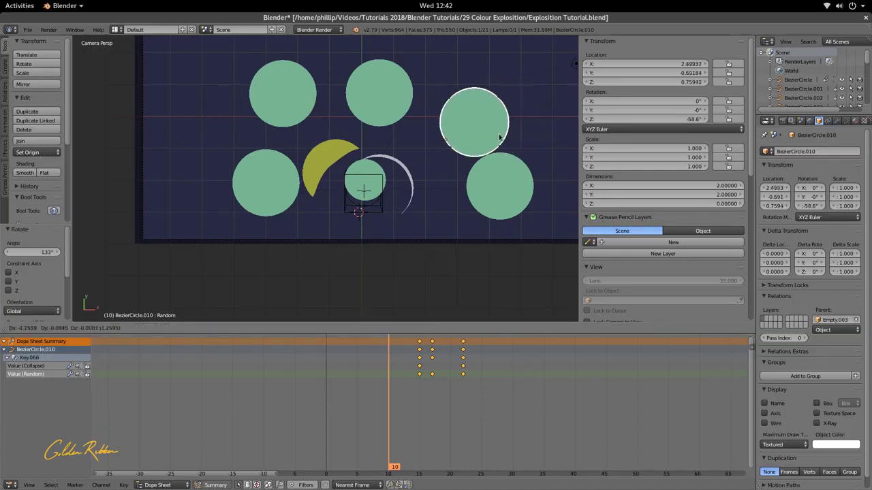
click(500, 139)
Rotate the upper middle green circle about 118°, move it about -0.986 in X and -0.176 in Y, and turn it a further -18.3°.
right_click(357, 104)
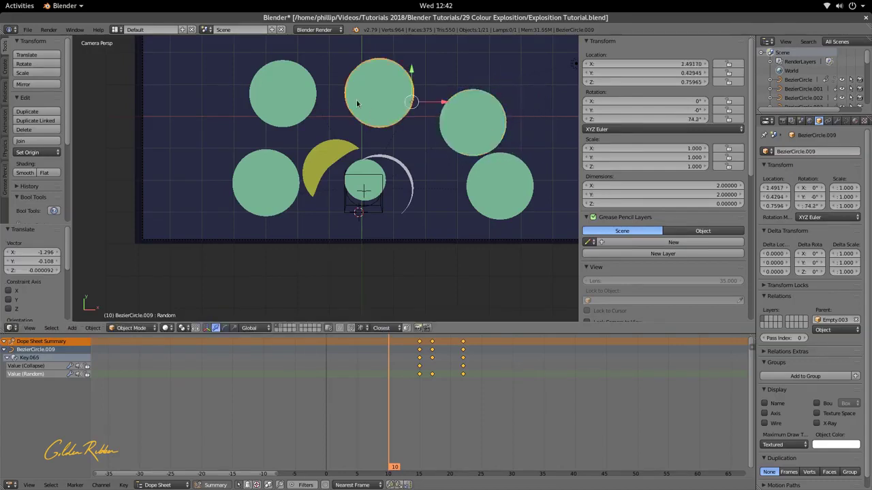
key(r)
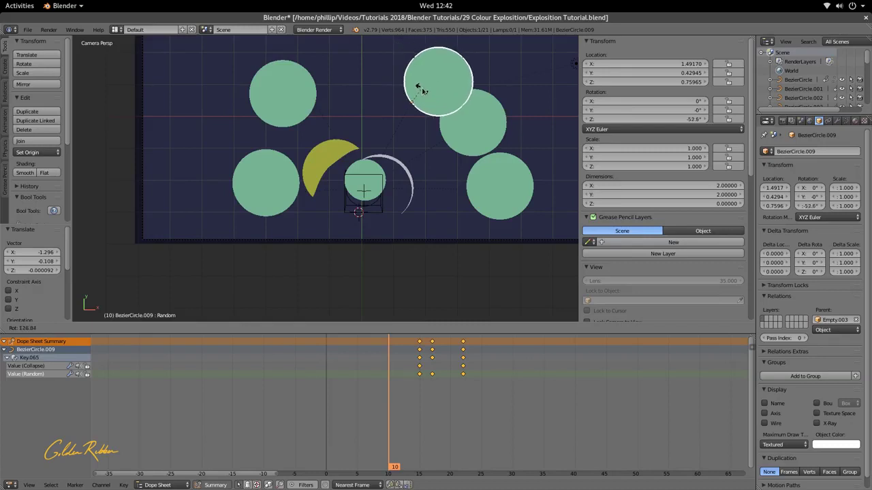
click(413, 109)
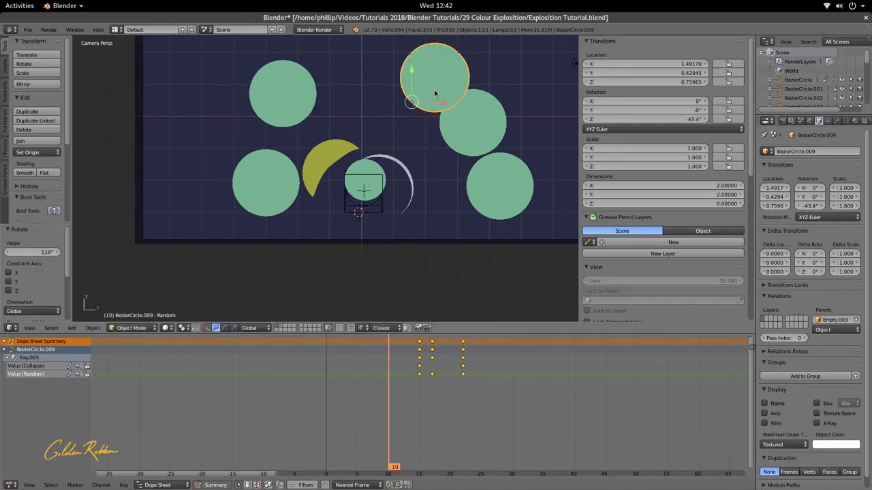
key(g)
click(395, 95)
key(r)
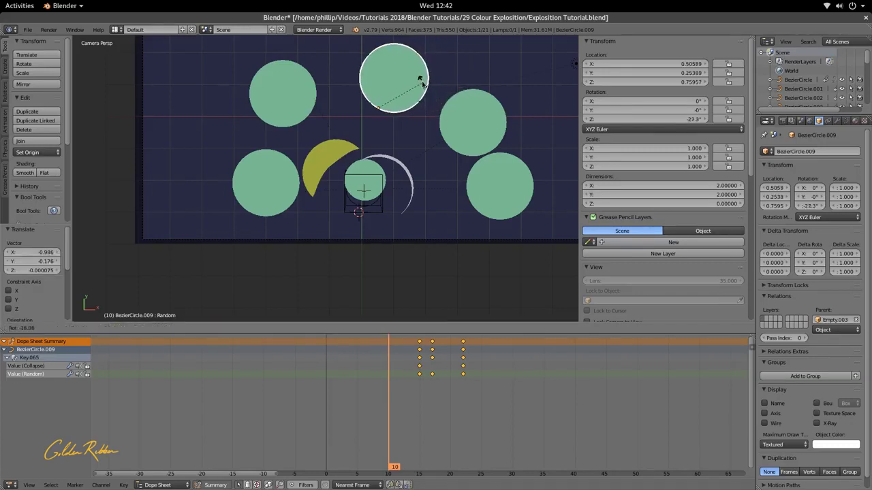
click(419, 90)
Rotate the upper left-hand green circle about 40.1° and move it about -0.095 in X and -0.230 in Y.
right_click(278, 113)
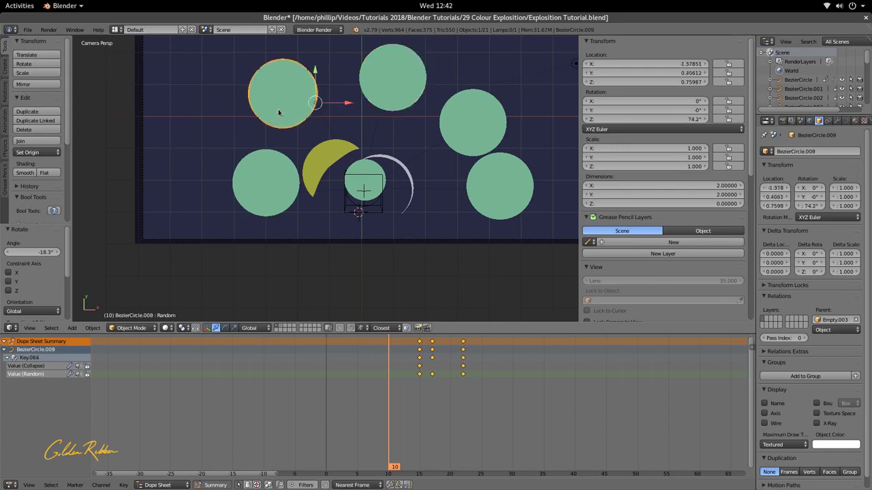
key(r)
click(330, 107)
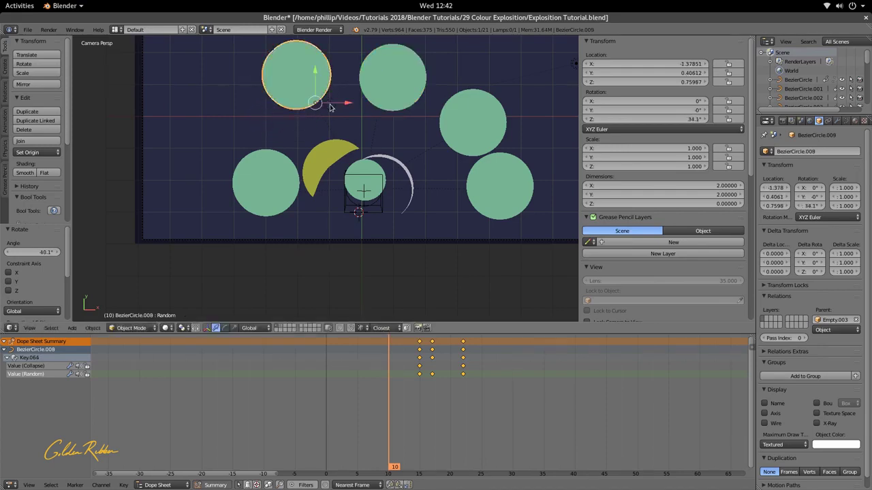
key(g)
click(319, 103)
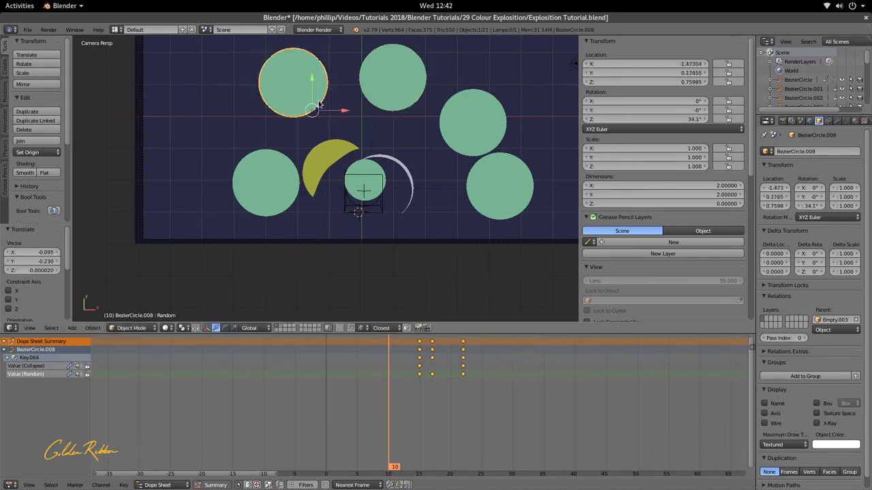
Rotate the lower left-hand green circle about -18.9° and move it about -0.513 in X and 0.203 in Y.
right_click(277, 180)
key(r)
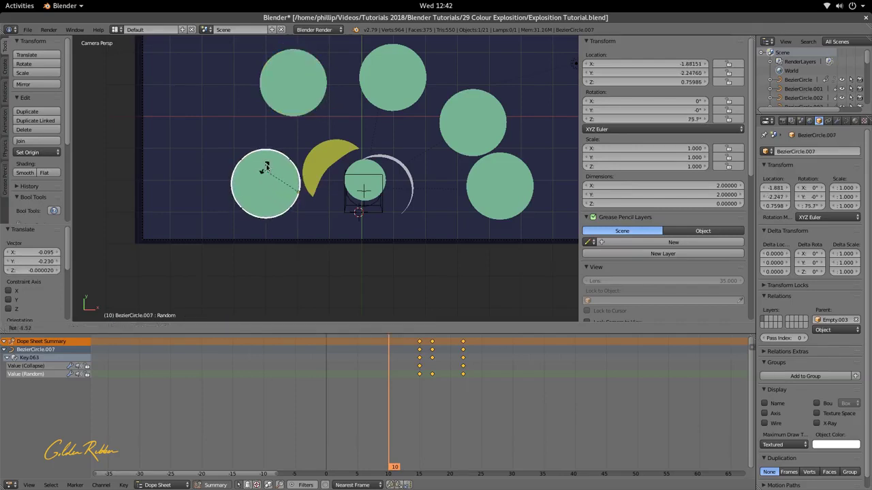
click(259, 183)
key(g)
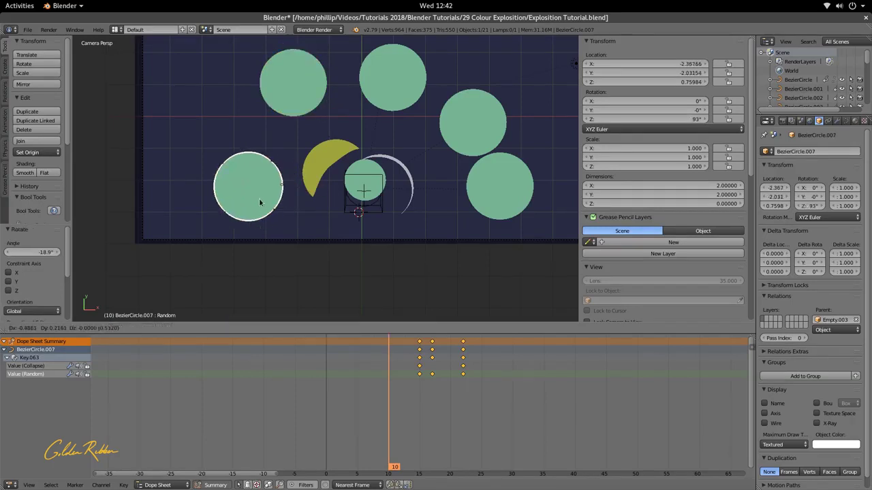
click(259, 202)
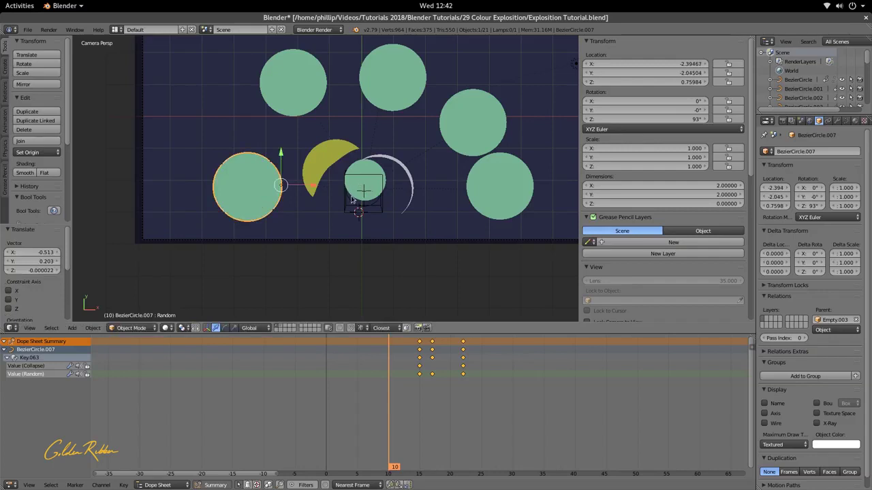
At frame 18, shift the two right-hand crescents inward, the lower about -0.643 in X and the upper about -0.467 in X.
drag(419, 376, 439, 376)
scroll(418, 309, down, 2)
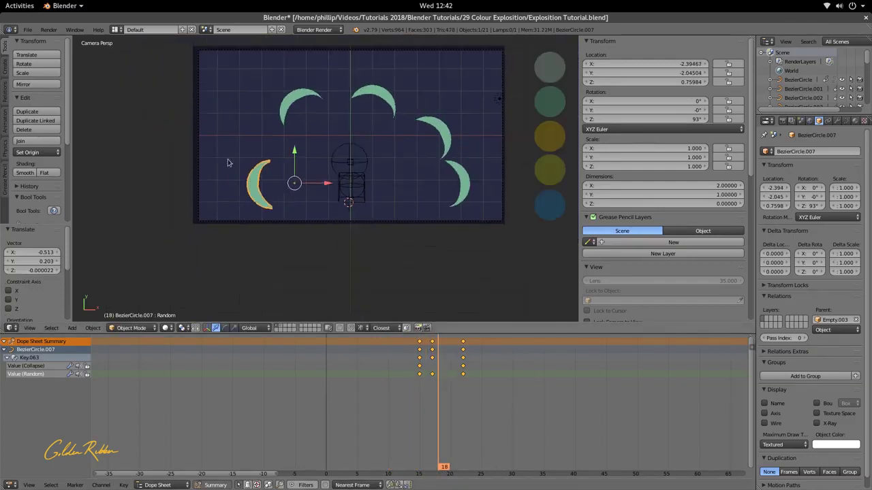
right_click(455, 195)
right_click(461, 196)
key(g)
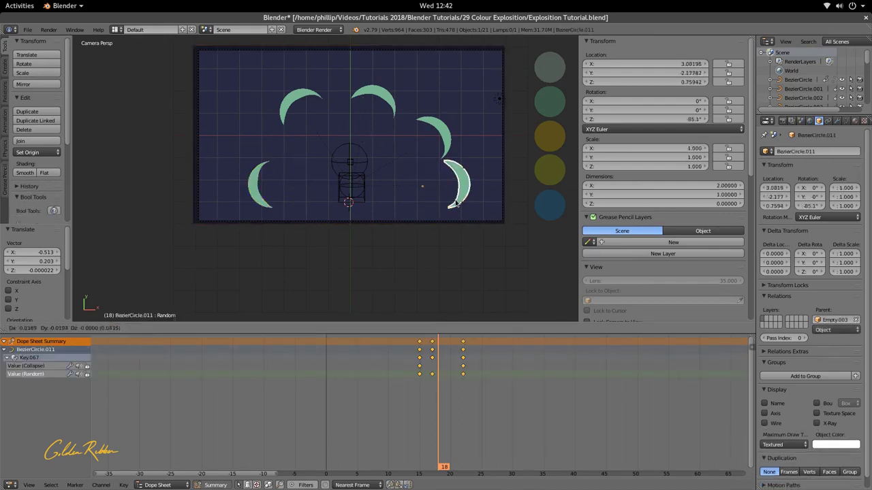
click(444, 202)
right_click(452, 145)
key(g)
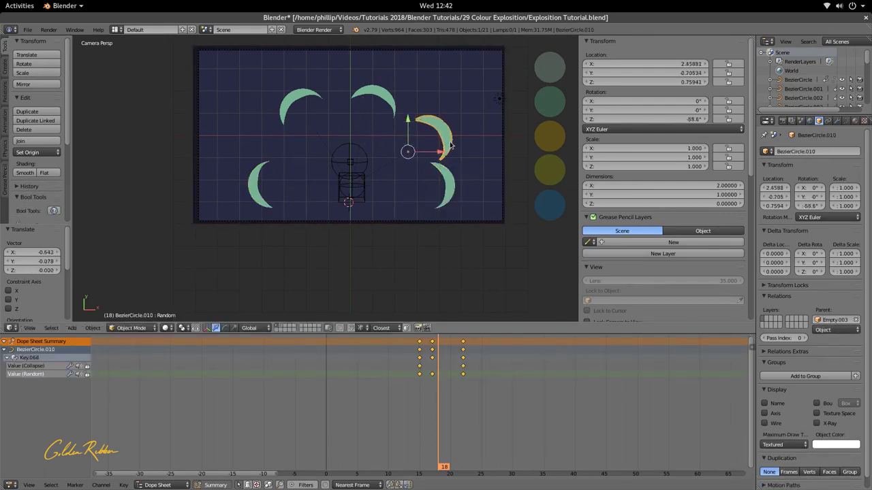
click(400, 164)
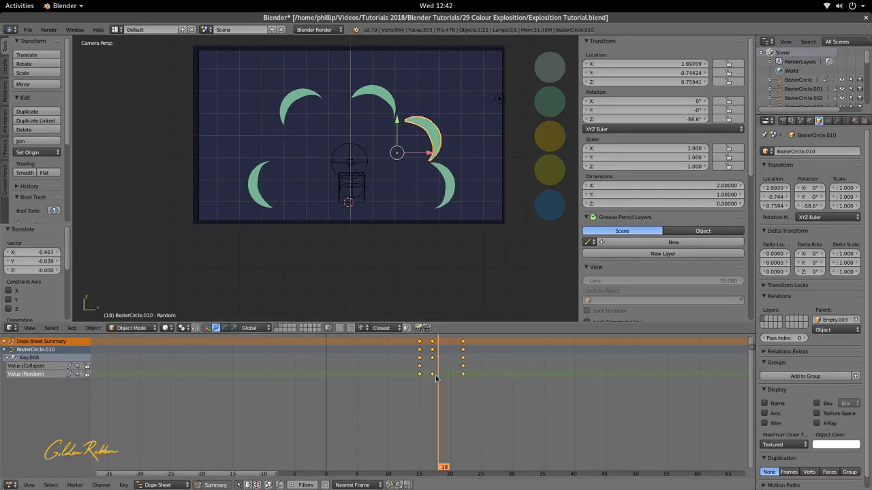
At frame 14, duplicate the lower left-hand green circle about 0.243 in X and 1.634 in Y, and rotate the copy about 48.4°.
drag(438, 376, 419, 379)
scroll(260, 194, up, 2)
right_click(259, 195)
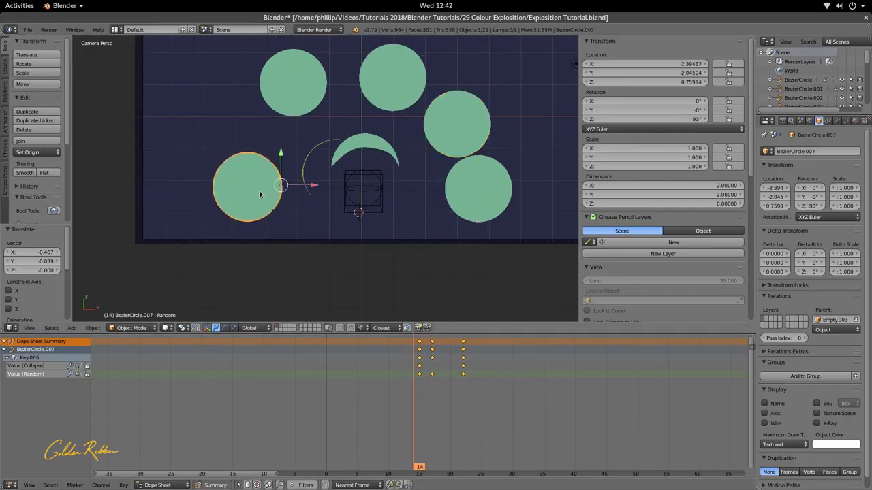
key(shift+d)
click(268, 139)
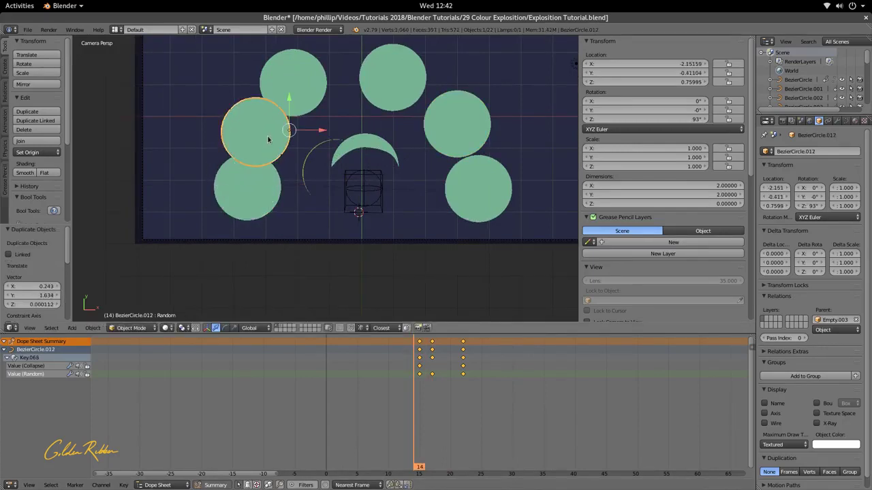
key(r)
click(320, 129)
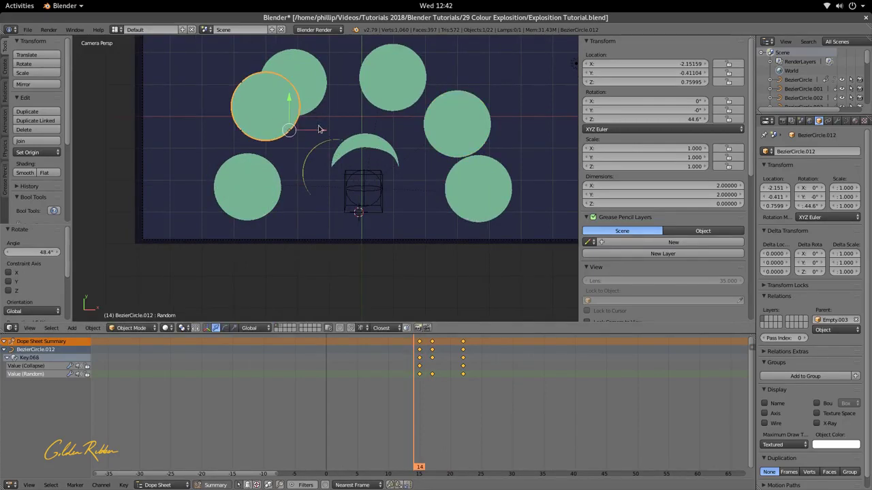
Move the rotated copy about -0.257 in X and -0.405 in Y, plus a further -0.081 in Y, closing it up to the lower left-hand circle.
key(g)
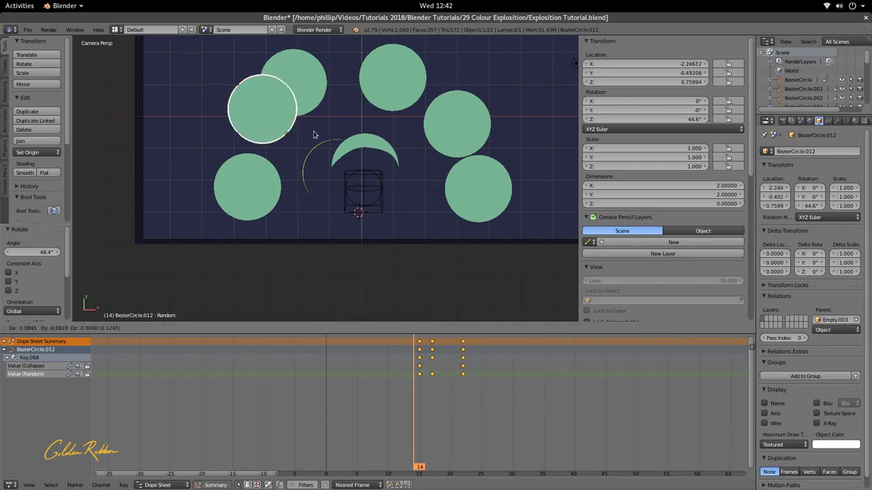
click(310, 141)
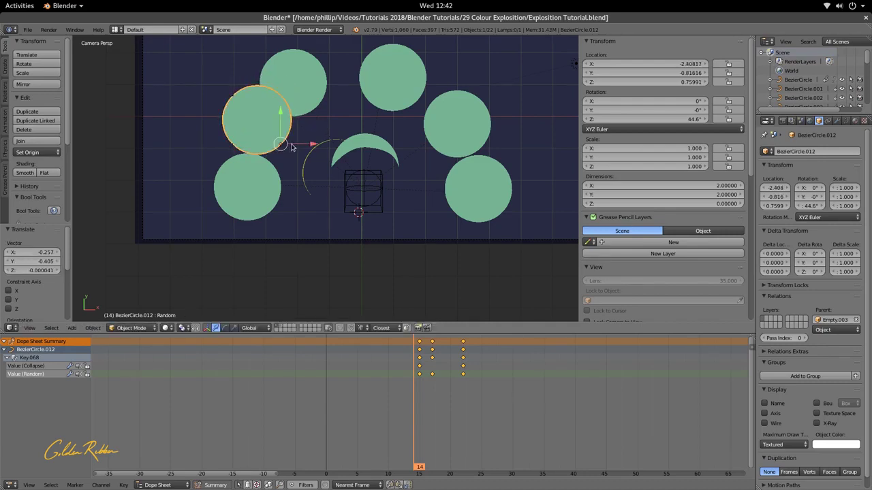
key(g)
click(292, 150)
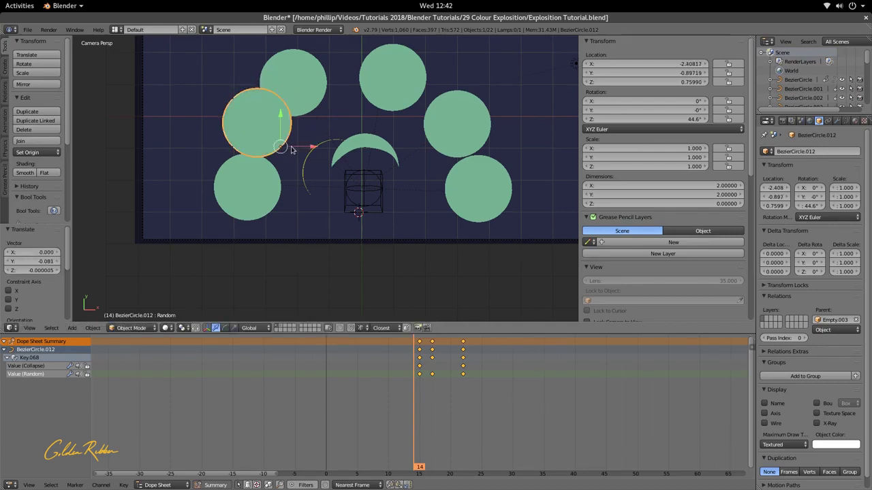
Clear the copy's parent keeping its transformation, and parent it to the cube empty (Empty.004) with Keep Transform.
key(alt+p)
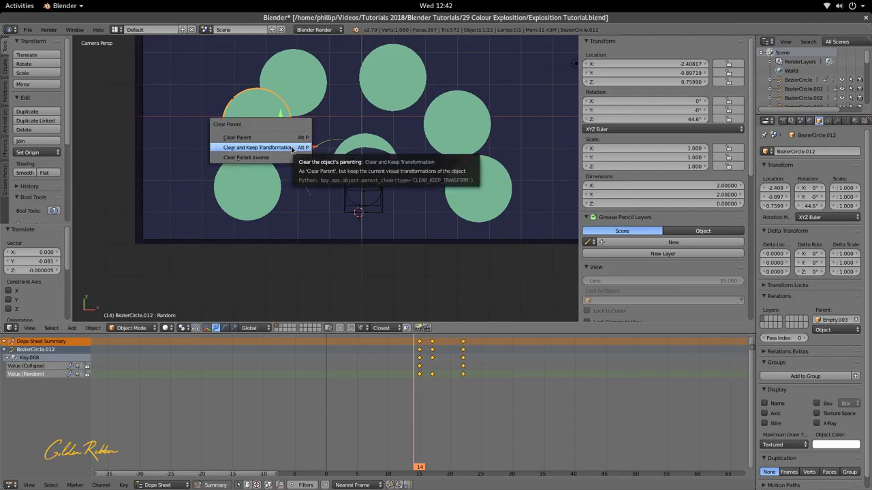
click(292, 148)
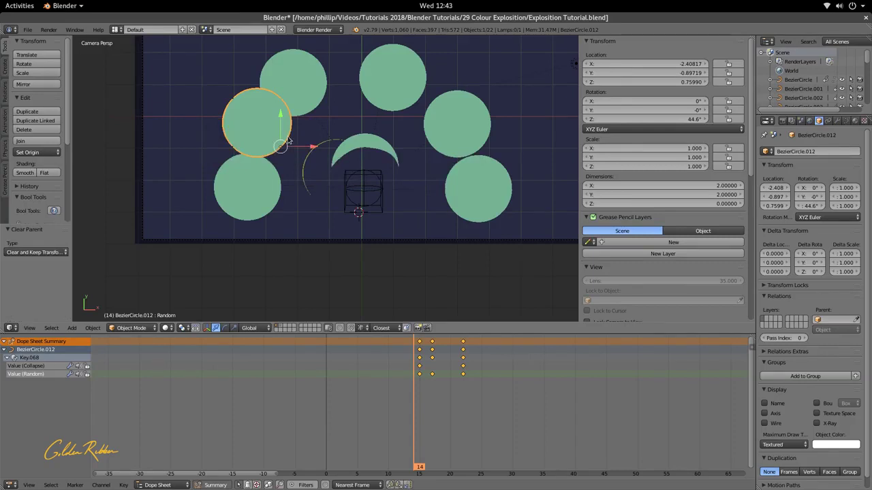
scroll(354, 211, up, 2)
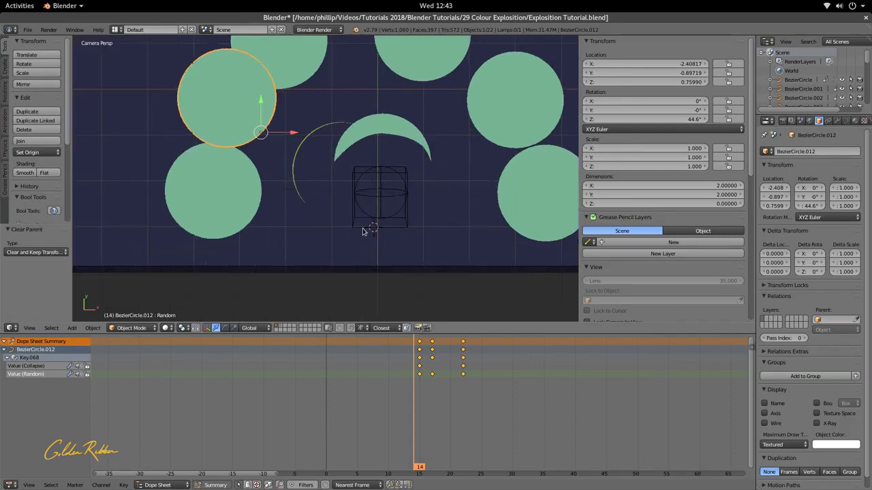
right_click(363, 232)
key(ctrl+p)
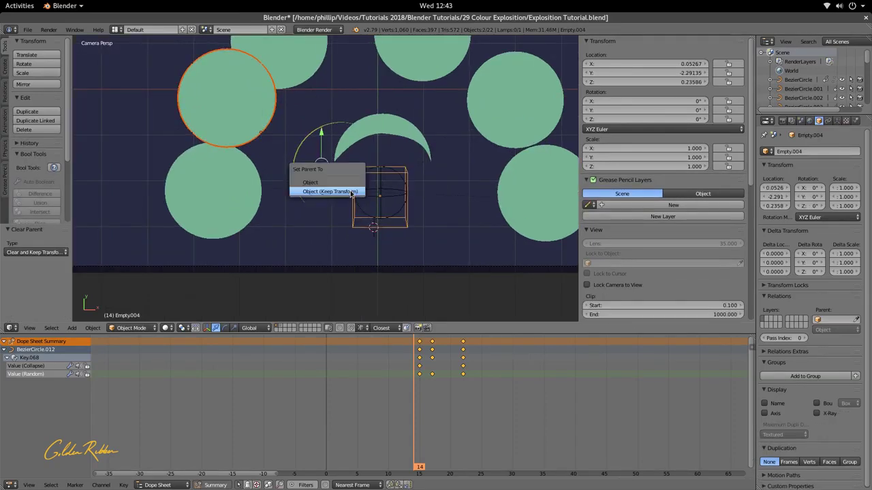
click(351, 194)
scroll(235, 154, down, 2)
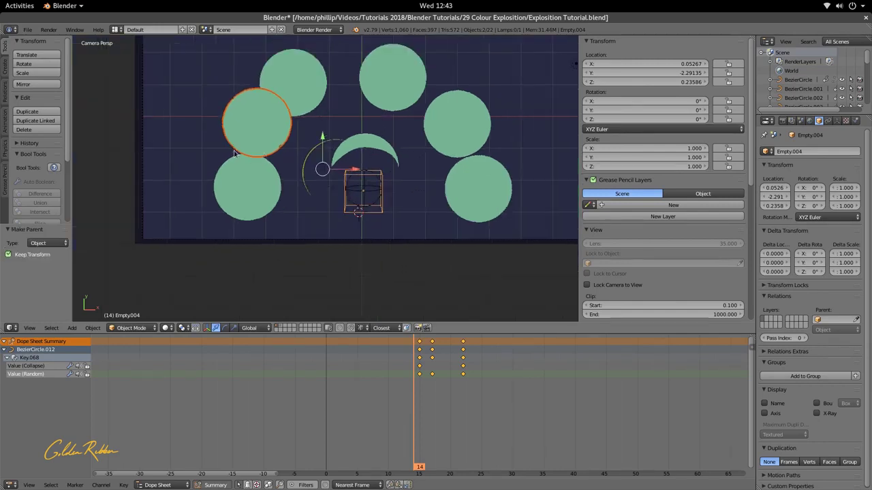
key(shift+d)
right_click(304, 103)
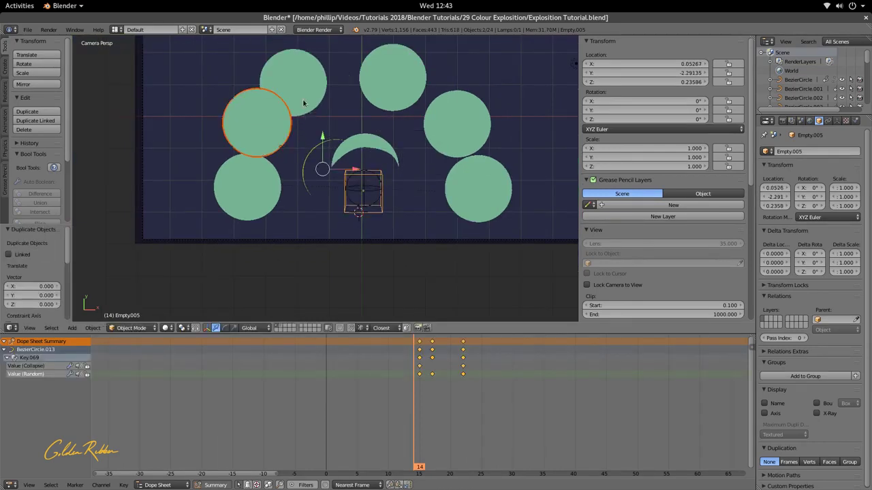
key(ctrl+z)
Duplicate the reparented circle into the gap between the two top circles, at about X -0.410, Y 0.170, with a Z rotation of 6.03°.
right_click(277, 139)
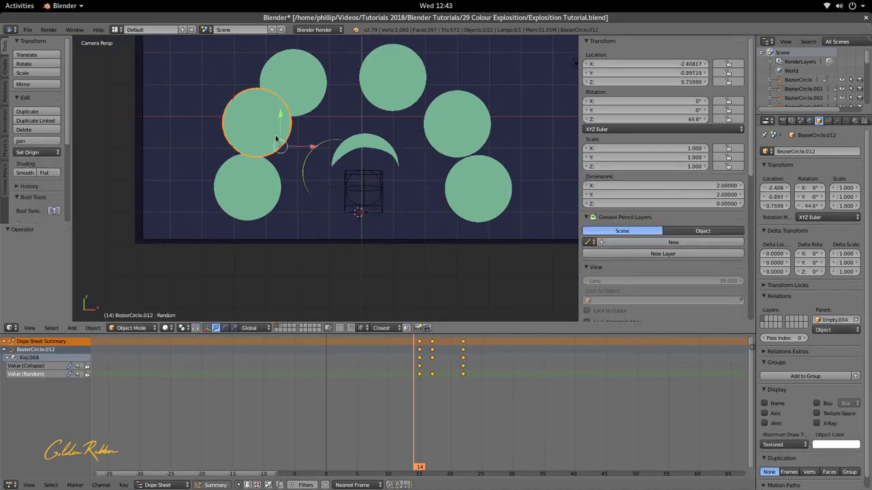
key(shift+d)
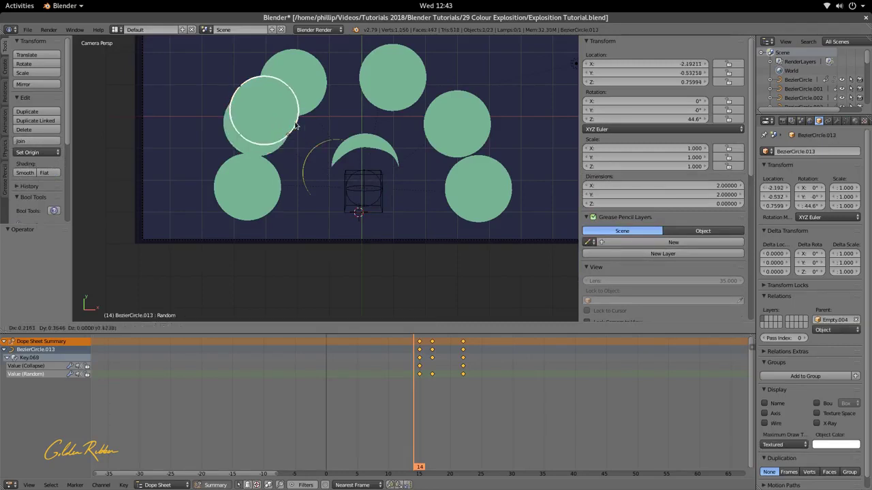
click(371, 89)
key(r)
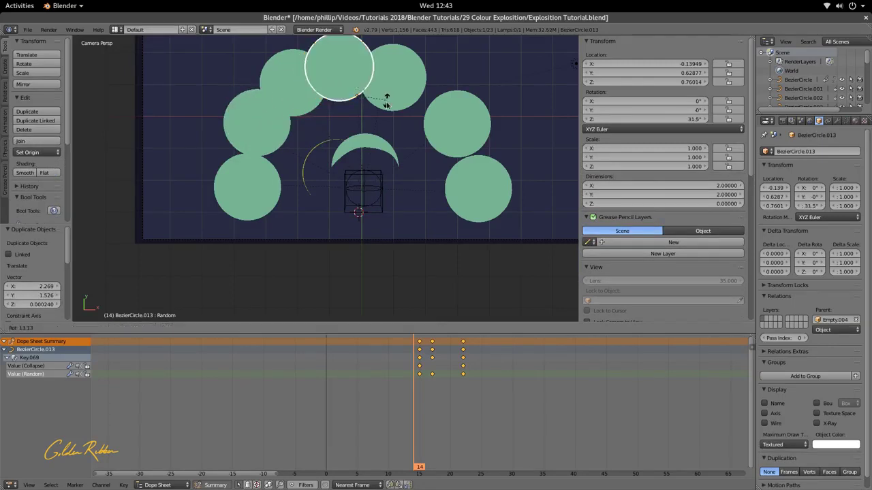
click(385, 110)
key(r)
click(388, 119)
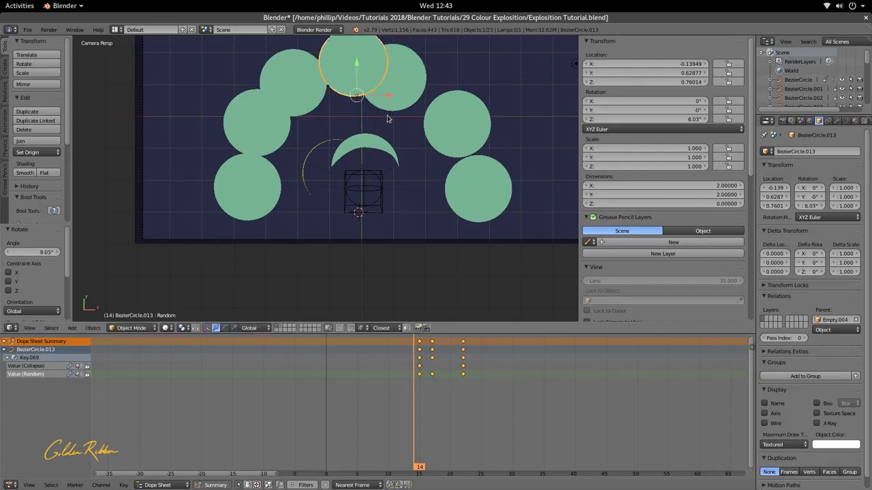
key(g)
click(373, 131)
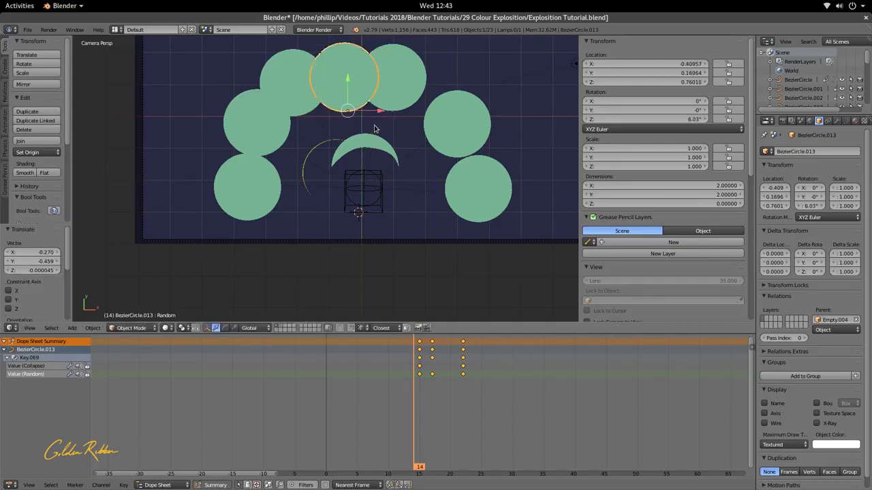
Duplicate the new top circle to the upper right of the arc, at about X 1.305, Y -0.384, with a Z rotation of -46.7°.
key(shift+d)
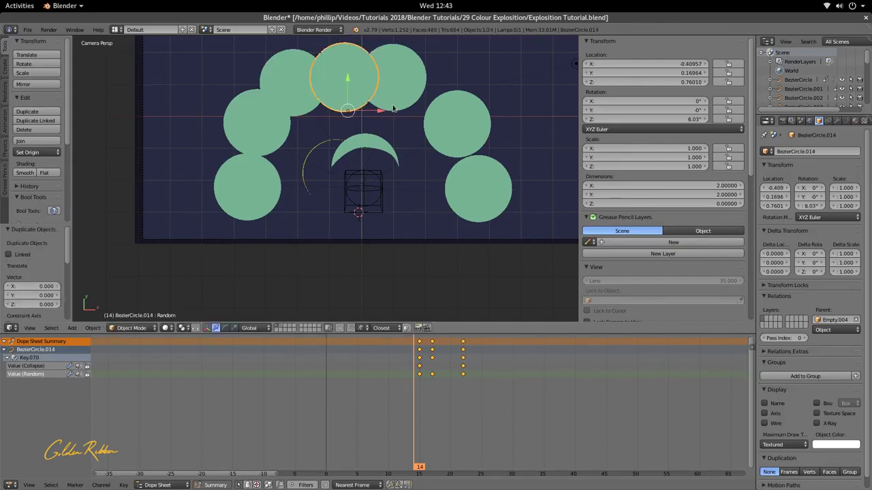
click(474, 125)
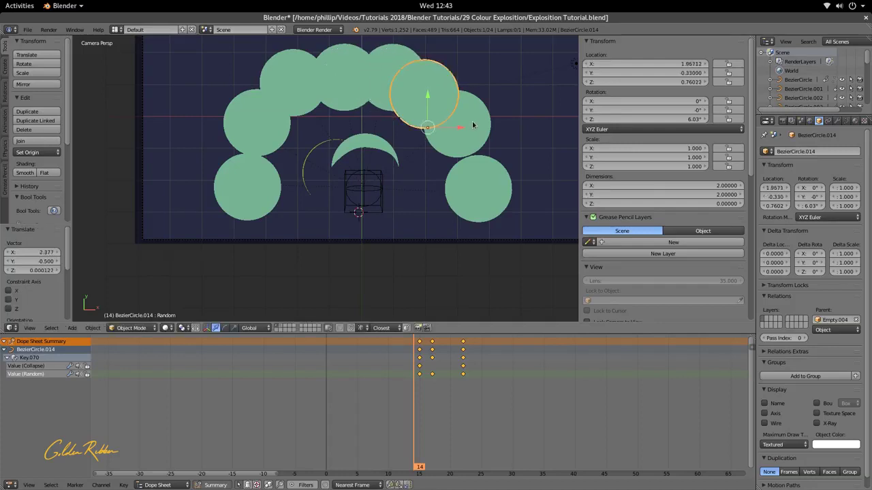
key(r)
click(512, 180)
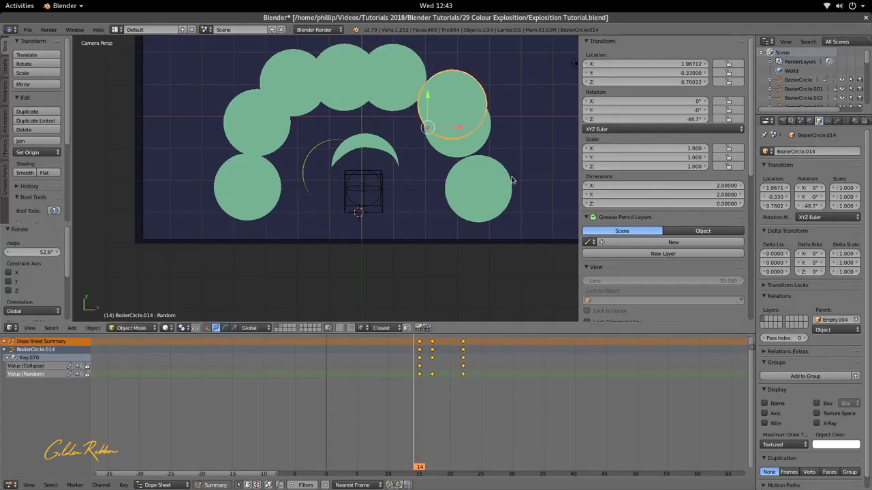
key(g)
click(489, 182)
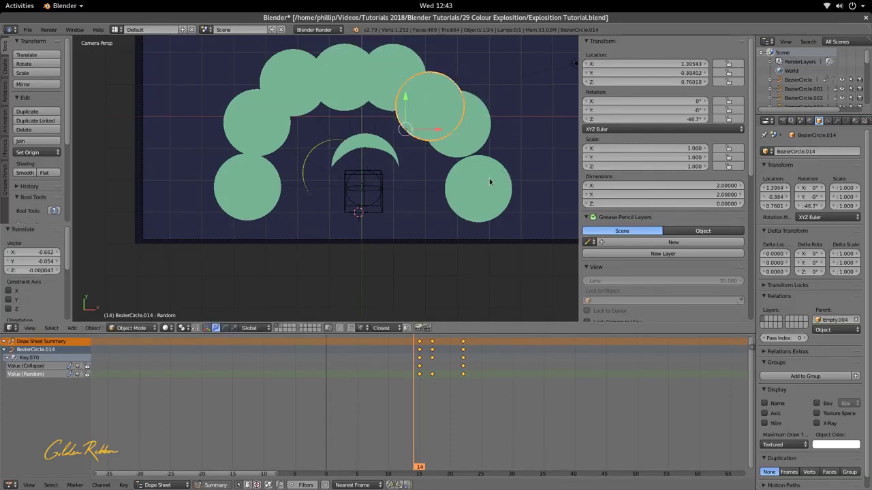
Duplicate that circle about 0.810 in X and -1.472 in Y toward the arc's lower right end, and rotate the copy about 28.9°.
key(shift+d)
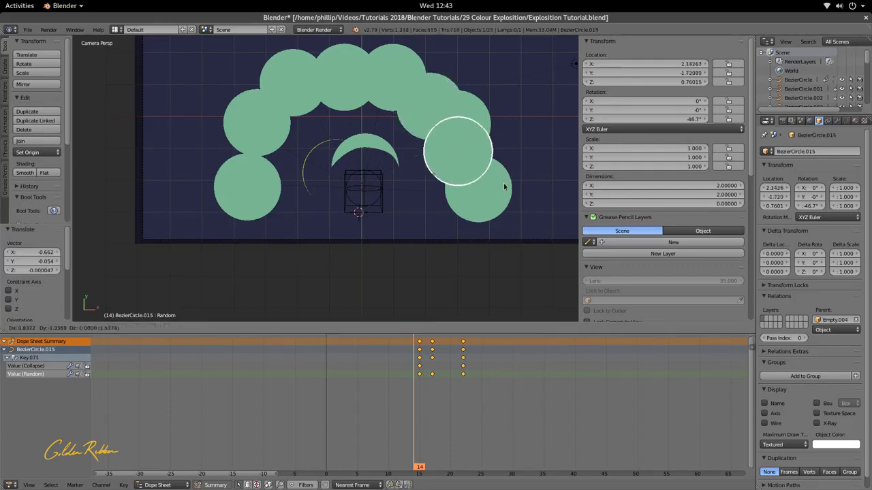
click(504, 188)
key(r)
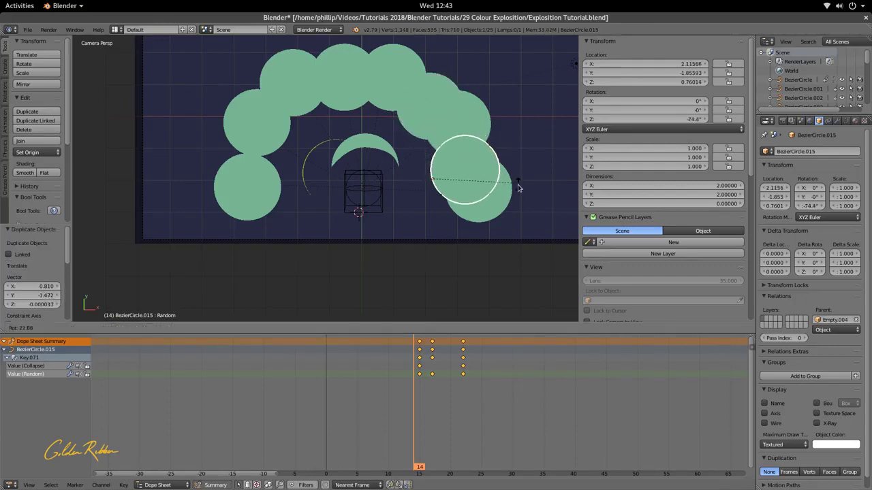
click(431, 143)
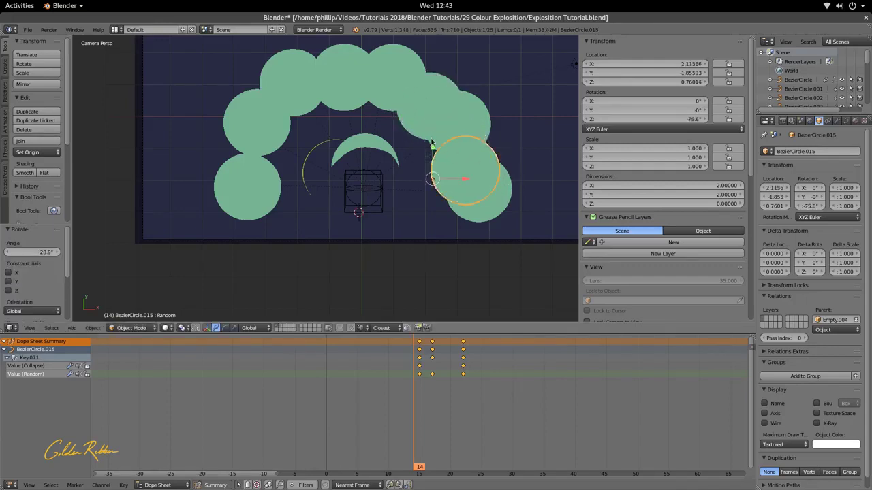
Try moving the cube empty and the small sphere empty to check which circles follow each one.
right_click(375, 217)
key(g)
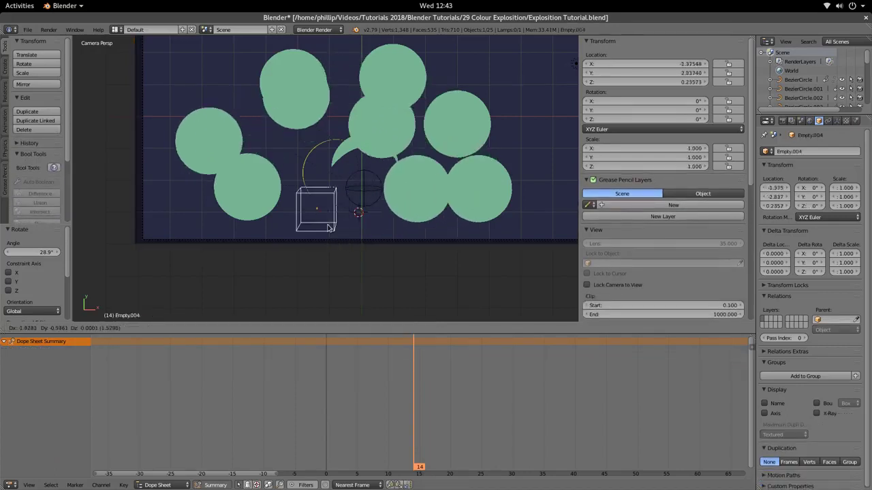
right_click(368, 204)
right_click(365, 197)
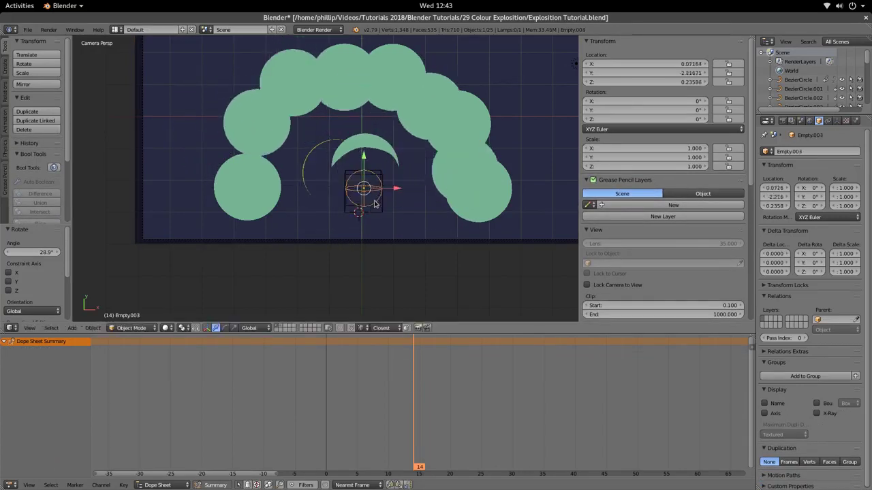
key(g)
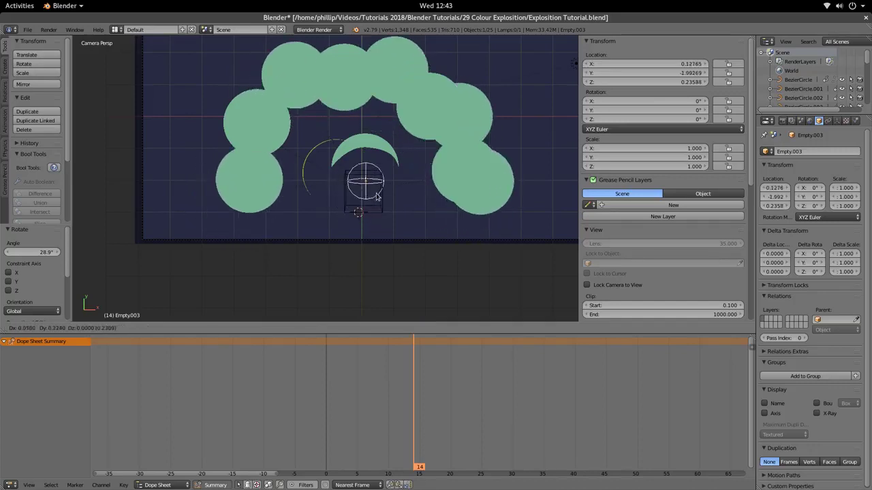
click(374, 200)
scroll(362, 155, down, 1)
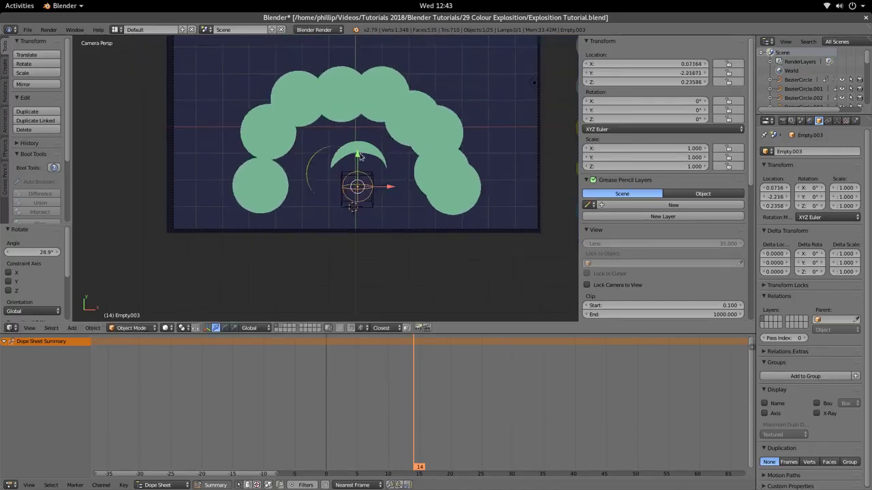
Move the newest lower right-hand circle about 0.130 in X and 0.421 in Y.
right_click(424, 171)
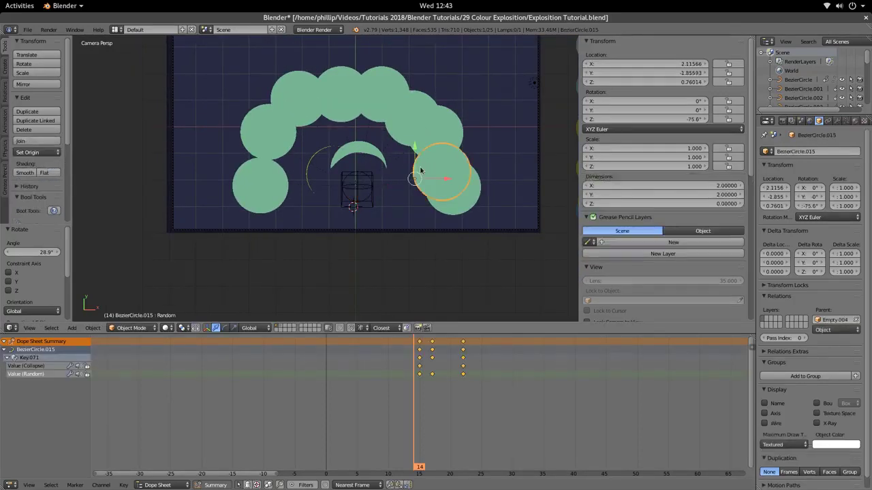
key(g)
click(423, 157)
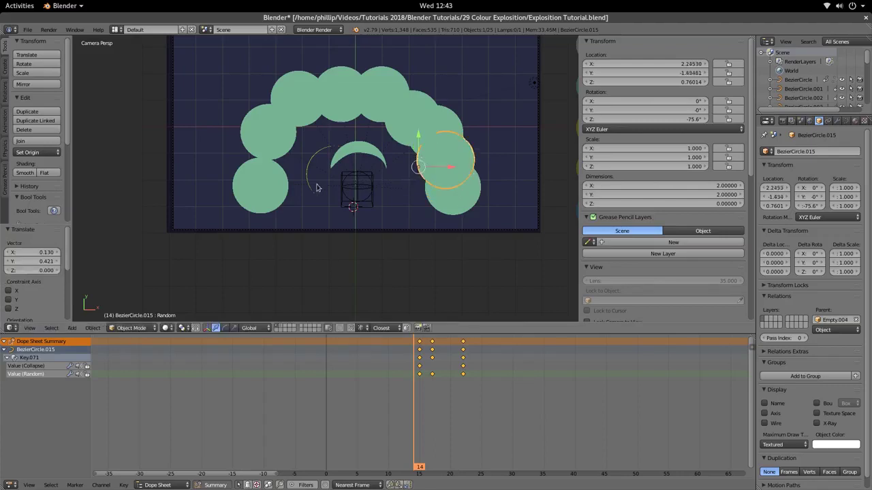
scroll(359, 184, up, 2)
Scrub the timeline between frames 14 and 19 to check how the arc's circles collapse into crescents.
drag(418, 354, 441, 362)
scroll(346, 185, down, 3)
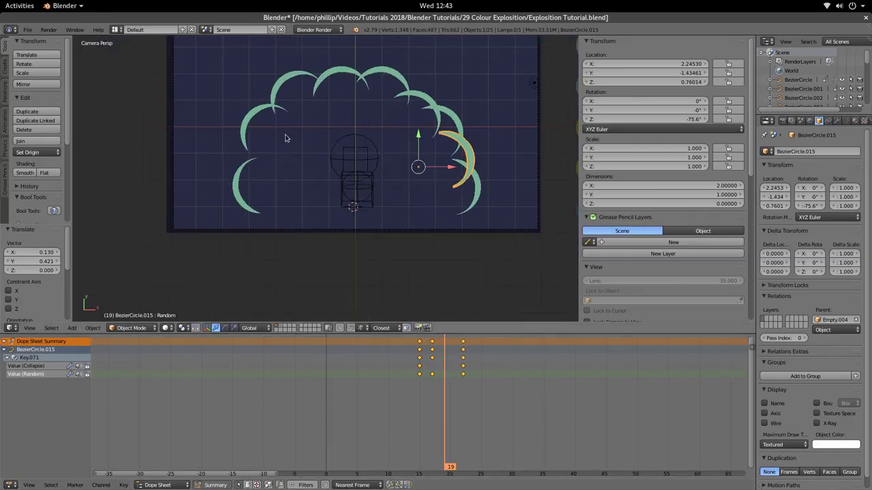
click(441, 379)
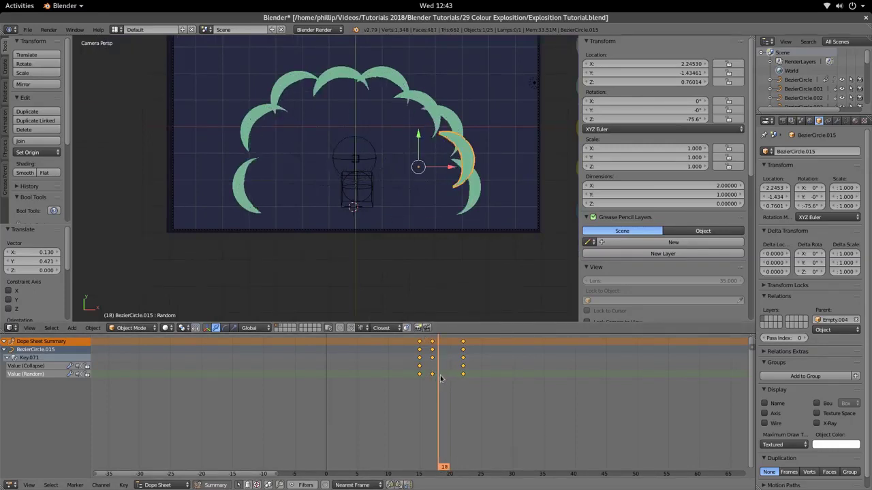
mouse_move(441, 379)
mouse_down()
mouse_move(404, 383)
mouse_move(437, 386)
mouse_up()
Try moving the large sphere empty about 0.119 along X to check whether any circles follow it.
scroll(387, 183, up, 3)
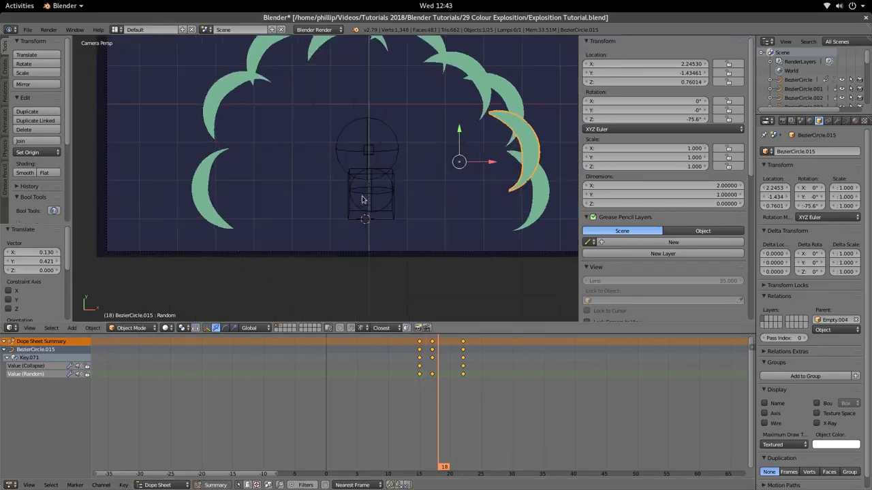
shift+middle_drag(422, 181, 341, 160)
right_click(341, 151)
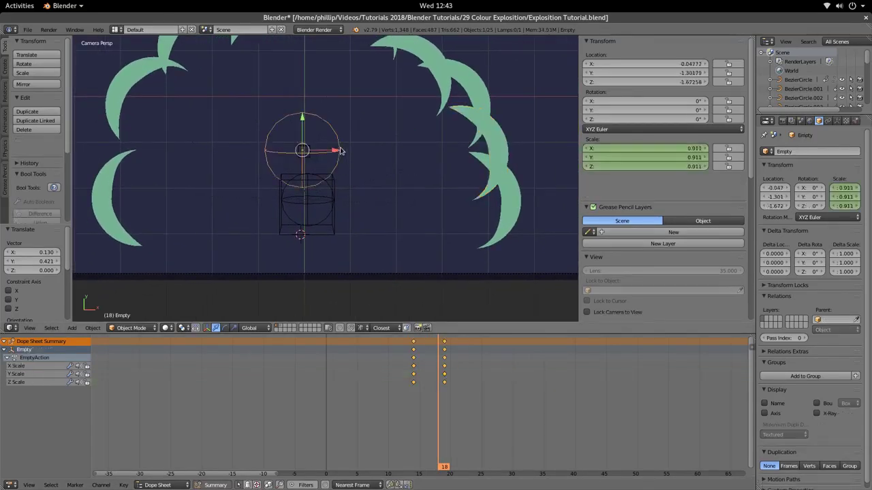
key(g)
key(x)
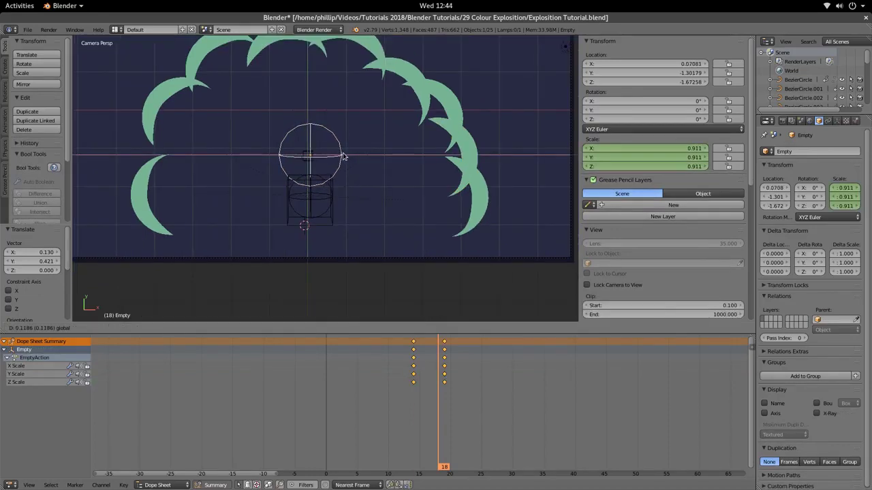
click(341, 156)
Delete the large sphere empty above the cube empty.
scroll(336, 176, up, 3)
scroll(333, 177, down, 3)
scroll(333, 177, down, 2)
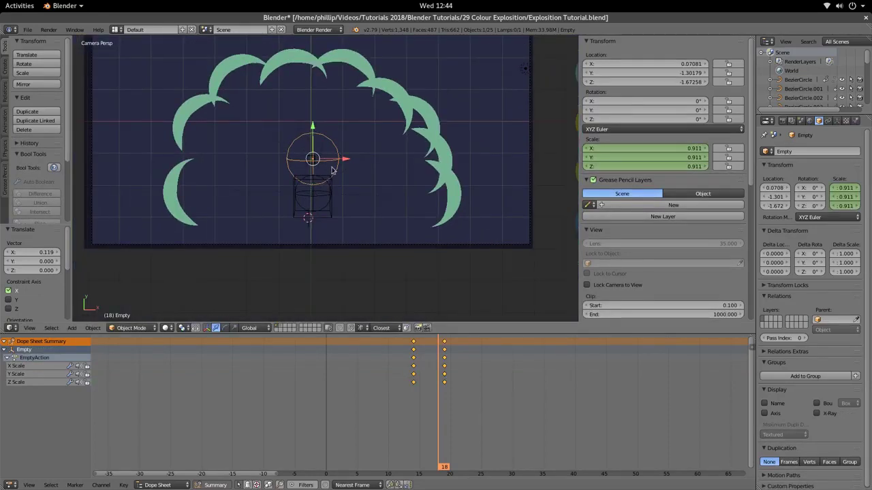
key(x)
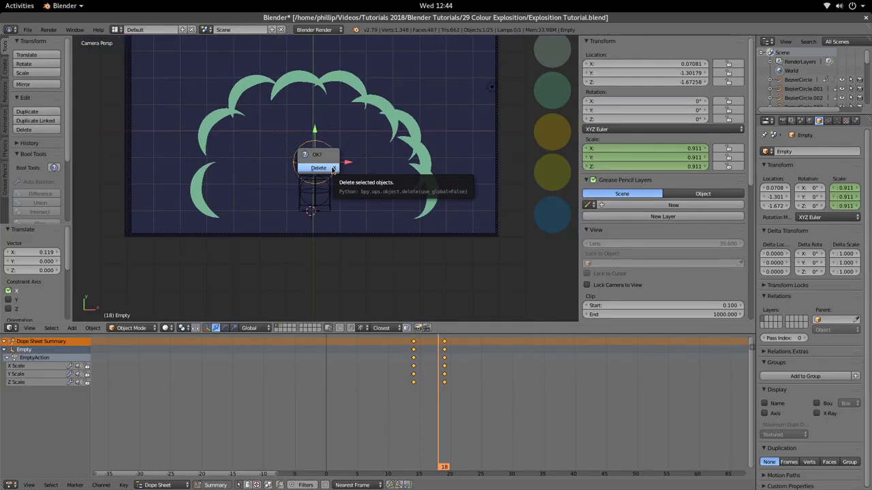
click(333, 168)
Play the explosion animation from the start, stop it and set the current frame to 15.
click(433, 373)
drag(433, 377, 311, 394)
key(alt+a)
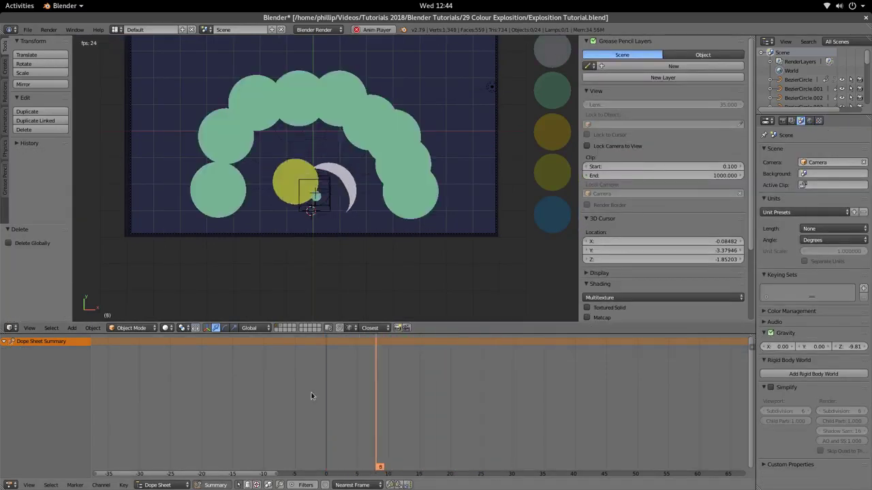
key(alt+a)
drag(461, 402, 418, 406)
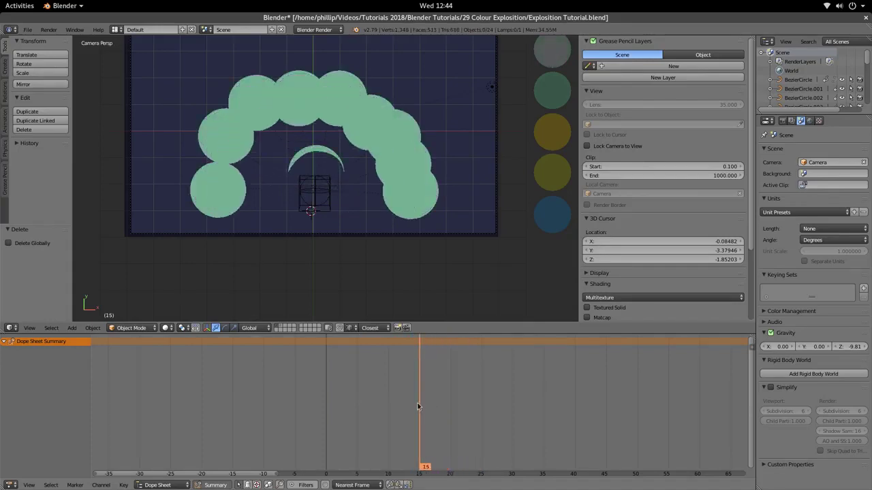
Try selecting alternating circles along the green arc together, from its lower left end to its lower right end.
right_click(231, 175)
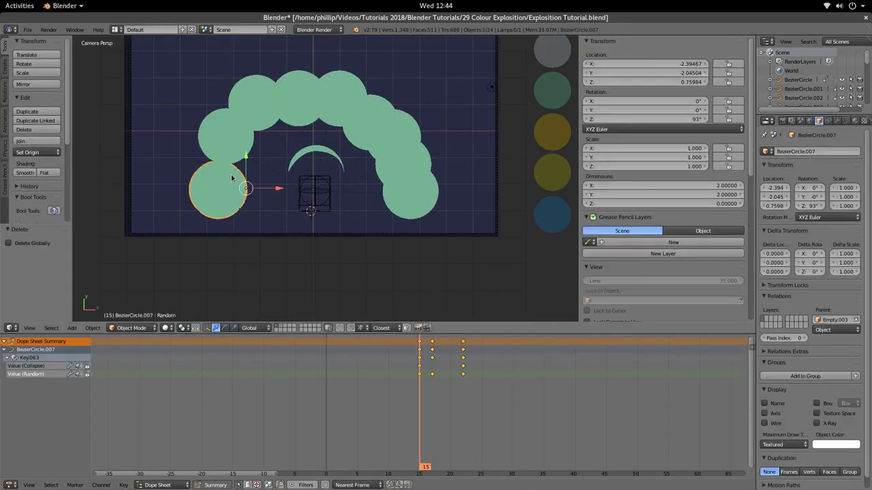
shift+right_click(244, 98)
shift+right_click(352, 88)
shift+right_click(394, 124)
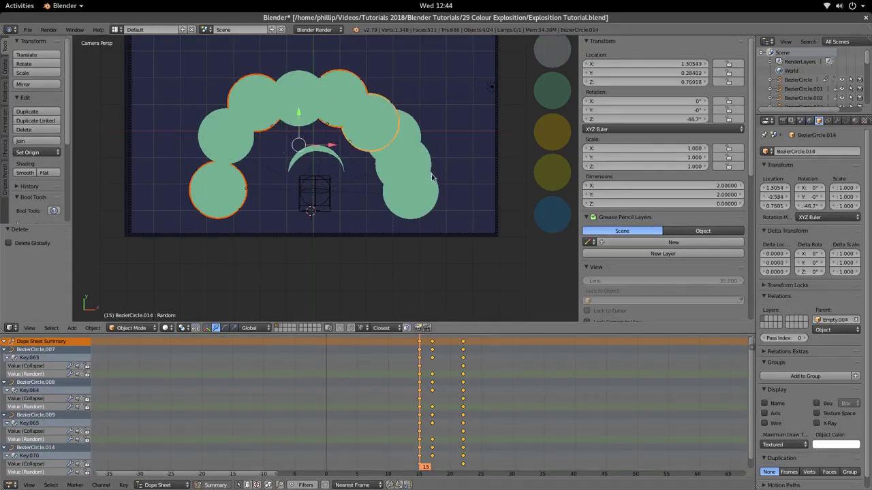
shift+right_click(227, 185)
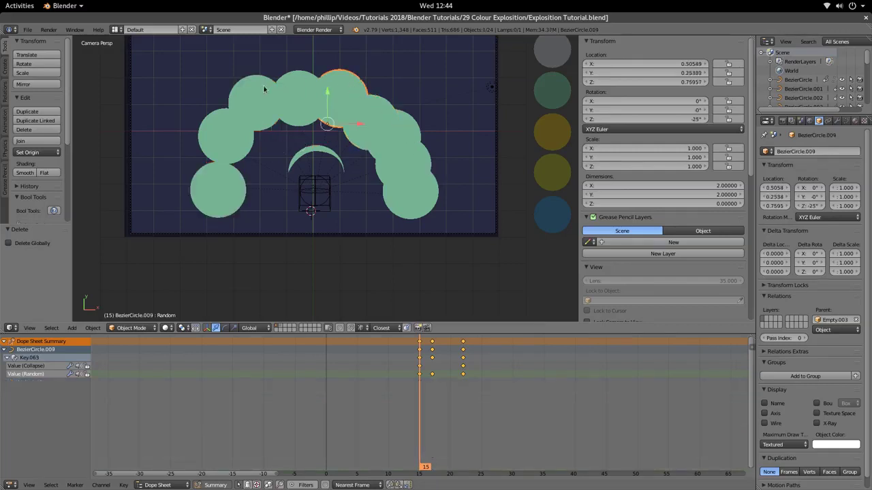
shift+right_click(220, 191)
scroll(428, 111, up, 1)
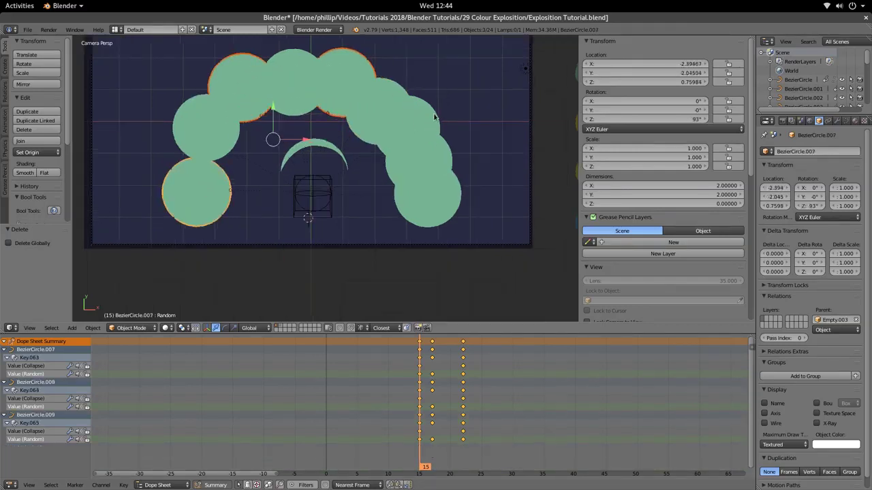
shift+right_click(433, 140)
shift+right_click(454, 211)
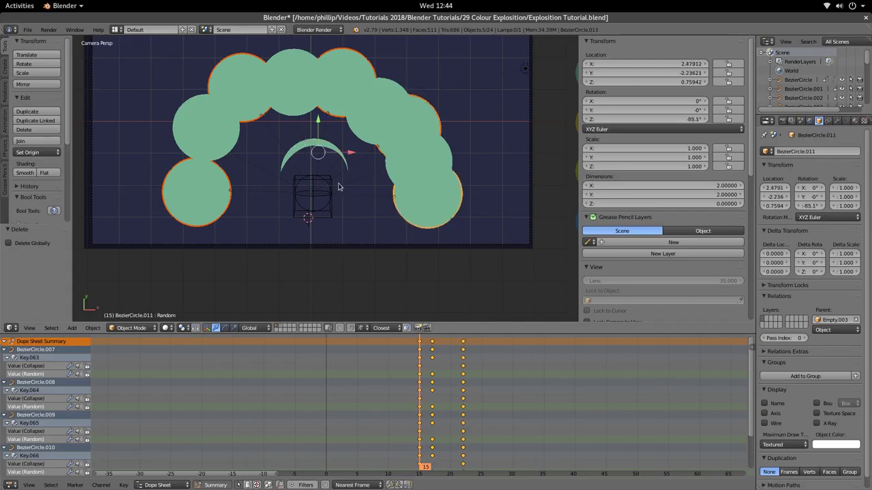
scroll(337, 195, down, 2)
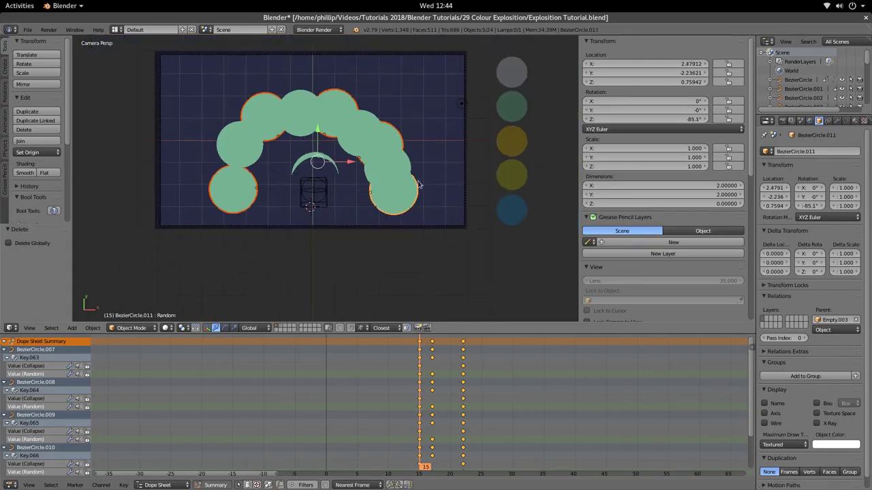
shift+middle_drag(408, 184, 392, 188)
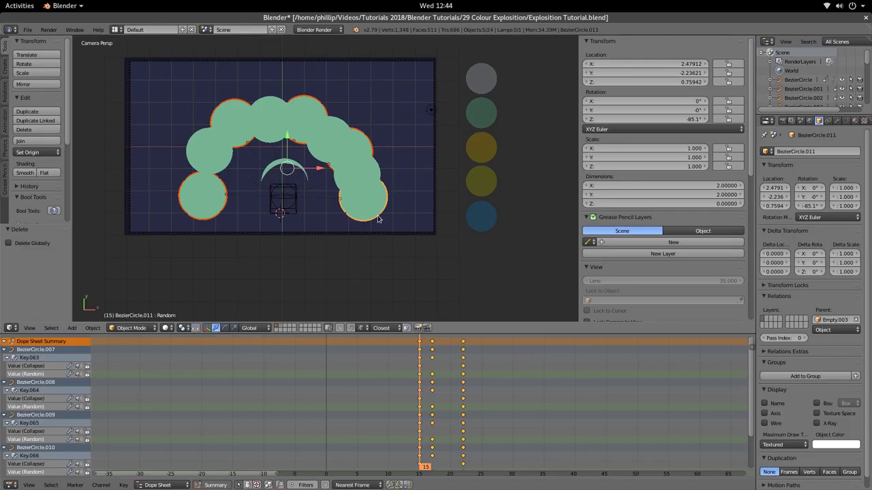
Make the materials and textures of the arc's lower right end circle single-user, and scrub back to frame 11.
right_click(379, 215)
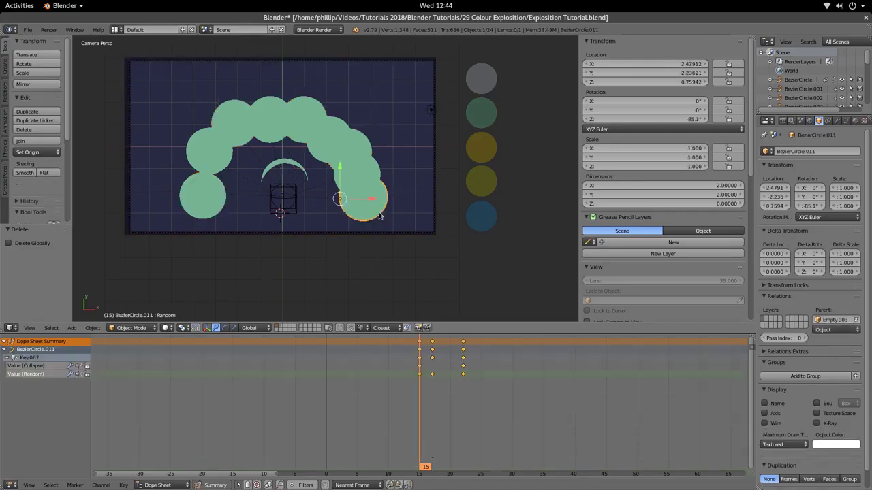
key(u)
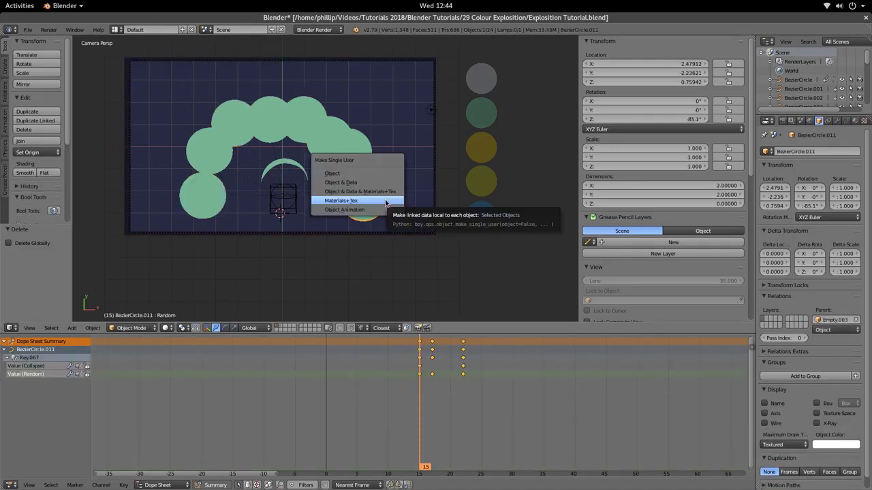
click(385, 202)
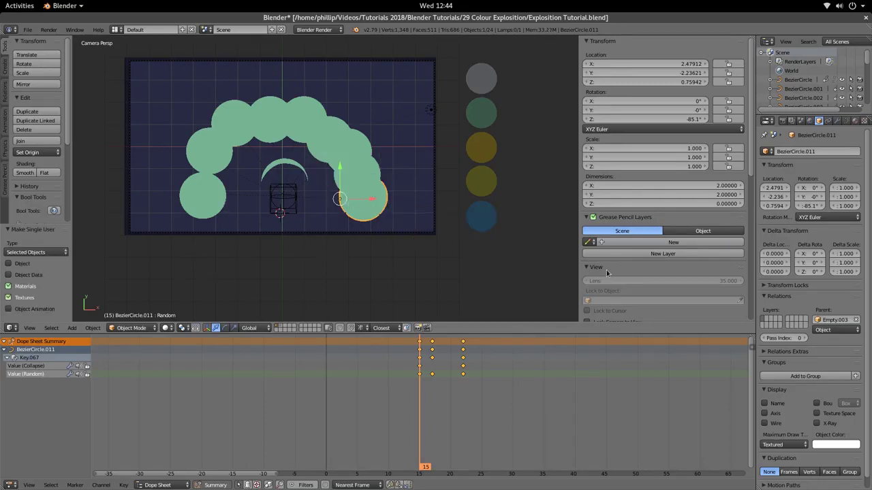
drag(434, 380, 397, 404)
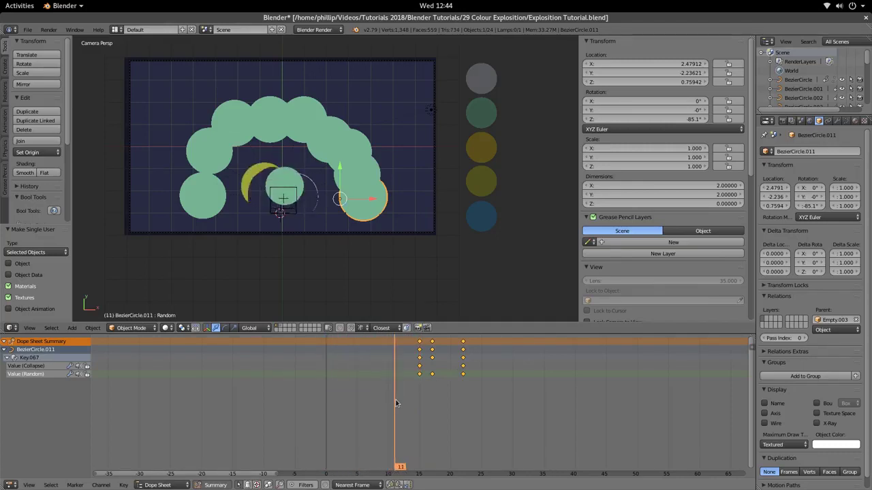
Link the material of the lower-right end circle to every second circle in the arc.
right_click(371, 145)
shift+right_click(315, 104)
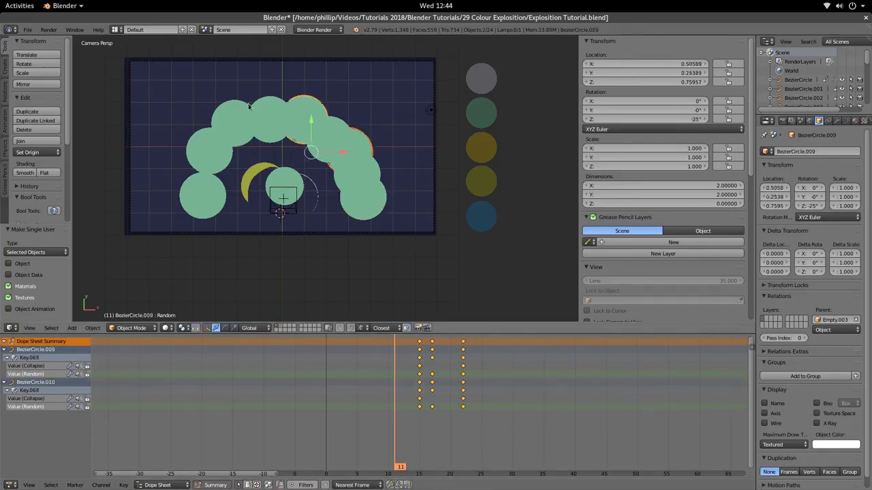
shift+right_click(220, 111)
shift+right_click(196, 201)
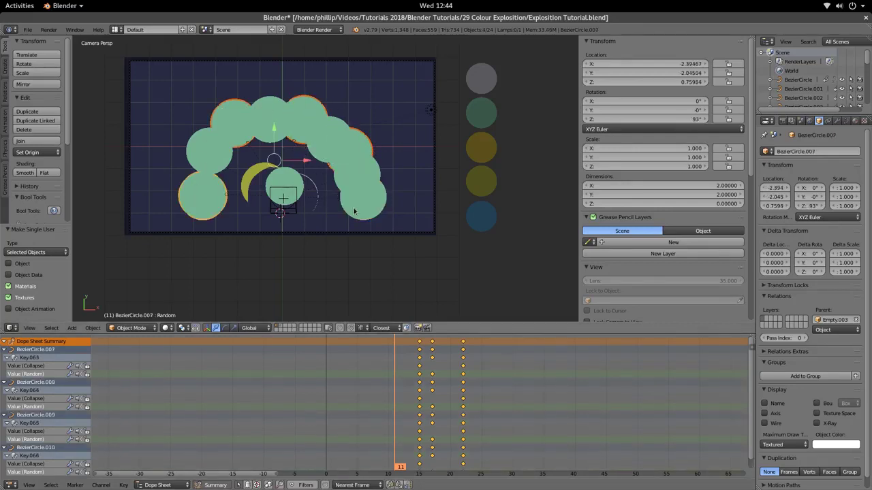
shift+right_click(385, 198)
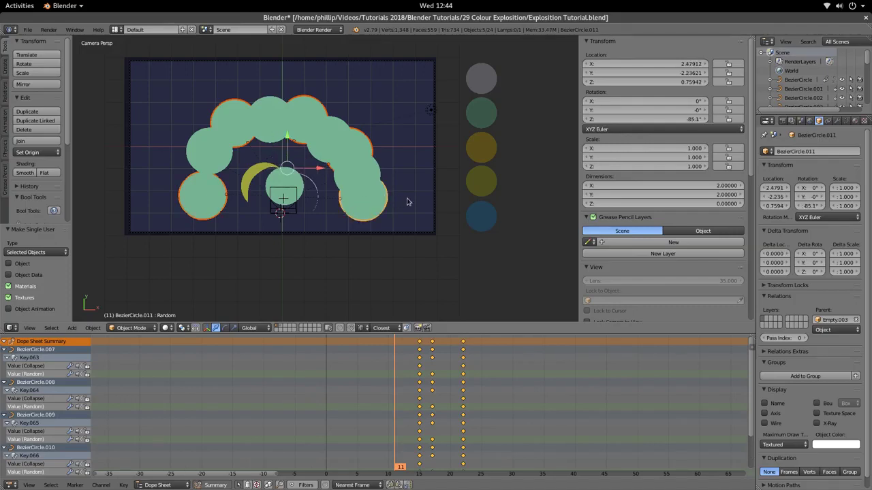
key(ctrl+l)
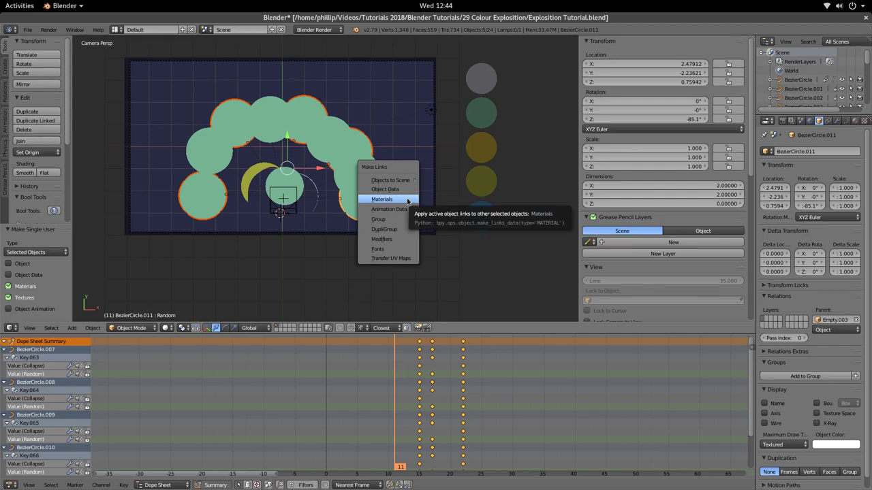
click(407, 200)
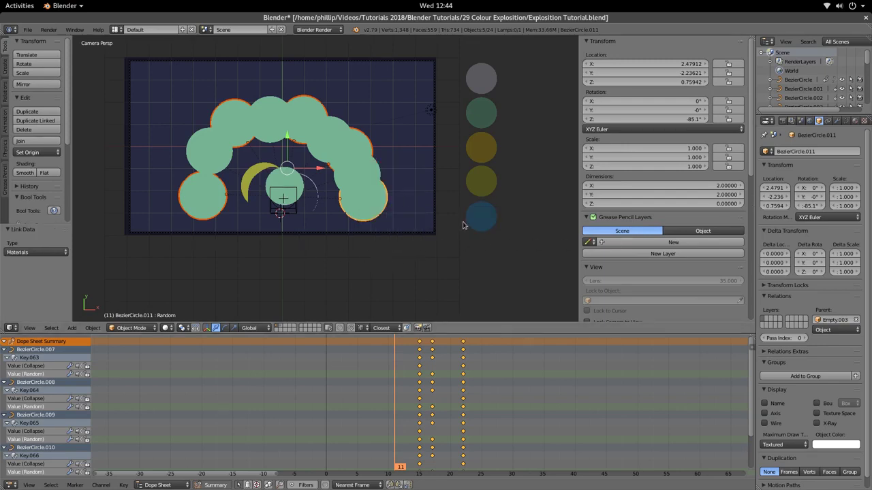
Copy the hex diffuse colour FFE347 from the upper yellow palette circle beside the scene.
right_click(364, 210)
right_click(386, 209)
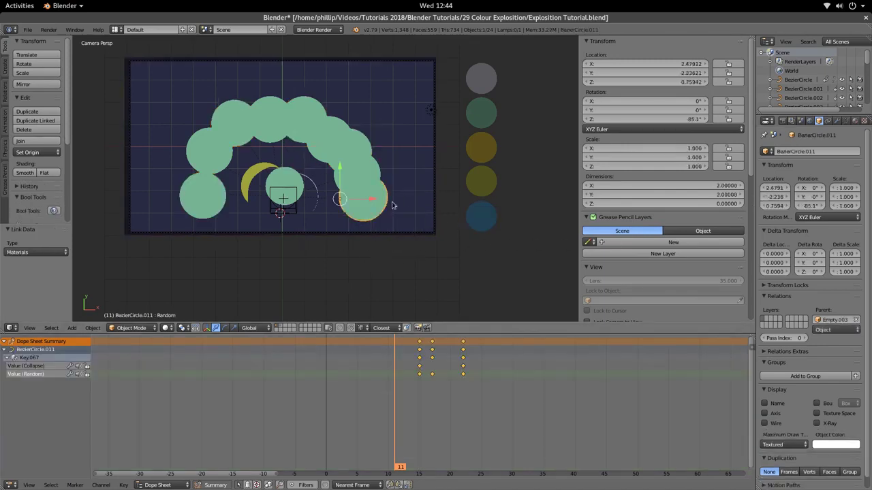
click(854, 121)
click(777, 230)
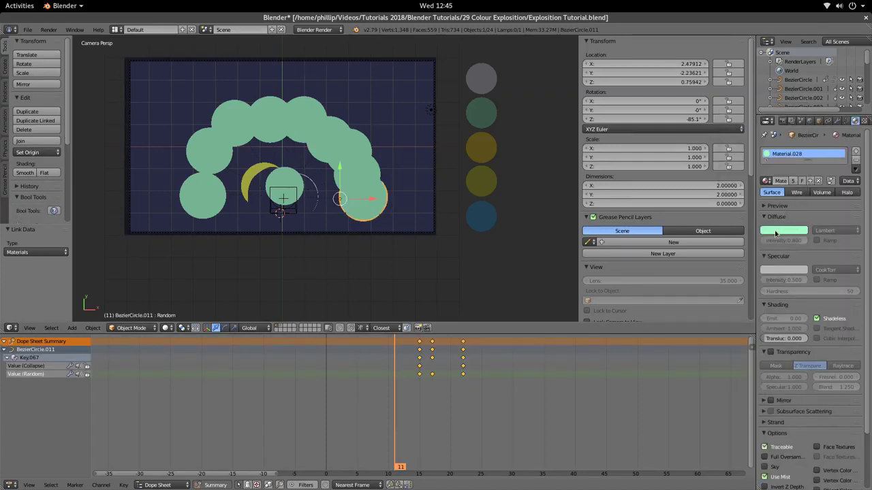
right_click(481, 148)
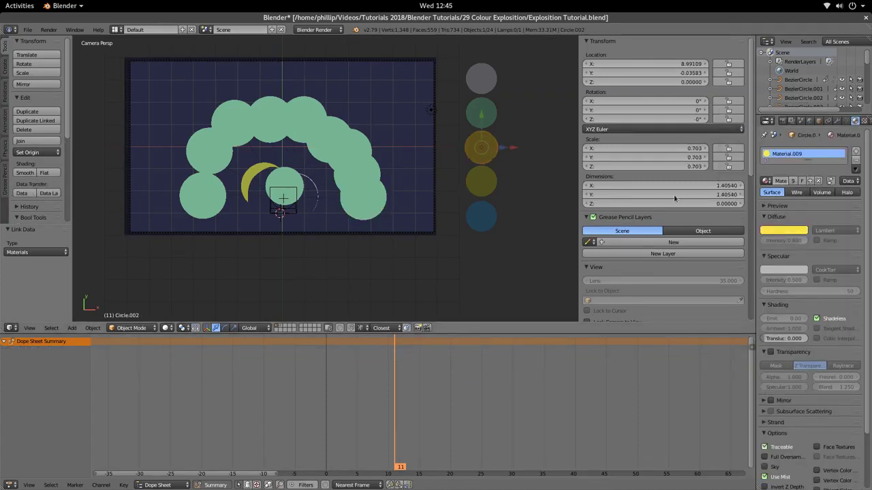
click(780, 230)
click(786, 186)
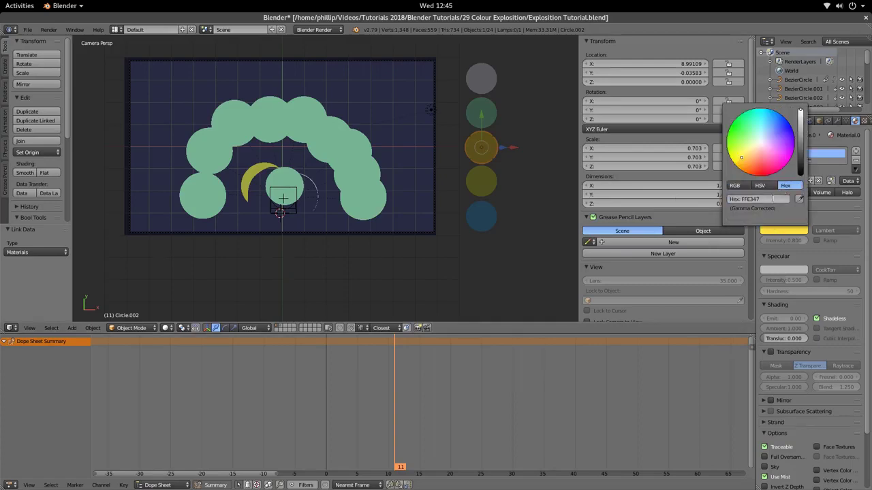
click(772, 198)
key(ctrl+c)
key(Return)
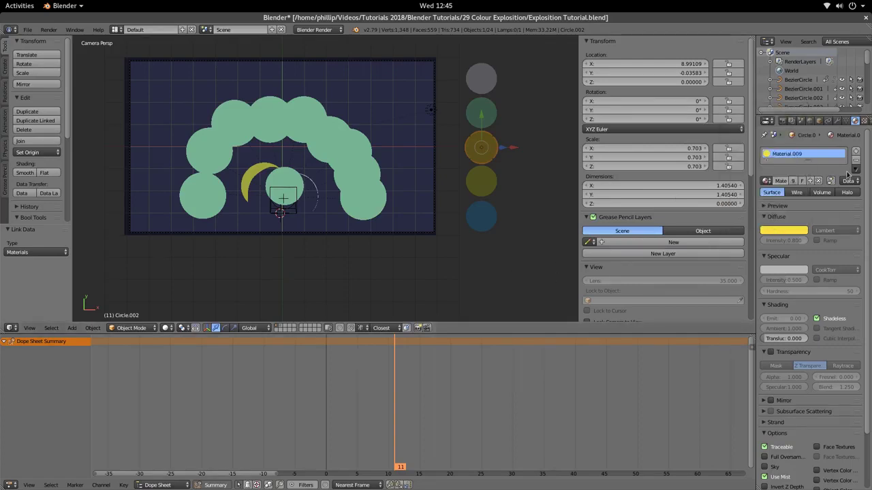
Paste hex FFE347 as the diffuse colour of the lower-right end circle's shared material.
right_click(357, 209)
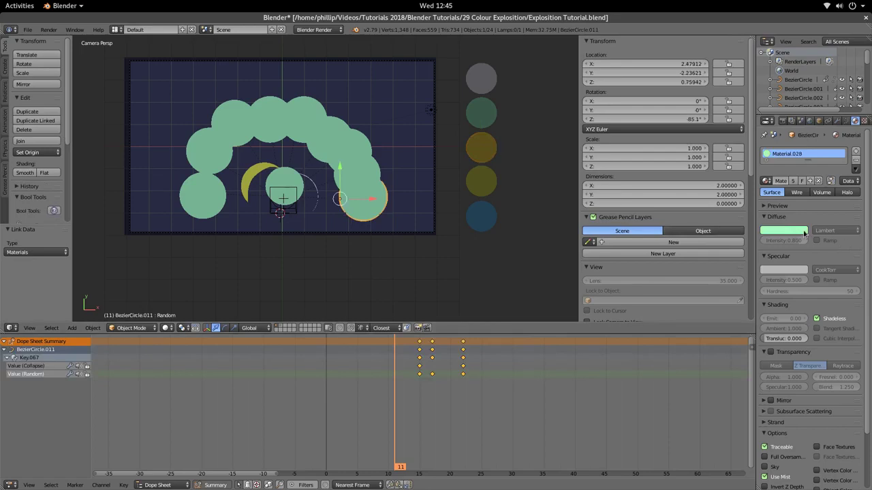
click(805, 233)
click(772, 198)
key(ctrl+v)
key(Return)
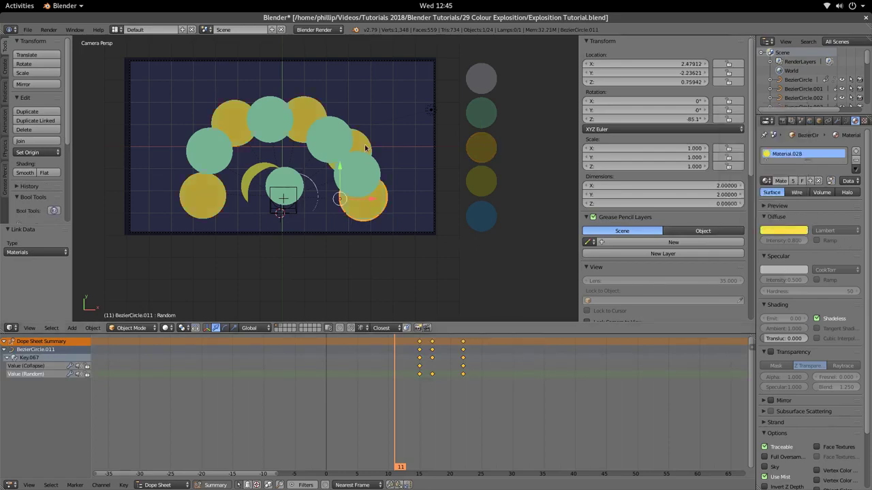
Raise the yellow circle BezierCircle.010 by about 0.054 along Z, in front of its green neighbours.
shift+middle_drag(376, 173, 409, 175)
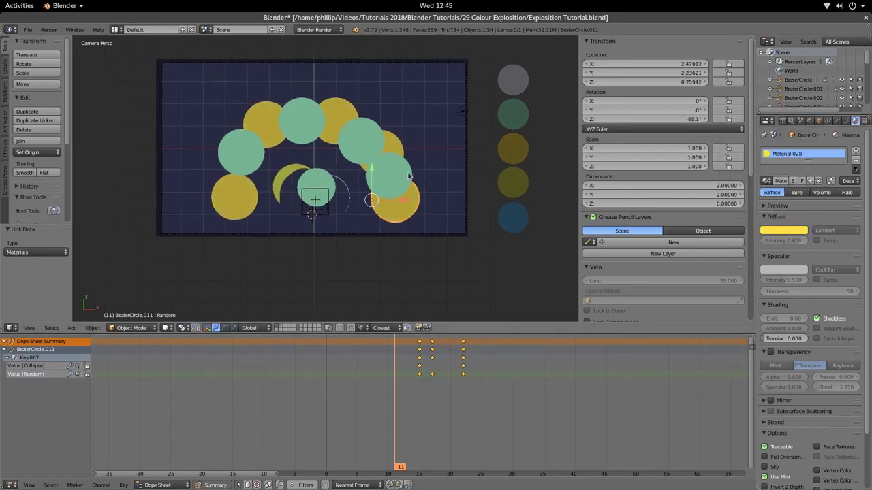
right_click(400, 145)
key(g)
key(z)
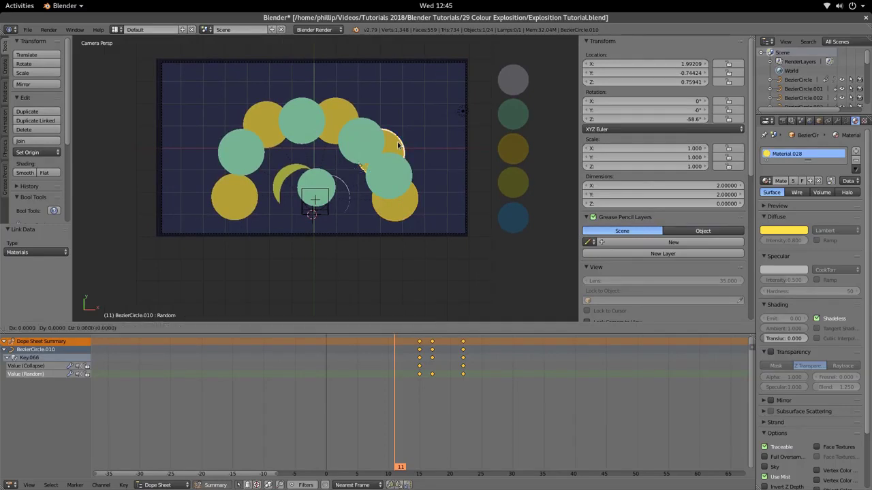
click(412, 199)
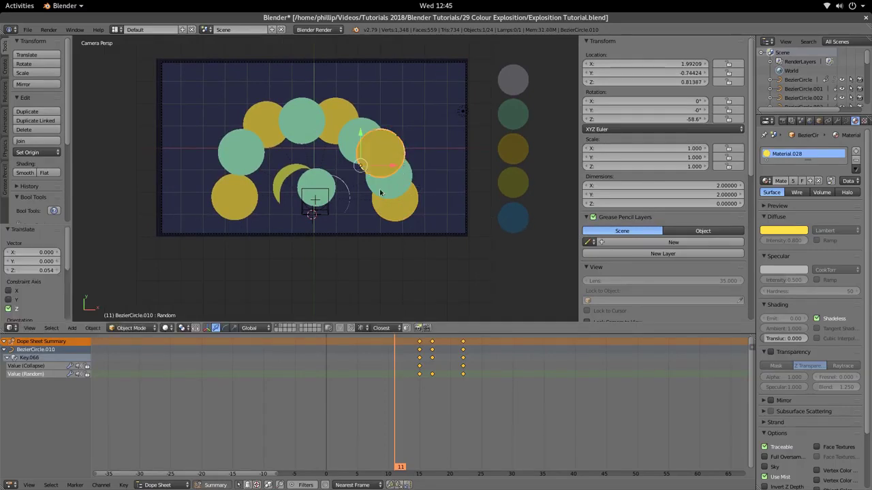
Insert a keyframe for the yellow diffuse colour of Material.028 at frame 22.
drag(395, 368, 464, 385)
scroll(427, 174, up, 2)
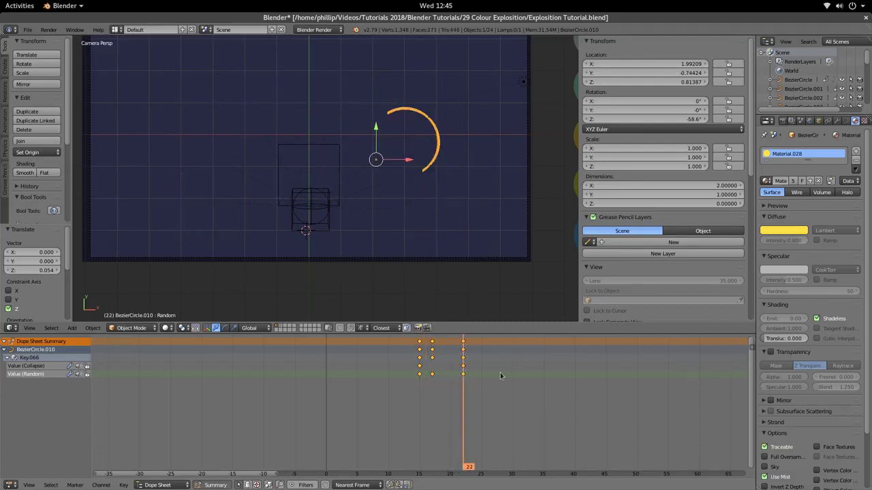
right_click(784, 232)
click(769, 221)
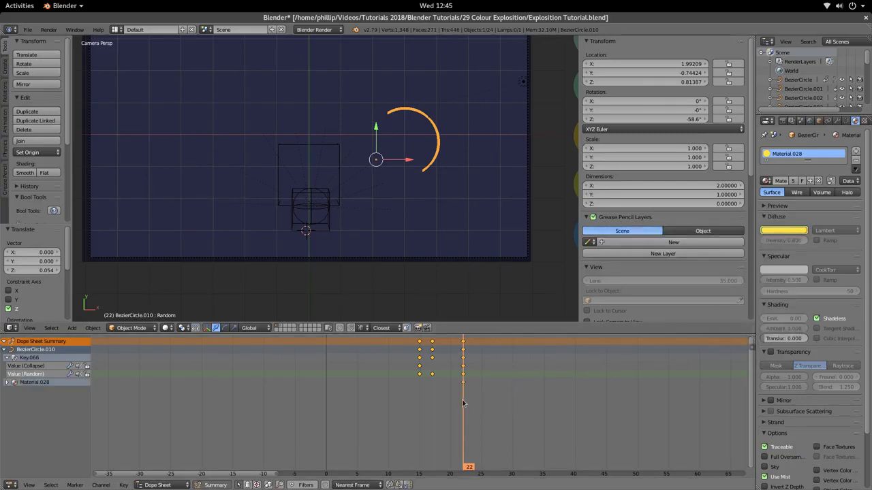
At frame 15, keyframe the diffuse colour of Material.028, change it to white (RGB 1.000, 1.000, 1.000) and replace the keyframe.
drag(462, 403, 420, 406)
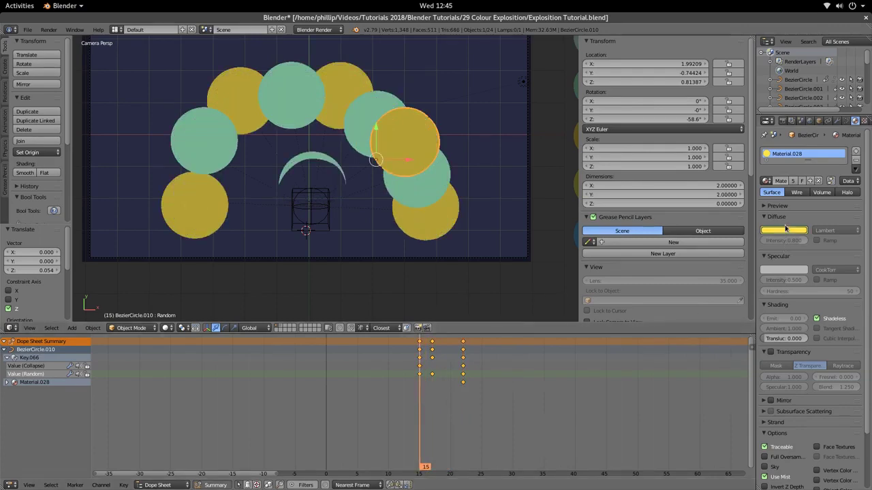
right_click(785, 230)
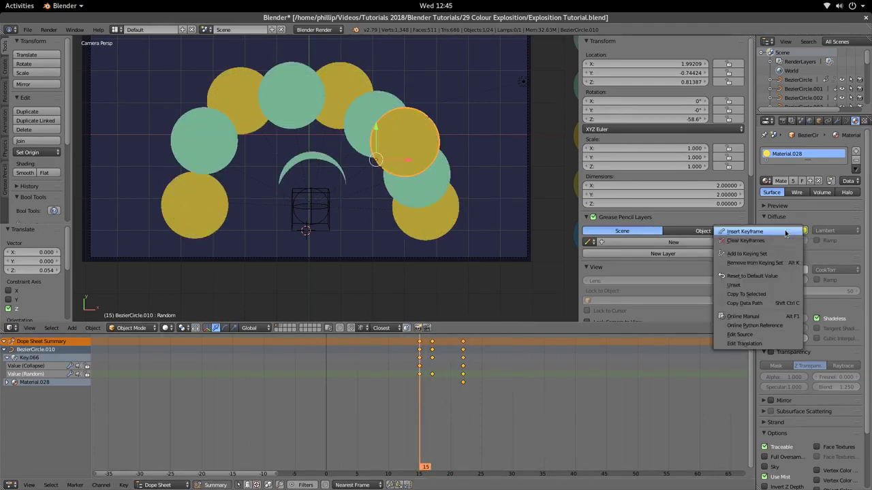
click(782, 232)
click(774, 231)
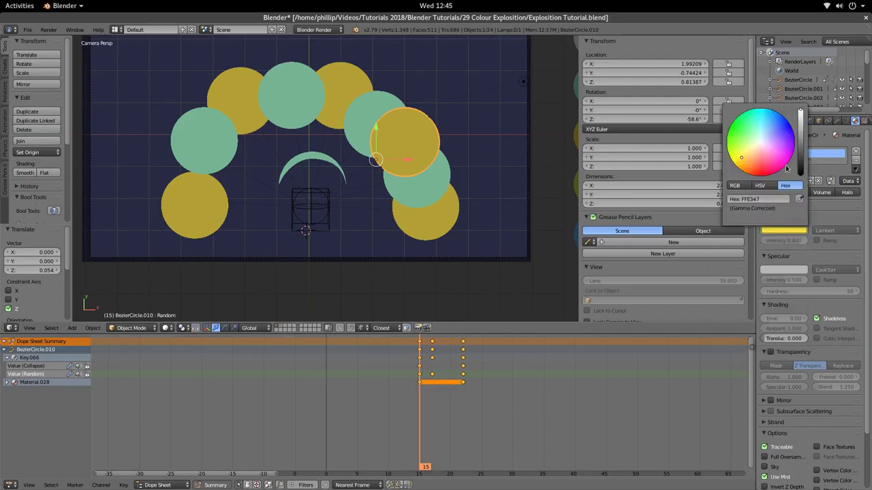
click(759, 186)
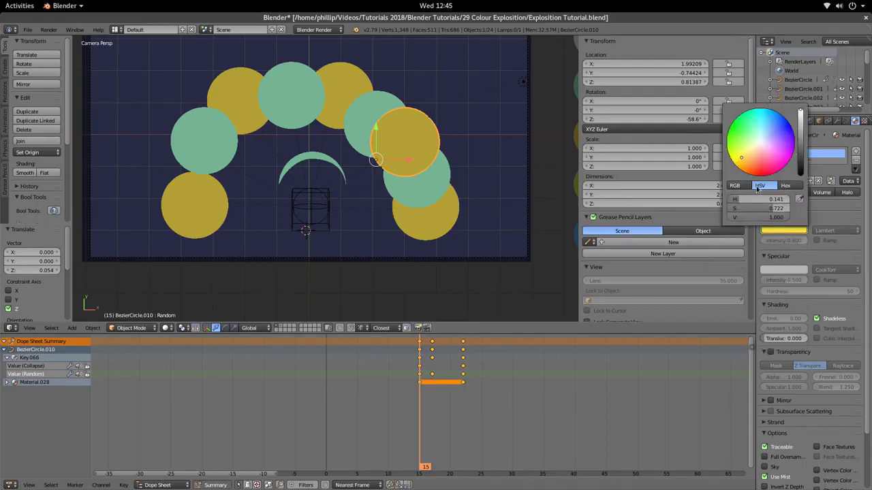
drag(749, 199, 791, 216)
click(735, 185)
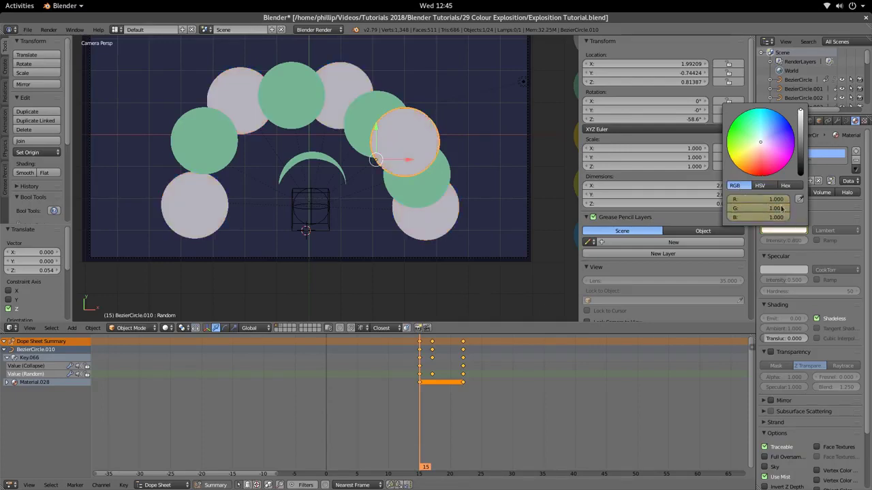
right_click(785, 234)
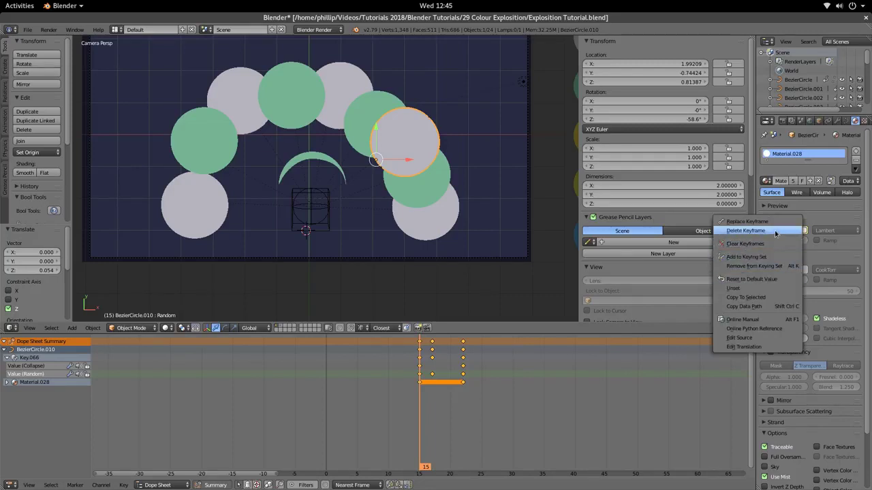
click(772, 224)
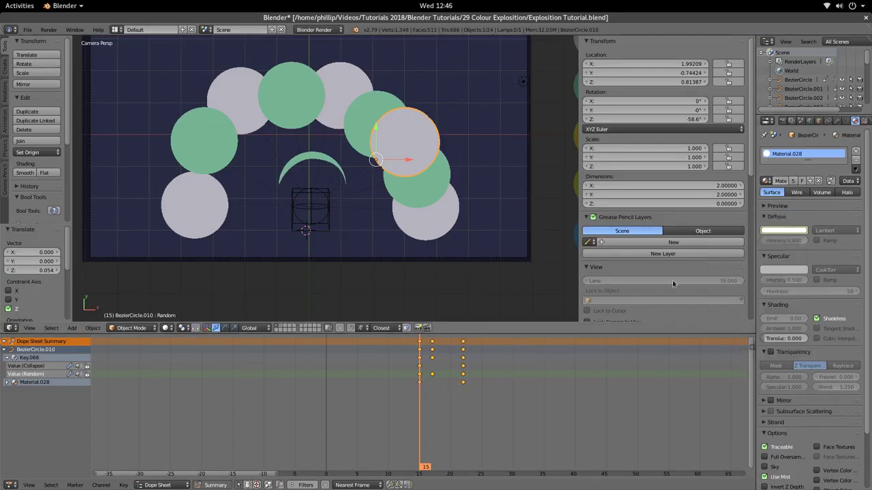
Make the materials and textures of the leftmost green circle single-user at frame 13.
mouse_move(414, 404)
mouse_down()
mouse_move(461, 407)
mouse_move(405, 404)
mouse_up()
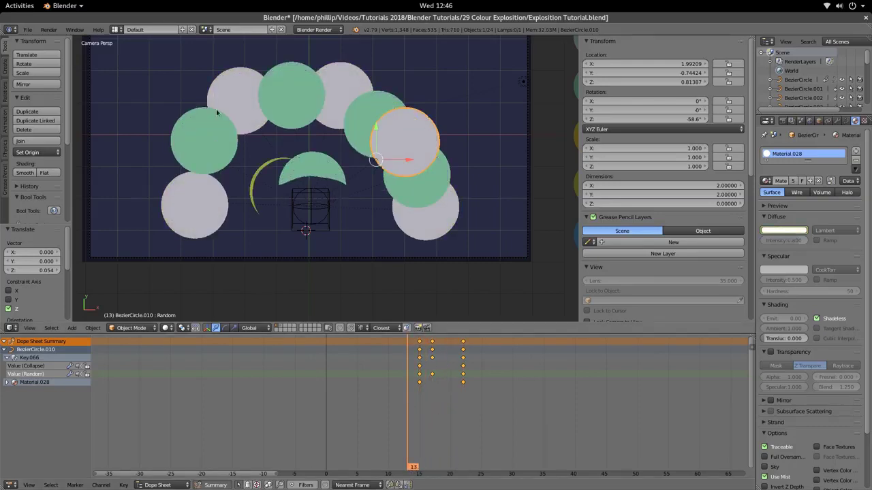
right_click(208, 133)
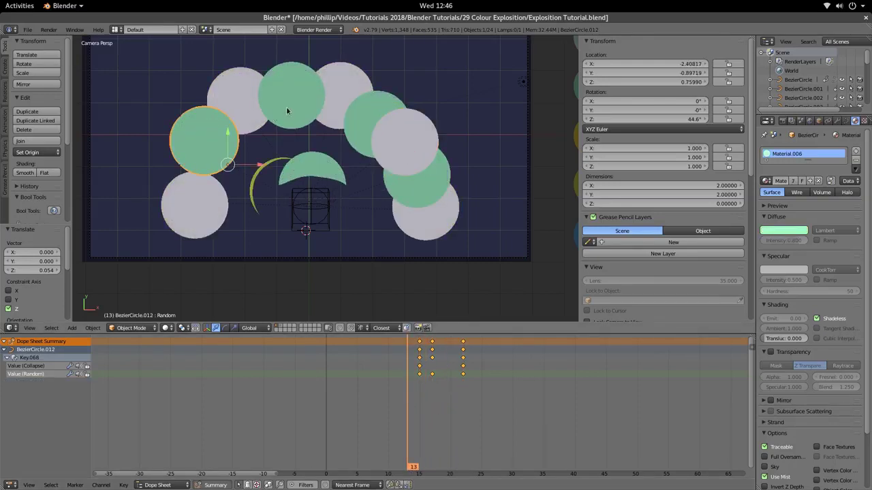
key(u)
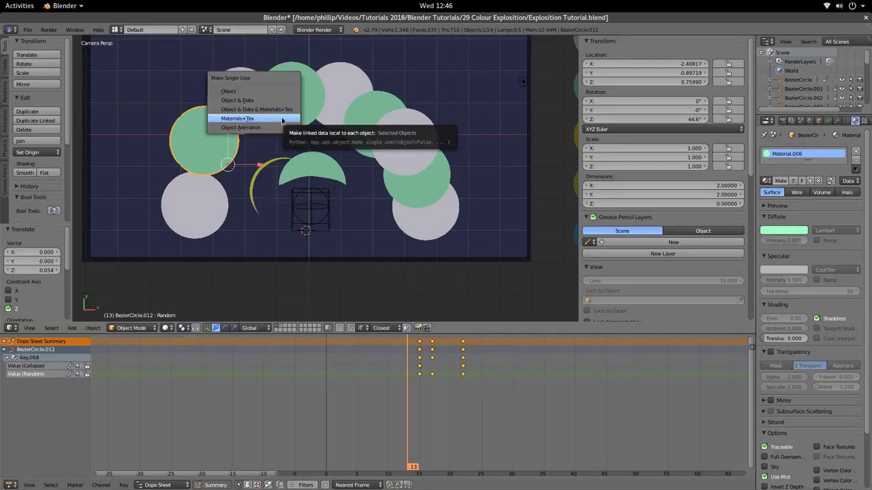
click(282, 119)
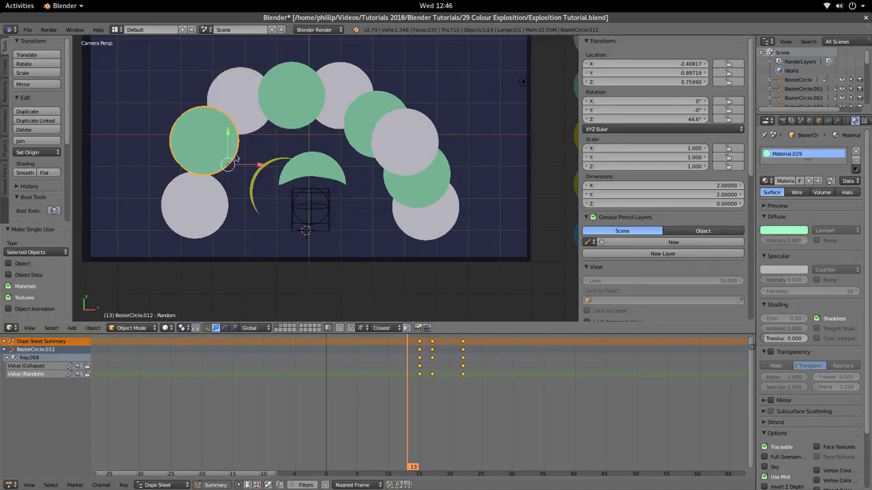
Link the leftmost green circle's material to the other three green circles in the arc.
right_click(277, 109)
shift+right_click(379, 107)
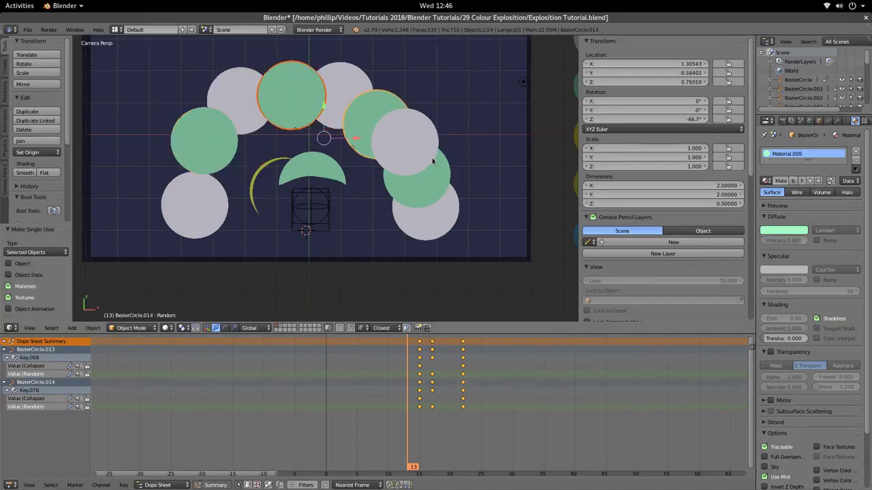
shift+right_click(429, 185)
shift+right_click(204, 154)
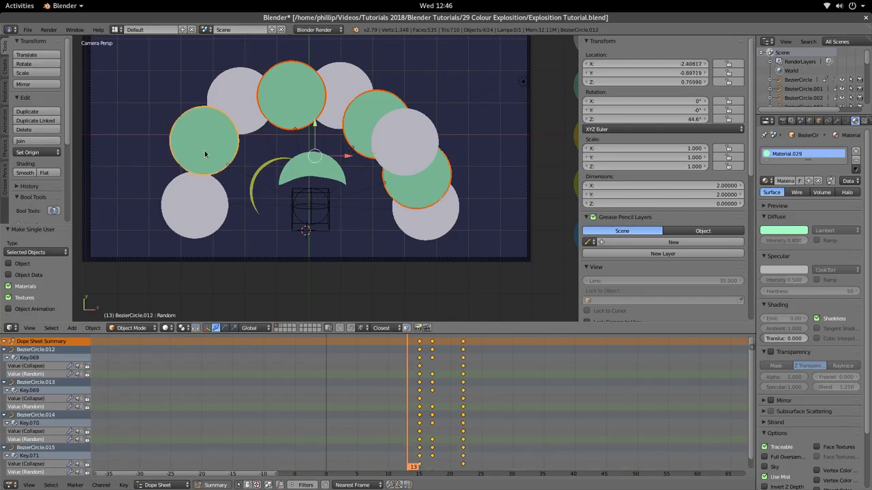
key(ctrl+l)
click(204, 153)
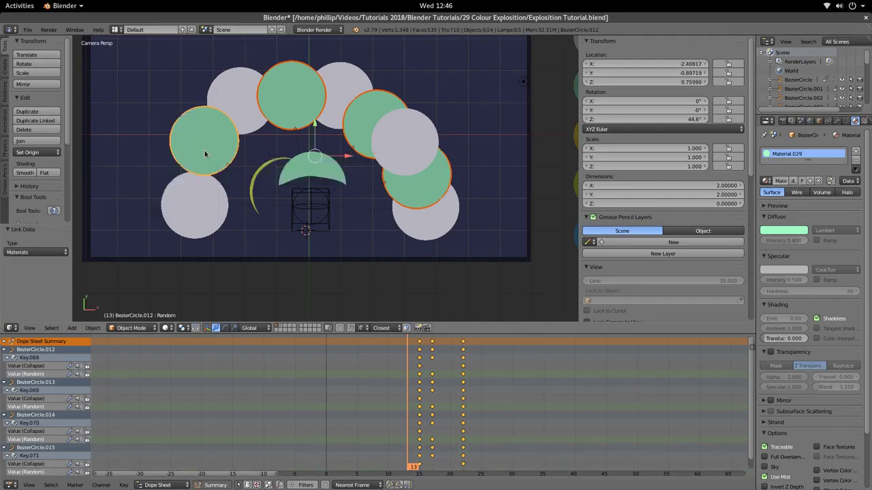
Insert a keyframe for the green diffuse colour of Material.029 at frame 22.
drag(412, 368, 420, 388)
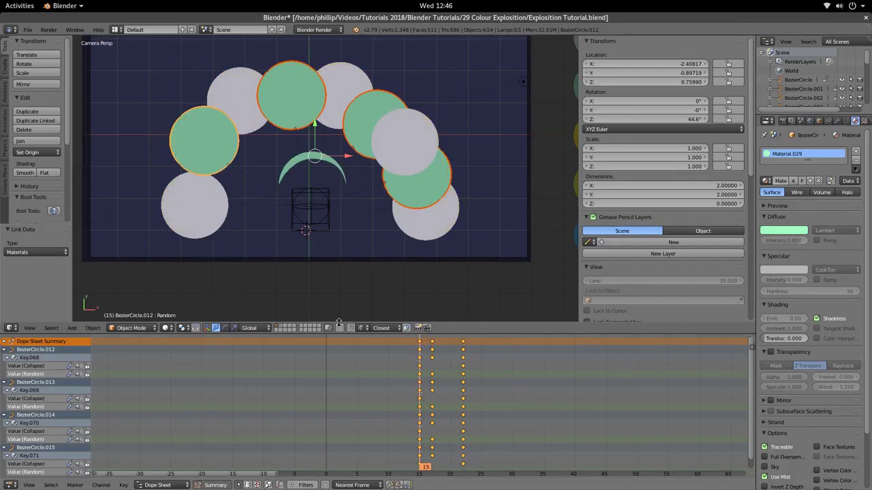
click(783, 231)
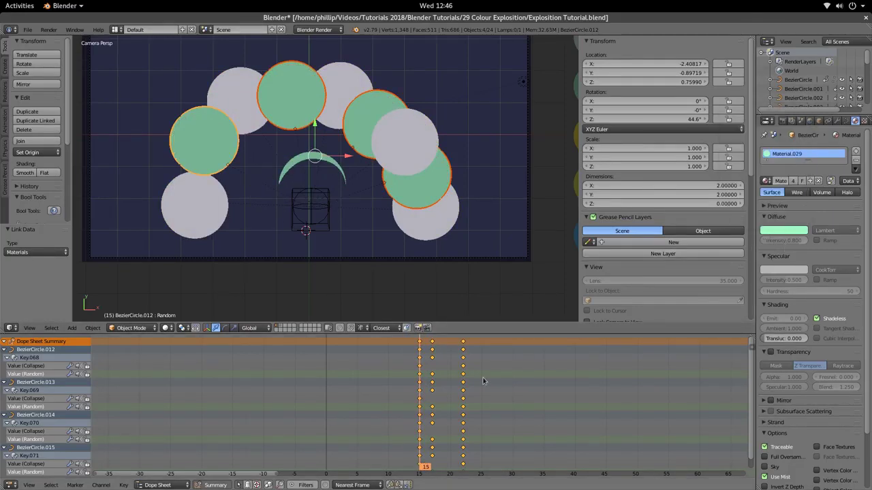
click(463, 396)
right_click(782, 230)
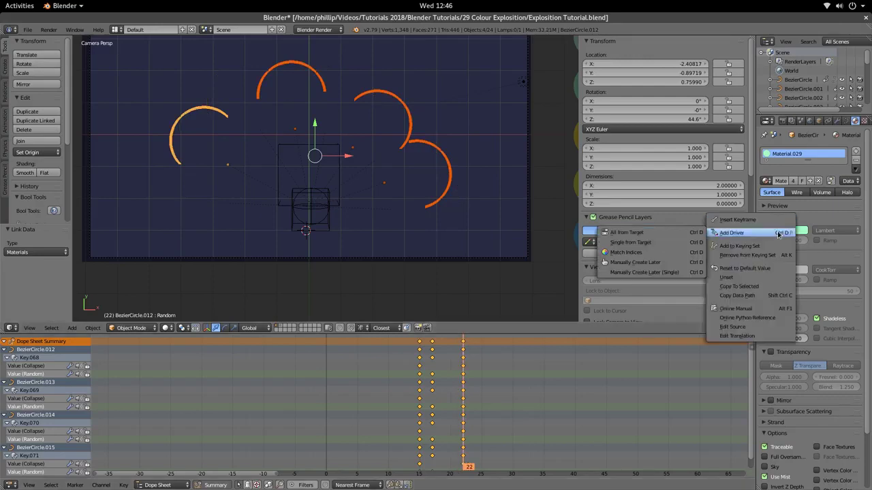
click(777, 221)
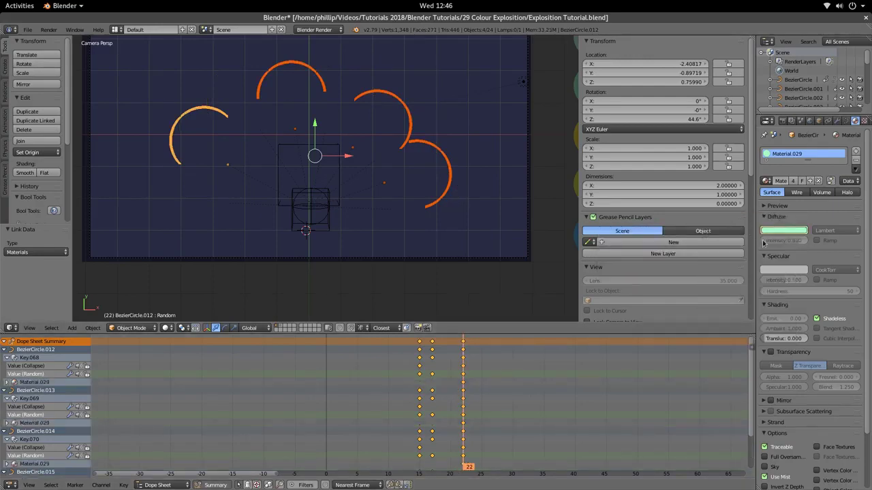
At frame 15, keyframe the diffuse colour of Material.029, change it to white, replace the keyframe and play back the result.
key(shift+Left)
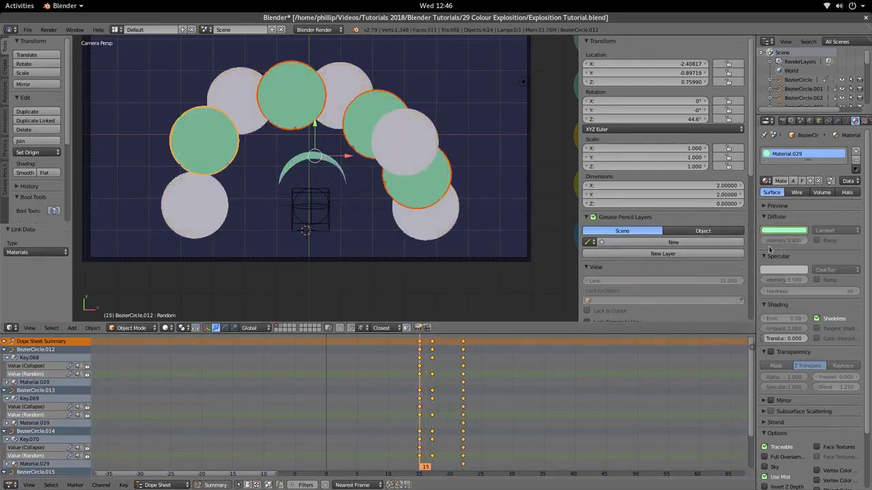
right_click(784, 233)
click(783, 234)
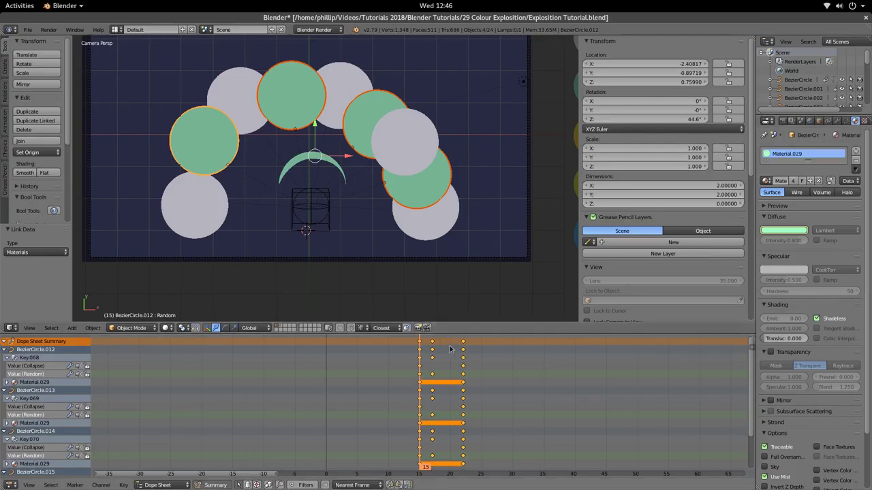
drag(444, 368, 422, 413)
click(769, 231)
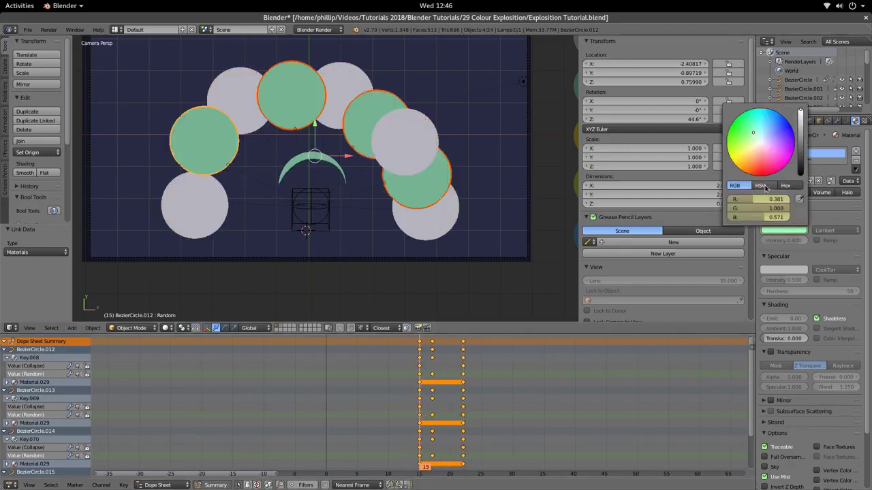
drag(763, 199, 784, 217)
click(736, 186)
right_click(756, 208)
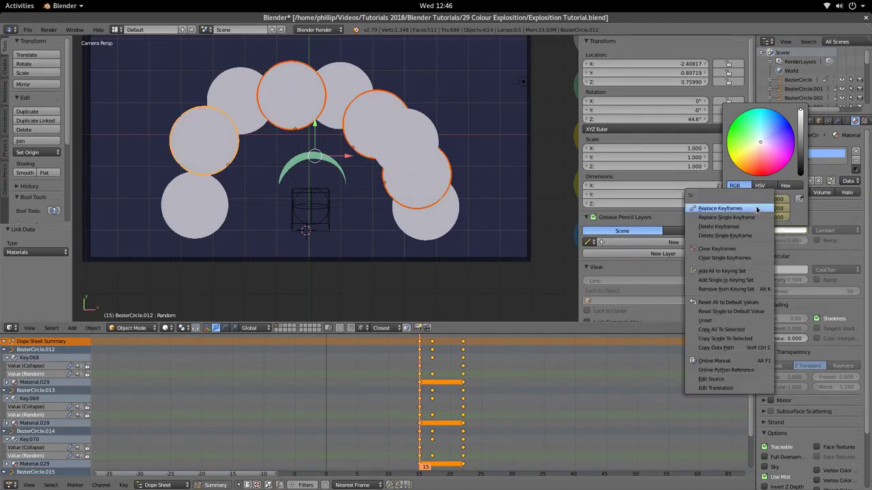
click(756, 204)
click(432, 411)
drag(438, 411, 463, 429)
key(alt+a)
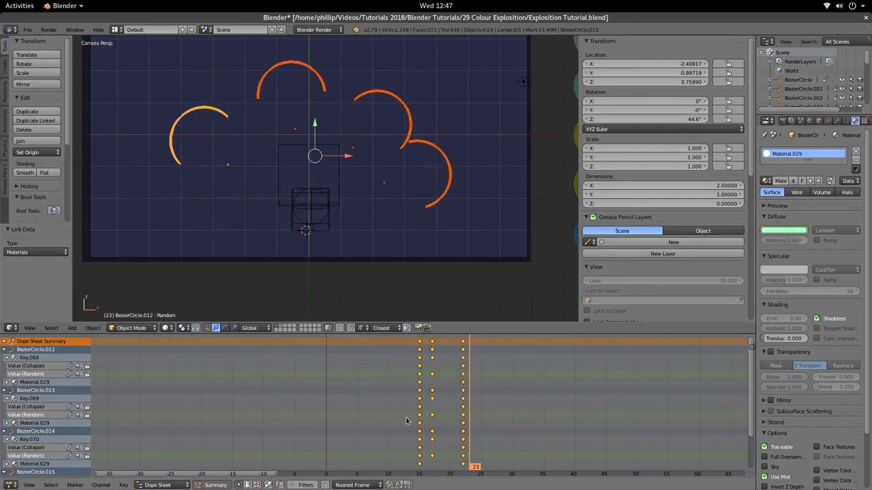
key(Escape)
key(Home)
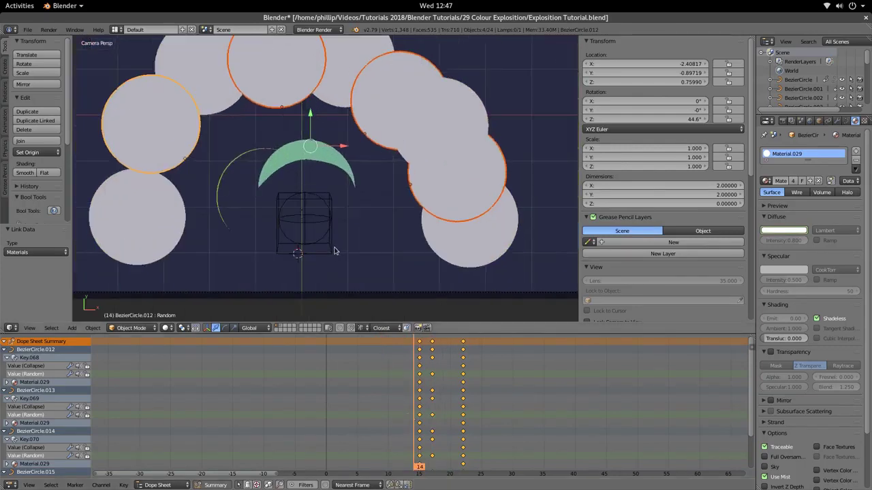
Select the sphere-shaped empty below the arc, keyframe its scale at frame 16 and advance to frame 19.
click(323, 244)
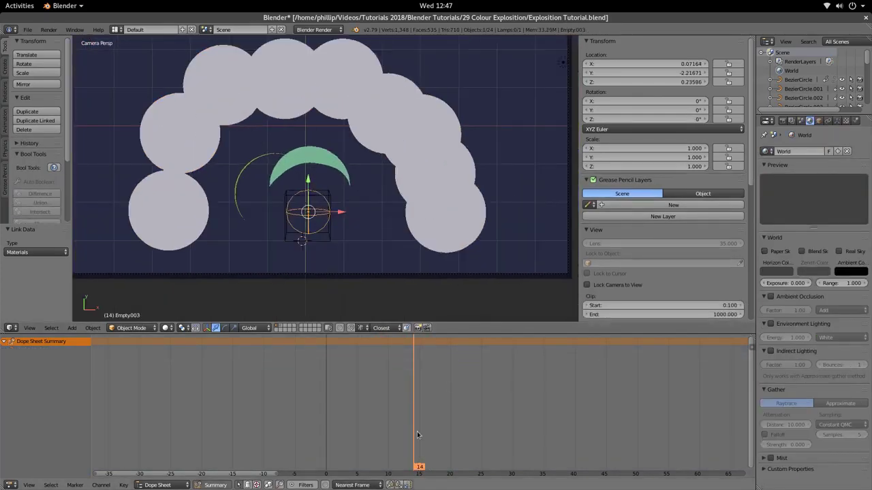
drag(417, 432, 353, 434)
key(Up)
key(Right)
key(Right)
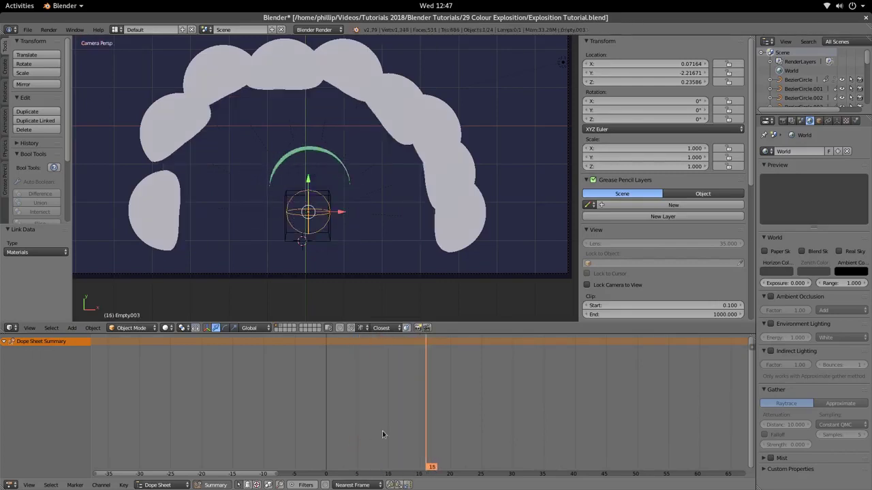
drag(413, 418, 426, 421)
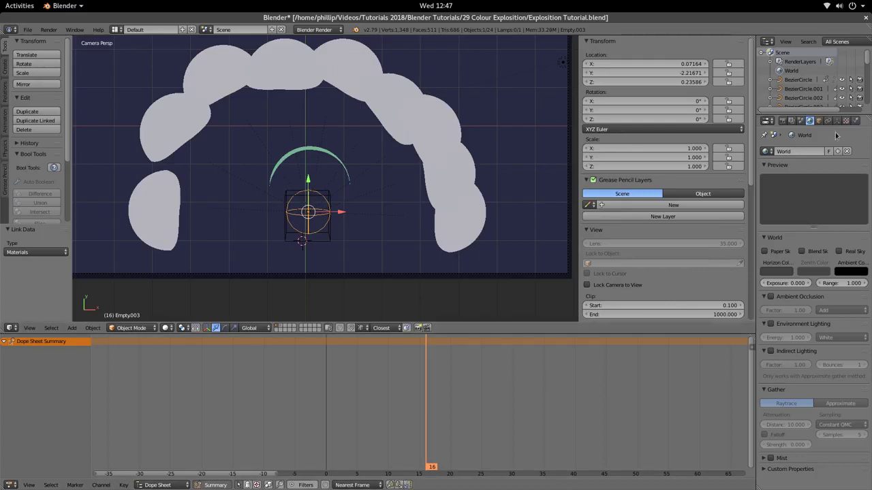
click(820, 121)
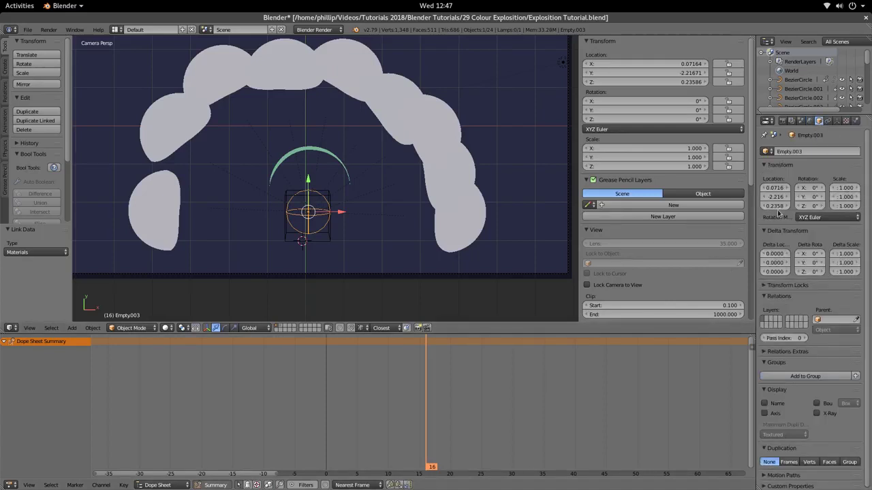
right_click(863, 202)
click(818, 196)
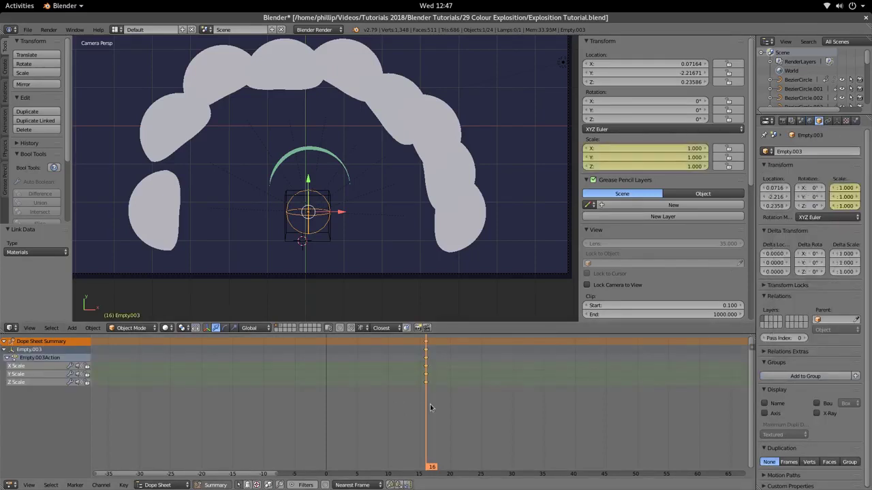
drag(429, 404, 445, 406)
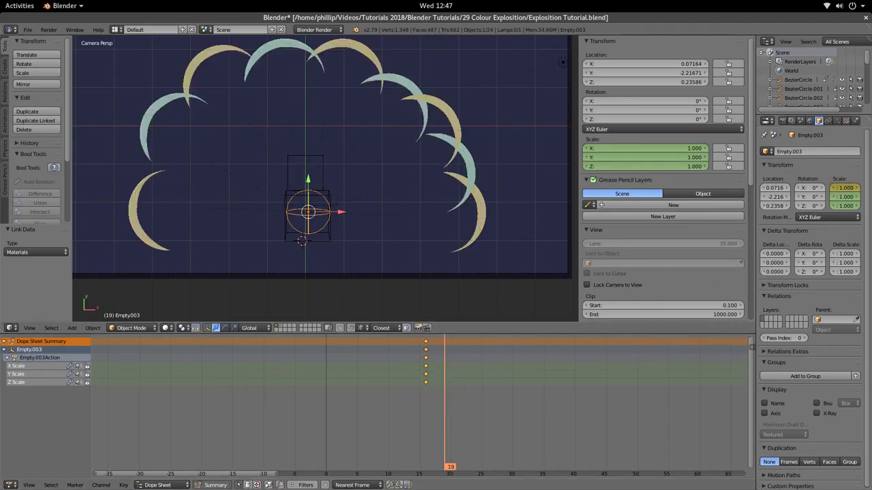
click(846, 187)
text(0)
key(Return)
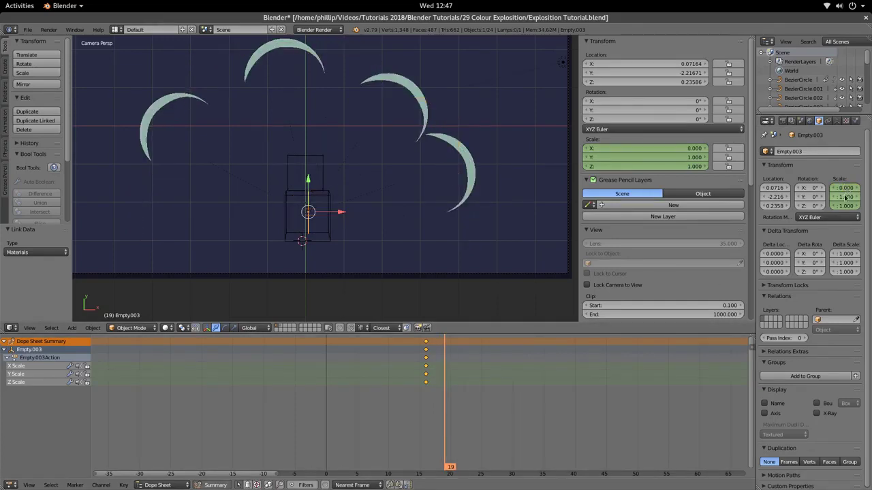
text(1)
key(Return)
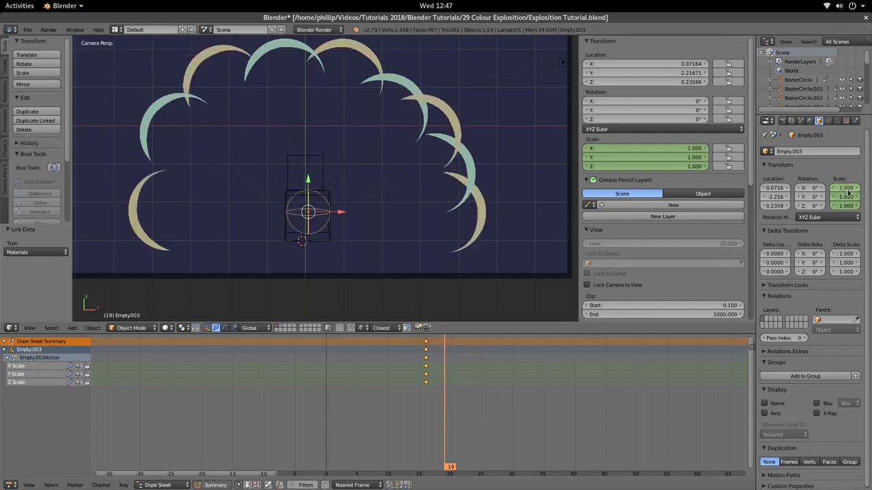
Keyframe the empty's scale of 1.000 at frame 19, and shift both sets of scale keyframes to frames 14 and 17.
right_click(845, 188)
click(837, 194)
drag(419, 382, 470, 410)
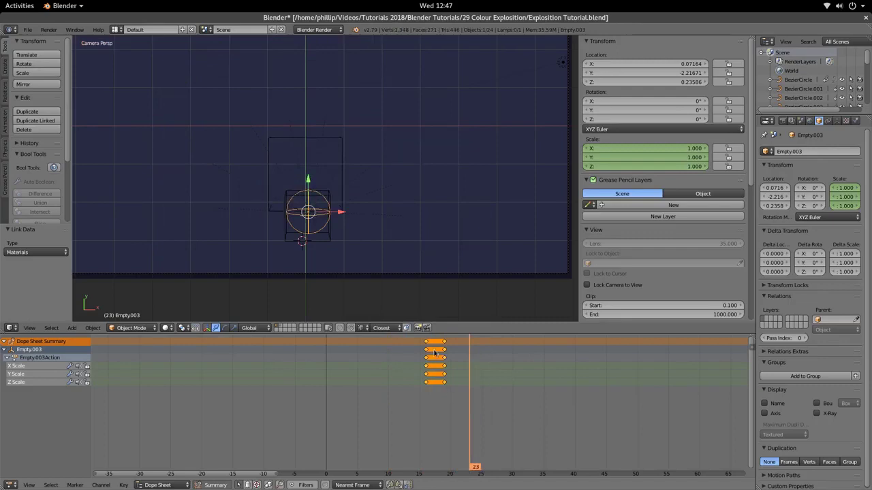
key(g)
click(415, 370)
click(415, 369)
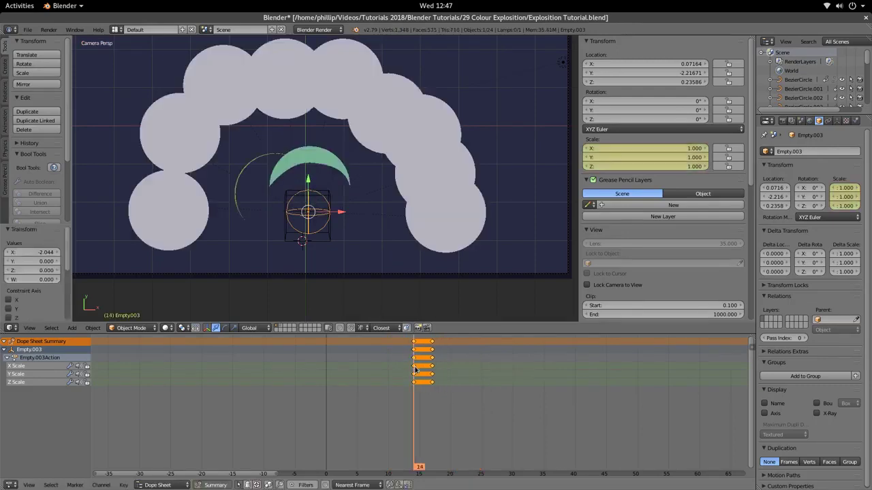
At frame 14, set the empty's X, Y and Z scale to 0, replace the scale keyframes and play back the animation.
drag(414, 370, 412, 414)
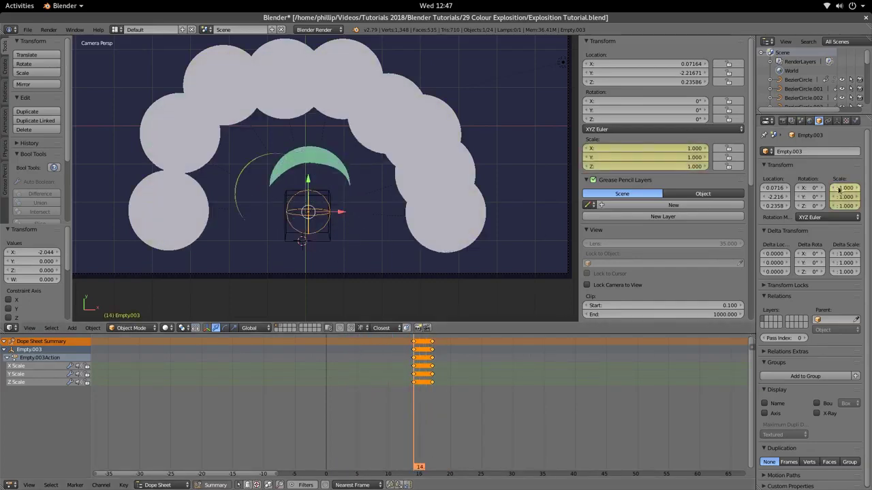
key(BackSpace)
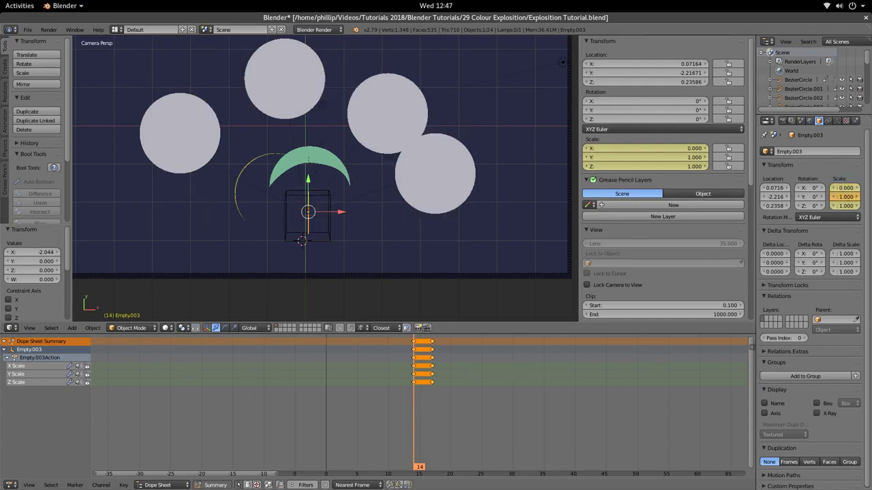
key(BackSpace)
click(845, 217)
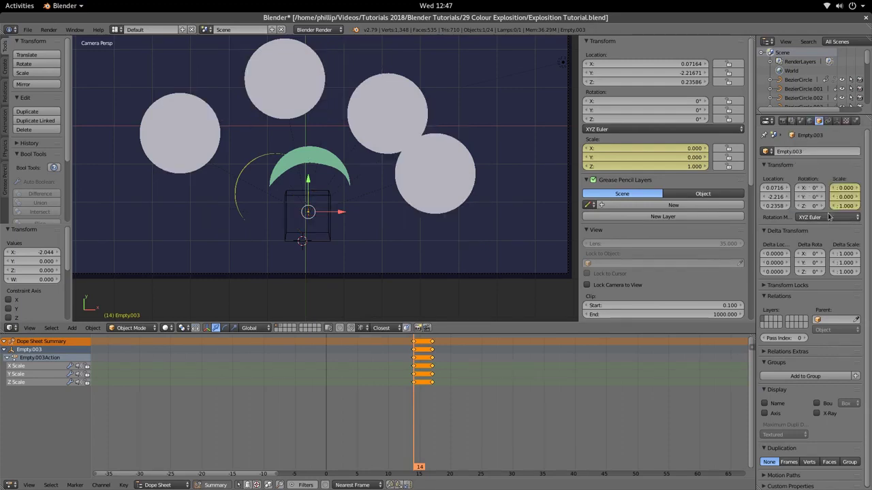
key(BackSpace)
right_click(845, 197)
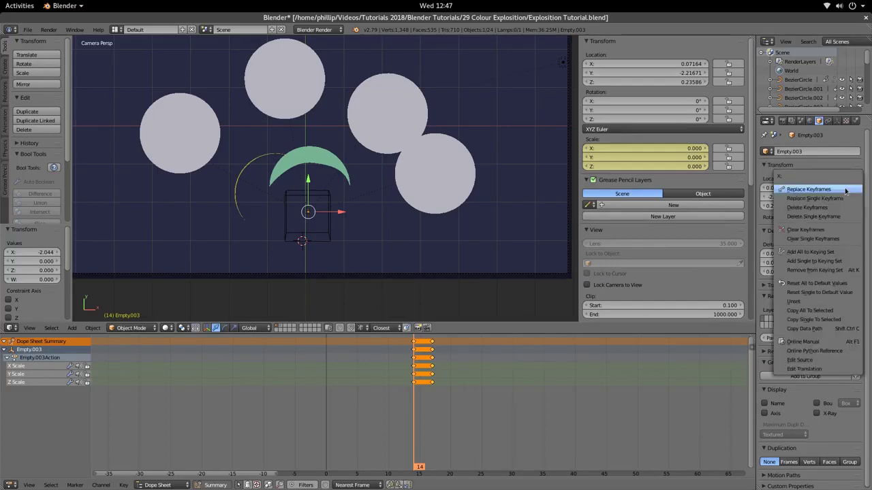
click(840, 198)
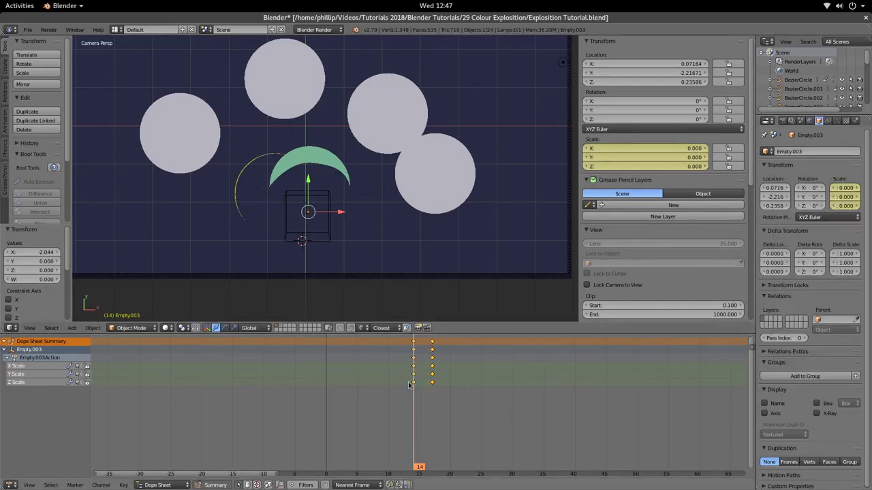
key(alt+a)
drag(466, 394, 372, 399)
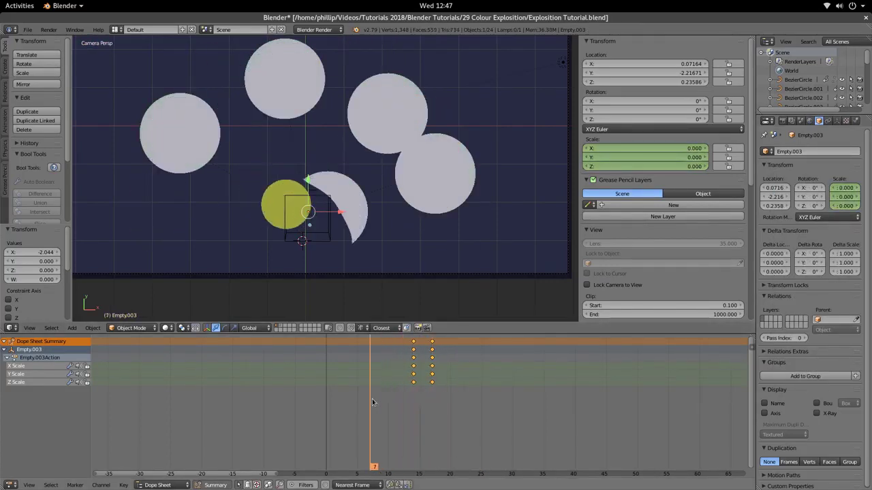
key(alt+a)
key(alt+a)
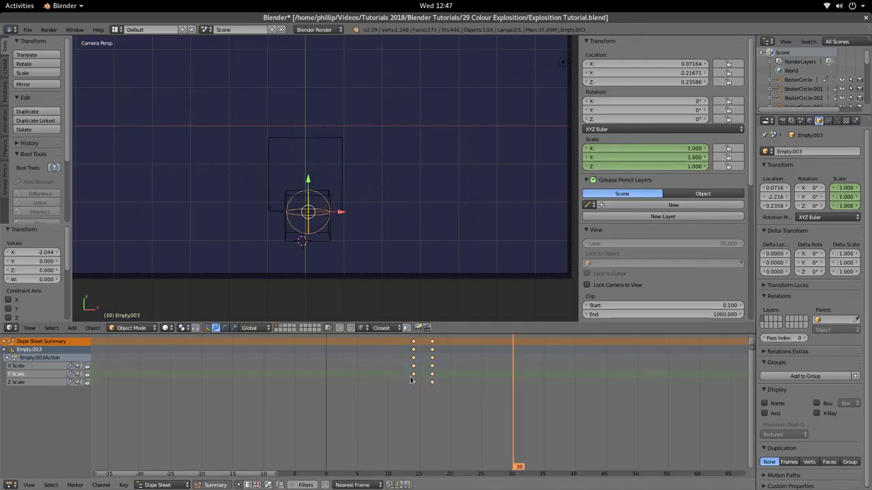
Move only the empty's first scale keyframes to frame 11 and play back the animation.
key(g)
right_click(401, 387)
key(a)
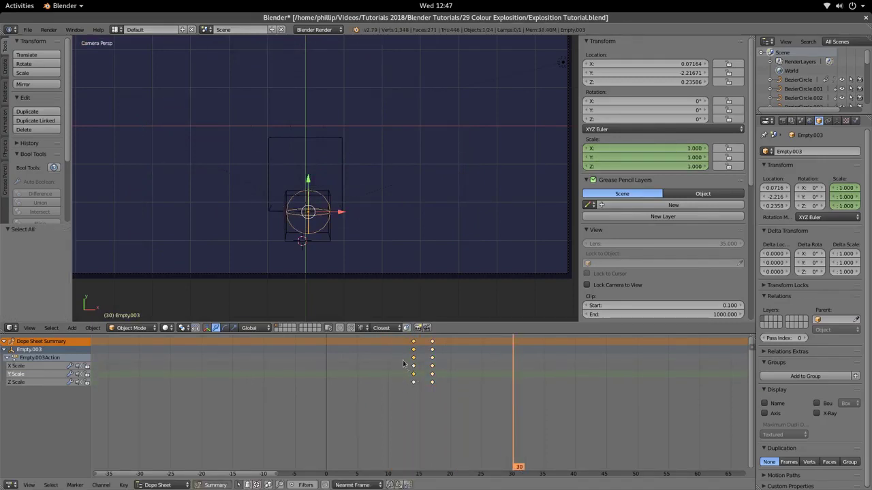
key(g)
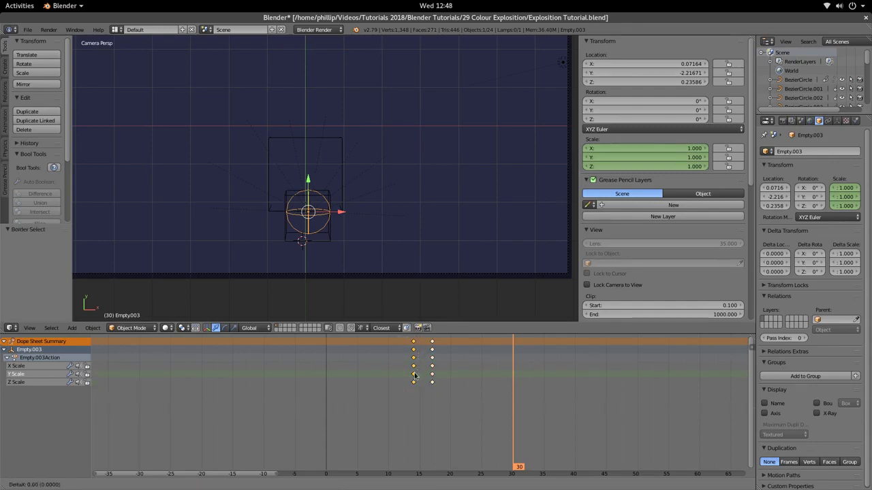
click(400, 379)
key(alt+a)
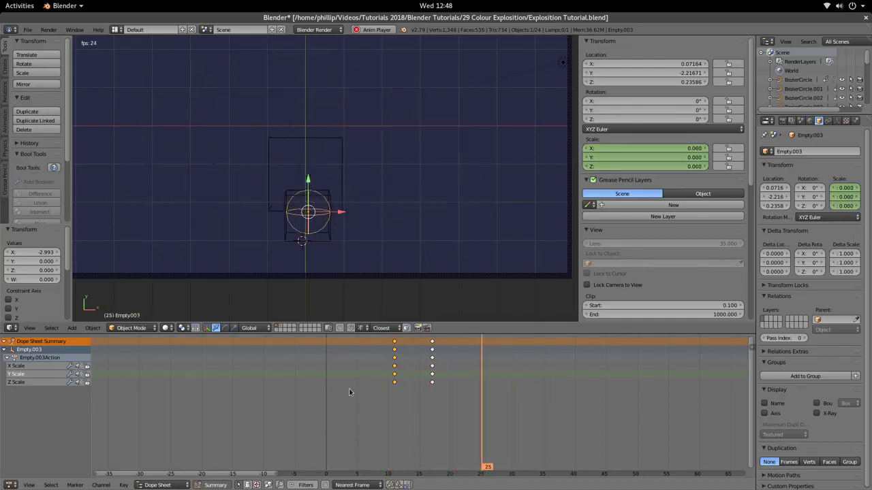
key(alt+a)
click(404, 395)
drag(404, 395, 376, 399)
key(alt+a)
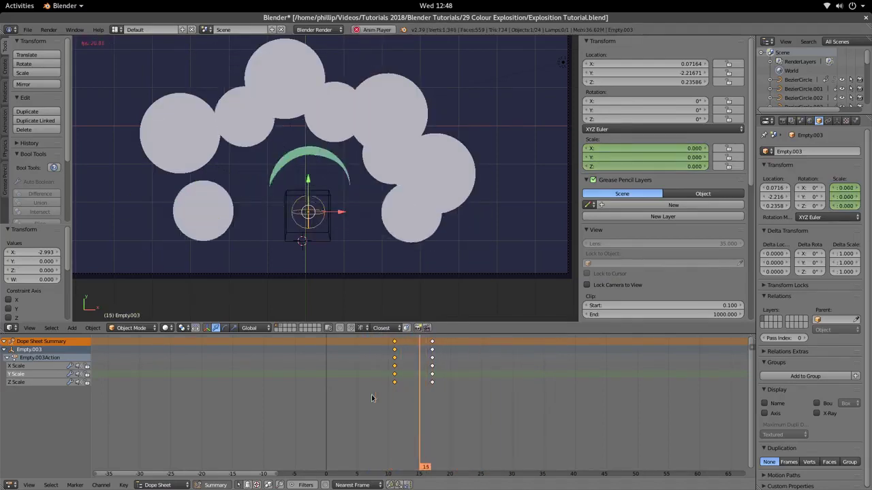
Move the empty's first scale keyframes to frame 9 and play back the explosion.
right_drag(394, 385, 382, 386)
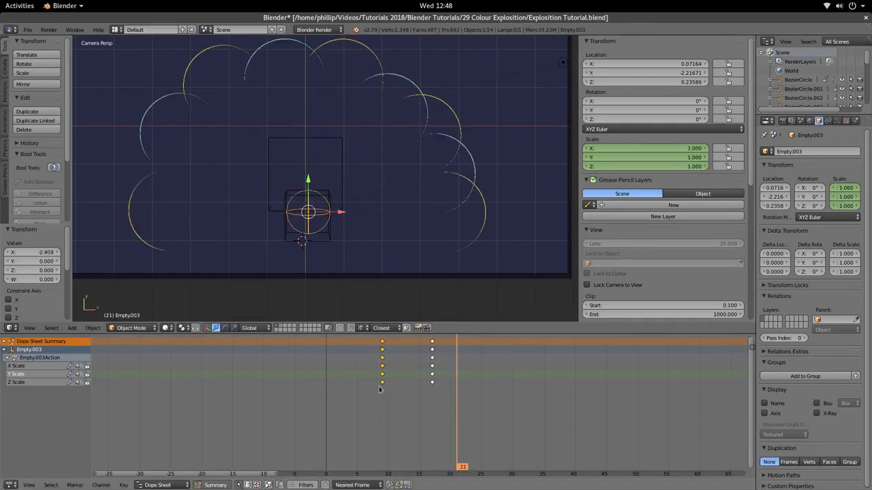
click(329, 388)
key(alt+a)
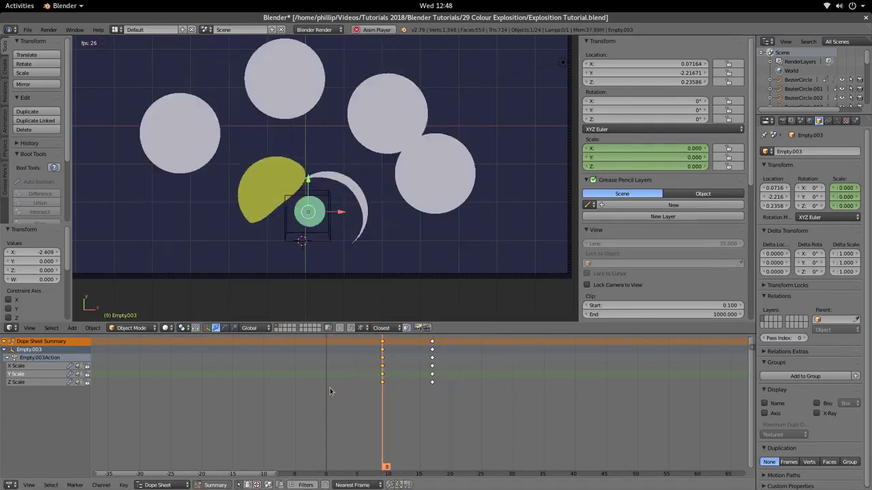
key(alt+a)
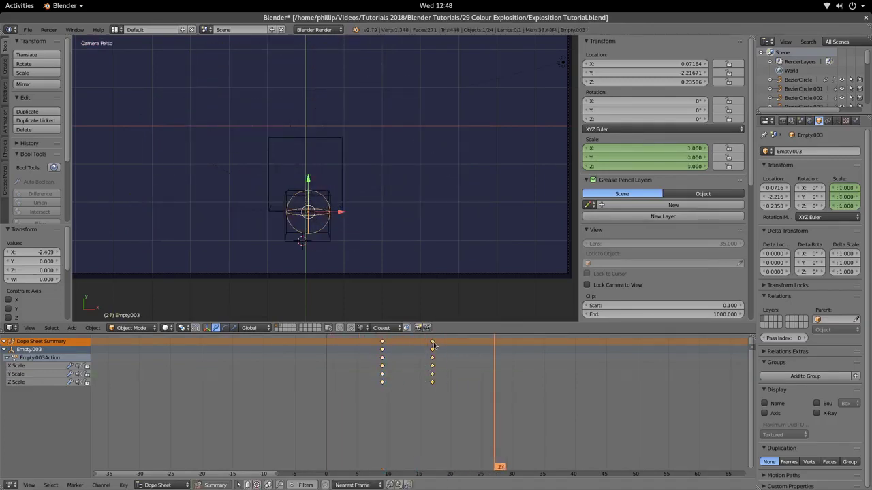
Move the empty's last scale keyframes to frame 20 and replay the animation to check the timing.
right_drag(433, 346, 453, 347)
click(356, 392)
key(alt+a)
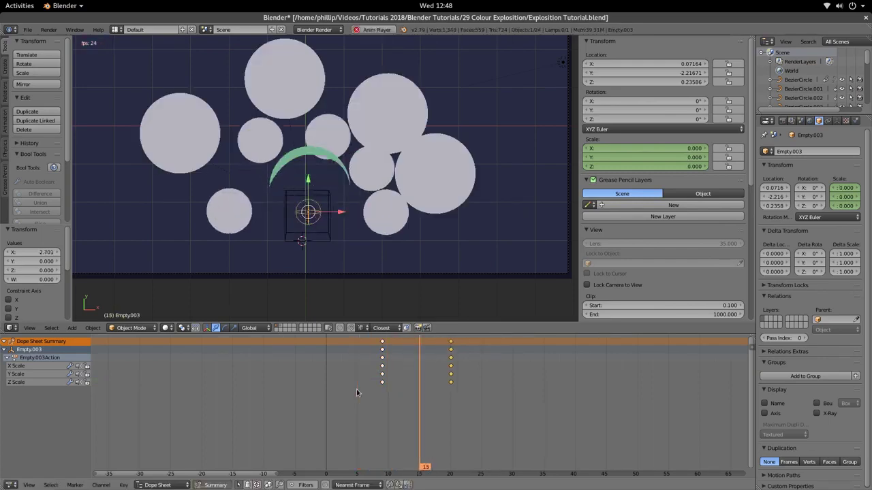
key(alt+a)
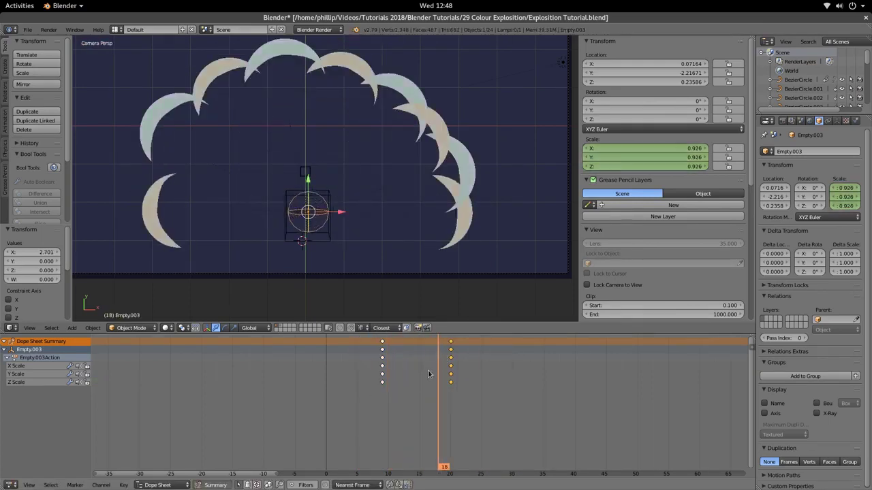
drag(429, 374, 344, 390)
key(alt+a)
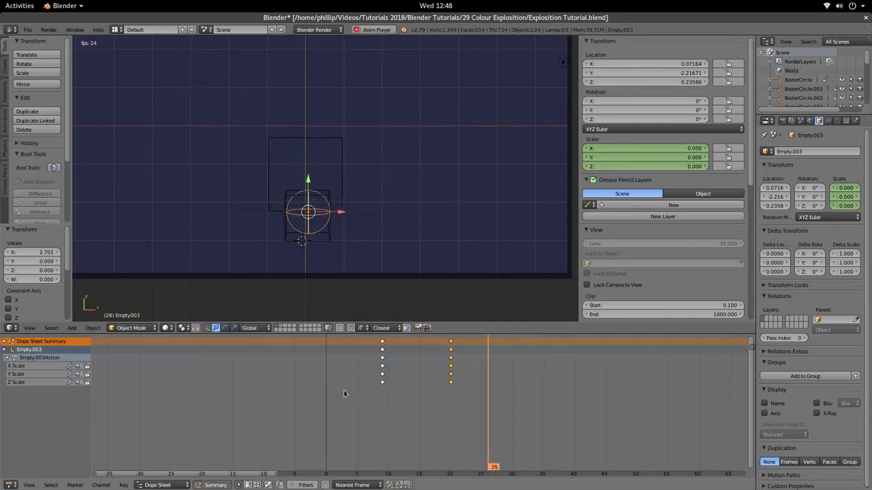
key(alt+a)
Select the five circles parented to Empty.003 and shift all their keyframes one frame later, starting at frame 16.
mouse_move(427, 379)
mouse_down()
mouse_move(409, 387)
mouse_move(421, 389)
mouse_up()
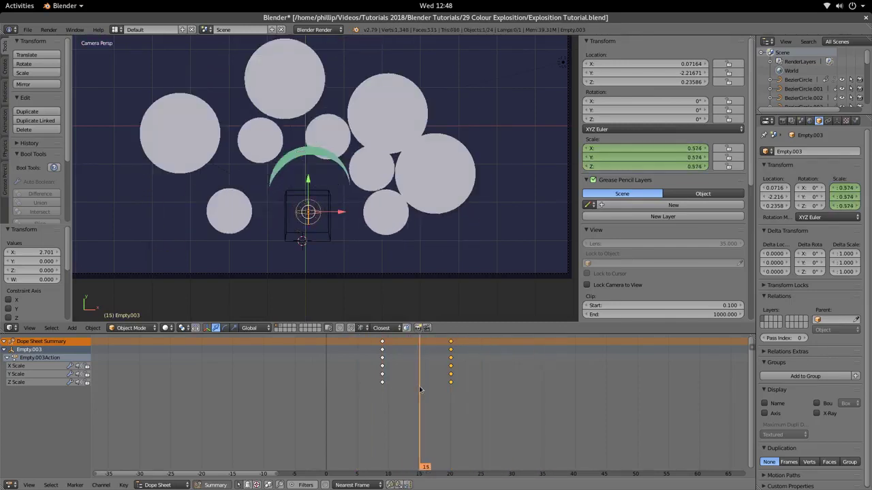
right_click(240, 235)
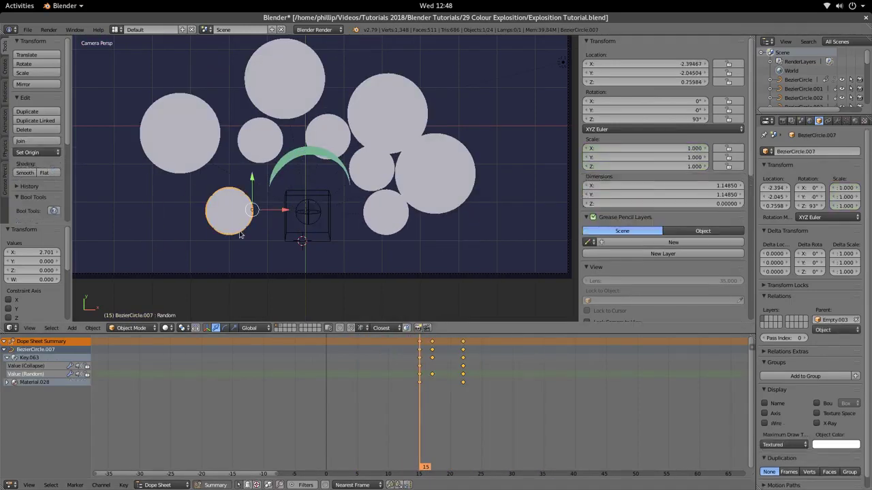
shift+right_click(251, 152)
shift+right_click(342, 143)
shift+right_click(361, 167)
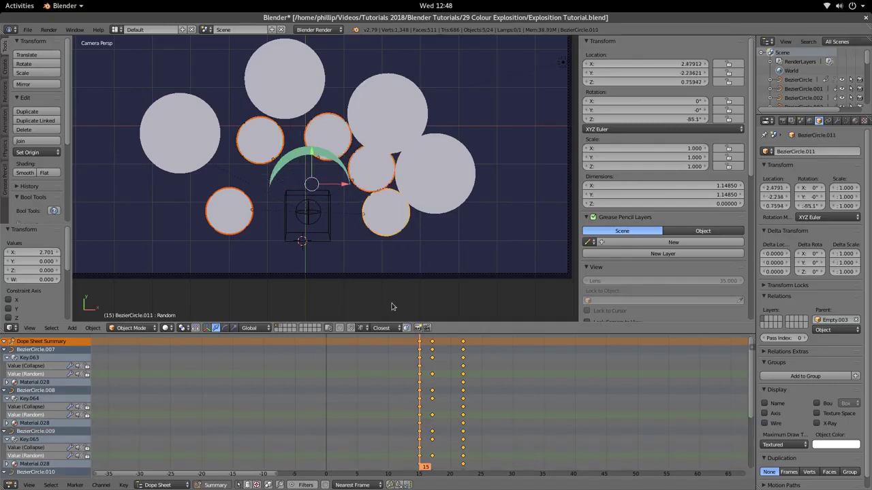
key(g)
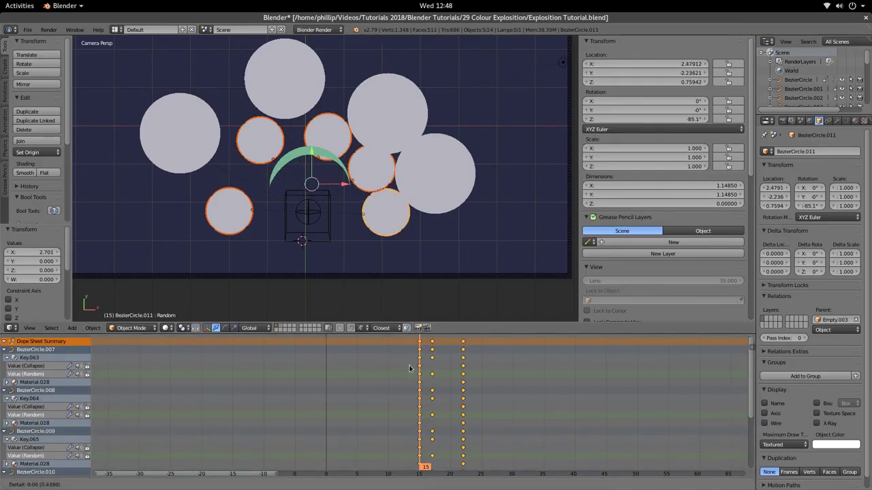
click(412, 367)
click(427, 376)
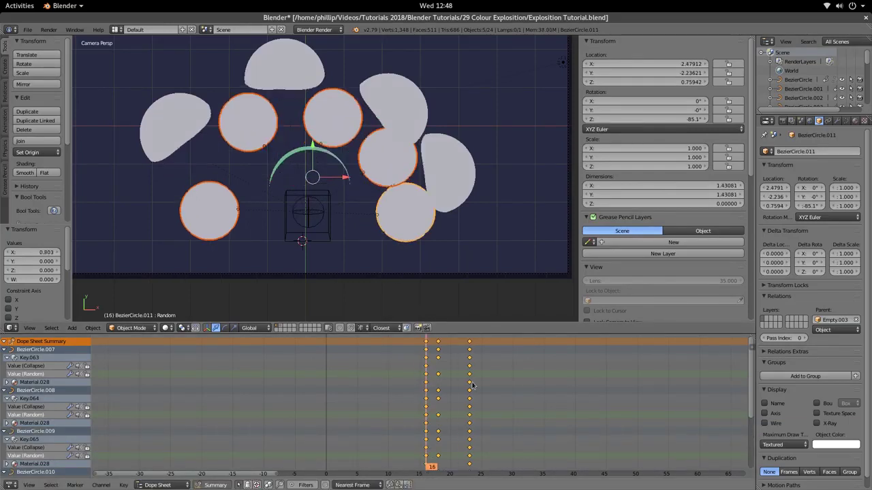
Move the five circles' last keyframes to frame 25 and play back the animation to check the timing.
key(s)
click(525, 387)
key(alt+a)
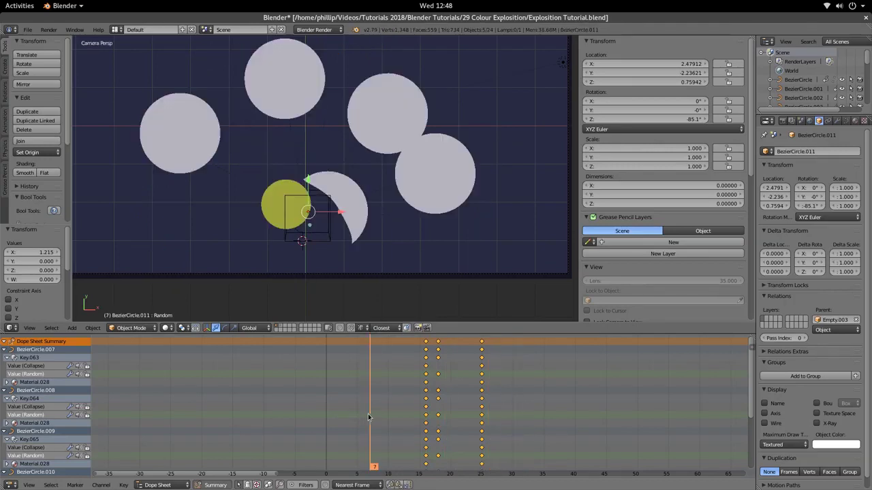
key(alt+a)
mouse_move(414, 426)
mouse_down()
mouse_move(370, 430)
mouse_move(468, 451)
mouse_move(300, 457)
mouse_up()
key(alt+a)
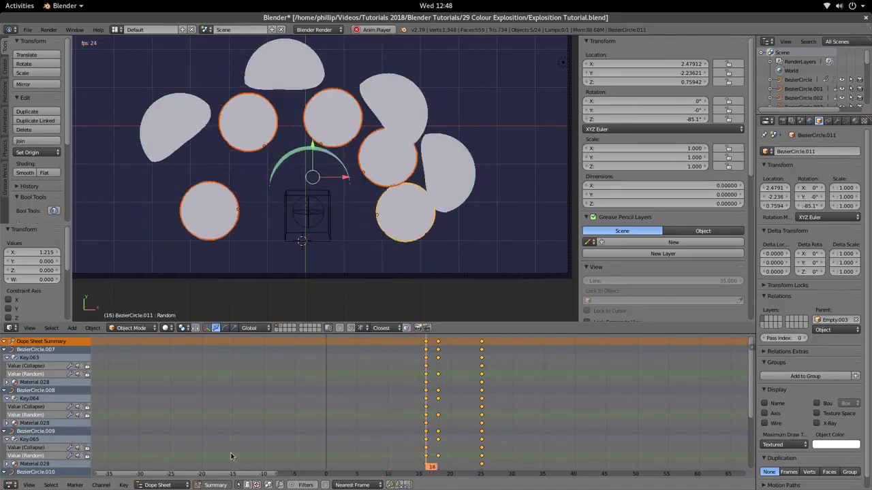
key(alt+a)
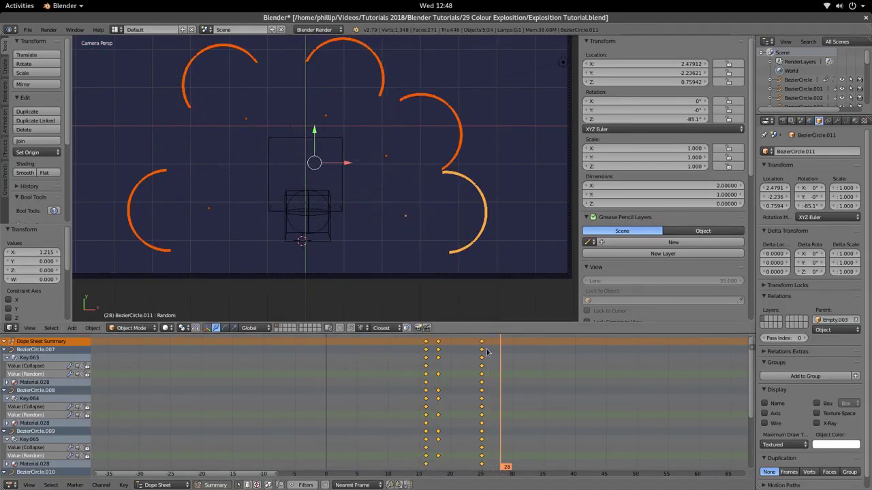
mouse_move(487, 352)
mouse_down()
mouse_move(428, 378)
mouse_move(421, 392)
mouse_move(465, 406)
mouse_move(415, 408)
mouse_move(425, 410)
mouse_up()
Select the cube-shaped empty parenting the green circles and insert scale keyframes for it at frames 15 and 19.
scroll(316, 202, up, 1)
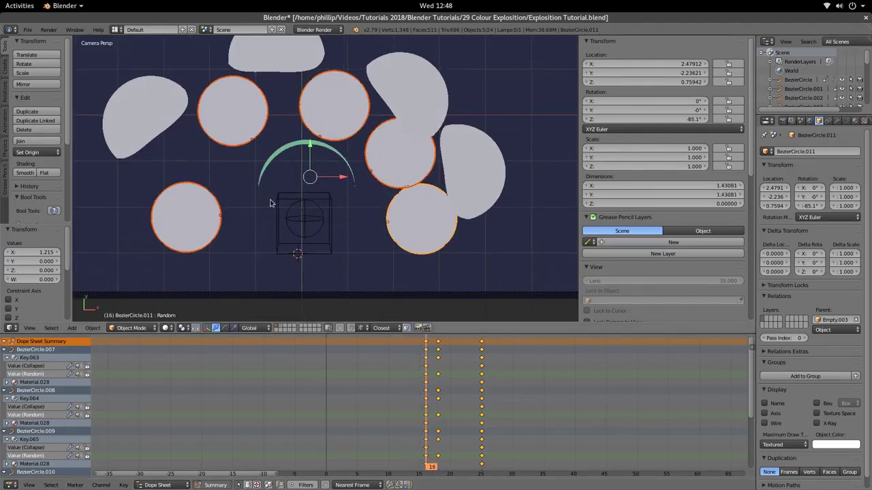
right_click(276, 200)
right_click(304, 217)
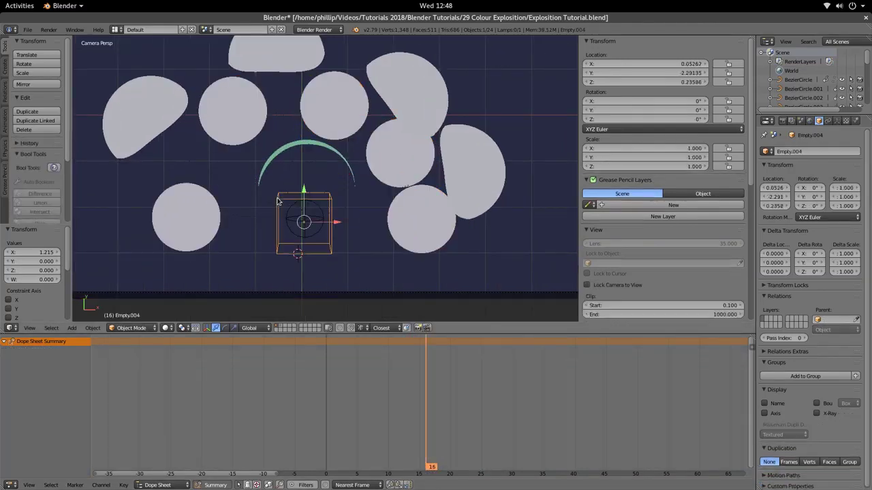
scroll(303, 217, down, 3)
mouse_move(409, 402)
mouse_down()
mouse_move(352, 401)
mouse_move(444, 405)
mouse_move(402, 407)
mouse_move(420, 412)
mouse_up()
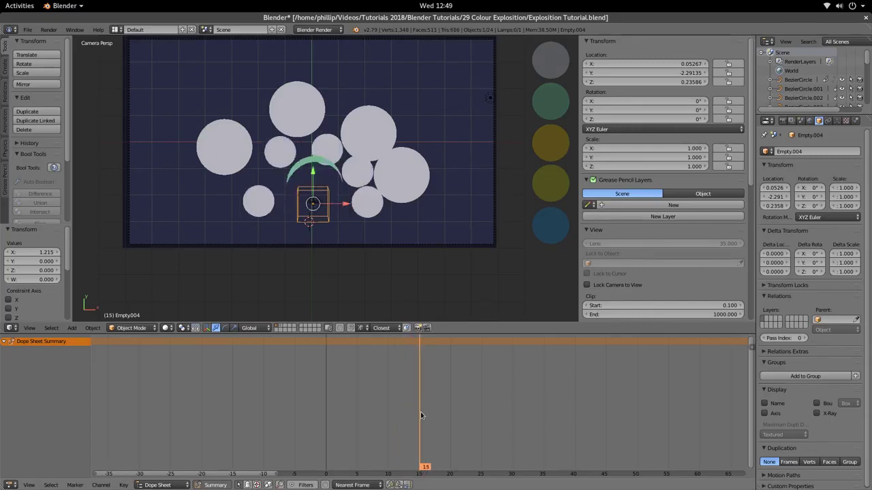
right_click(845, 196)
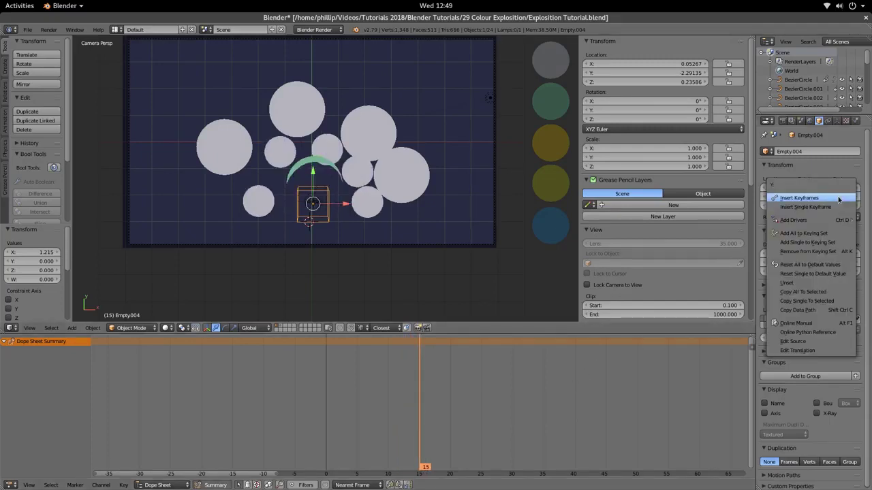
click(818, 198)
drag(428, 401, 444, 405)
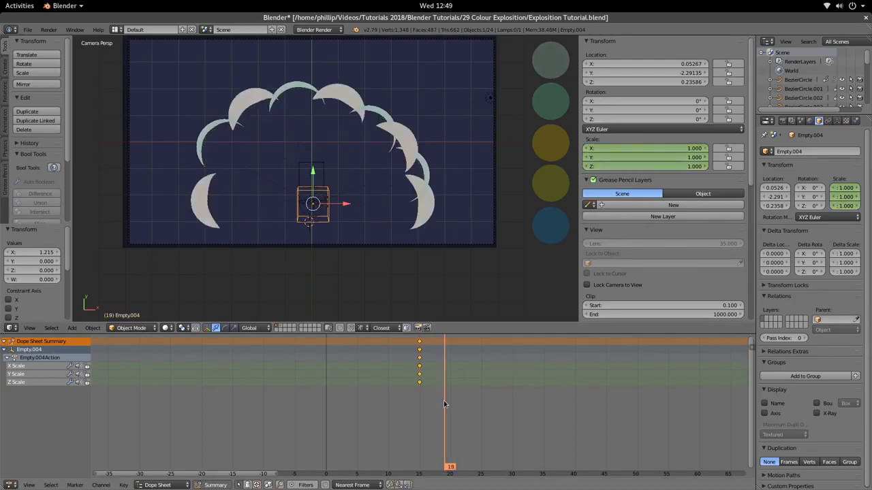
right_click(842, 195)
click(818, 198)
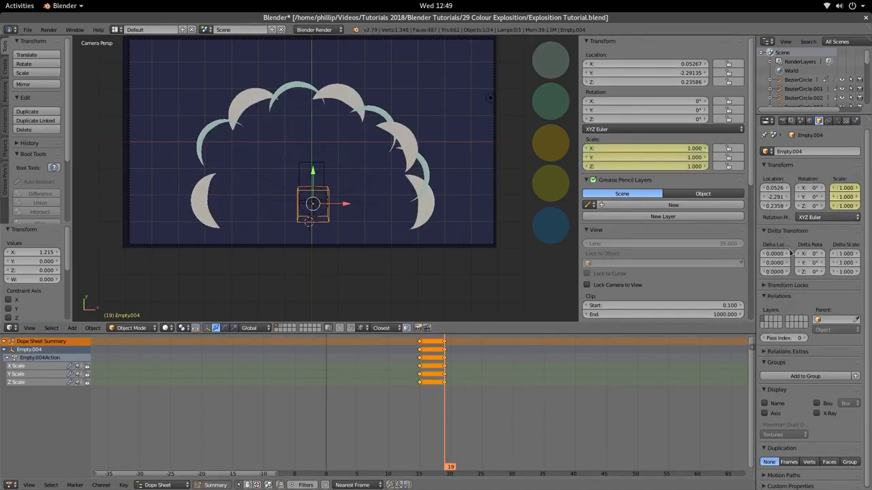
At frame 15, set the cube empty's X, Y and Z scale to 0 and replace the scale keyframes.
key(Left)
click(419, 409)
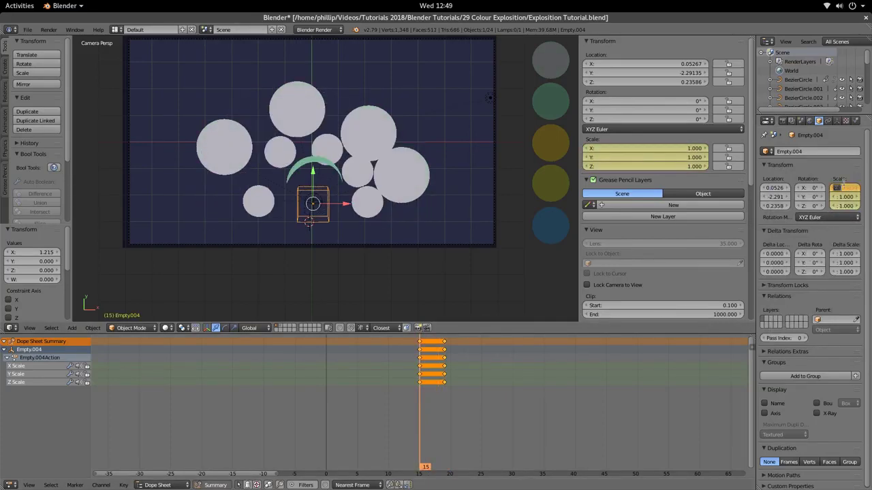
key(BackSpace)
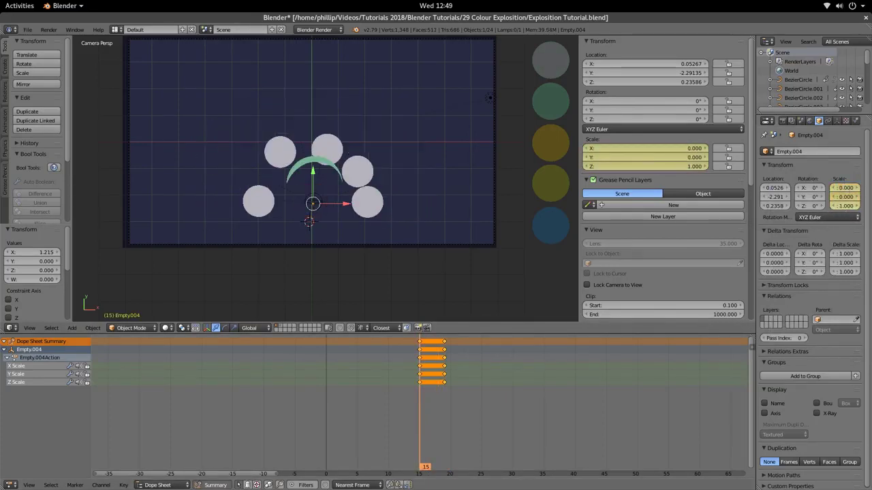
right_click(842, 210)
click(817, 205)
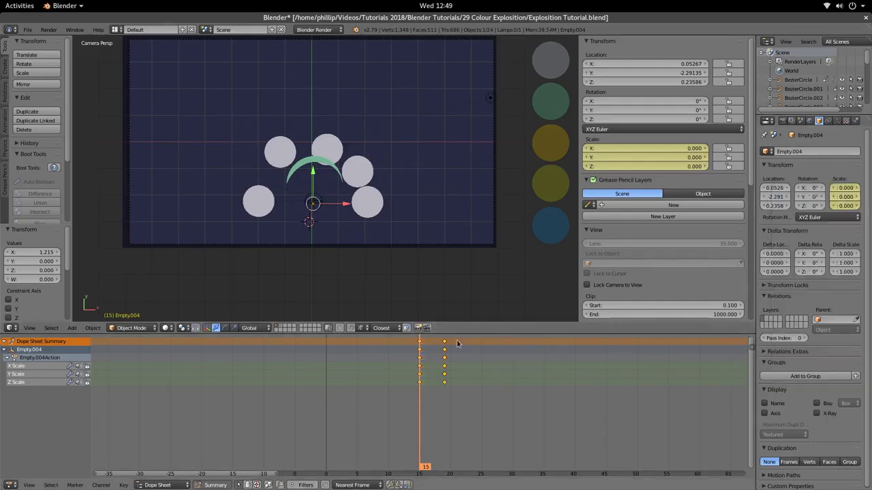
Move the cube empty's last scale keyframes to frame 23 and play back the explosion.
key(g)
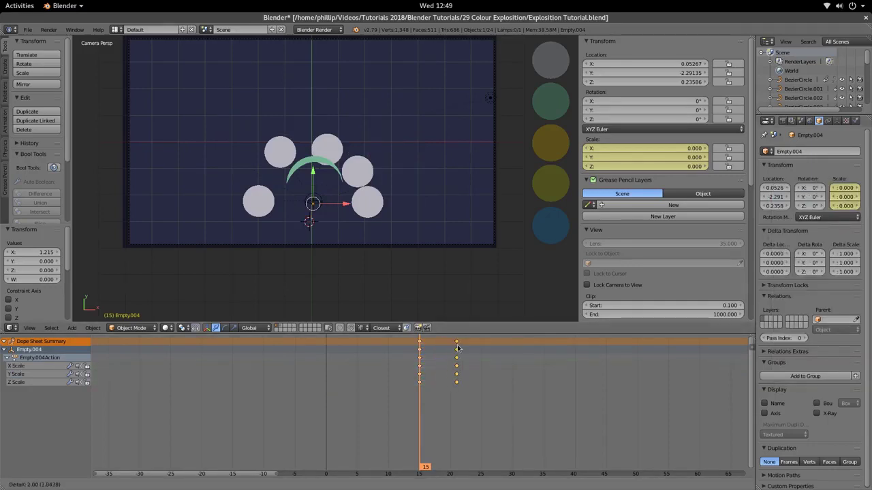
click(470, 349)
key(alt+a)
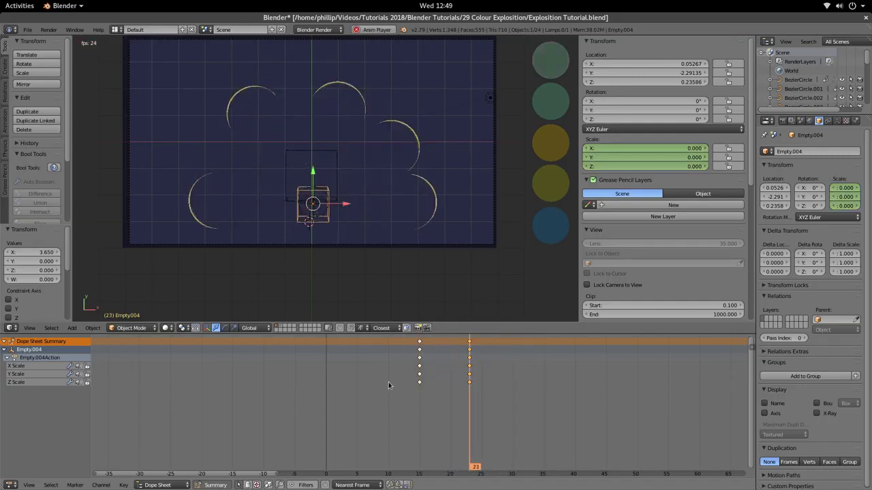
key(alt+a)
drag(486, 388, 352, 407)
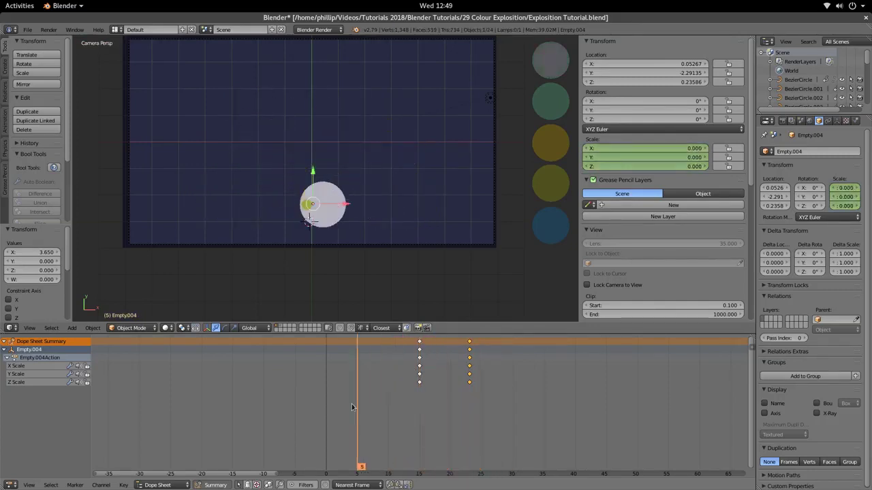
key(alt+a)
key(alt+a)
drag(472, 396, 461, 398)
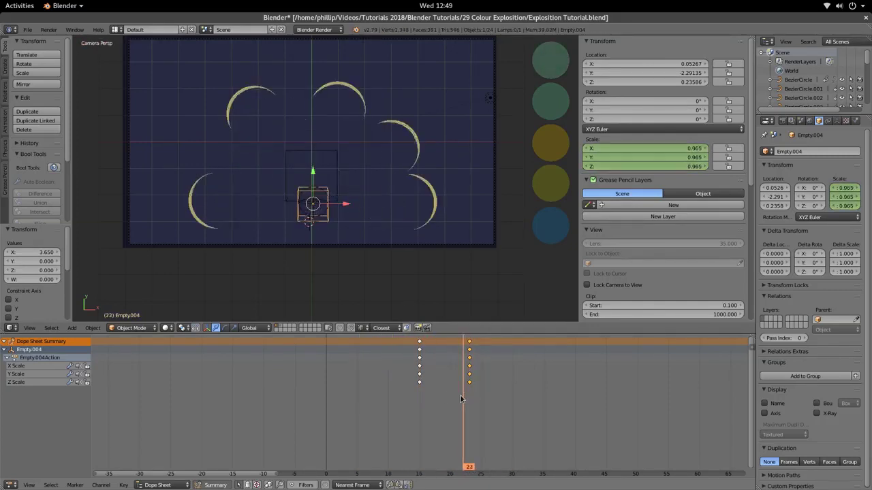
Move the cube empty's last scale keyframes to frame 20 and replay the animation.
key(g)
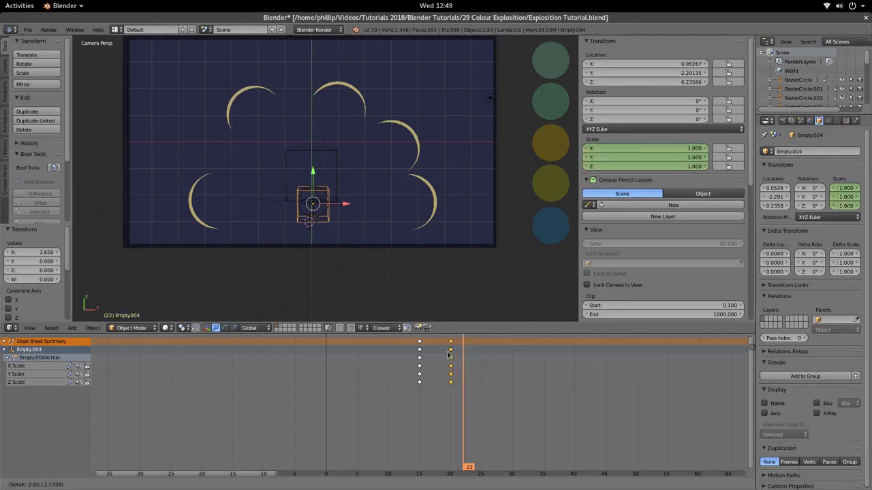
click(449, 355)
click(400, 368)
key(alt+a)
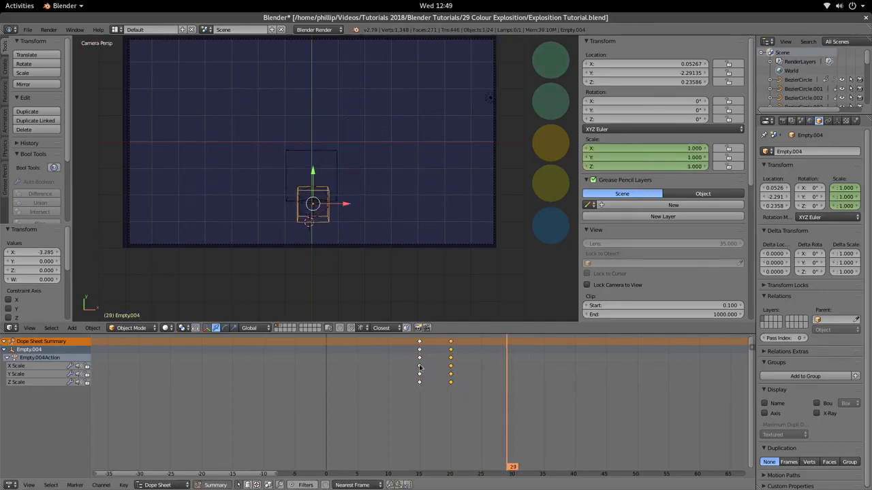
Move the cube empty's last scale keyframes to frame 26 and scrub through the resulting motion.
key(g)
click(476, 344)
key(g)
click(488, 347)
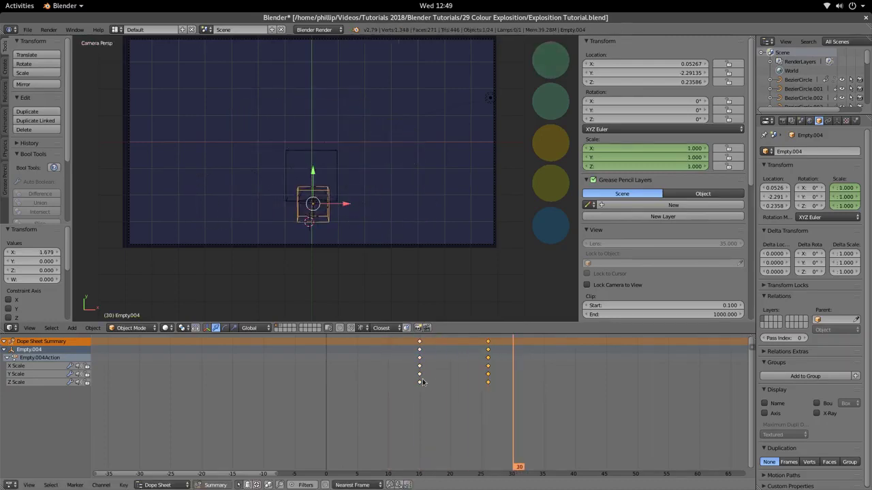
drag(488, 388, 454, 412)
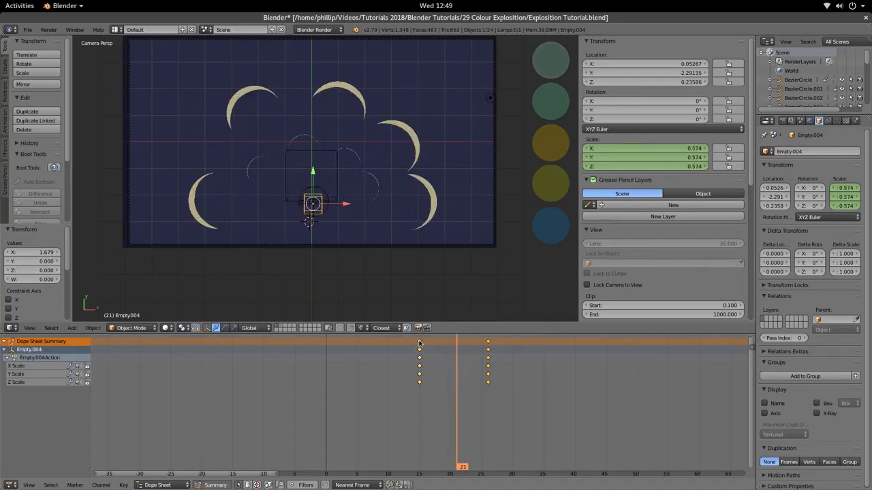
Shift all of the cube empty's scale keyframes three frames earlier, to frames 12 and 23, and play back the animation.
key(g)
click(400, 353)
key(alt+a)
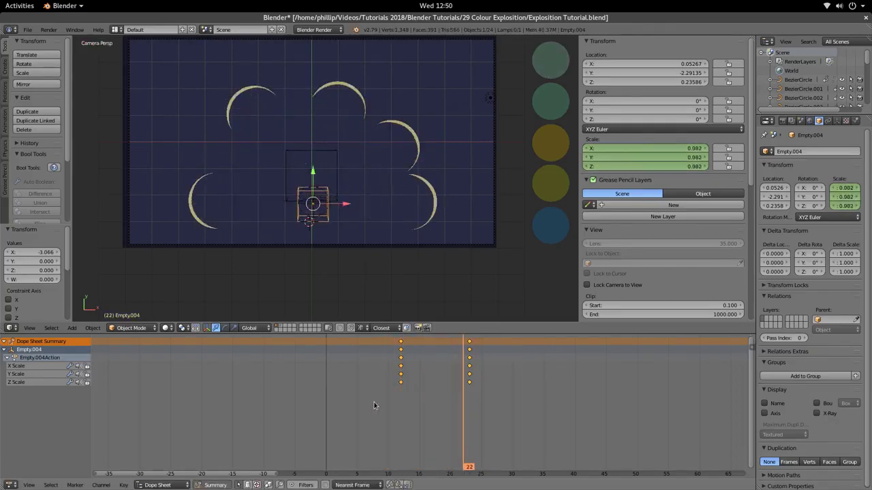
key(alt+a)
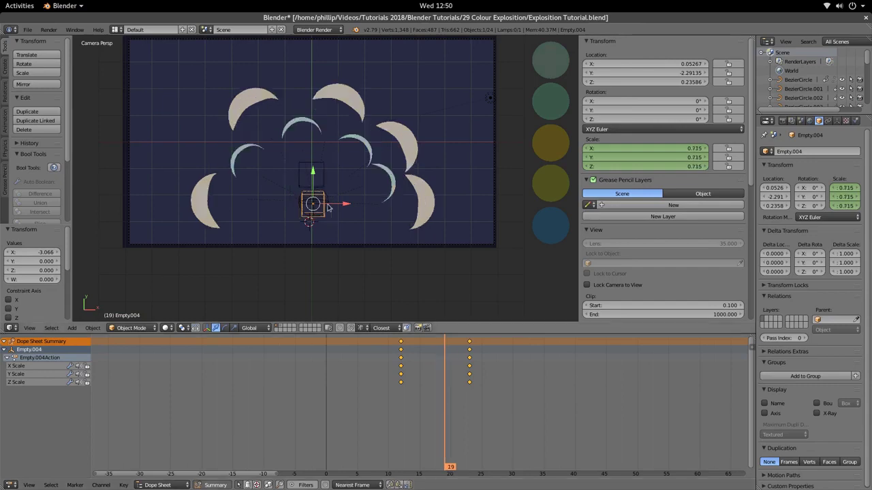
Select the four green circles, shift all their keyframes to start at frame 19, and play back the animation.
right_click(259, 149)
shift+right_click(301, 124)
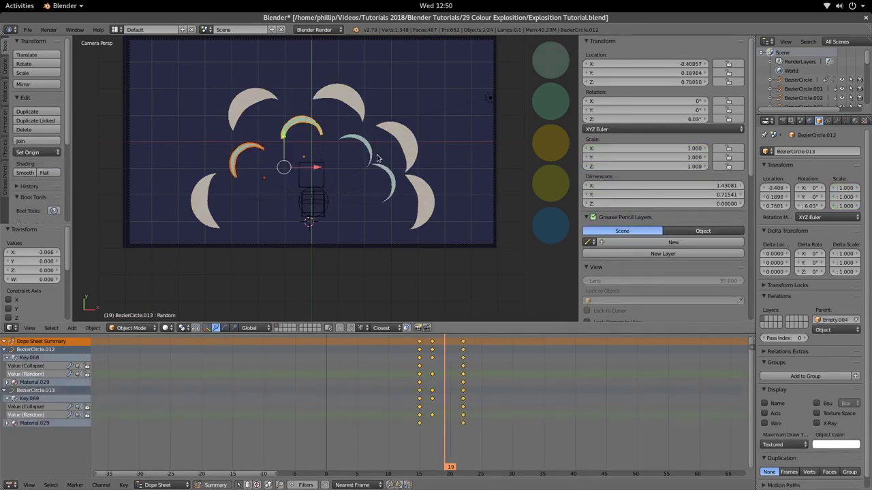
shift+right_click(373, 154)
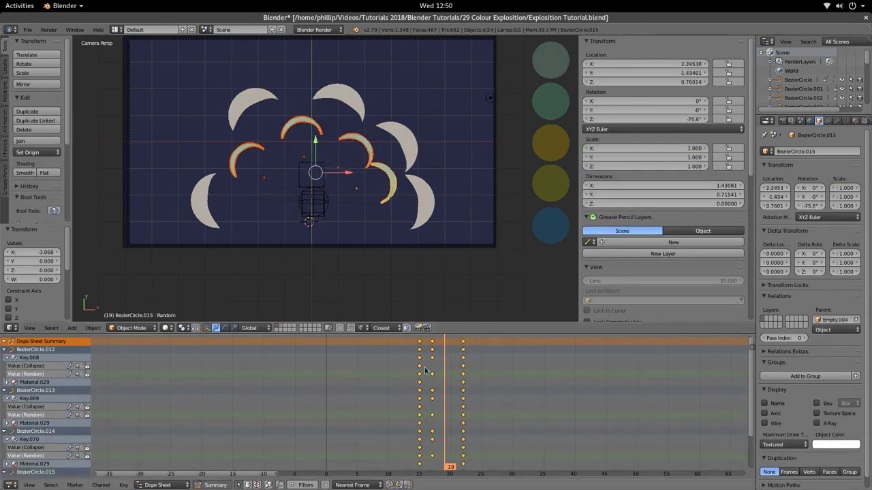
key(g)
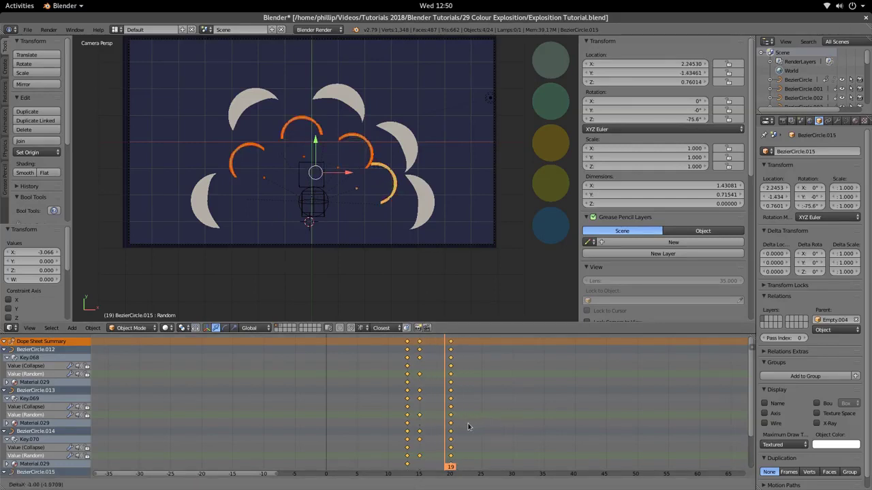
click(507, 435)
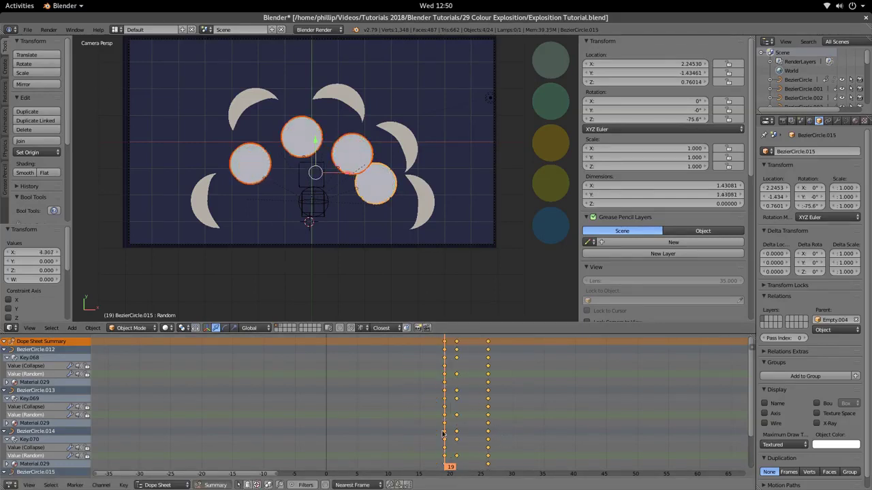
key(alt+a)
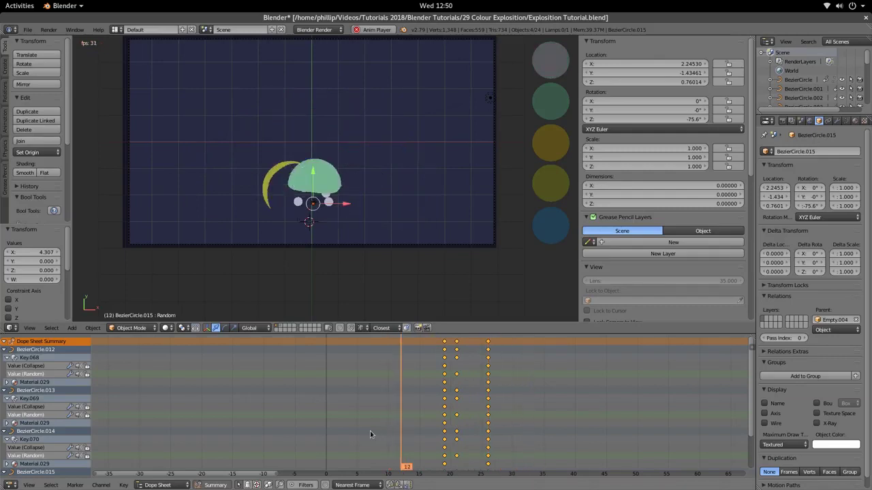
key(alt+a)
mouse_move(481, 429)
mouse_down()
mouse_move(415, 450)
mouse_move(482, 444)
mouse_up()
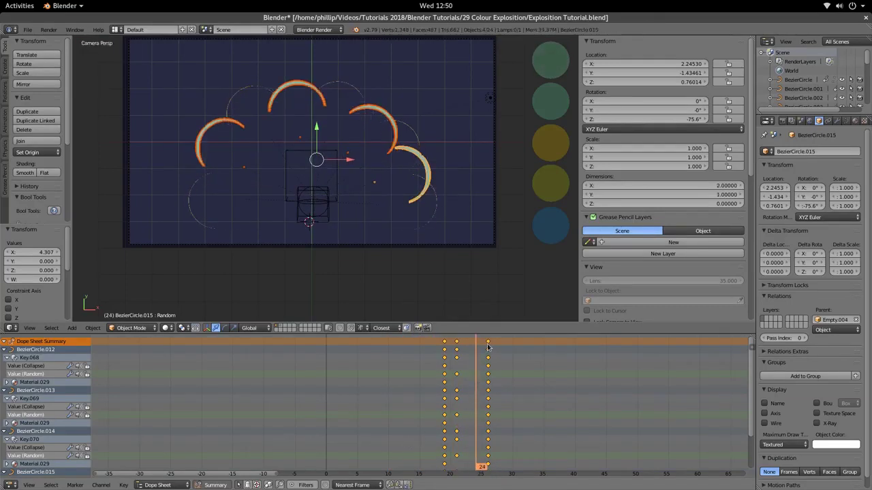
Move only the green circles' last keyframes to frame 32 and play back the animation.
key(g)
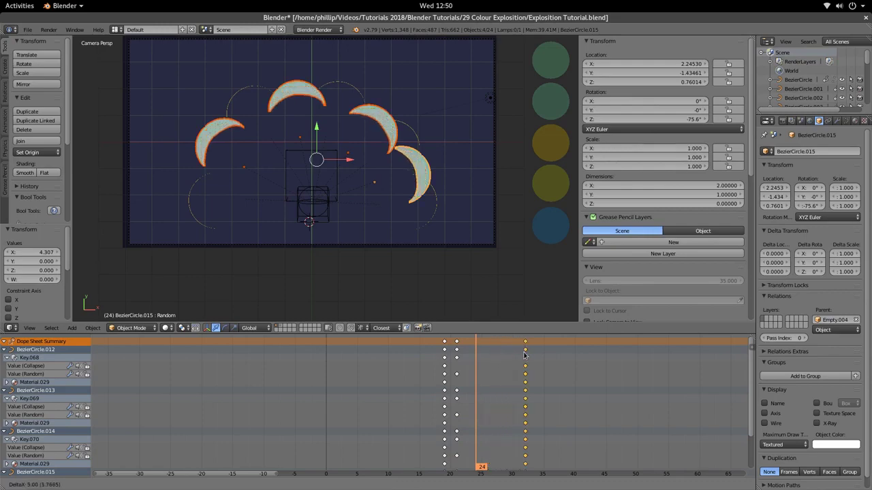
click(525, 354)
key(alt+a)
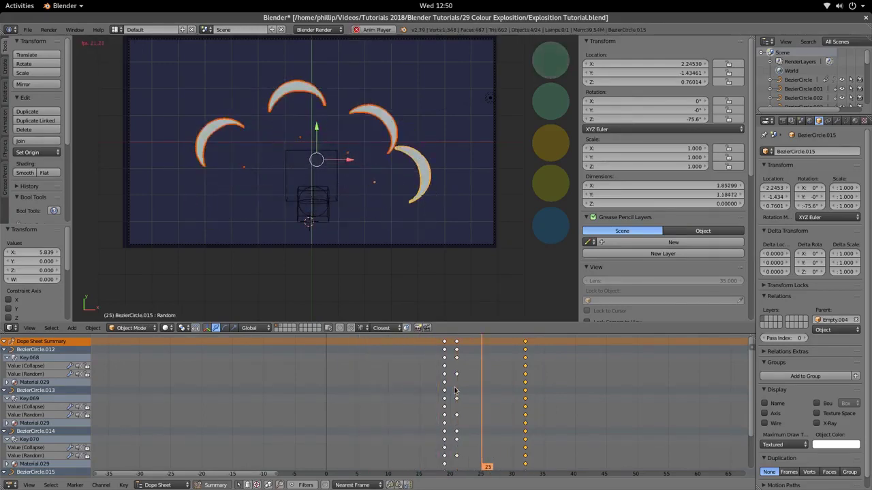
Move the cube empty's scale keyframes to frames 10 and 21 and play back the animation in the camera view.
key(alt+a)
key(a)
key(a)
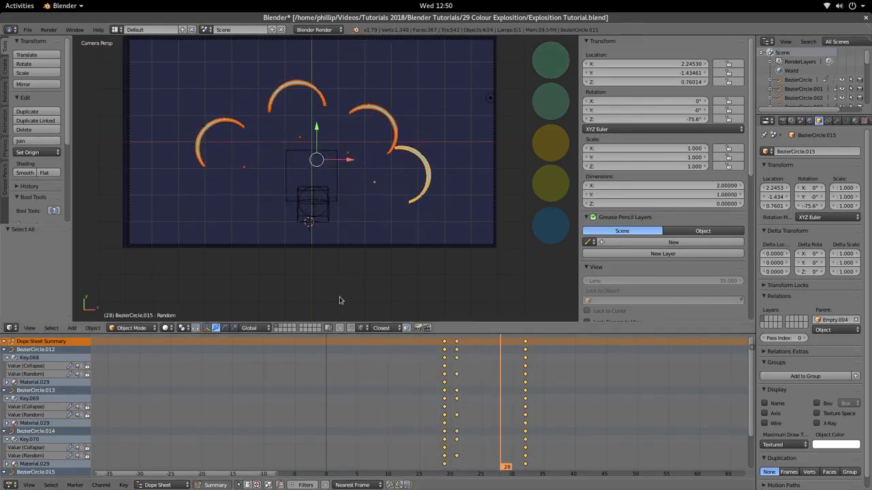
click(440, 402)
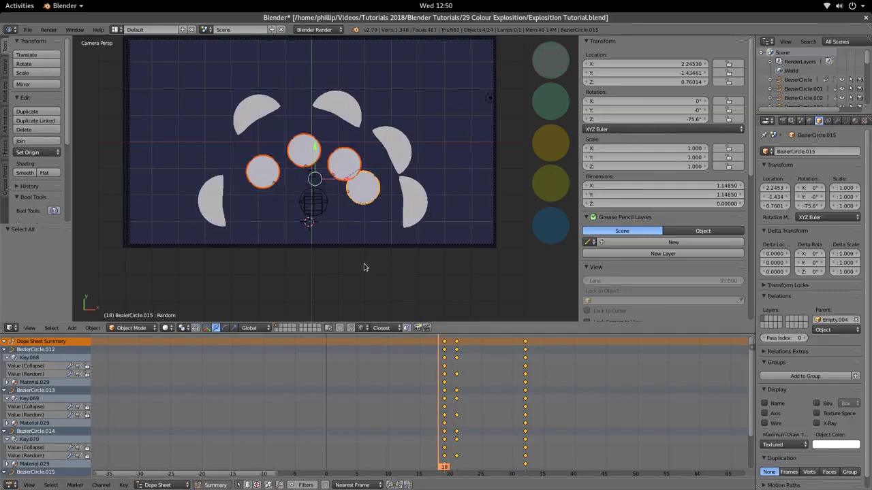
scroll(314, 252, up, 3)
right_click(317, 240)
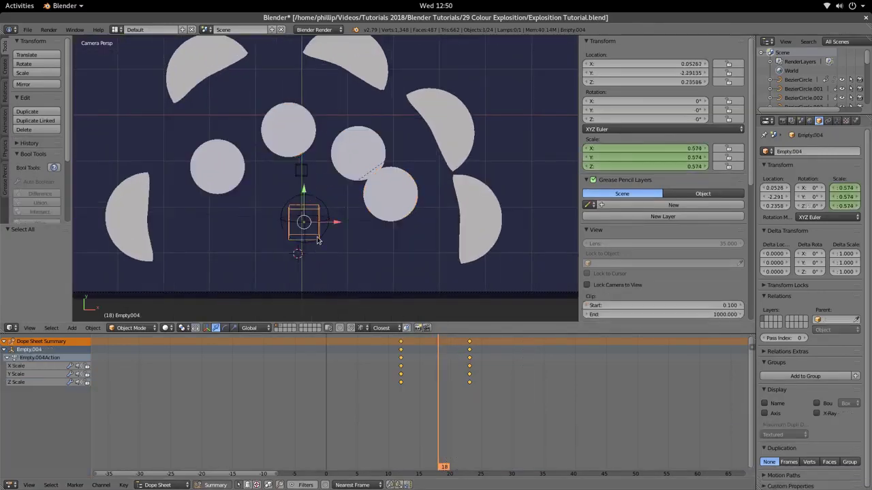
key(g)
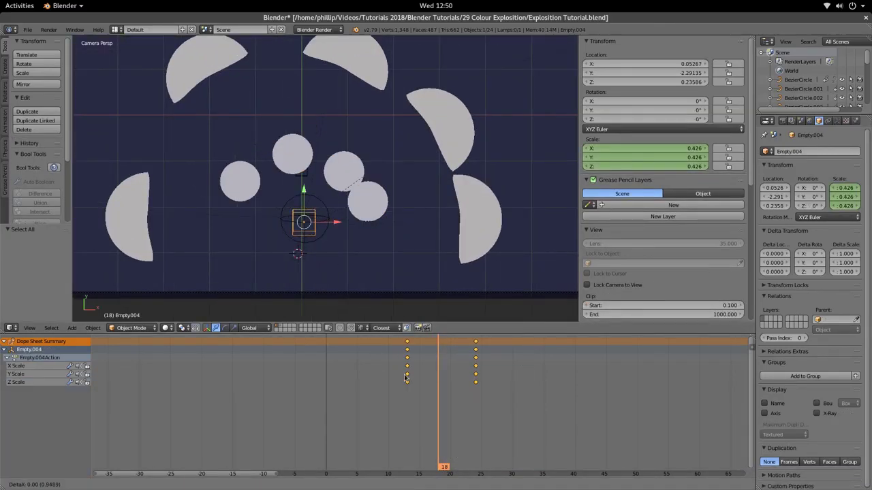
click(389, 380)
key(alt+a)
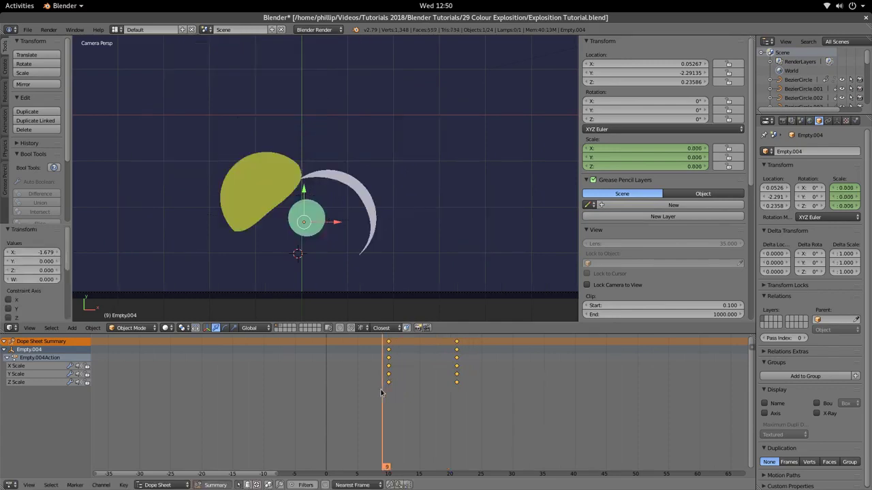
key(KP_0)
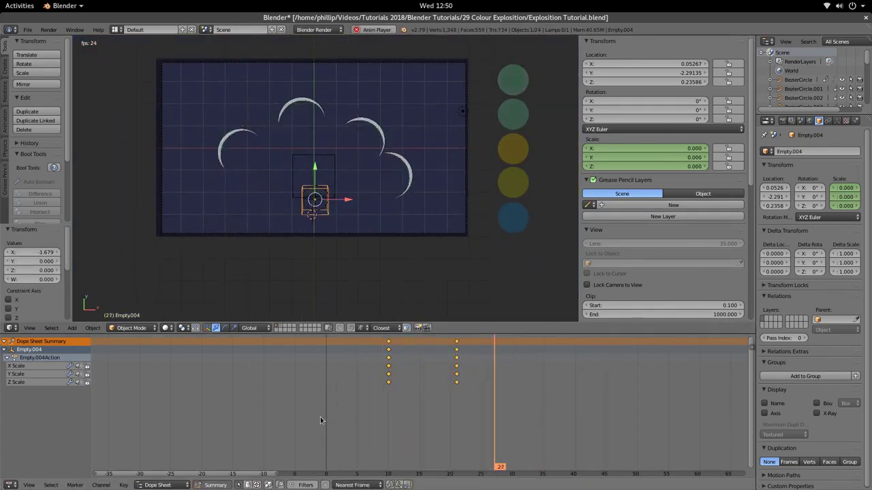
Shift the cube empty's scale keyframes two frames earlier, to frames 8 and 19, then play back and scrub the animation.
key(alt+a)
key(g)
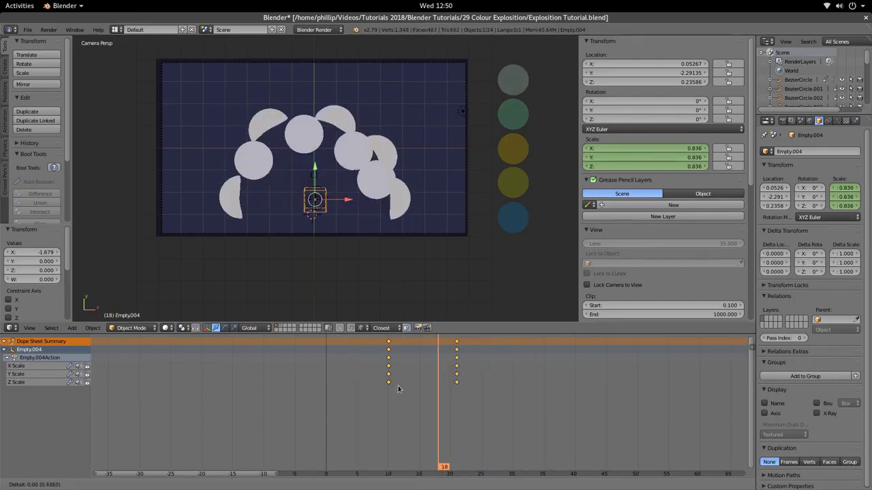
click(366, 394)
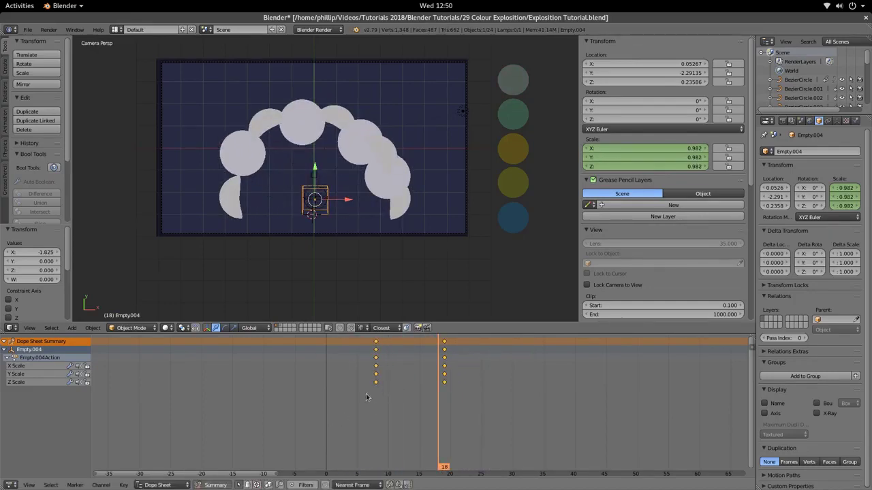
key(alt+a)
key(alt+a)
click(385, 399)
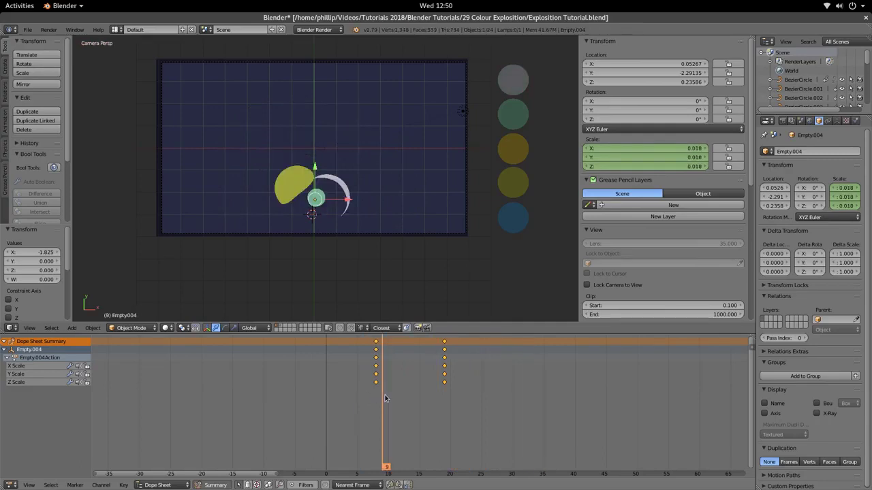
drag(402, 391, 458, 407)
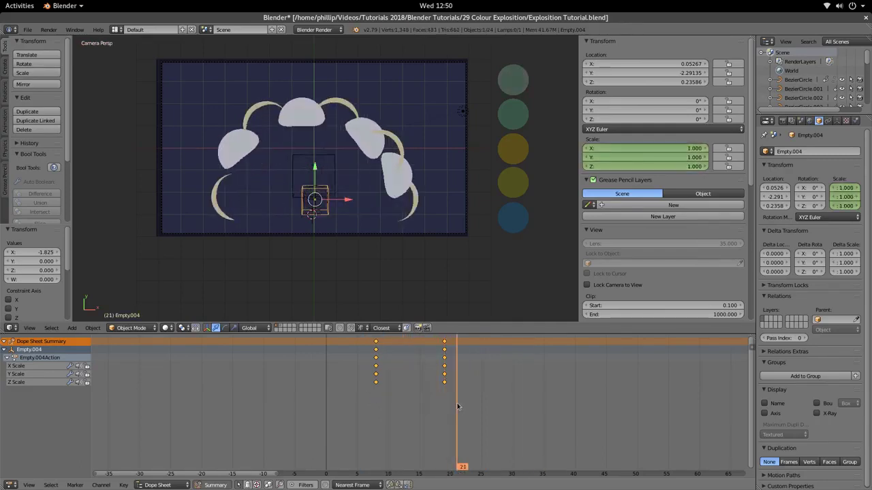
Select the four green circles, shift all their keyframes two frames earlier to start at frame 17, and play back the animation.
right_click(257, 152)
right_click(238, 146)
shift+right_click(301, 113)
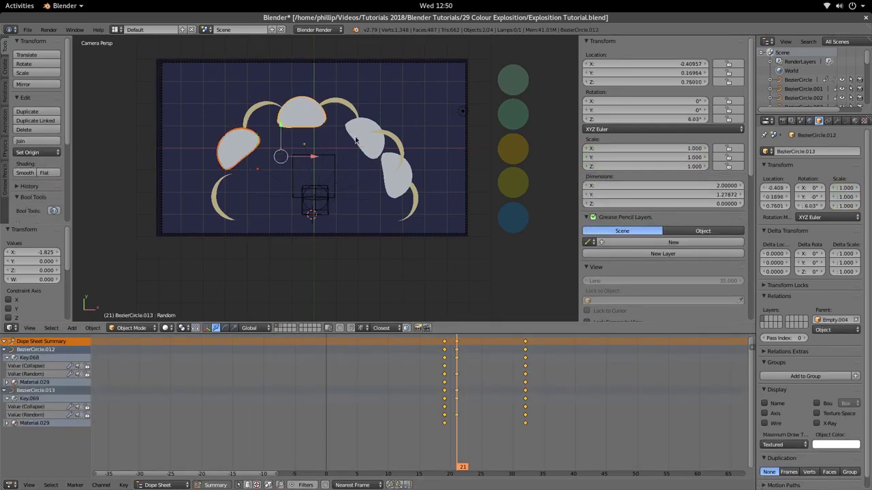
shift+right_click(406, 196)
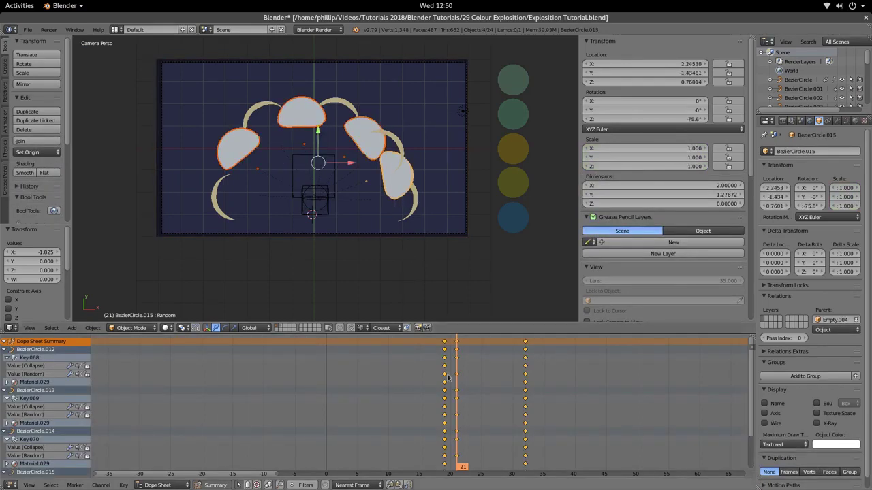
key(a)
key(g)
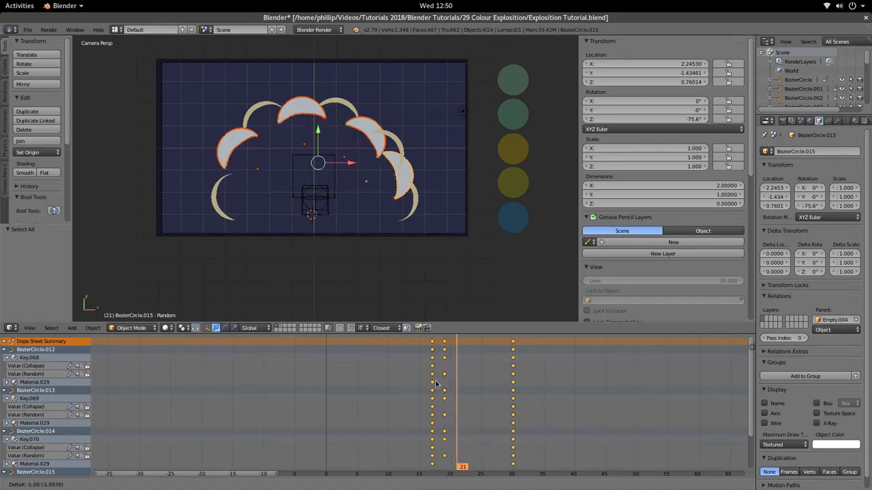
click(436, 386)
key(alt+a)
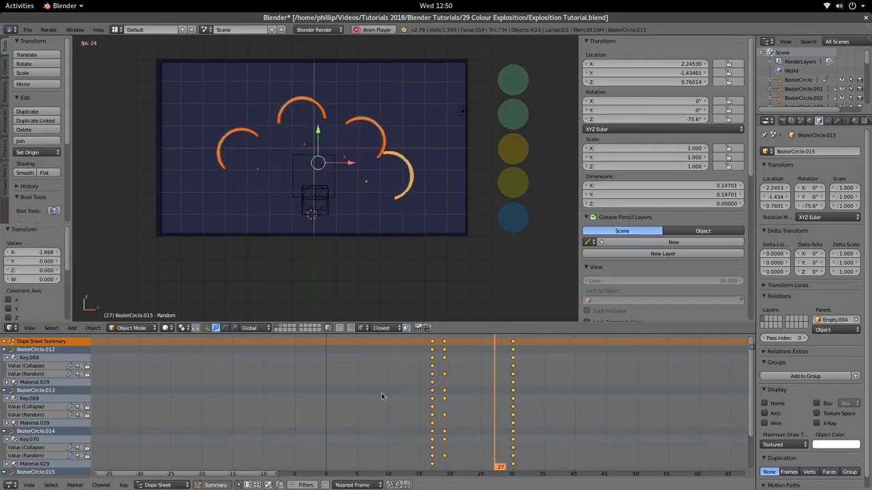
key(alt+a)
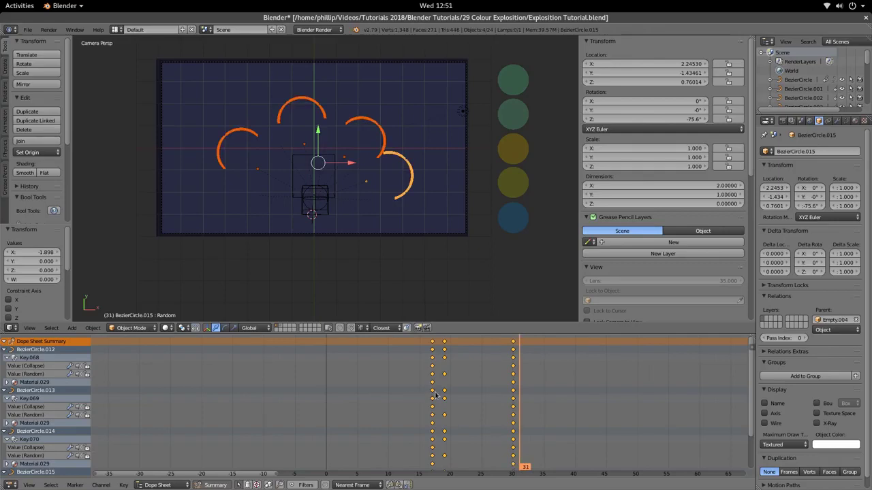
Shift all the green circles' keyframes one more frame earlier, to start at frame 16, then play back and scrub the animation.
key(g)
click(430, 395)
key(alt+a)
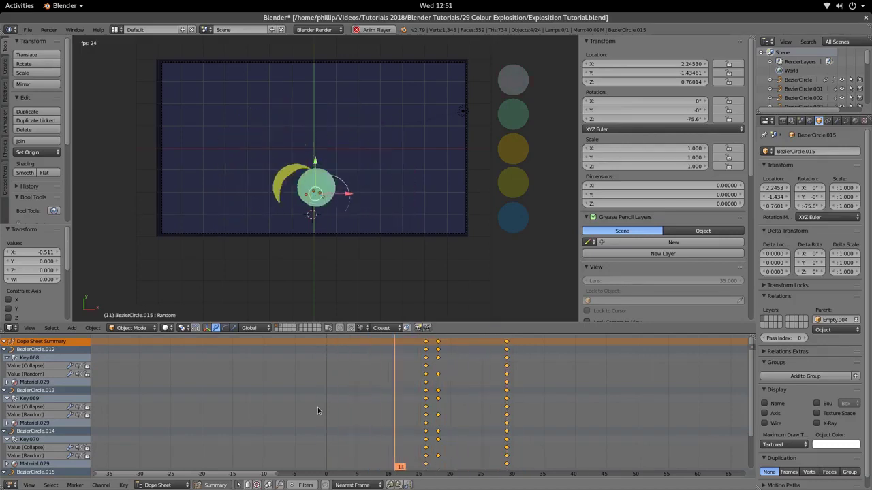
key(alt+a)
click(449, 400)
drag(449, 401, 327, 421)
key(alt+a)
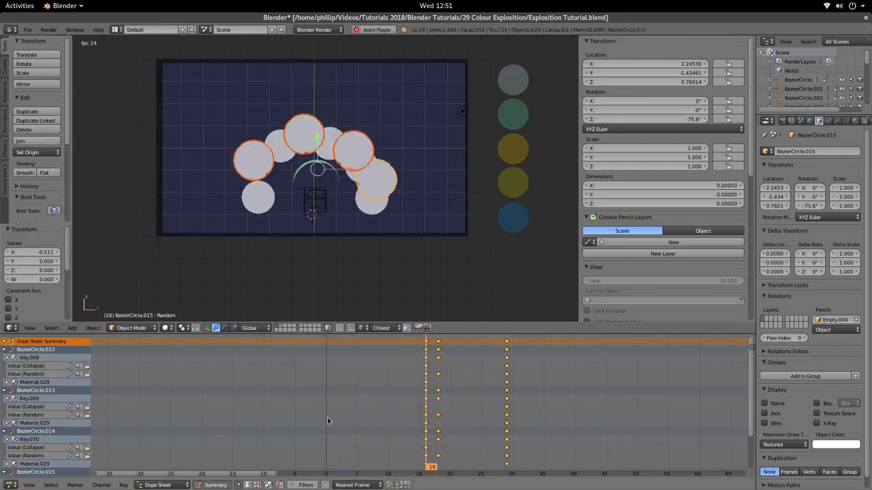
key(alt+a)
mouse_move(446, 400)
mouse_down()
mouse_move(413, 404)
mouse_move(444, 405)
mouse_up()
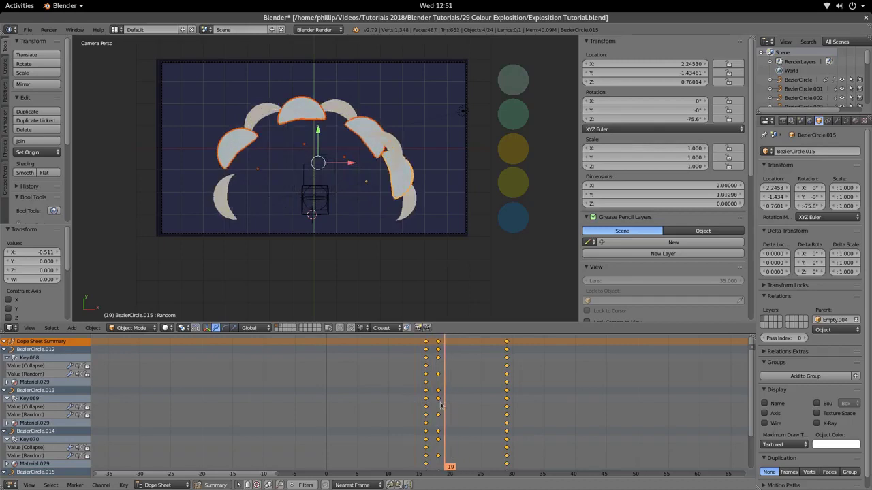
Select the two leftmost green circles and their Material.029 keyframes, and expand the diffuse colour channels in the dope sheet.
right_click(235, 141)
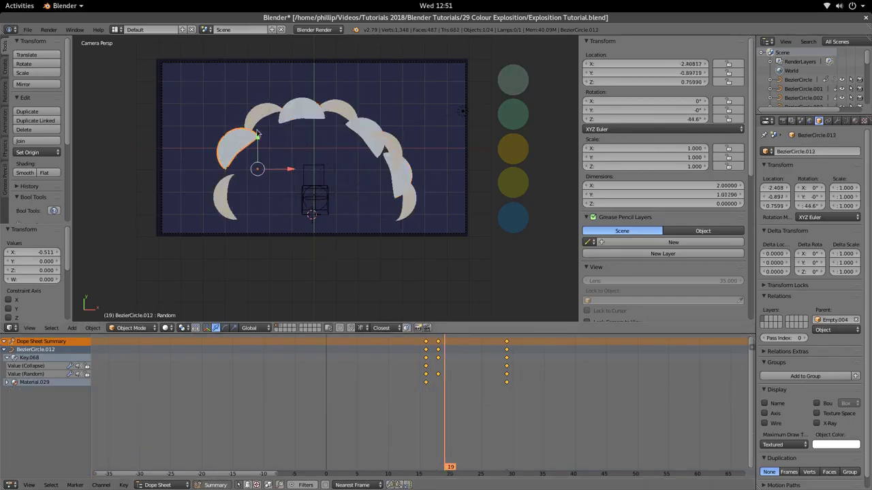
shift+right_click(305, 122)
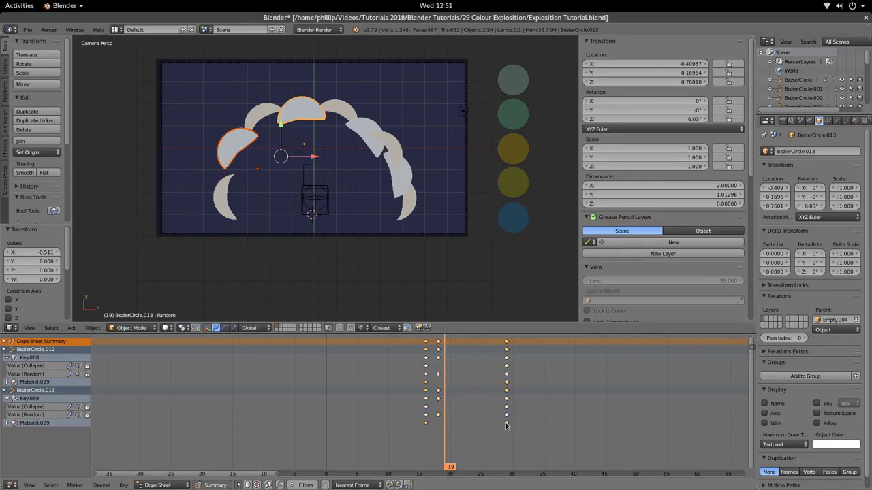
key(g)
key(Escape)
click(7, 424)
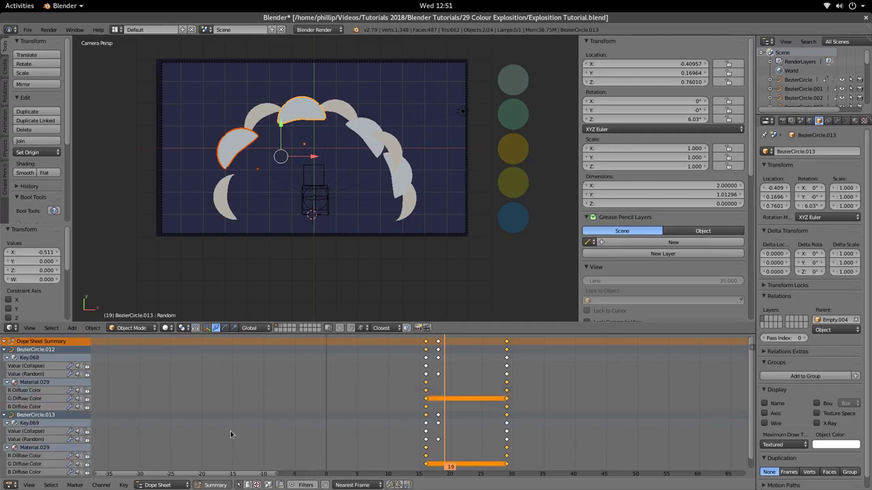
scroll(382, 435, down, 1)
middle_drag(381, 435, 312, 406)
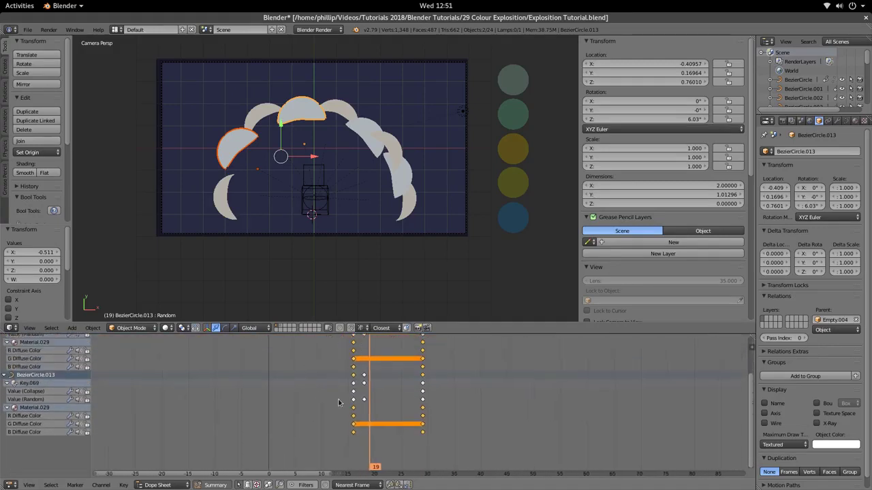
right_click(354, 405)
alt+right_click(354, 404)
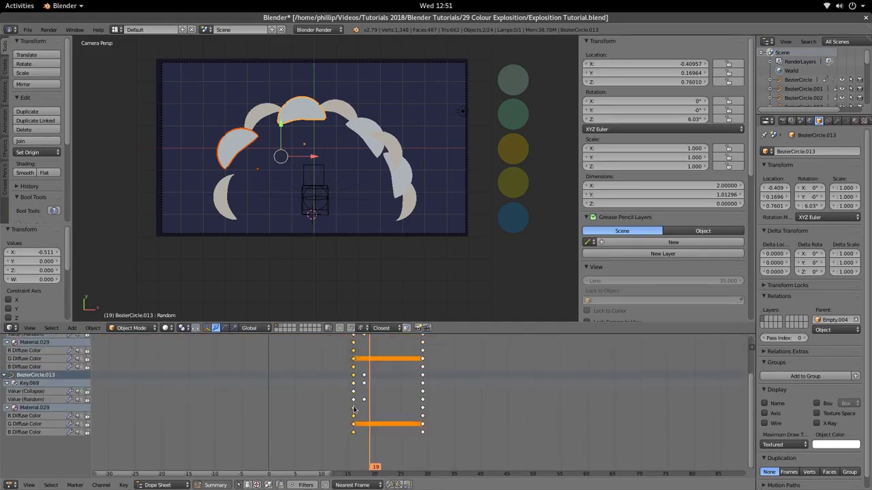
right_click(246, 142)
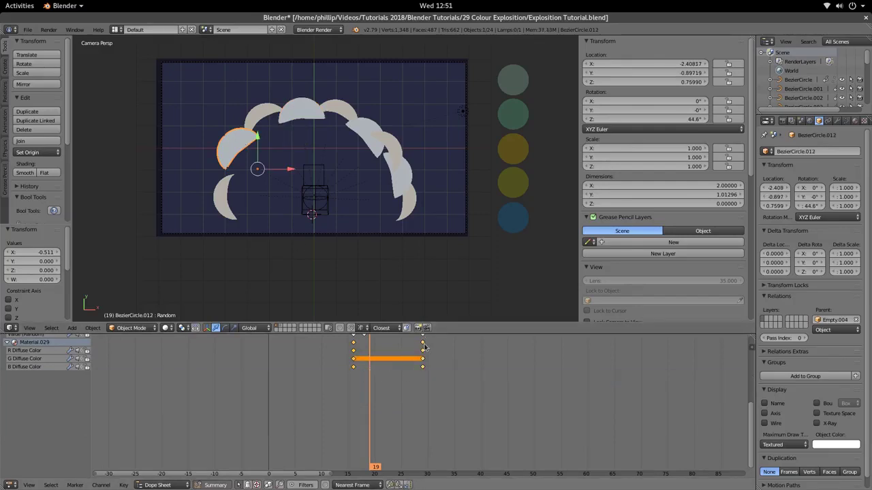
middle_drag(423, 348, 415, 409)
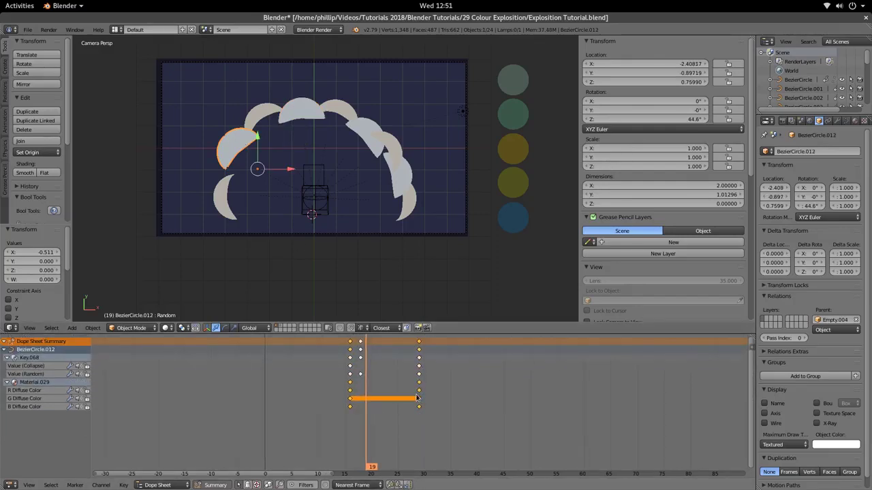
key(g)
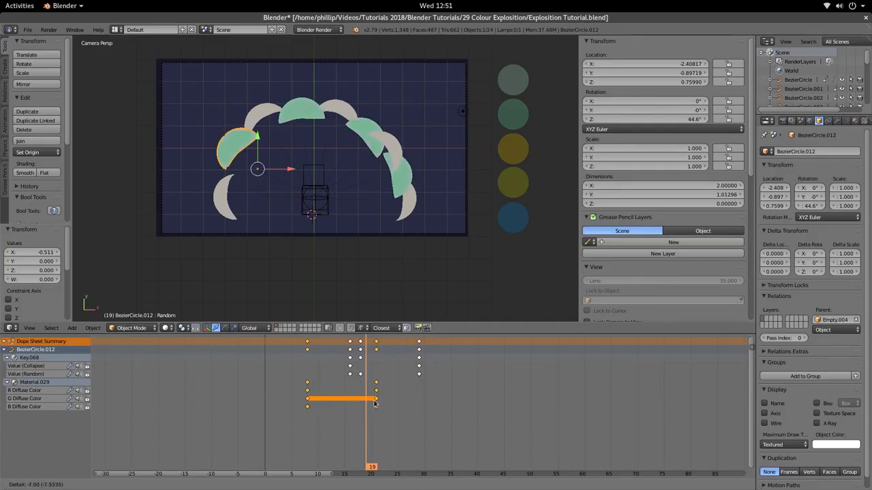
key(Escape)
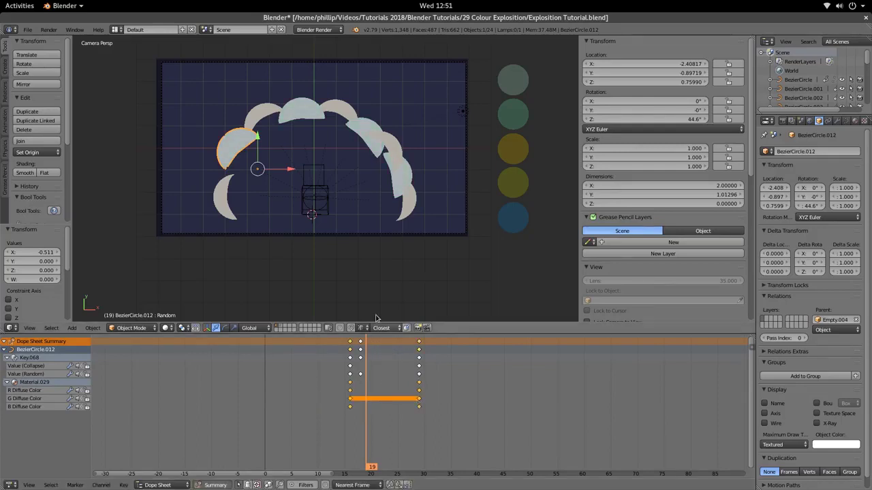
With the two leftmost green circles selected, shift their material colour keyframes four frames earlier, to frames 12 and 25, and play back the animation.
shift+right_click(294, 122)
middle_drag(403, 419, 411, 387)
key(g)
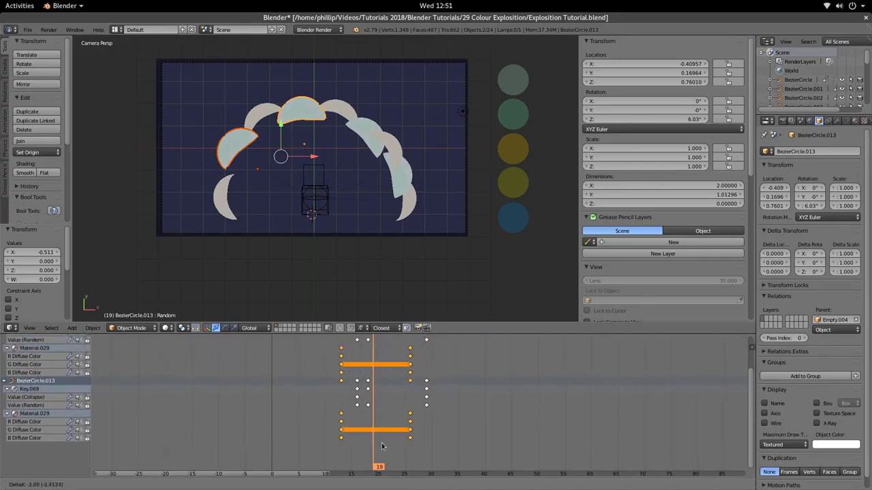
click(381, 446)
key(alt+a)
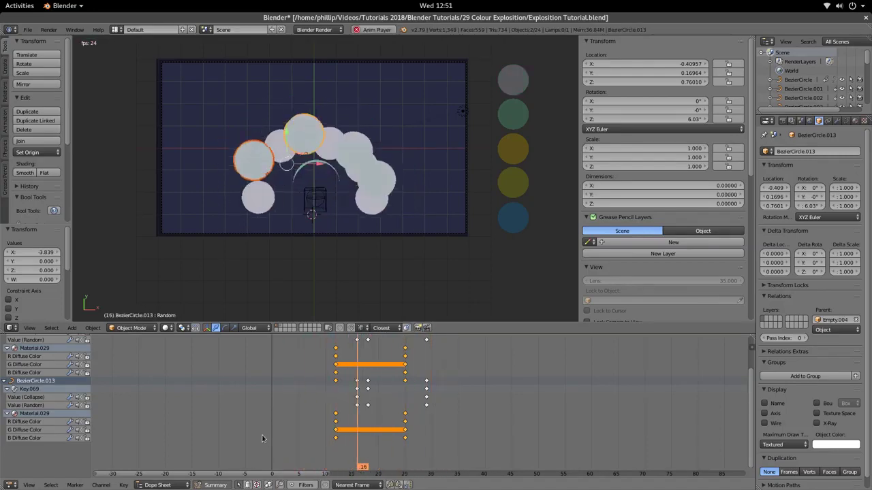
key(alt+a)
Try shifting the material colour keyframes to frames 9 and 22, play back the animation, and undo the shift.
key(g)
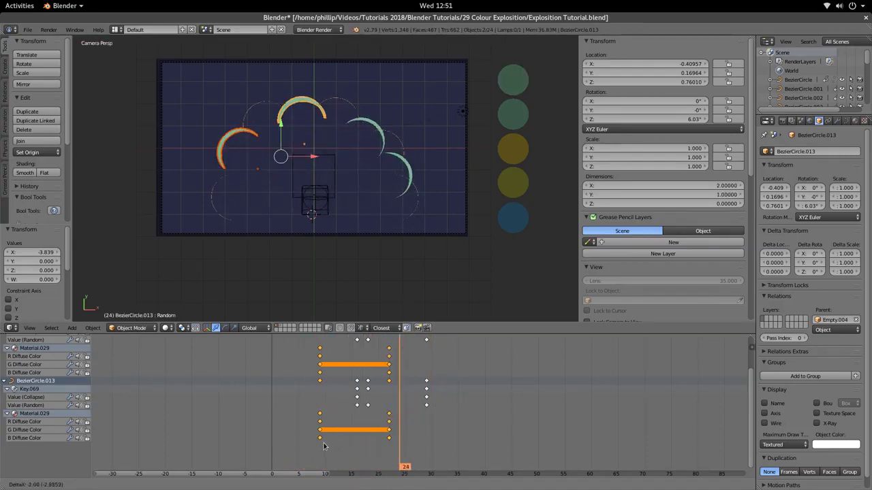
click(326, 444)
key(alt+a)
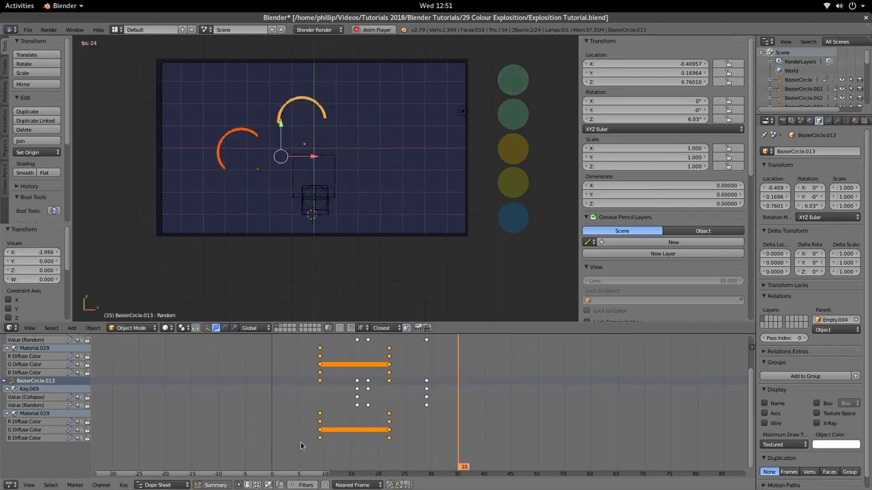
key(alt+a)
key(ctrl+z)
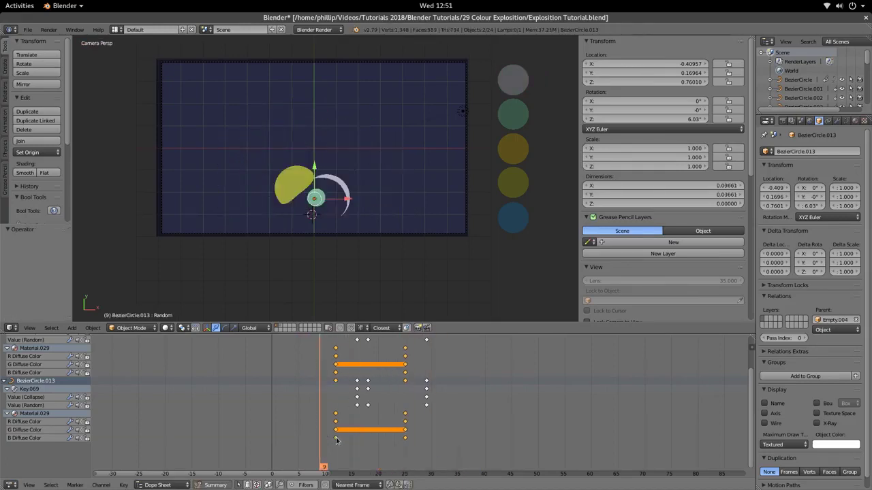
Scrub between frames 14 and 22 to examine the timing of the green circles' colour change.
key(Up)
key(Up)
key(Up)
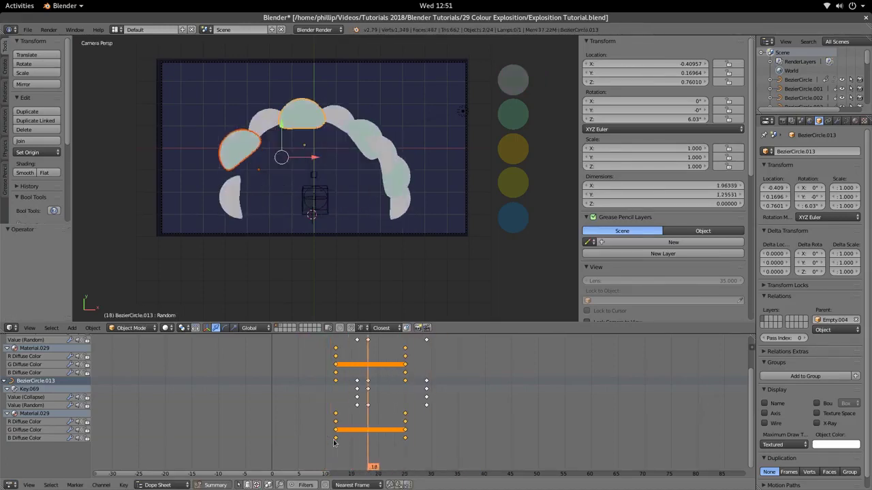
mouse_move(352, 444)
mouse_down()
mouse_move(402, 454)
mouse_move(307, 461)
mouse_move(345, 443)
mouse_up()
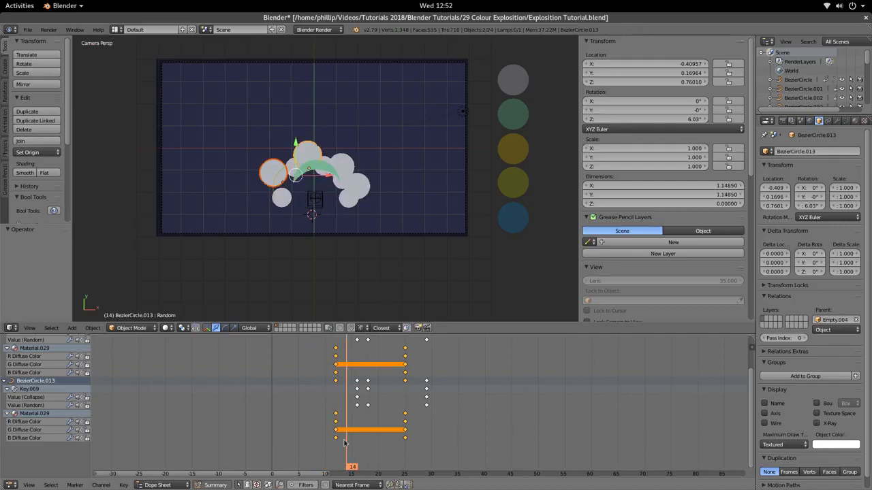
click(387, 358)
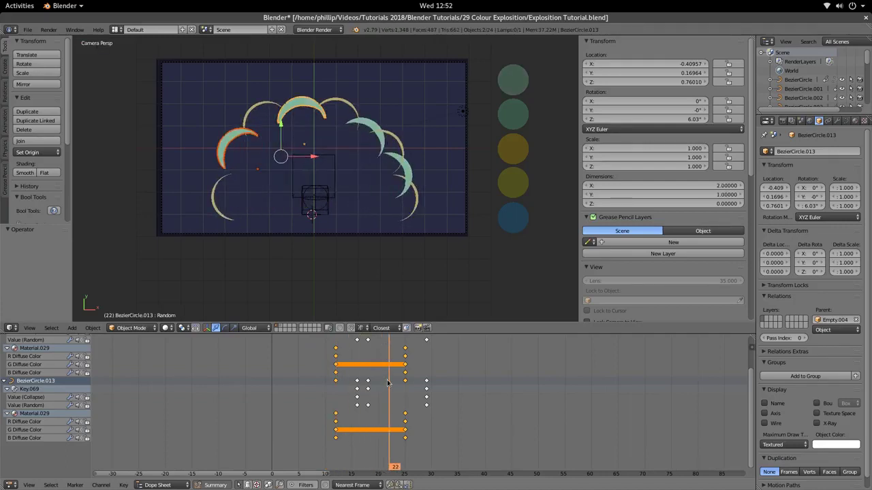
Add the upper-right green circle to the selection and scrub between frames 12 and 21 to examine its colour timing.
right_click(369, 123)
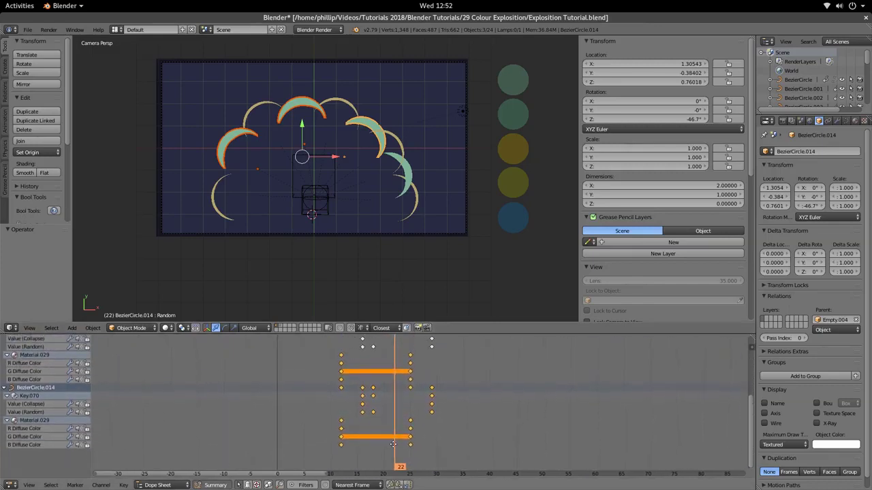
scroll(394, 436, up, 3)
scroll(395, 395, down, 3)
scroll(397, 368, up, 3)
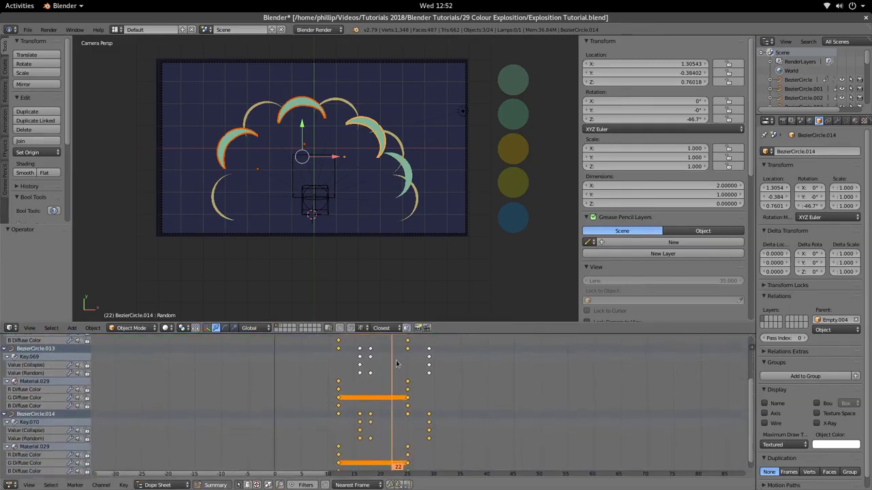
click(338, 433)
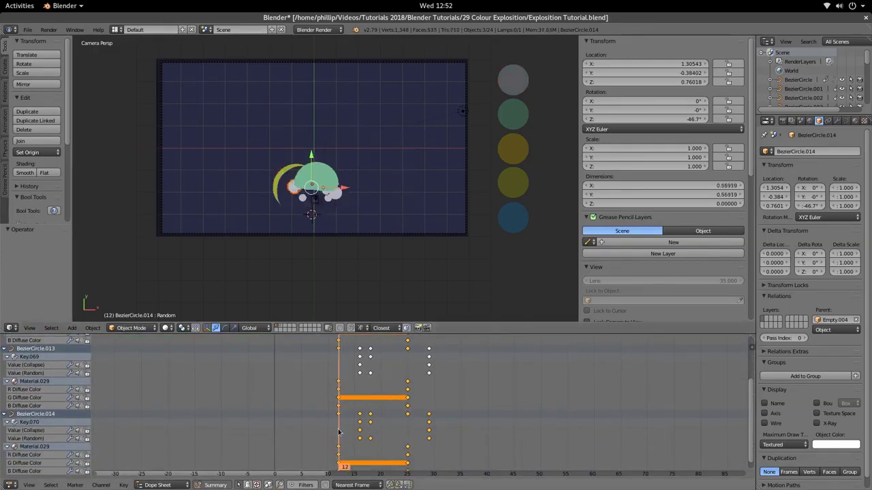
click(371, 383)
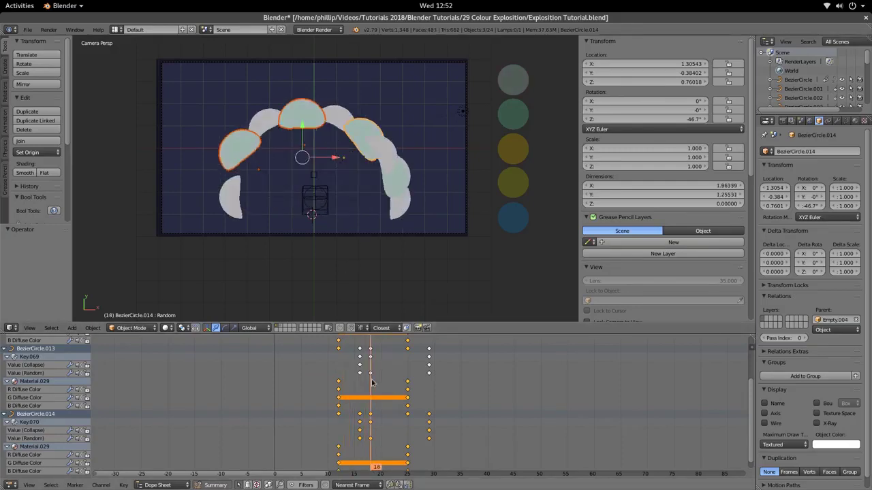
drag(371, 382, 387, 383)
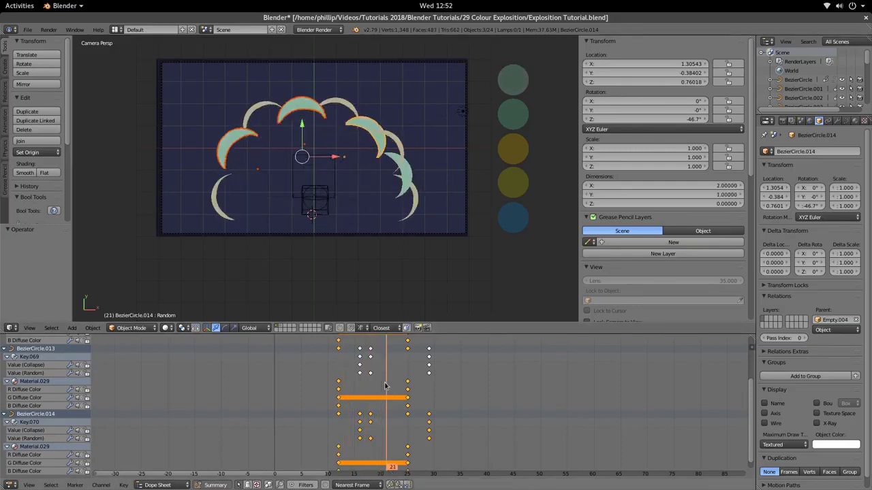
Select only the upper-right green circle, shift its Material.029 colour keyframes one frame later to frames 13 and 26, and play back the animation.
click(371, 120)
scroll(356, 354, up, 3)
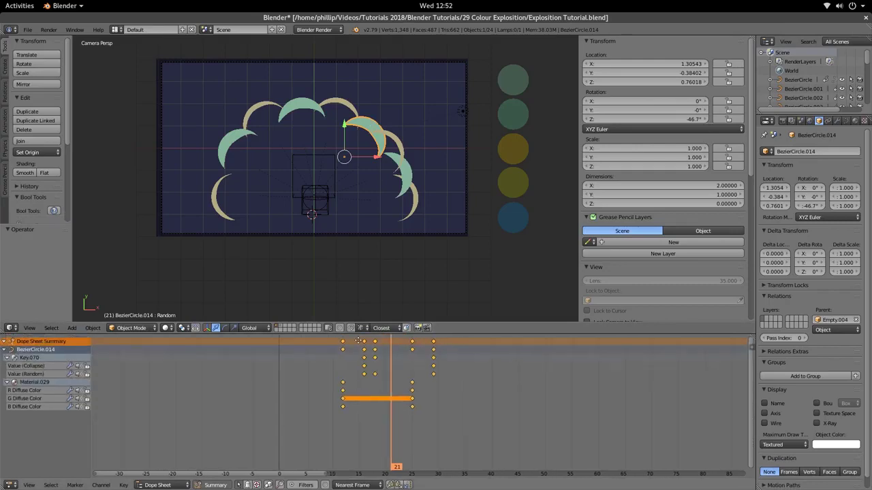
right_click(343, 391)
key(g)
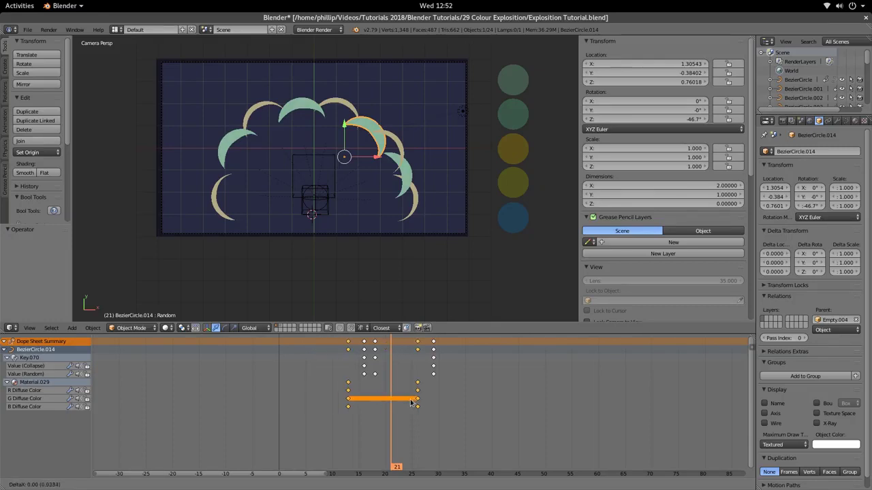
click(412, 403)
drag(412, 404, 393, 450)
key(alt+a)
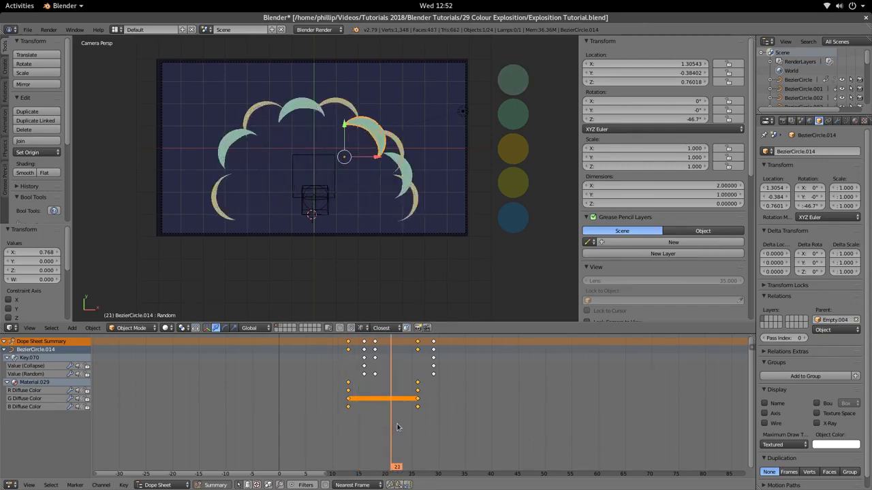
Move the green circle's material colour keyframes to frames 9 and 22 and play back the animation.
key(g)
click(372, 419)
key(alt+a)
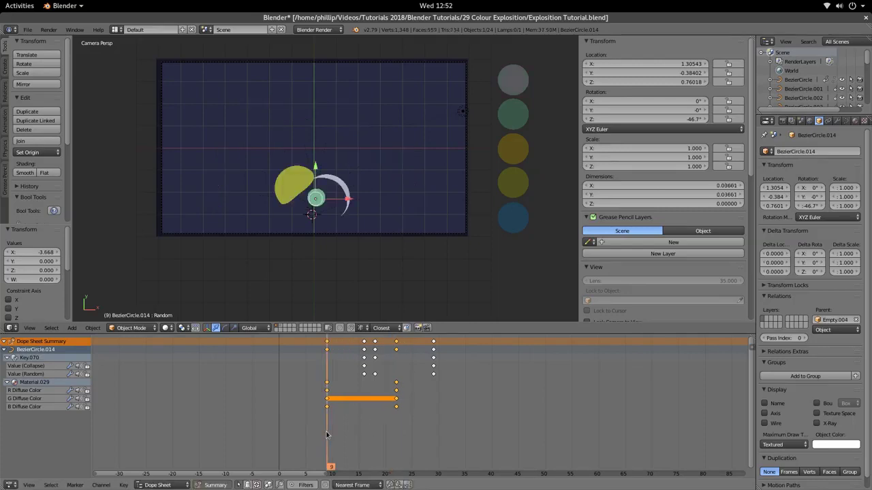
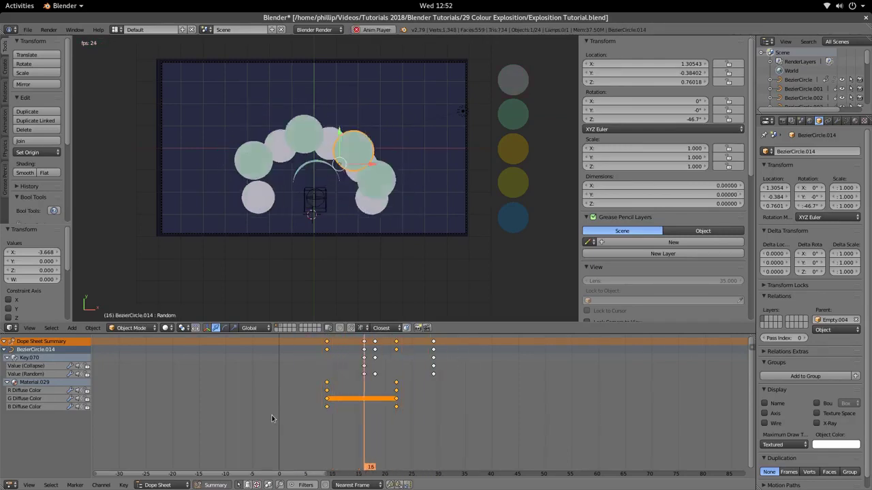
key(alt+a)
Move only the green material's first colour keyframes to frame 11, play back the animation and scrub through the result.
drag(334, 398, 322, 394)
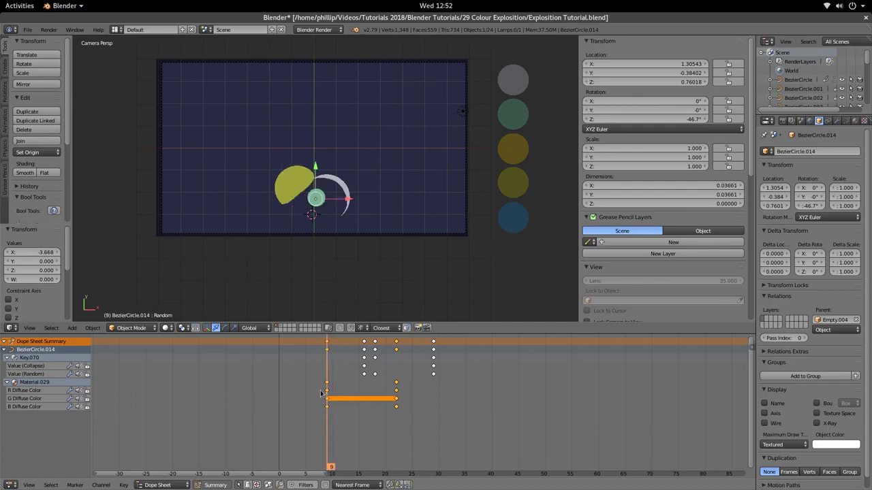
key(g)
click(340, 397)
key(alt+a)
key(alt+a)
drag(325, 410, 390, 442)
Select the yellow circle just right of the top green one, shift its Material.028 diffuse colour keyframes to frames 11 and 20, and play back the animation.
right_click(344, 109)
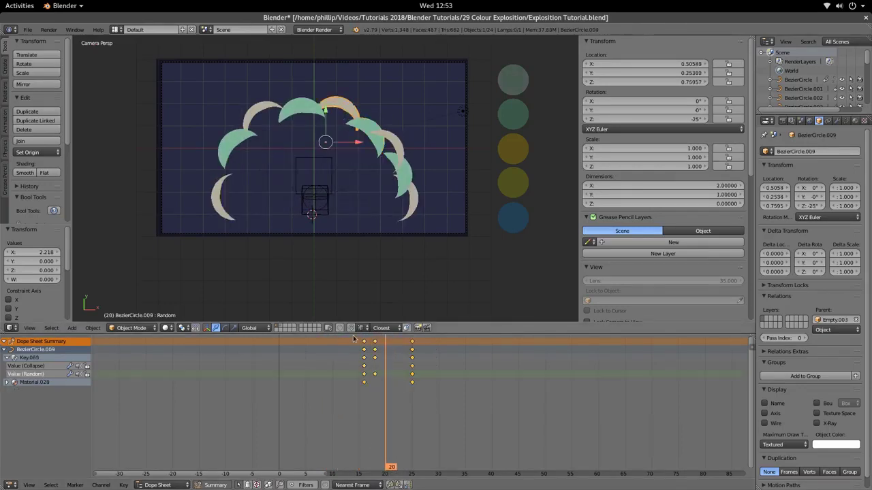
right_click(364, 384)
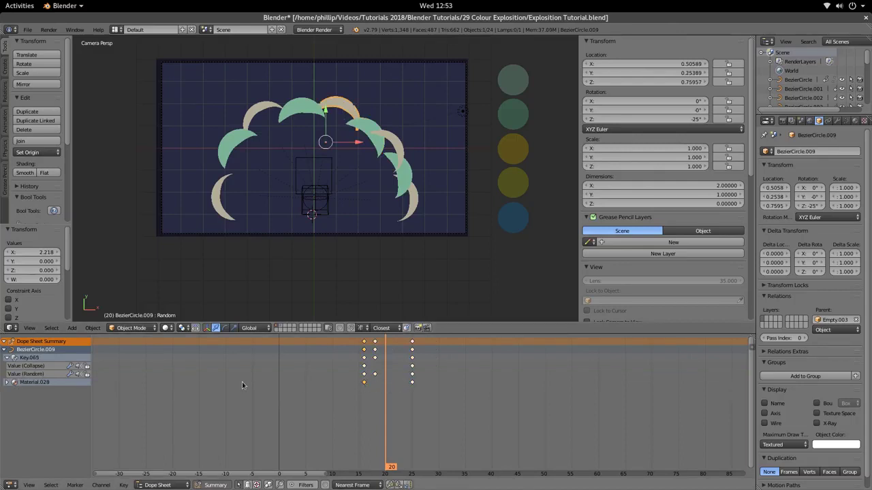
click(6, 383)
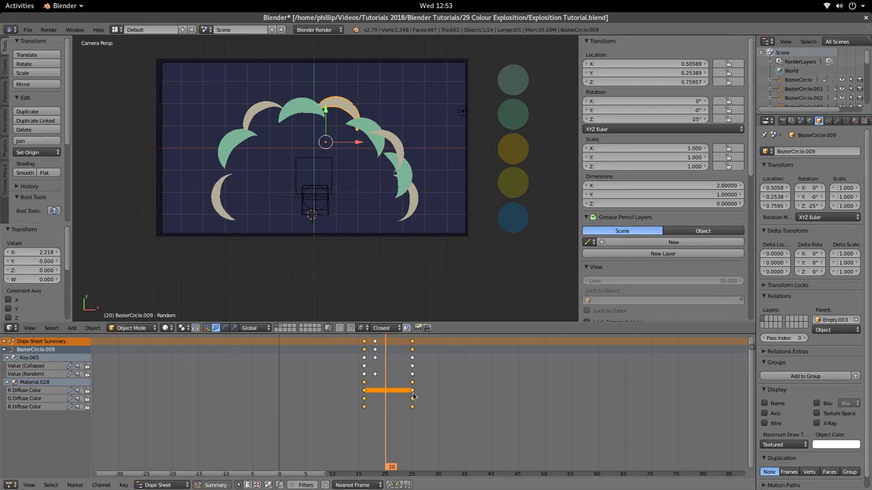
key(g)
click(386, 395)
key(alt+a)
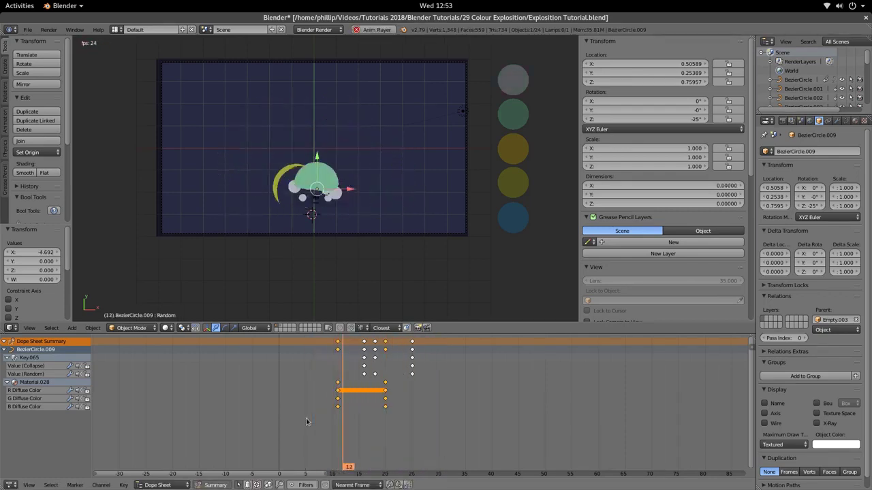
key(alt+a)
drag(340, 428, 293, 442)
key(alt+a)
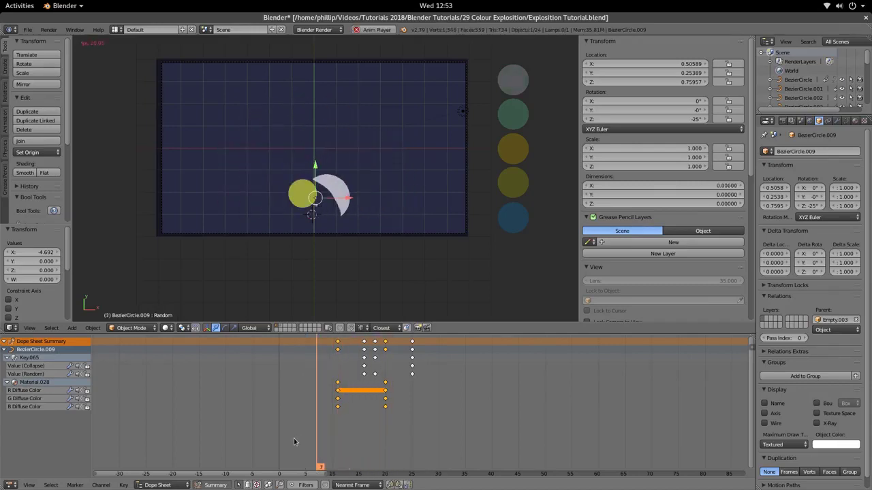
key(alt+a)
drag(391, 442, 382, 447)
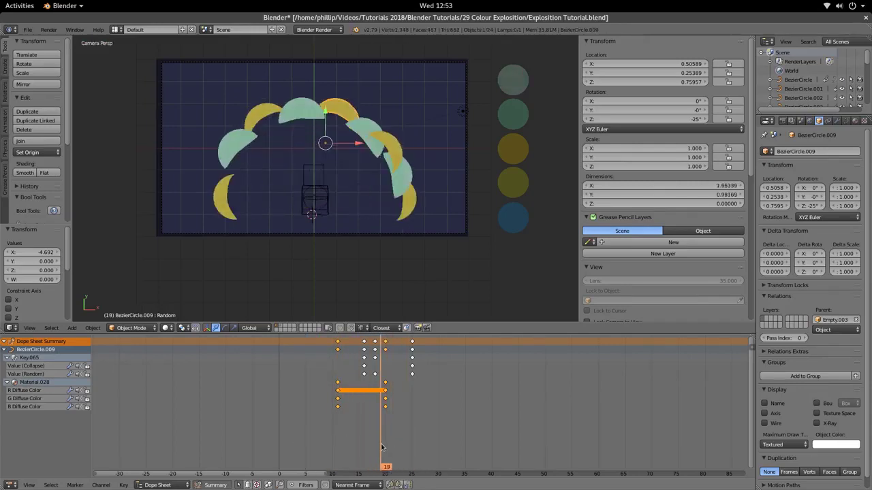
Make materials and textures single-user for the yellow circle beside the top green one and for the lower-right yellow circle.
key(u)
click(334, 111)
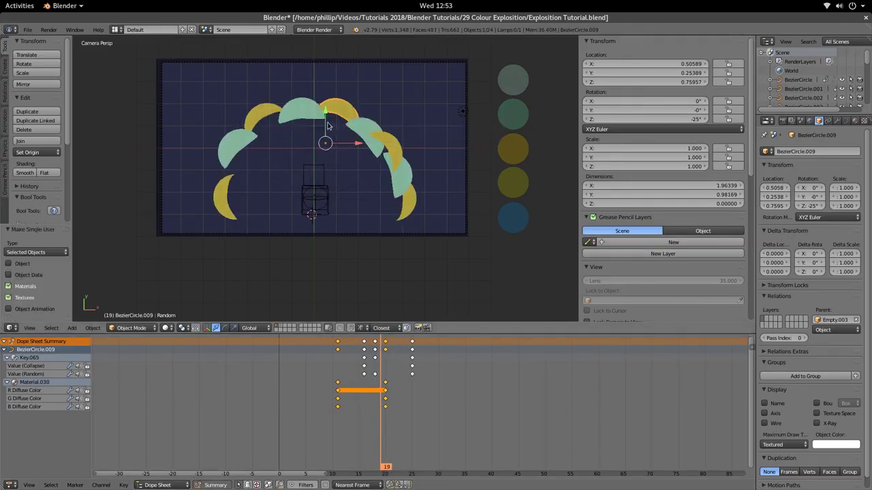
right_click(409, 207)
key(u)
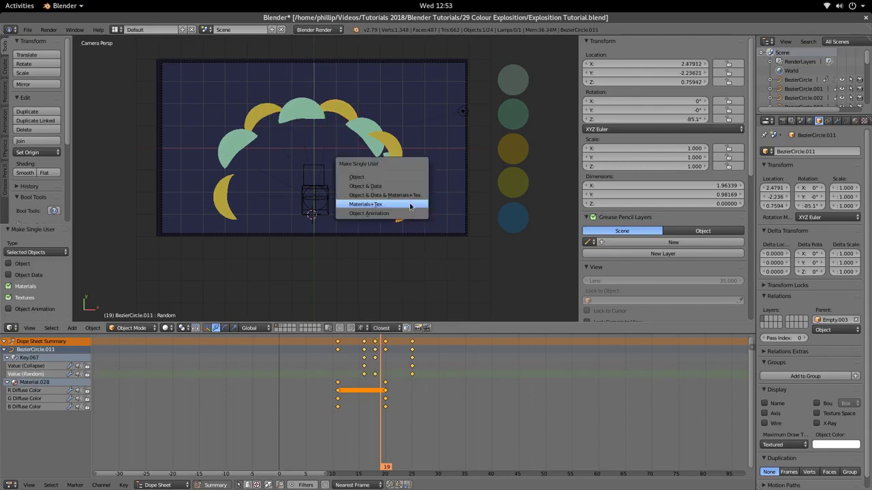
click(410, 204)
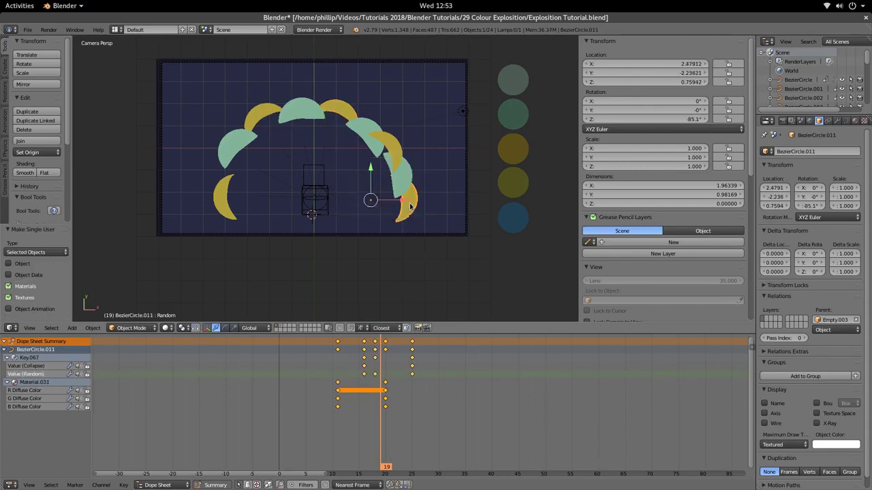
Make materials and textures single-user for the top green circle and the lower-right green circle.
right_click(288, 124)
key(u)
click(287, 123)
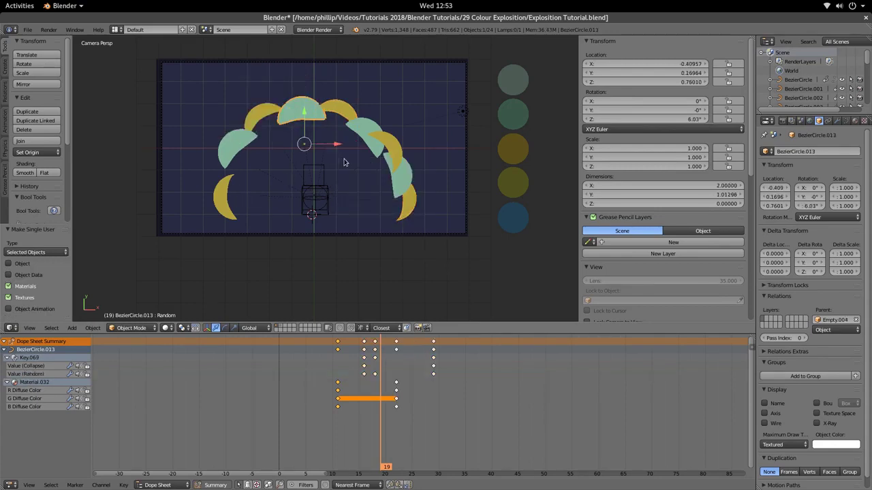
right_click(390, 188)
key(u)
click(391, 187)
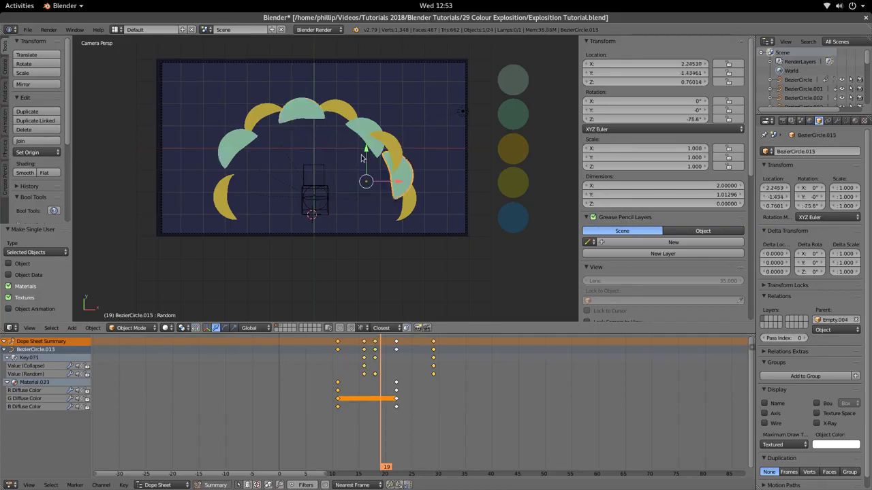
Select the blue sample circle and copy its material's diffuse colour as the hex value 63BAE7.
right_click(256, 108)
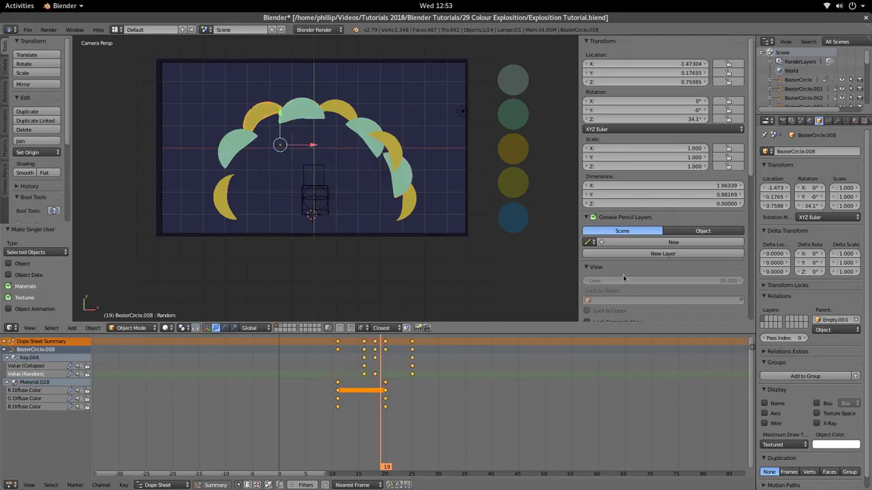
right_click(525, 221)
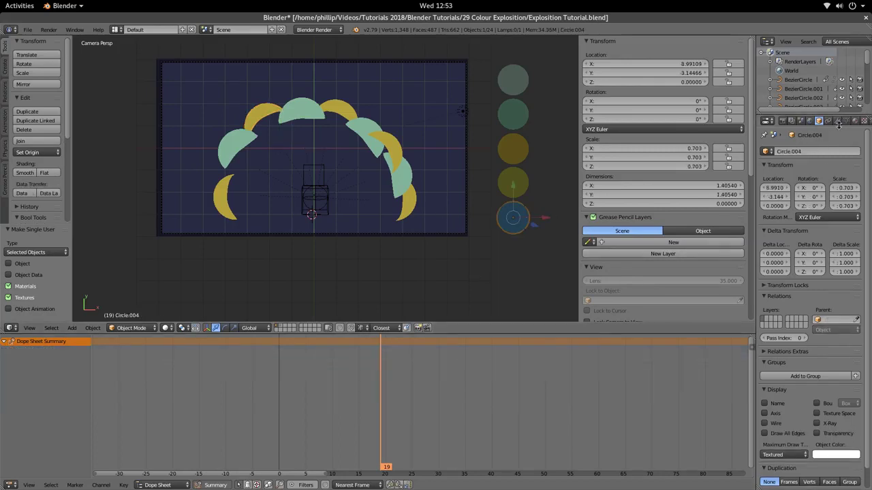
click(855, 120)
click(788, 233)
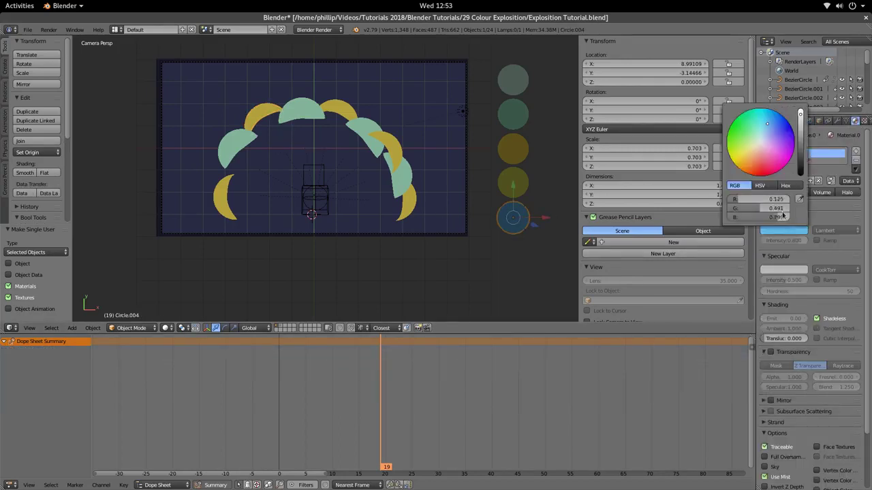
click(785, 185)
click(769, 199)
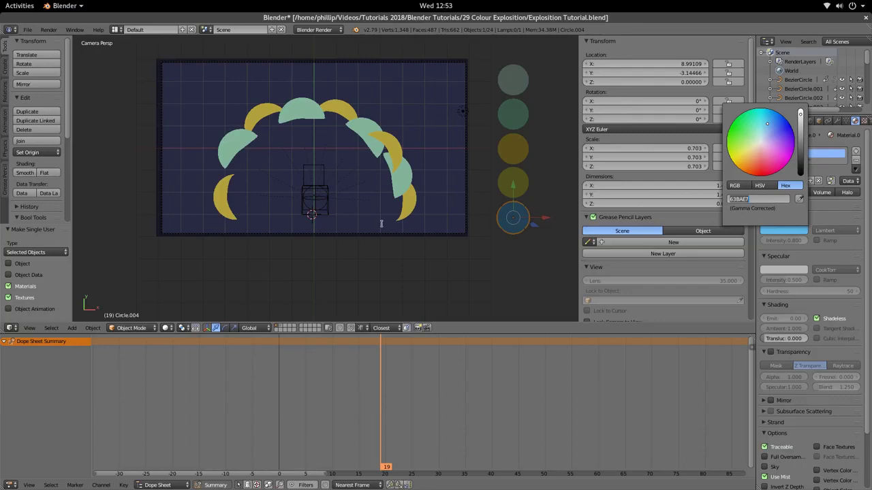
key(Return)
Select the top green circle and, at its frame 22 colour keyframe, paste the copied blue hex value as its diffuse colour.
right_click(295, 112)
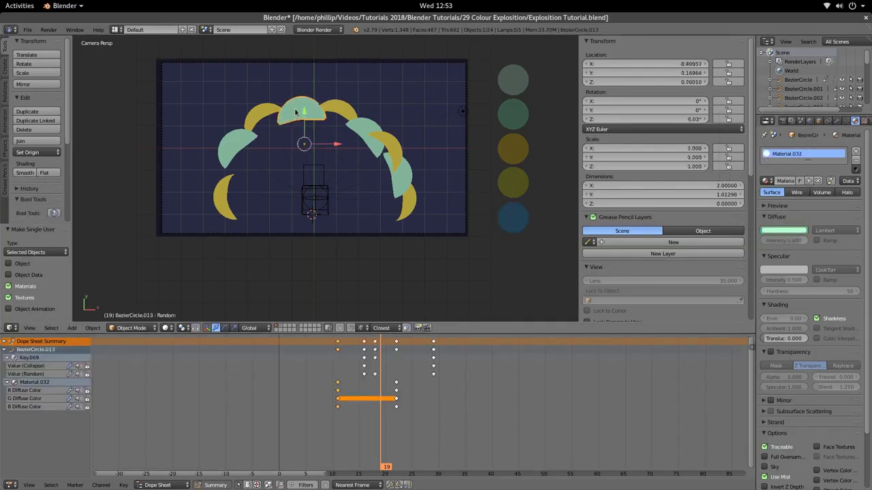
click(790, 230)
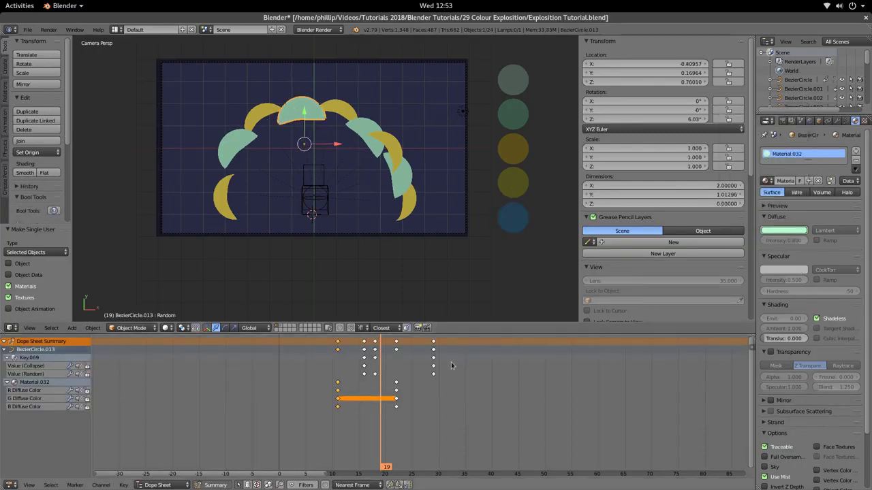
key(Up)
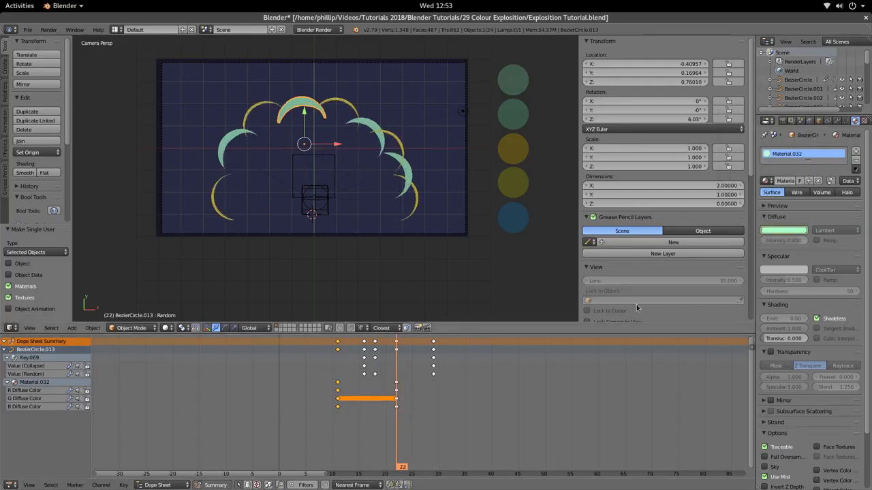
click(783, 230)
click(758, 199)
key(ctrl+v)
key(Return)
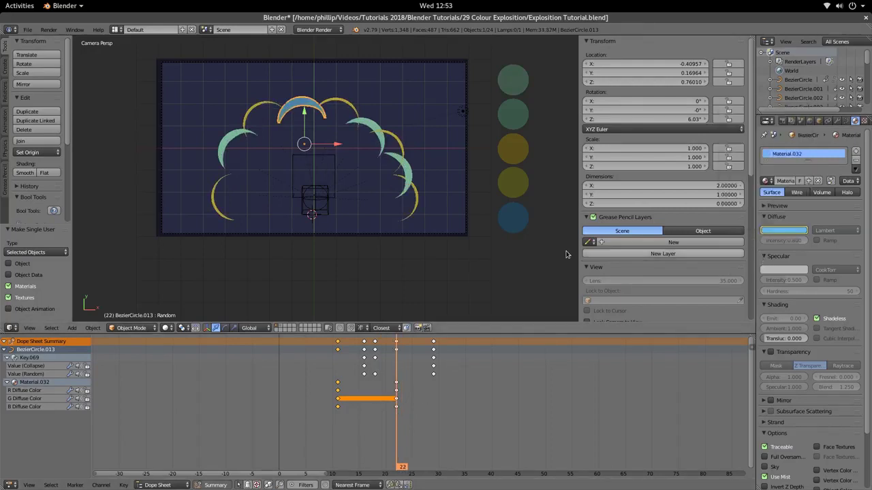
Paste the copied blue hex value as the diffuse colour of the lower-right green circle at frame 22.
right_click(406, 172)
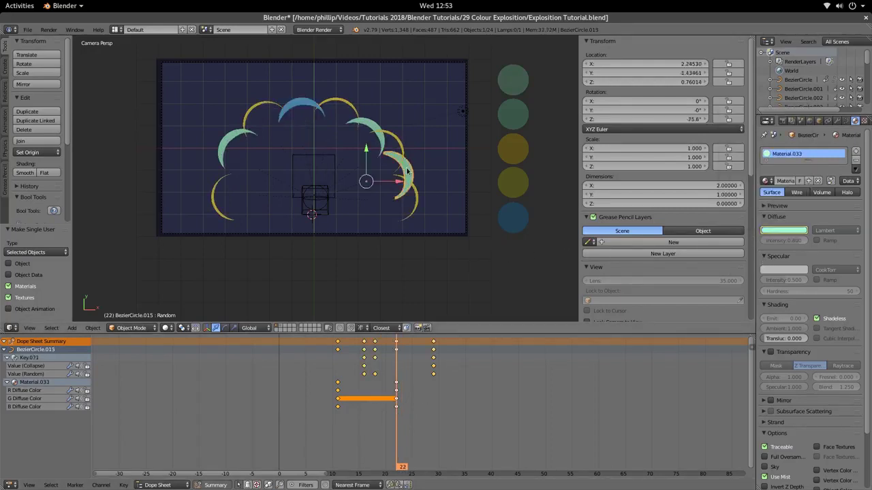
click(774, 232)
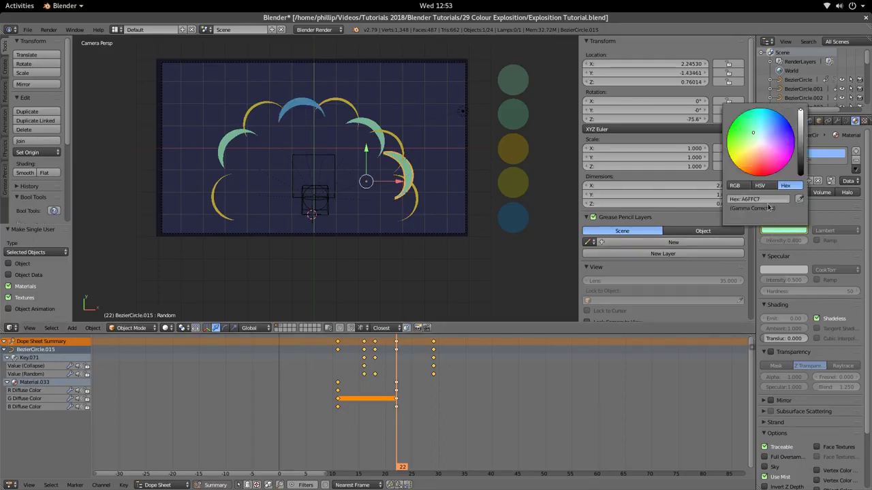
click(768, 199)
key(ctrl+v)
key(Return)
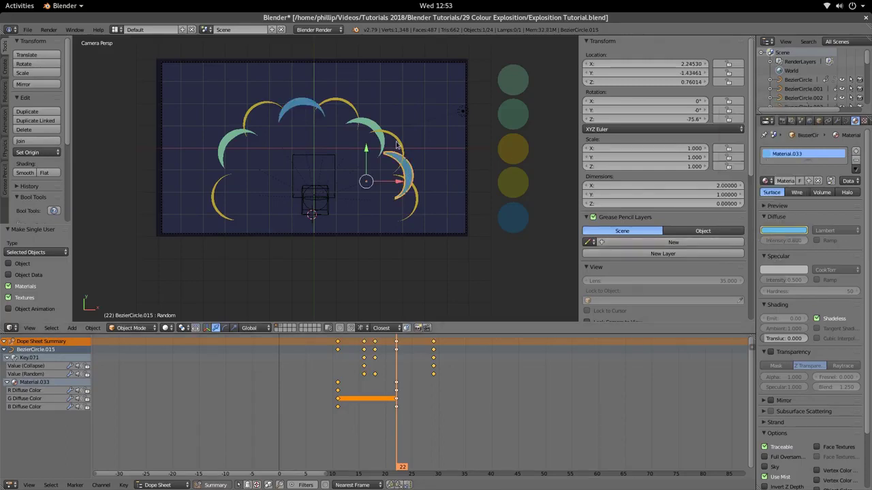
Select the upper yellow sample circle and copy its material's diffuse colour as the hex value FFE347.
right_click(353, 104)
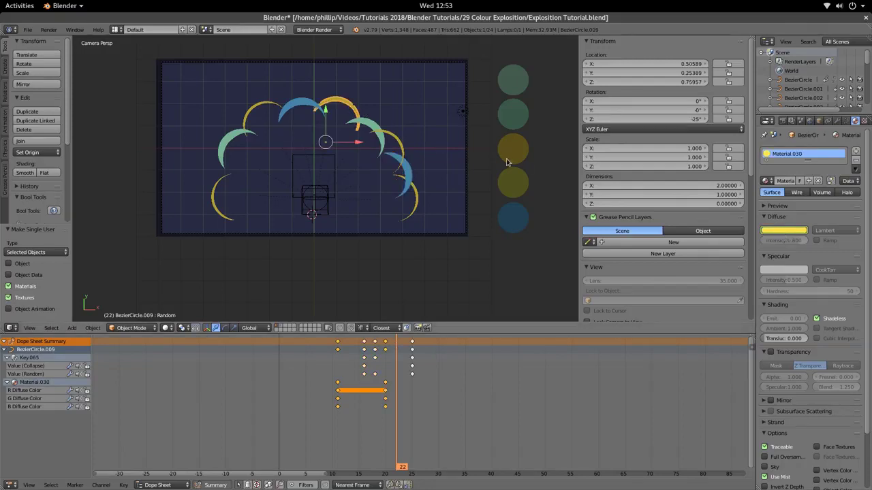
right_click(514, 122)
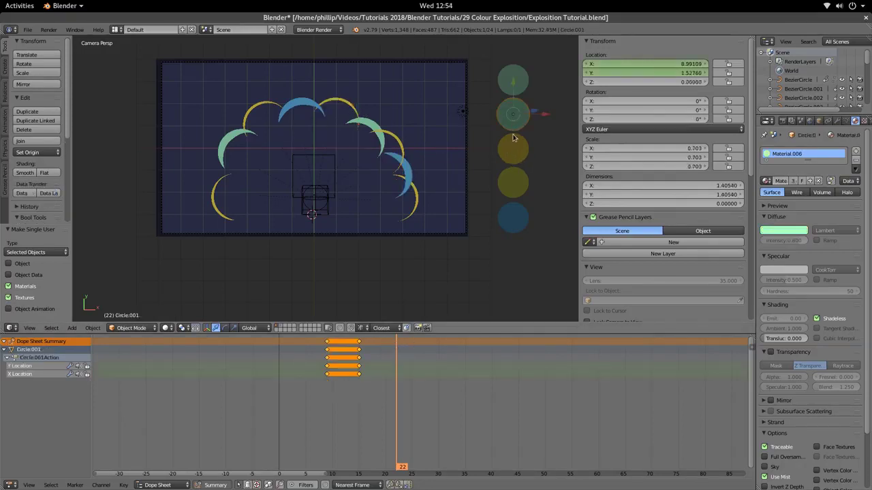
right_click(521, 193)
right_click(522, 151)
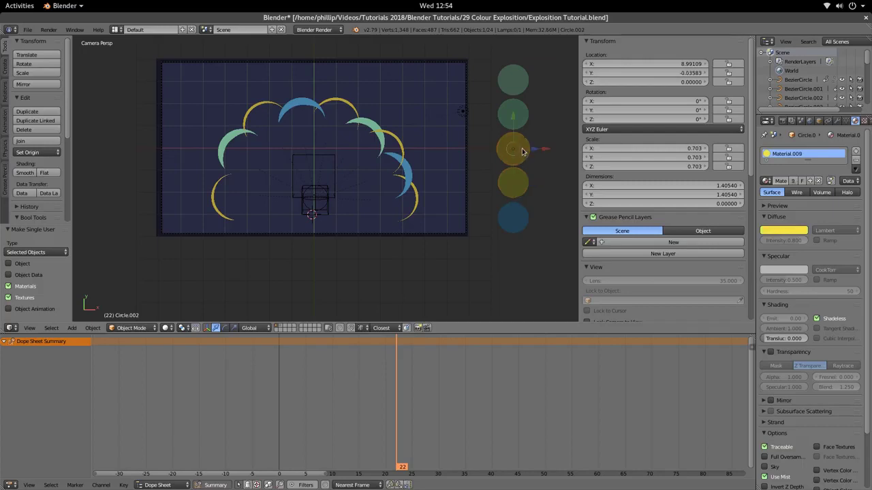
click(778, 232)
click(759, 201)
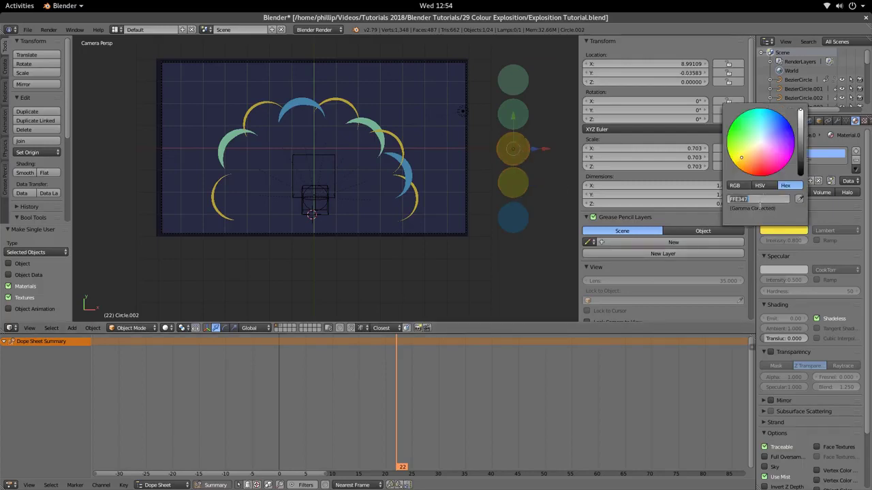
key(Return)
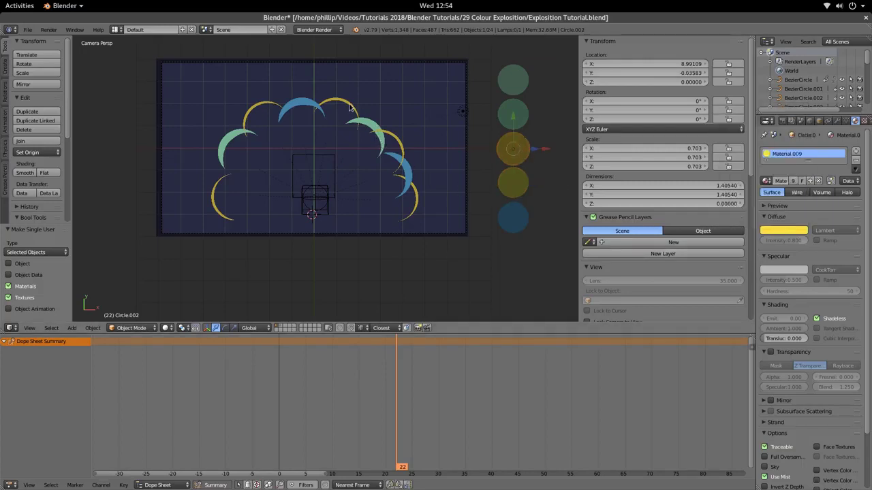
right_click(350, 107)
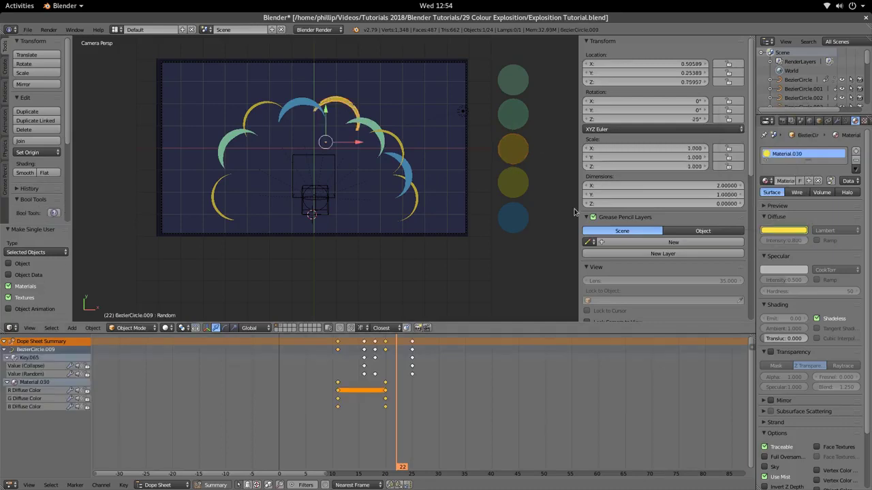
click(383, 406)
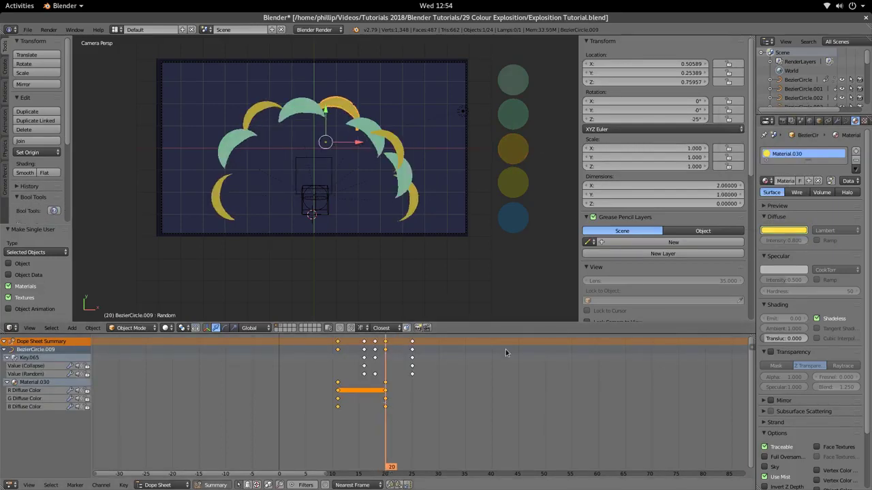
click(783, 230)
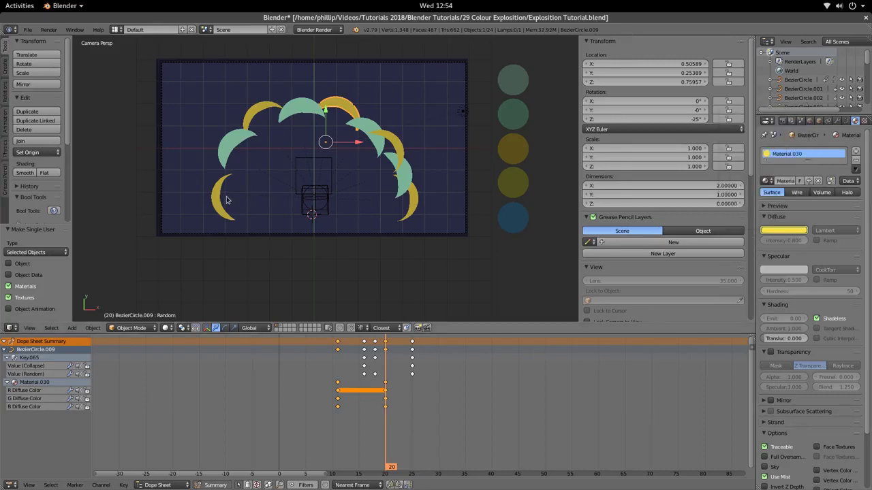
Select the left green arc circle, set its diffuse colour to the copied hex FFE347 at frame 22 and replace the colour keyframe.
right_click(220, 163)
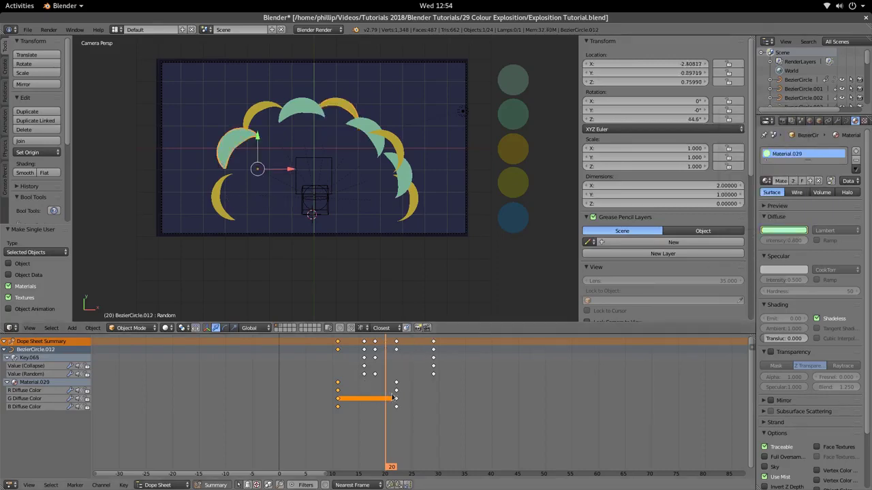
mouse_move(395, 399)
mouse_down()
mouse_move(415, 401)
mouse_move(362, 403)
mouse_move(405, 404)
mouse_move(391, 404)
mouse_up()
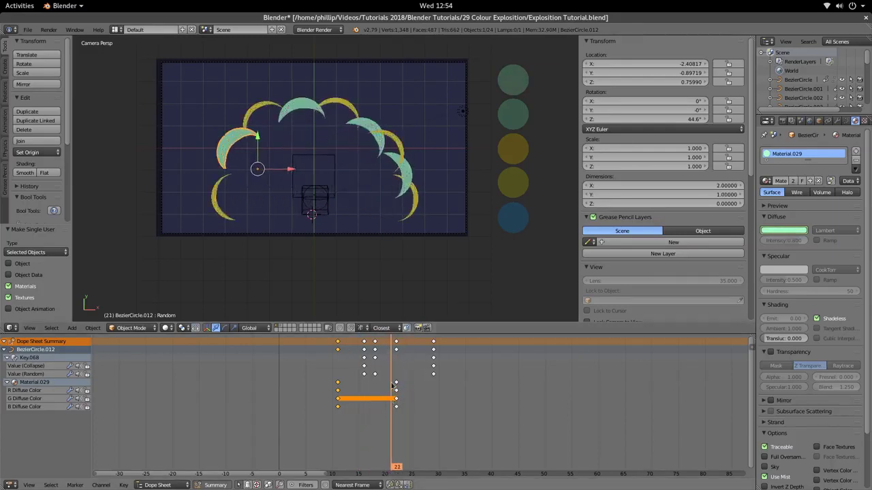
click(396, 390)
click(771, 231)
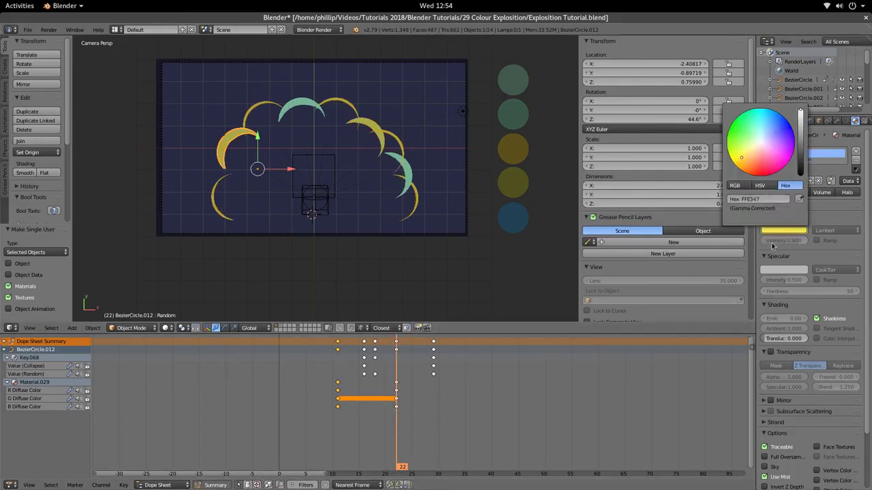
right_click(773, 235)
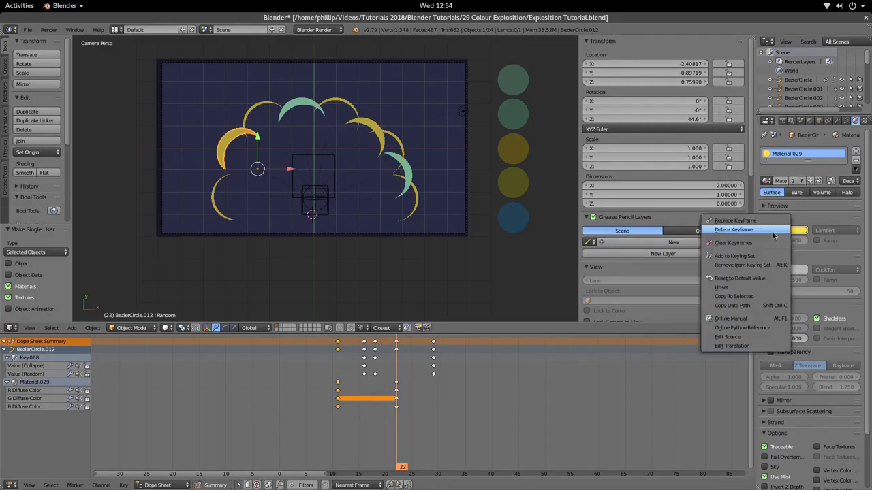
click(736, 221)
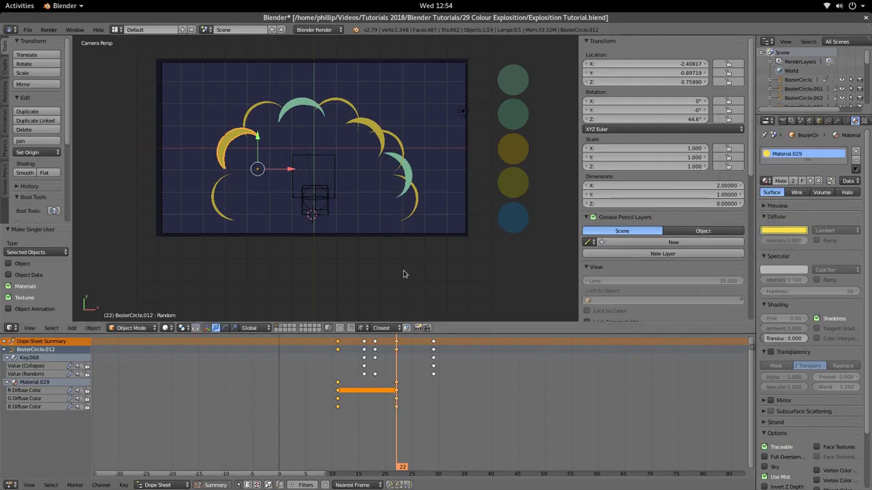
Select the blue sample circle and copy its diffuse colour's hex value 63BAE7 again.
right_click(409, 166)
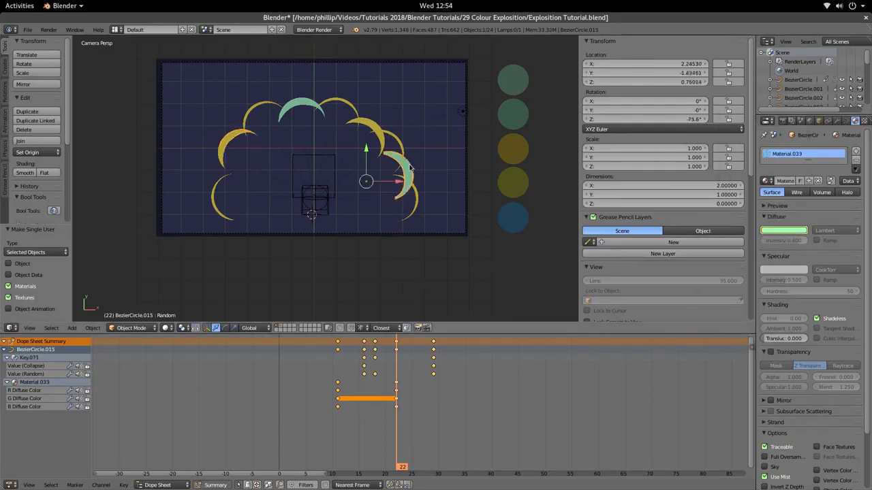
right_click(514, 222)
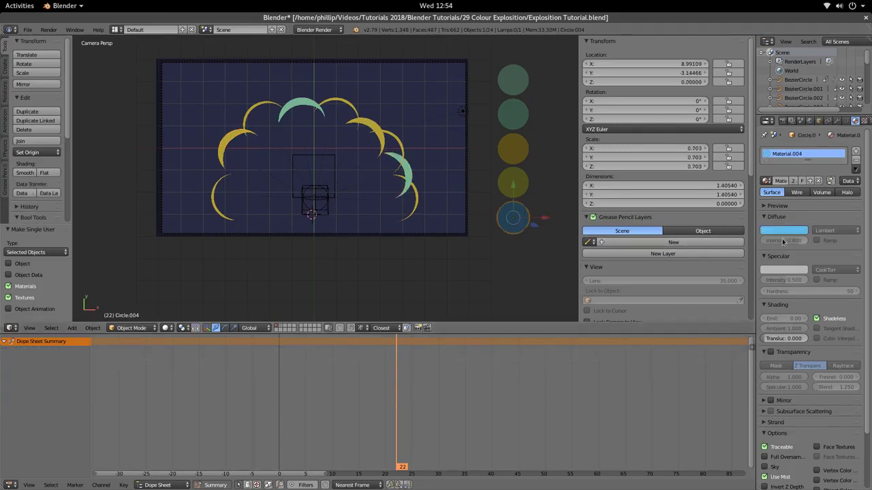
click(783, 232)
click(761, 199)
key(ctrl+c)
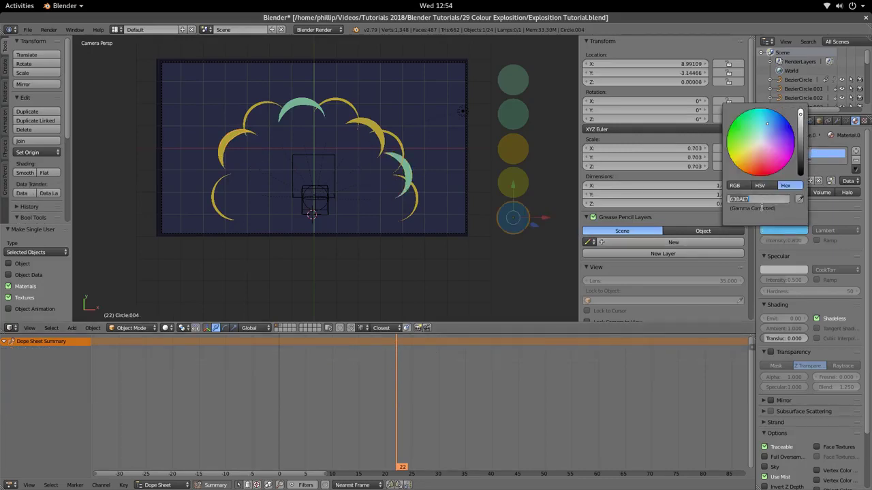
key(Return)
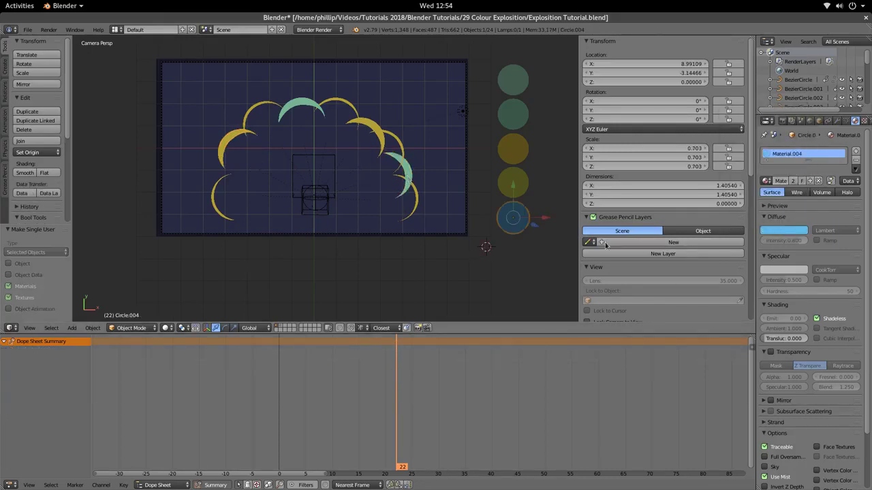
Set the lower-right green arc circle's diffuse colour to 63BAE7 at frame 22 and replace its colour keyframe.
right_click(402, 174)
click(783, 230)
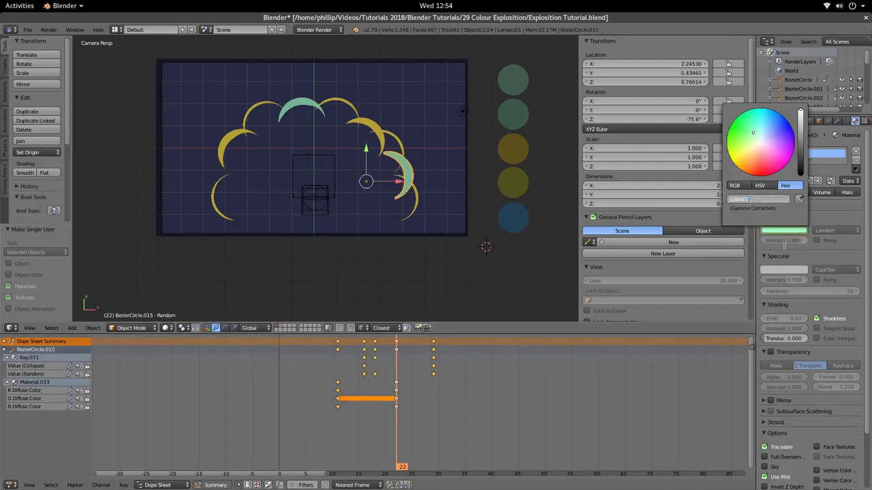
right_click(784, 230)
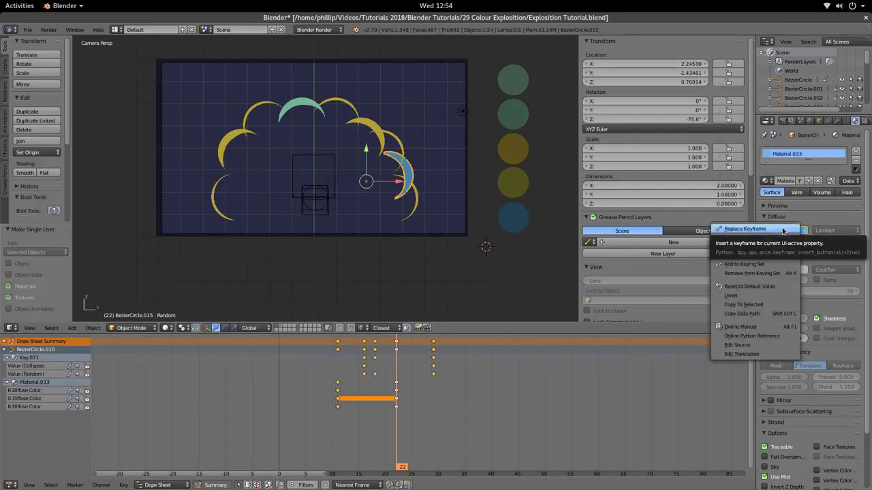
click(782, 230)
Try the copied blue 63BAE7 as the diffuse colour of the thick yellow arc on the left at frame 22, and undo it.
right_click(350, 109)
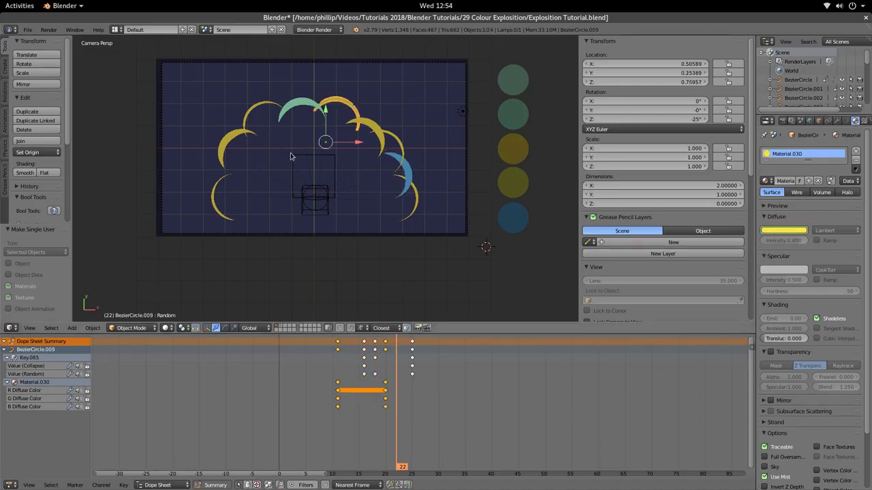
right_click(250, 123)
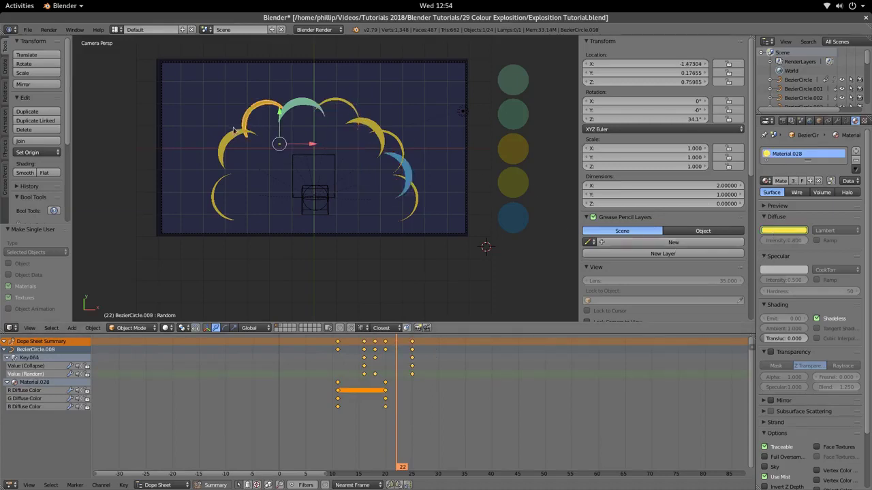
right_click(229, 138)
click(783, 230)
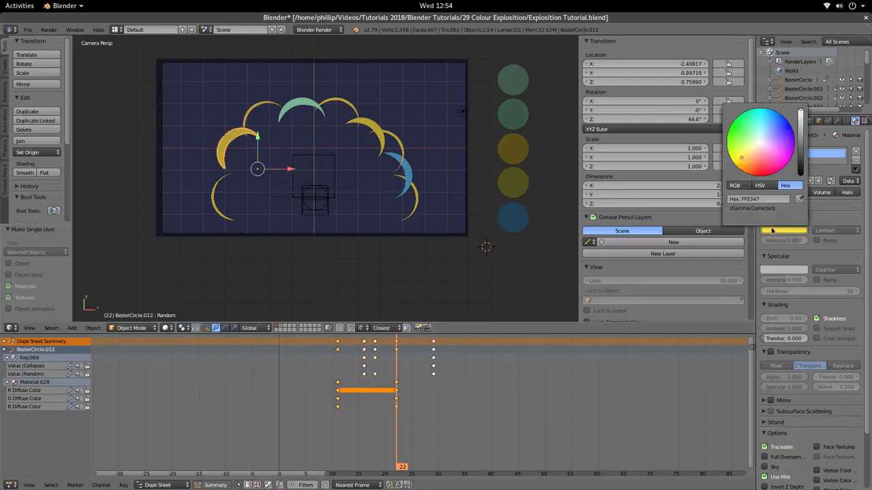
click(758, 198)
key(ctrl+v)
key(Return)
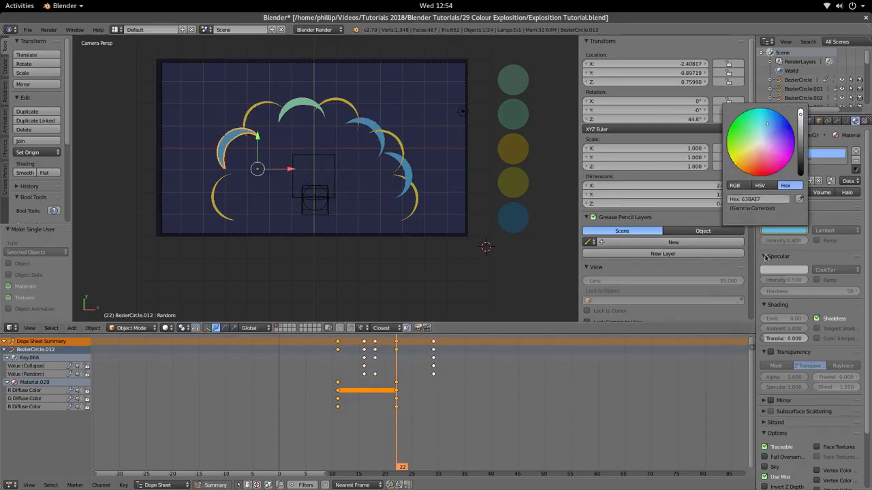
key(ctrl+z)
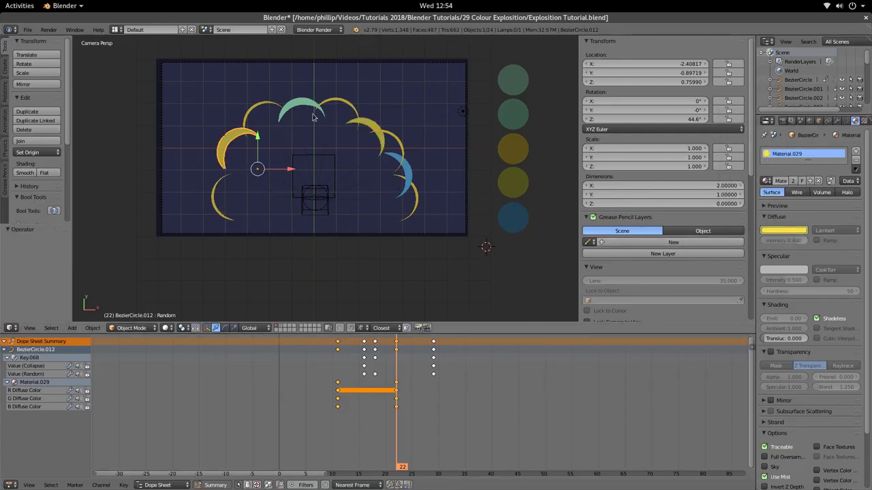
Set the diffuse colour of the yellow arc just right of the top green one to 63BAE7 at frame 20 and replace its keyframe.
right_click(345, 111)
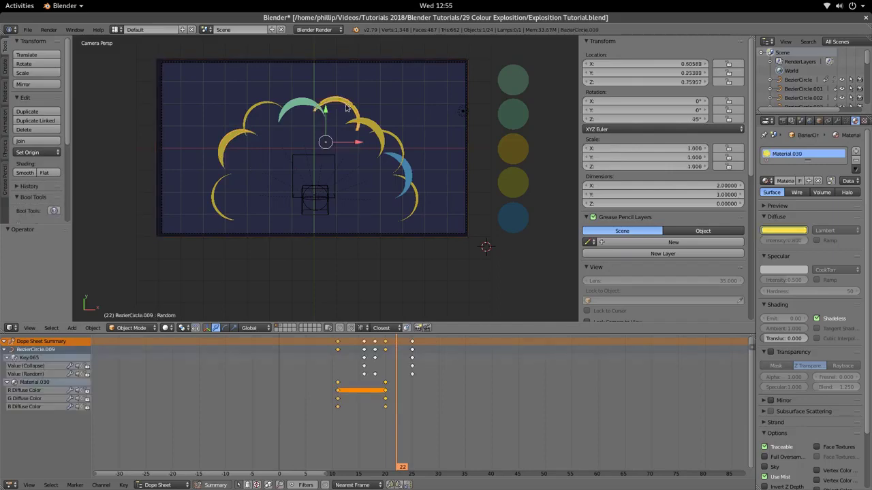
click(763, 230)
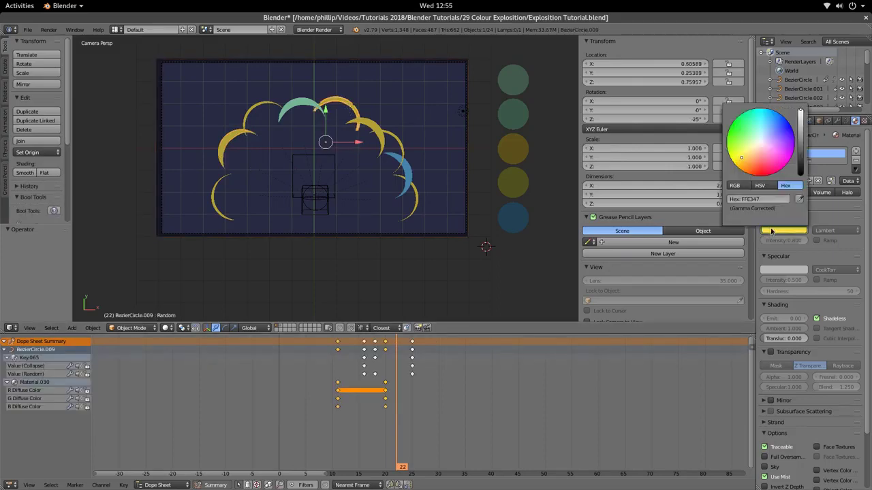
click(385, 393)
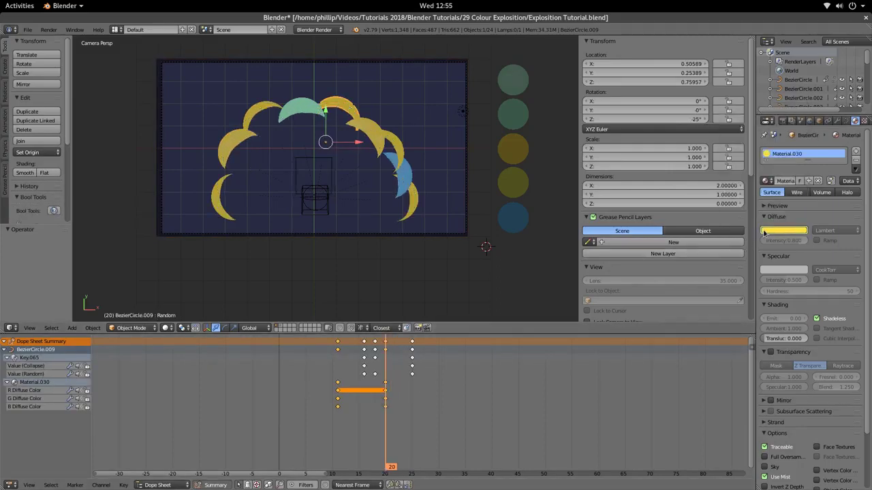
click(764, 232)
click(744, 199)
text(638AE7)
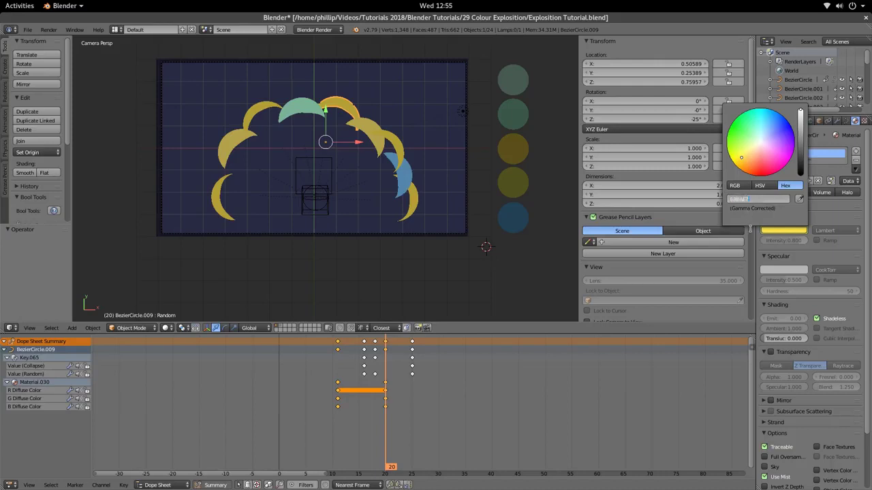
key(Return)
right_click(795, 233)
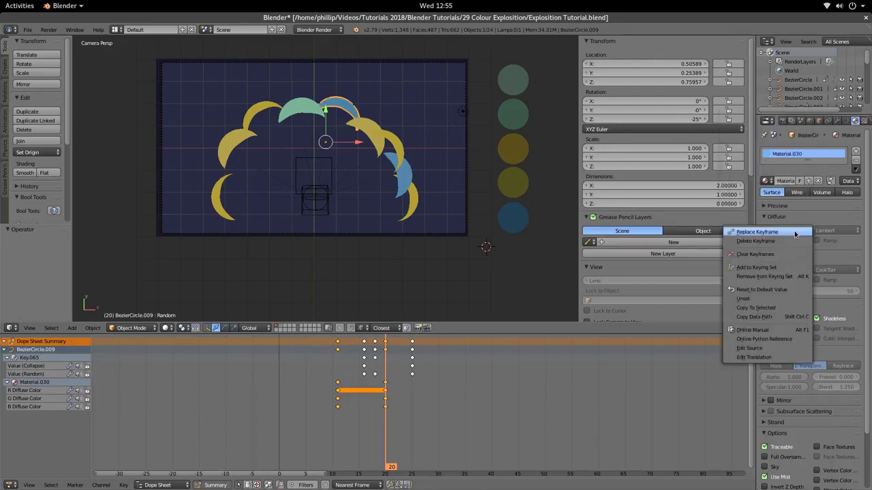
click(784, 231)
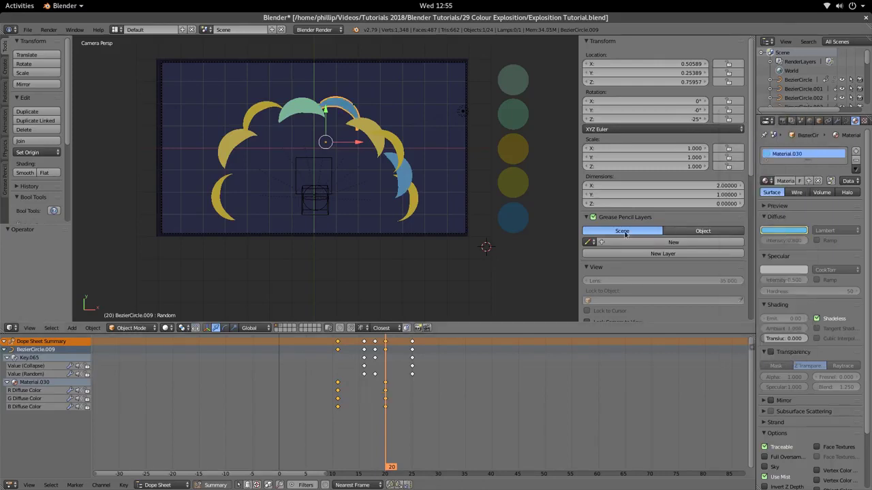
Select the lower-left yellow arc circle, paste 63BAE7 as its diffuse colour at frame 20 and replace the colour keyframe.
right_click(227, 160)
right_click(214, 190)
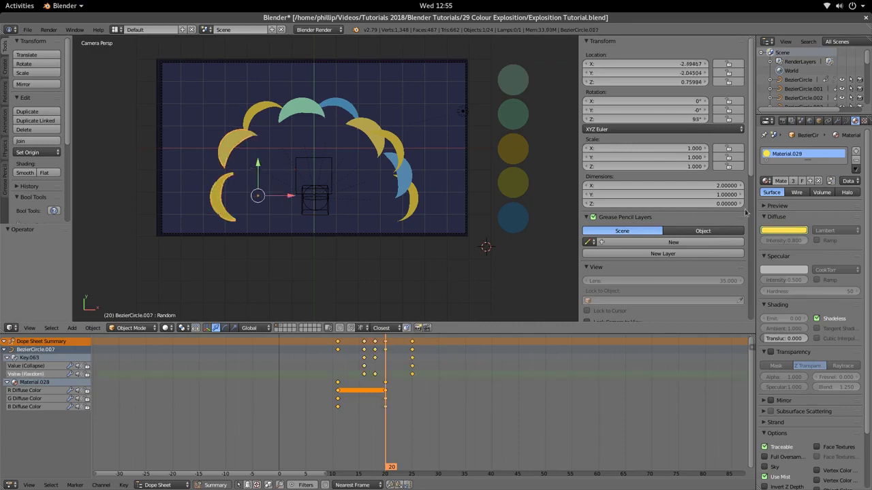
click(783, 230)
key(ctrl+v)
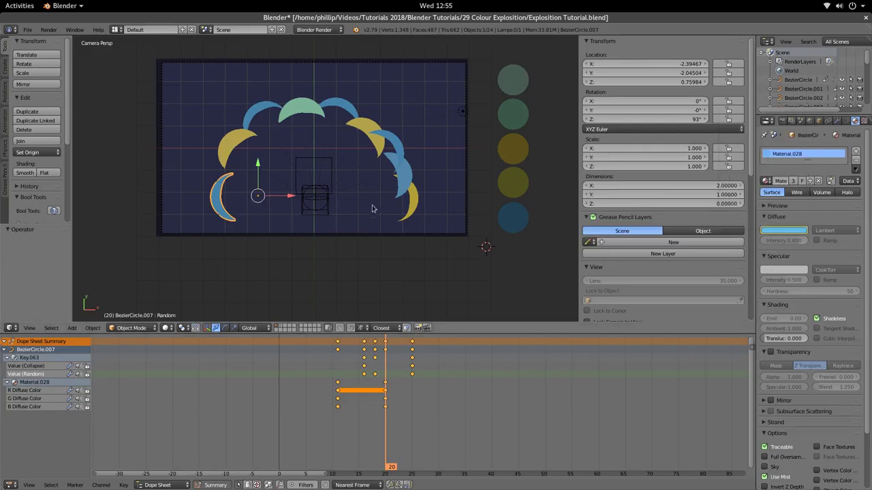
right_click(791, 232)
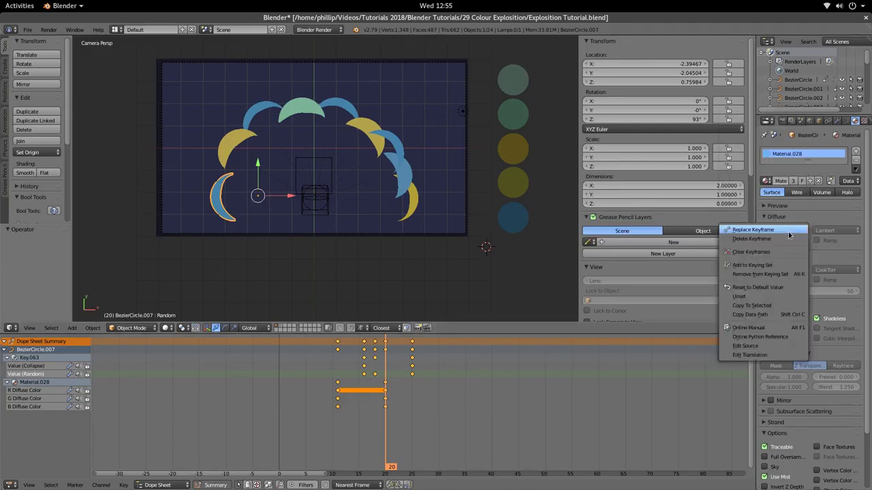
click(783, 231)
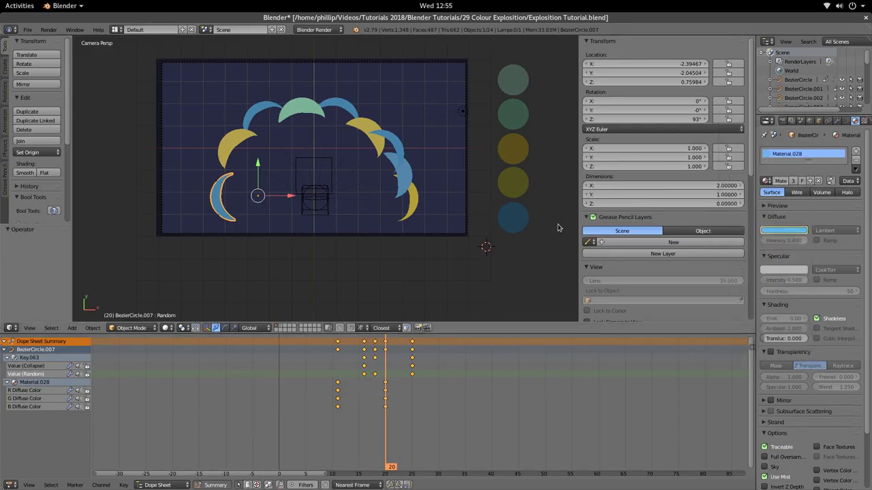
right_click(412, 179)
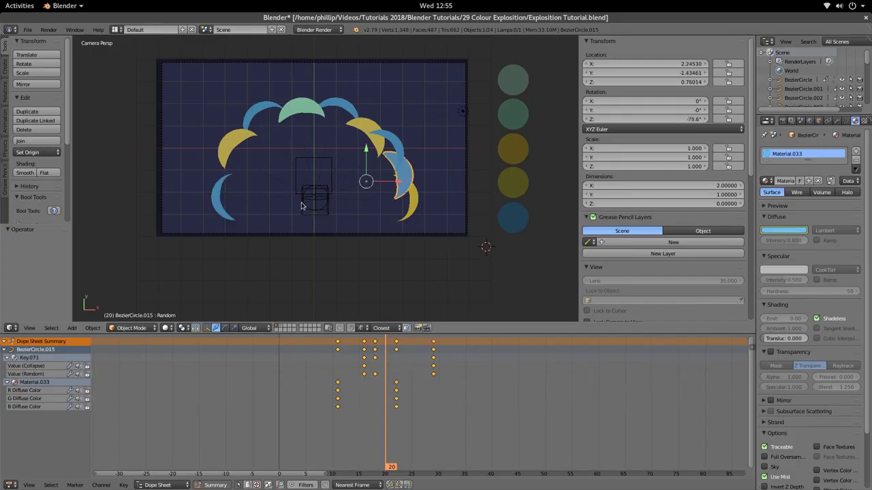
key(ctrl+shift+alt+c)
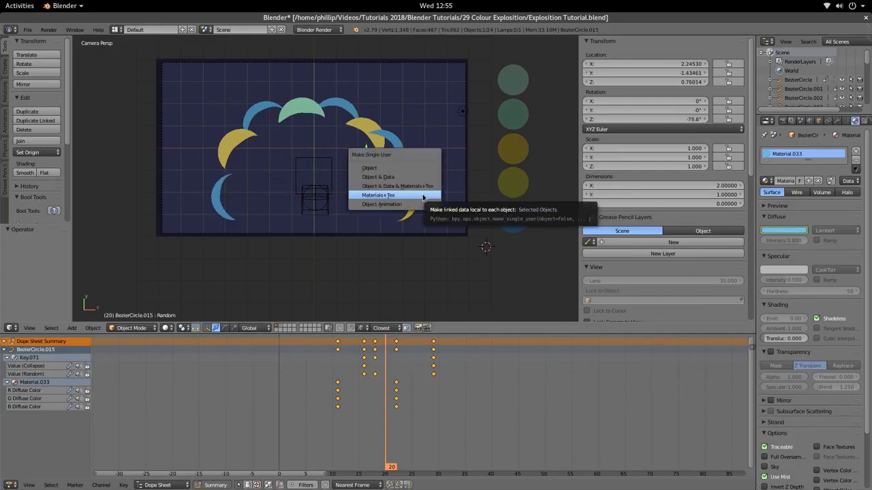
click(483, 157)
Copy the diffuse colour hex value A6FFC7 from the green sample circle second from the top.
right_click(521, 129)
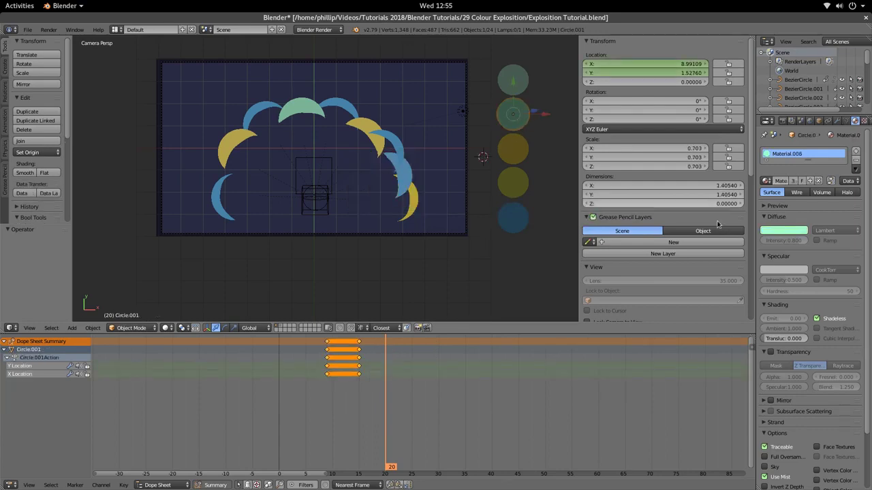
click(764, 231)
click(755, 200)
key(ctrl+c)
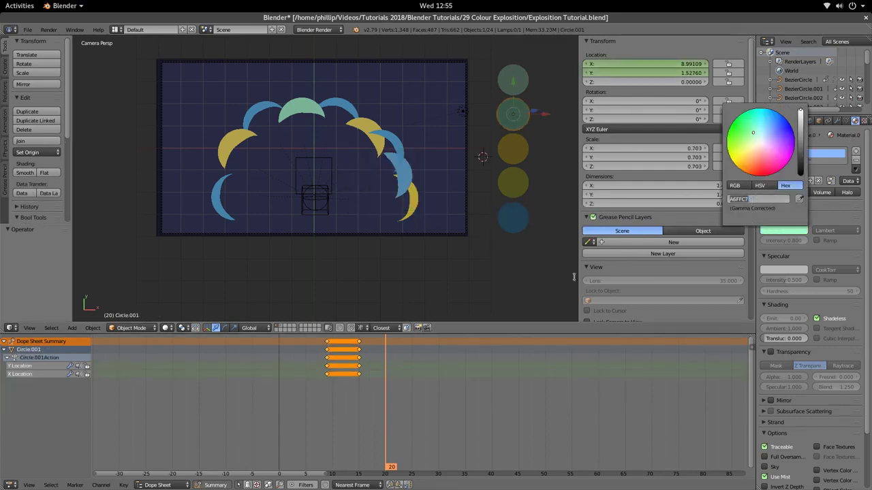
key(Return)
Set the diffuse colour of the thick blue arc on the right to A6FFC7 at frame 22 and replace its colour keyframe.
right_click(413, 181)
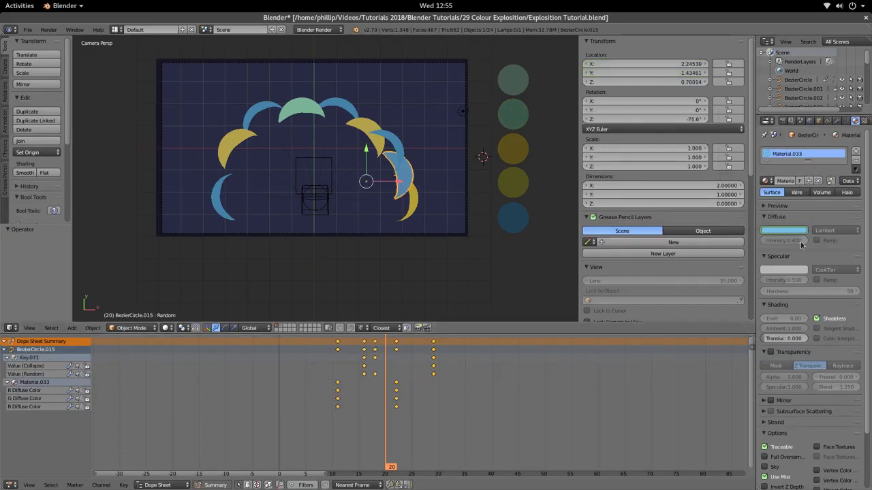
drag(385, 429, 396, 429)
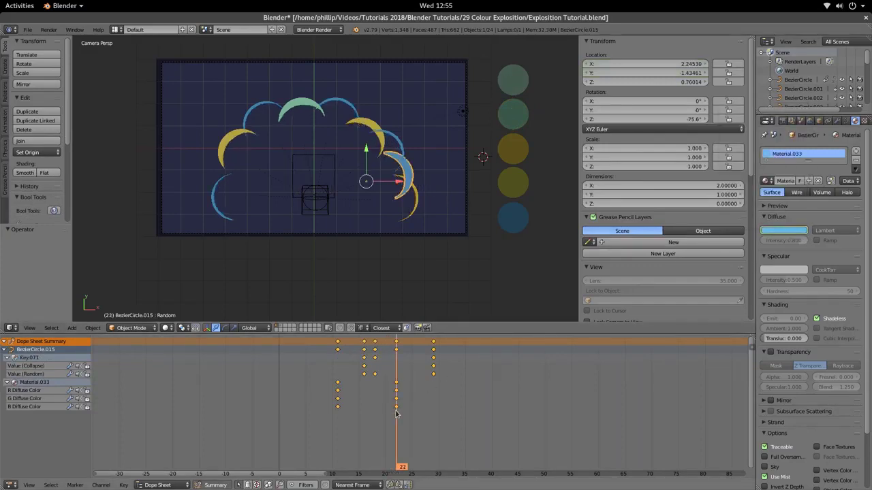
click(783, 230)
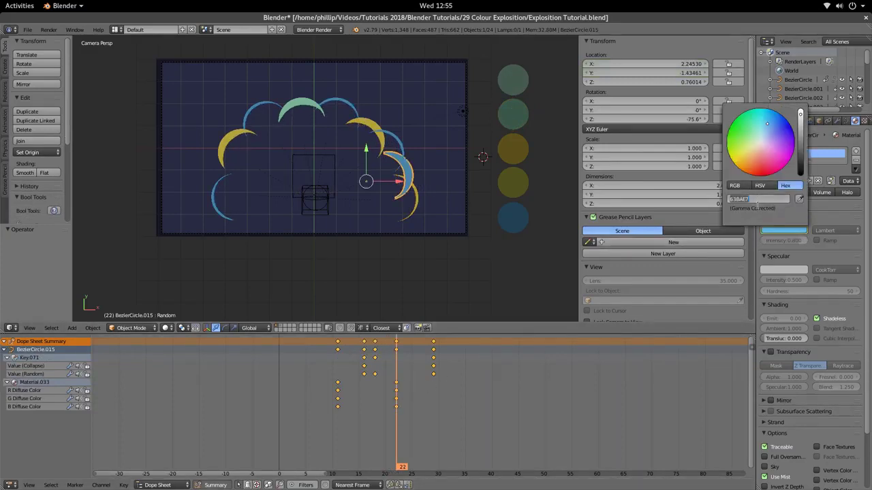
key(ctrl+v)
right_click(774, 232)
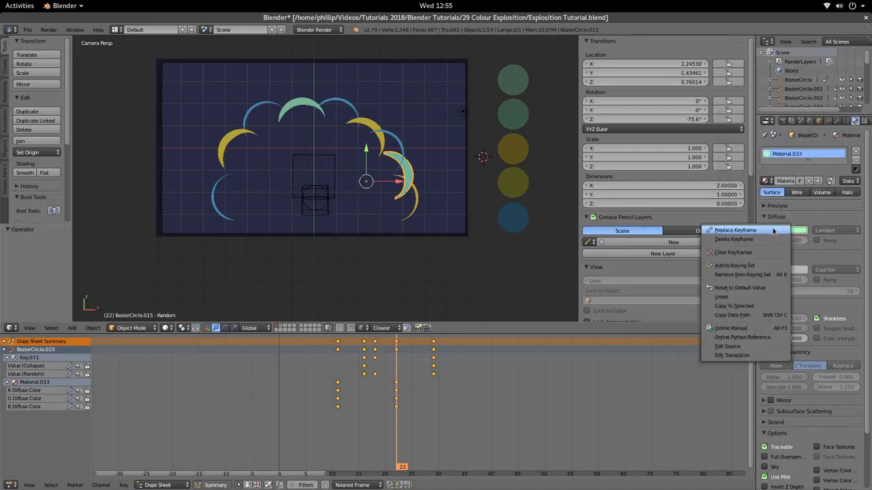
click(774, 232)
Play the animation from frame 0 to review the arc circles' colour changes.
key(alt+a)
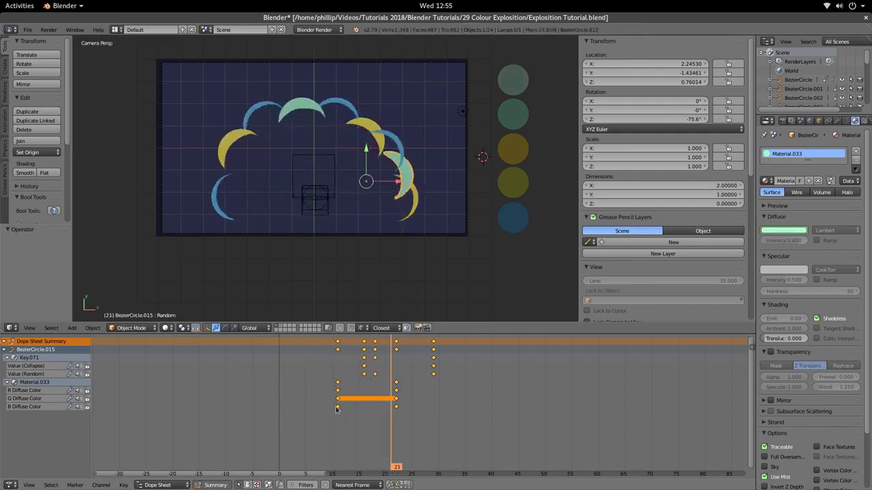
key(alt+a)
drag(312, 426, 240, 429)
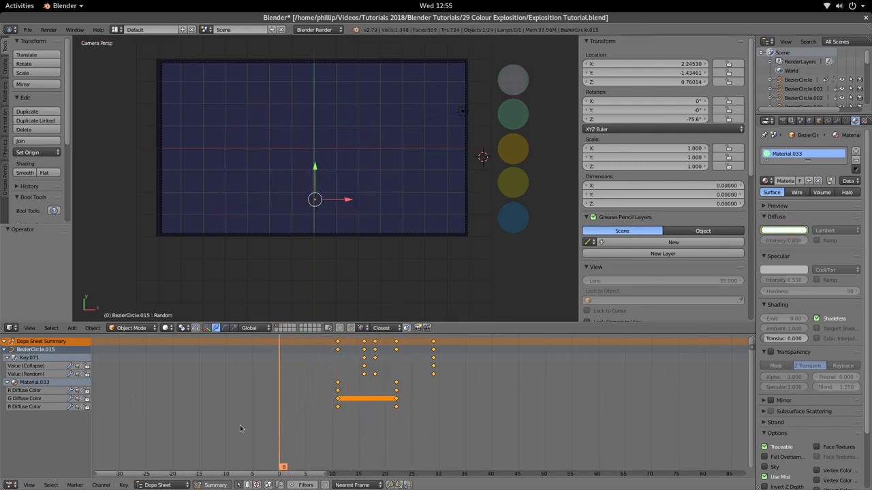
key(alt+a)
key(alt+a)
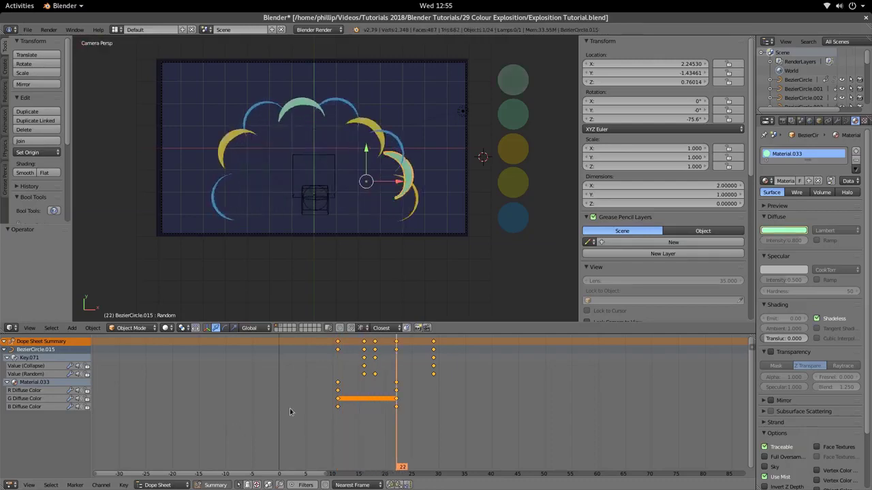
At frame 20, show only the second layer and select all nine white dashes around the semicircle.
click(385, 438)
click(282, 328)
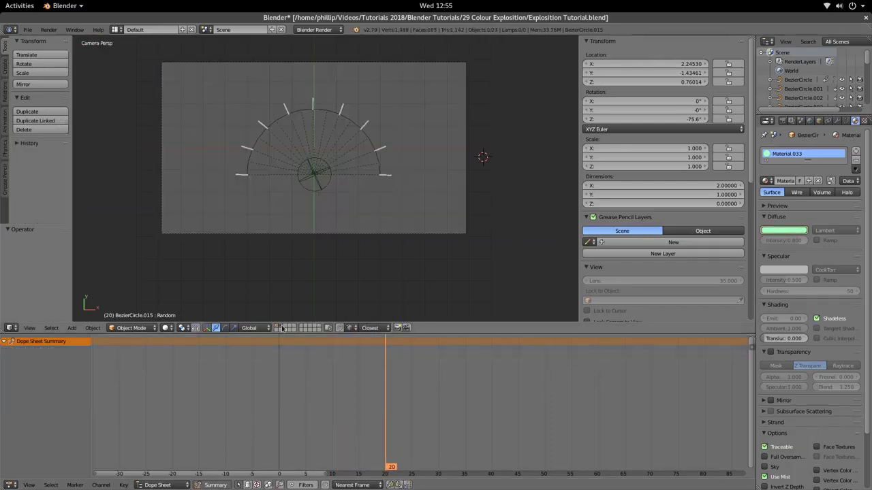
right_click(244, 174)
shift+right_click(243, 151)
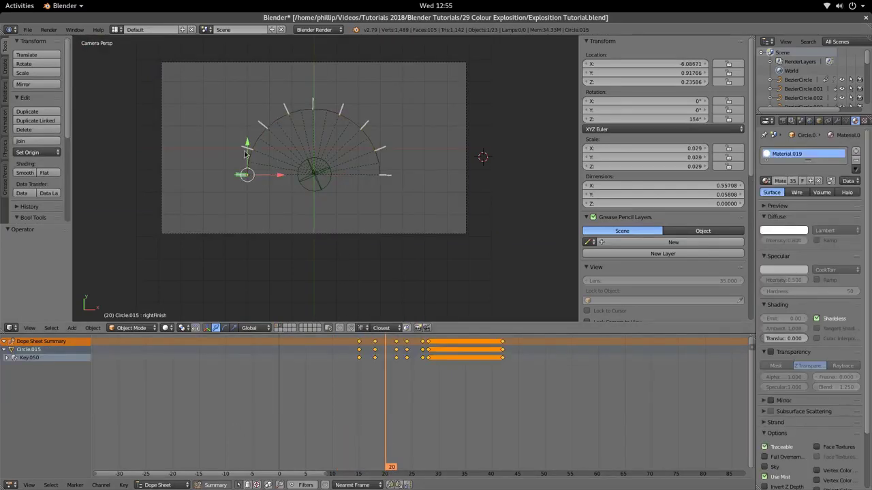
shift+right_click(260, 125)
shift+right_click(283, 107)
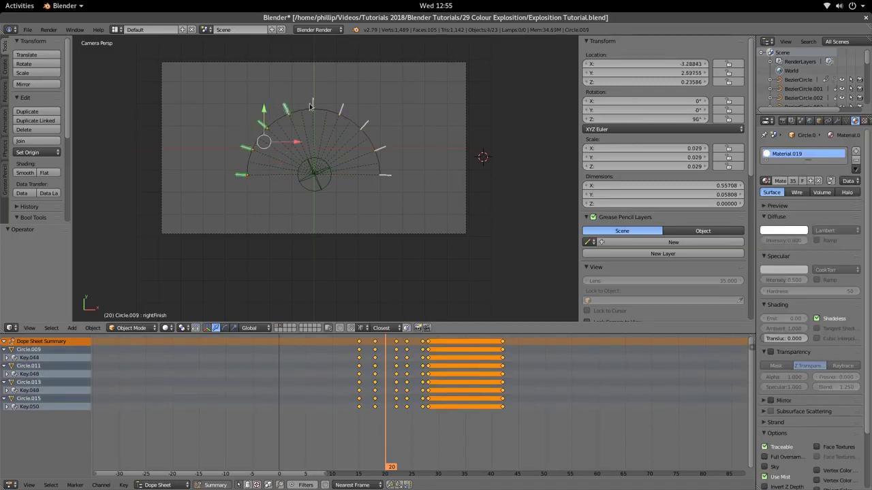
shift+right_click(312, 104)
shift+right_click(341, 109)
shift+right_click(365, 125)
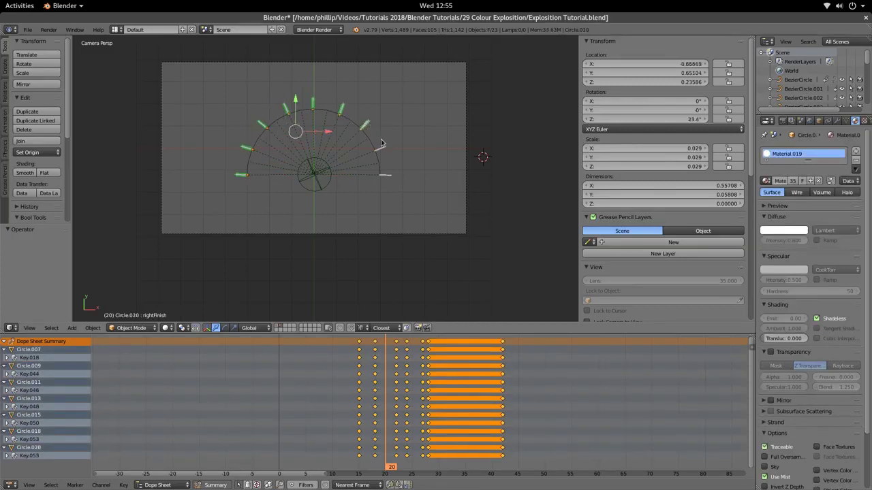
shift+right_click(380, 148)
shift+right_click(385, 175)
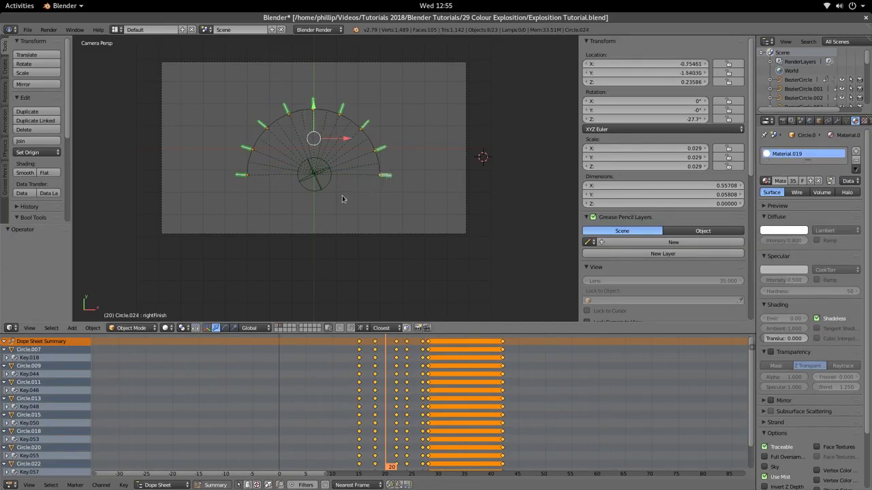
Advance to frame 25 and add the eight yellow dashes between the white ones to the selection.
key(Right)
key(Right)
key(Right)
key(Right)
key(Right)
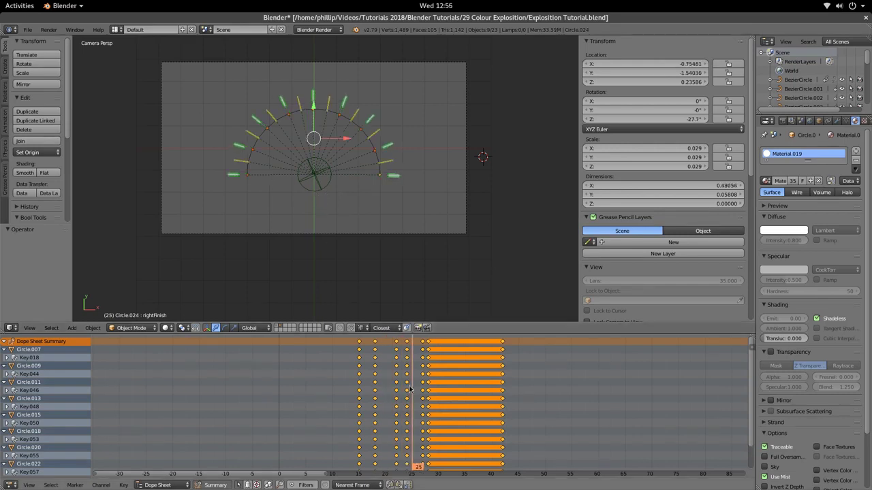
shift+right_click(241, 162)
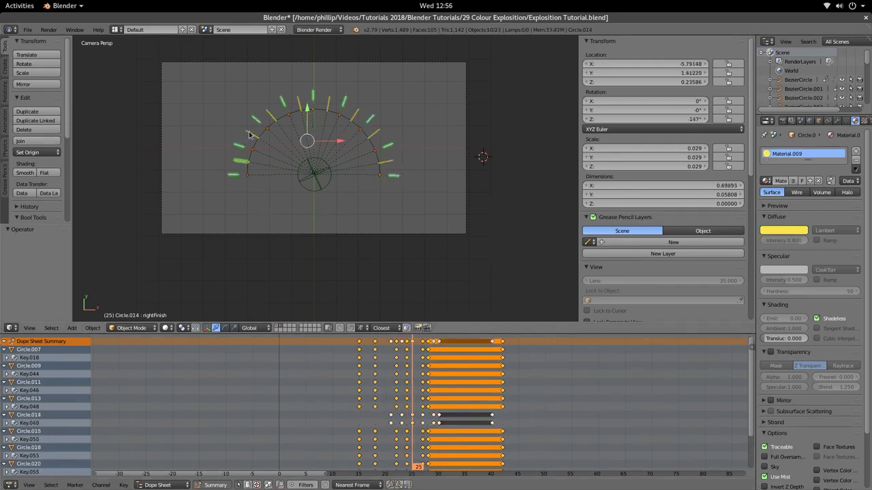
shift+right_click(249, 134)
shift+right_click(298, 110)
shift+right_click(328, 104)
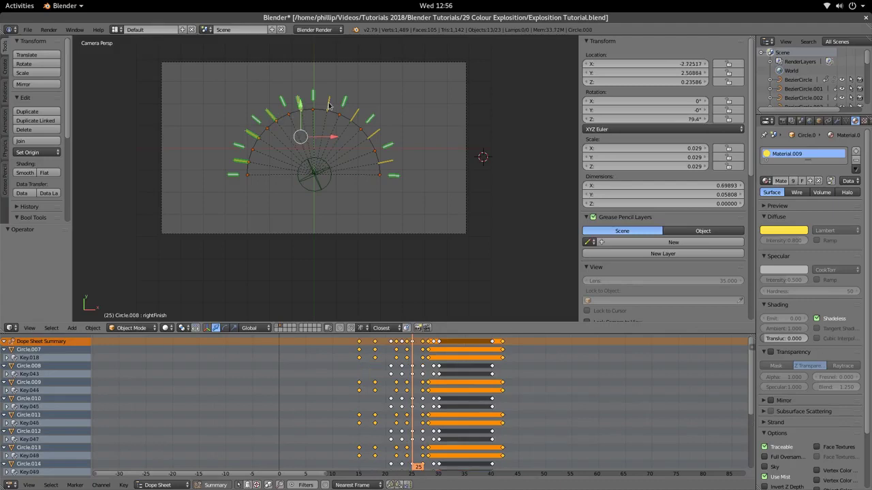
shift+right_click(355, 117)
shift+right_click(365, 131)
shift+right_click(385, 144)
shift+right_click(388, 163)
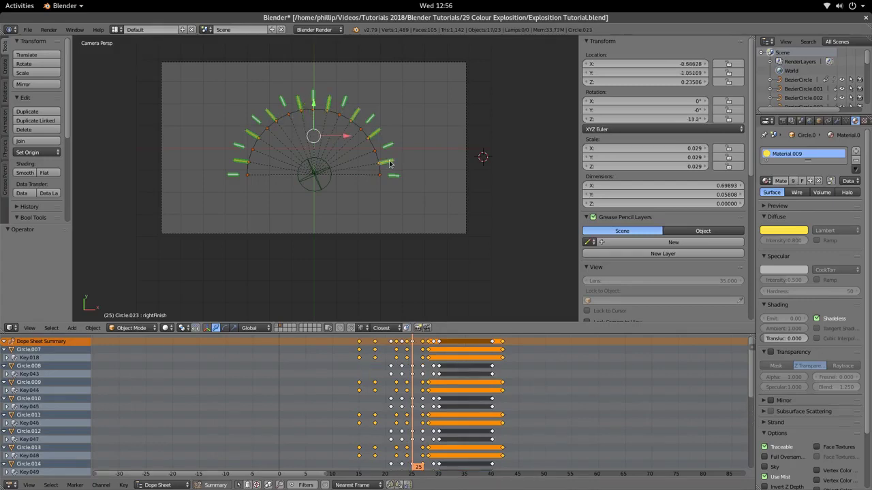
Add the central empty to the selected dashes, move them all to the first layer and show that layer.
key(m)
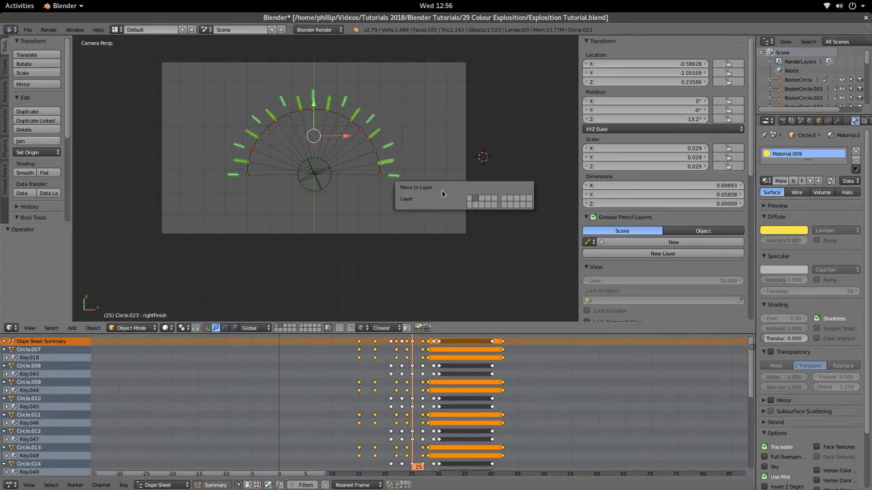
shift+right_click(319, 194)
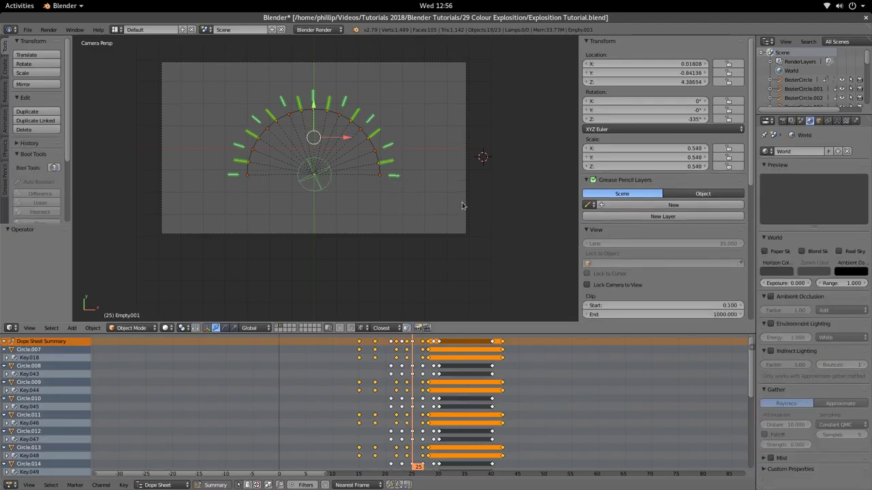
key(m)
click(546, 217)
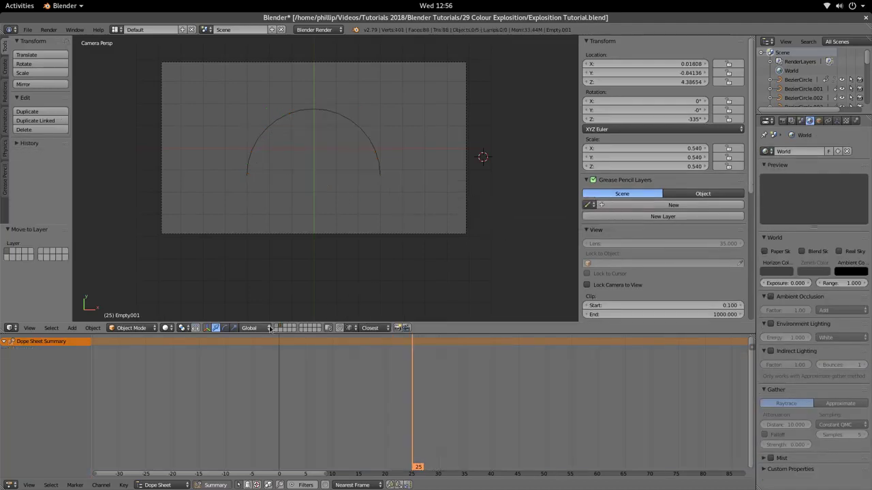
key(grave)
Play back the combined explosion and view the arcs and dashes up close to check their timing.
key(alt+a)
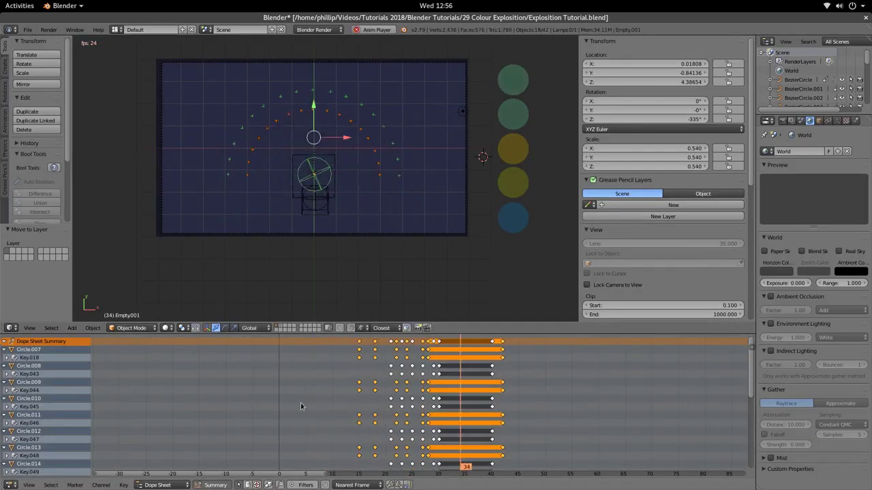
key(alt+a)
key(alt+a)
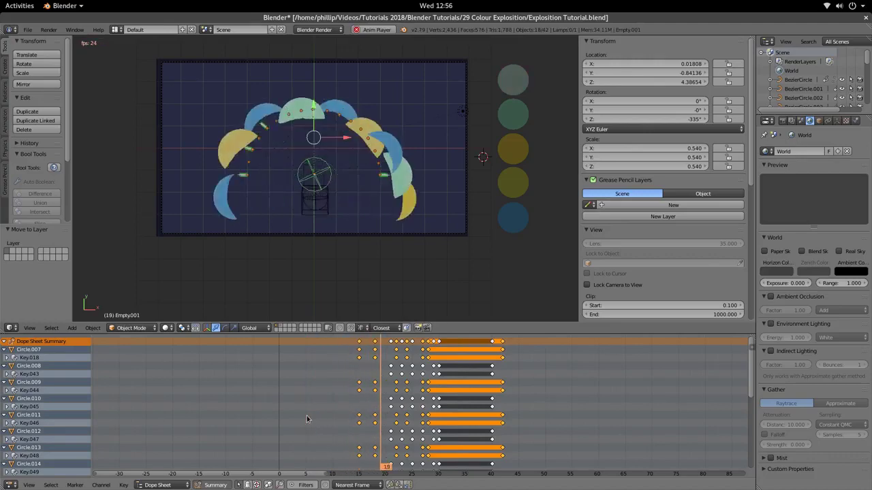
key(alt+a)
key(Home)
shift+middle_drag(284, 137, 341, 195)
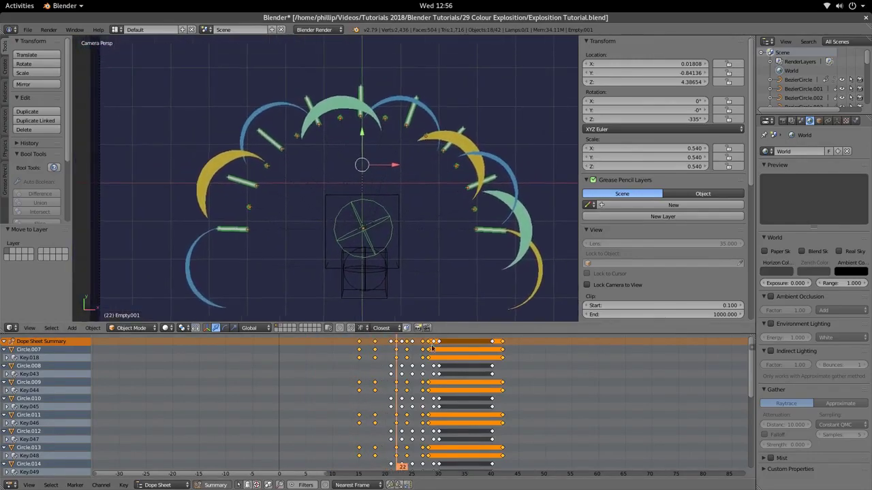
click(349, 394)
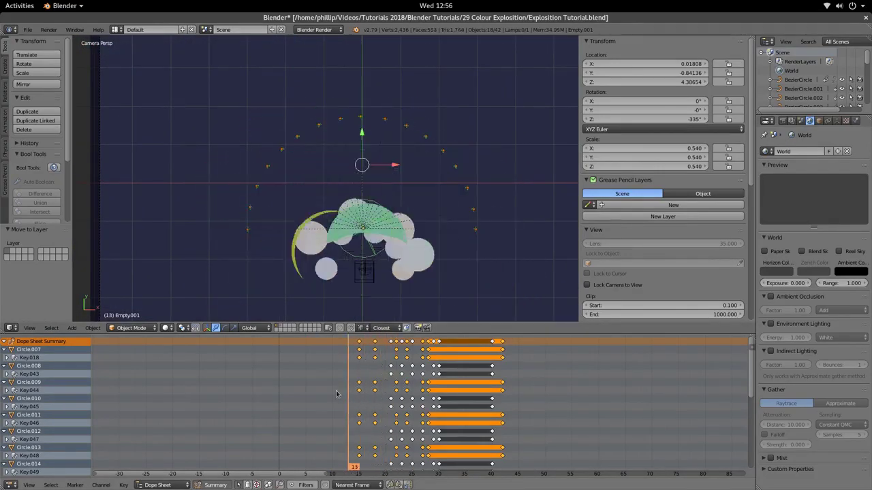
key(alt+a)
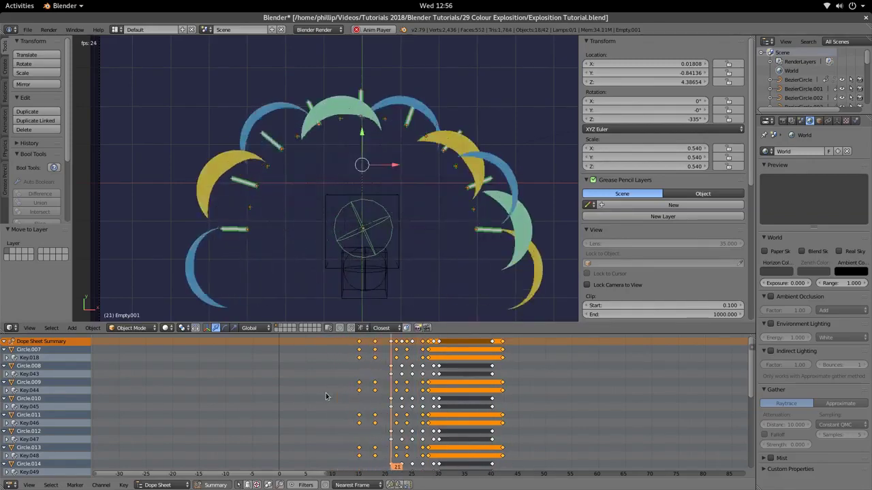
key(alt+a)
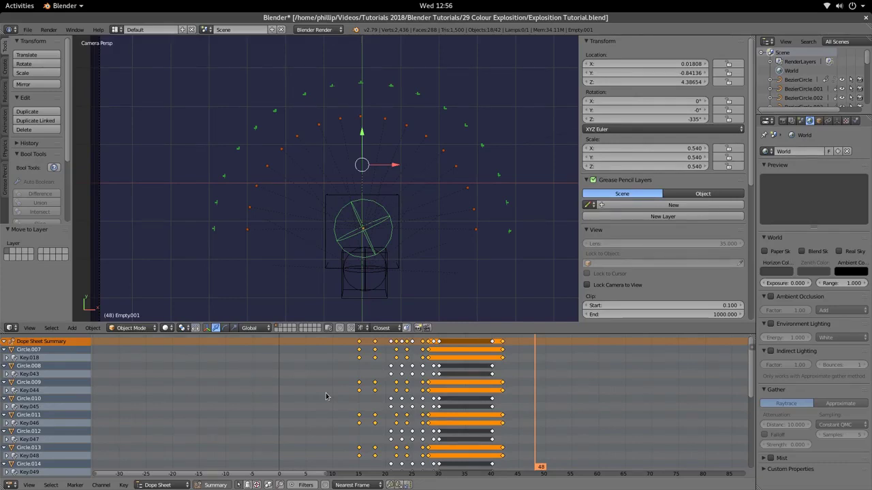
Replay the explosion from its start and scrub back to frame 22 to examine how the dashes overlap the arcs.
drag(508, 439, 292, 433)
key(alt+a)
key(alt+a)
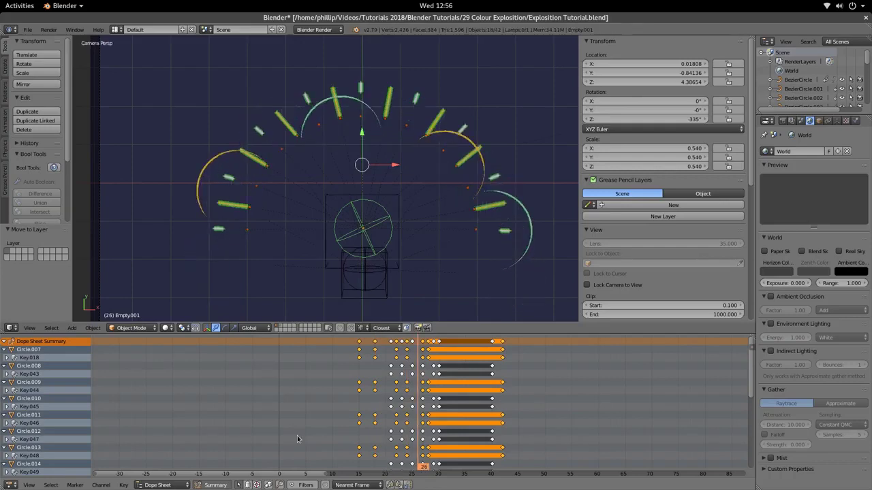
key(Escape)
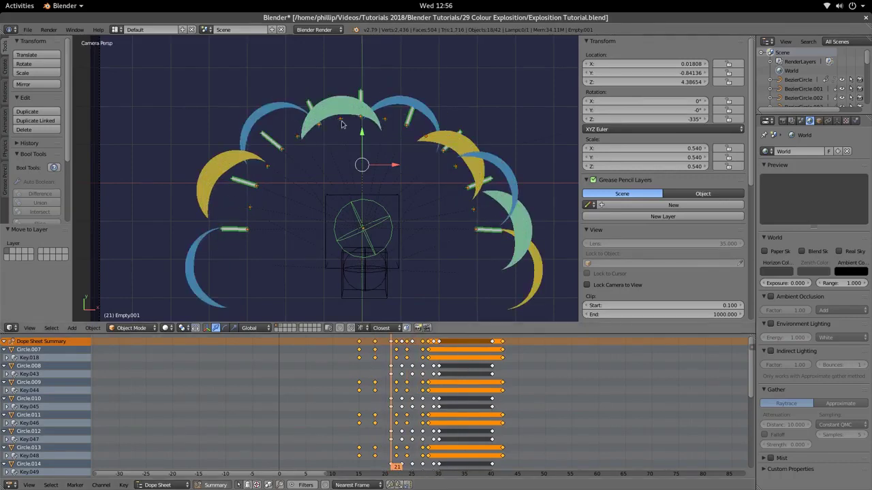
click(28, 30)
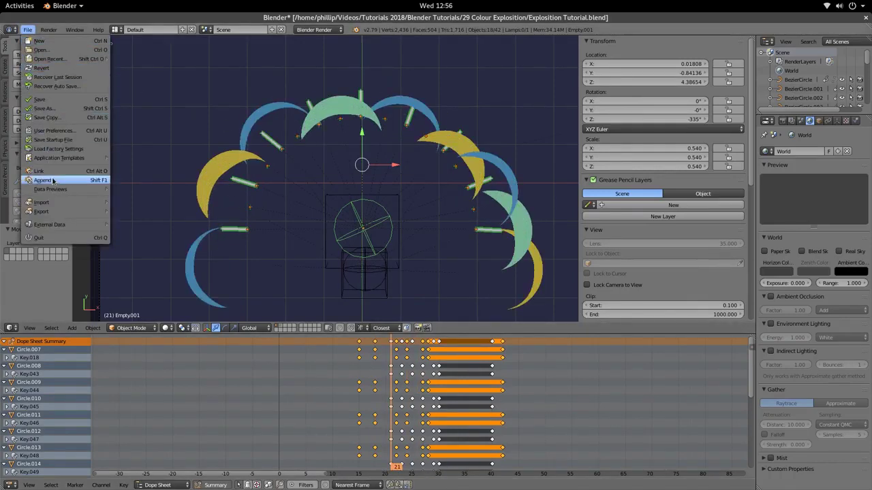
drag(431, 405, 327, 403)
key(alt+a)
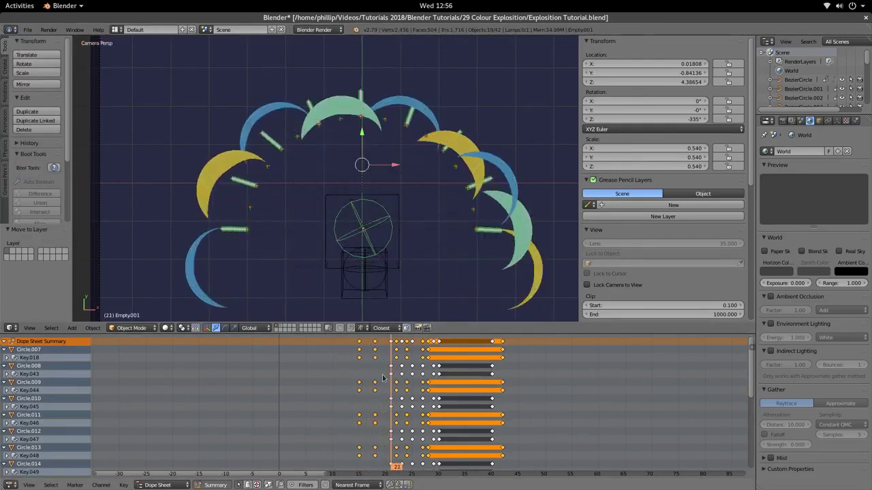
key(Escape)
key(alt+a)
key(alt+a)
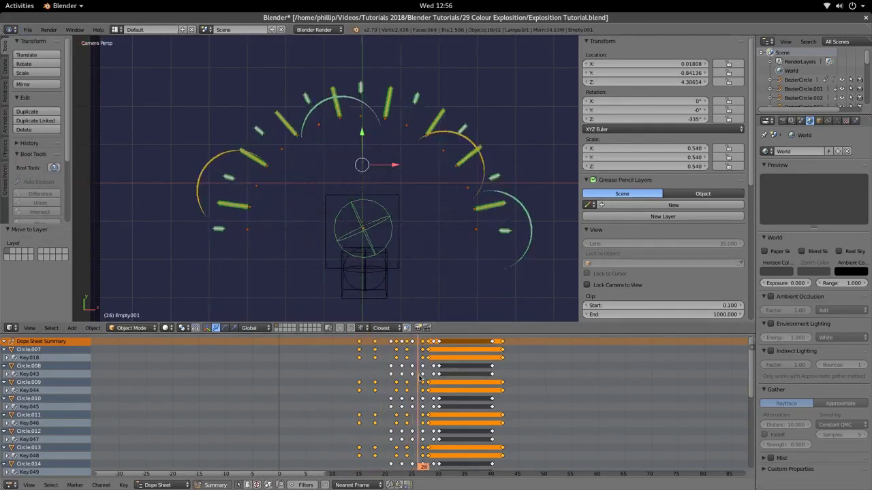
drag(412, 377, 396, 378)
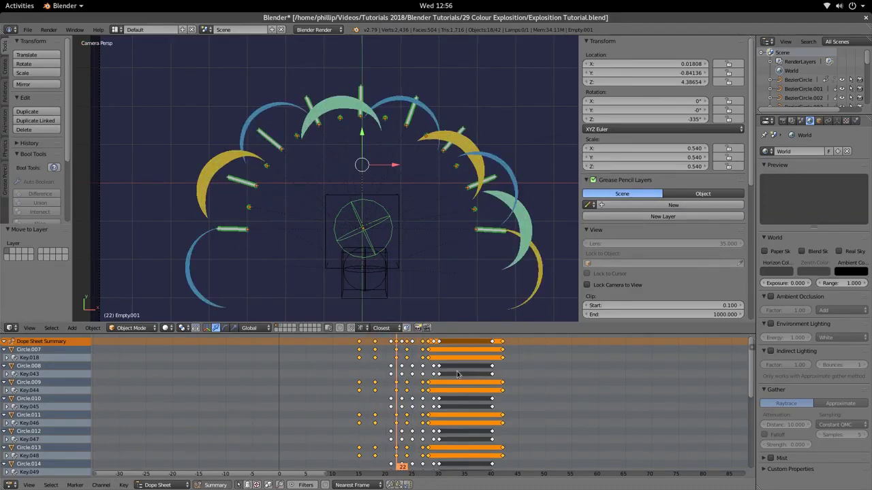
Shift all of the dashes' keyframes about 4 frames earlier and play back the explosion with the new timing.
key(a)
key(a)
key(g)
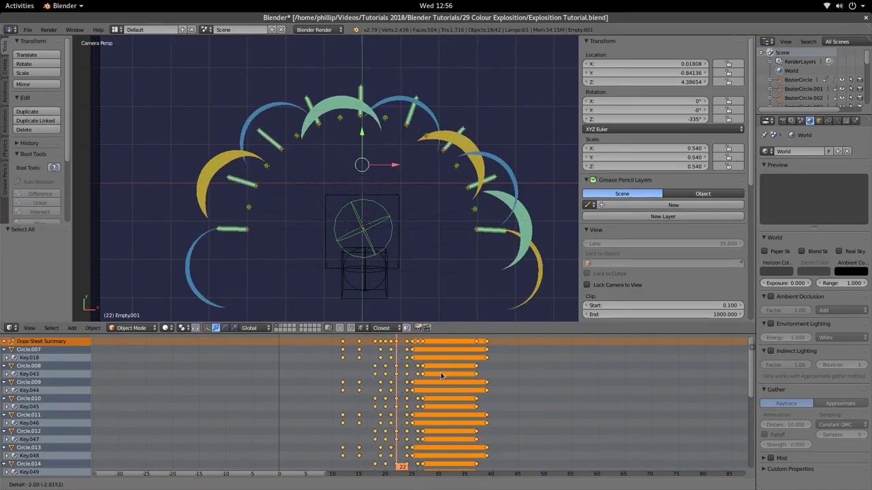
click(433, 377)
key(alt+a)
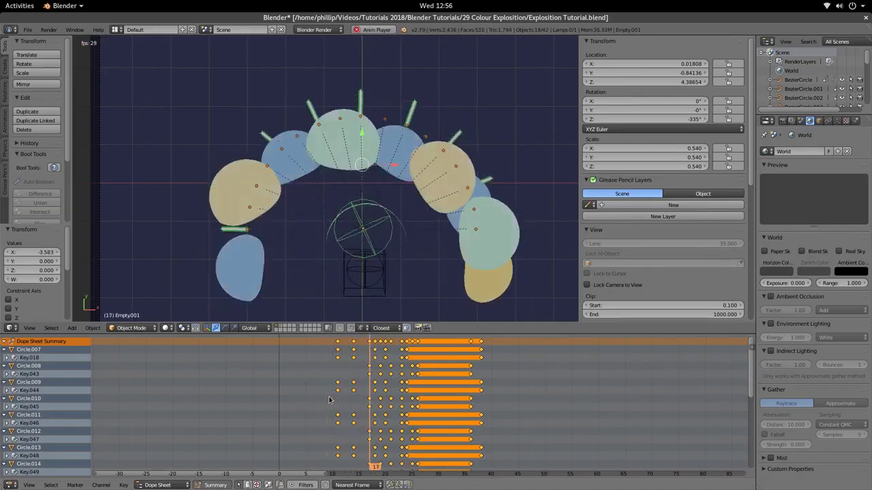
key(alt+a)
Render frame 22 and examine up close how the white and yellow dashes overlap the coloured arcs.
drag(404, 396, 395, 394)
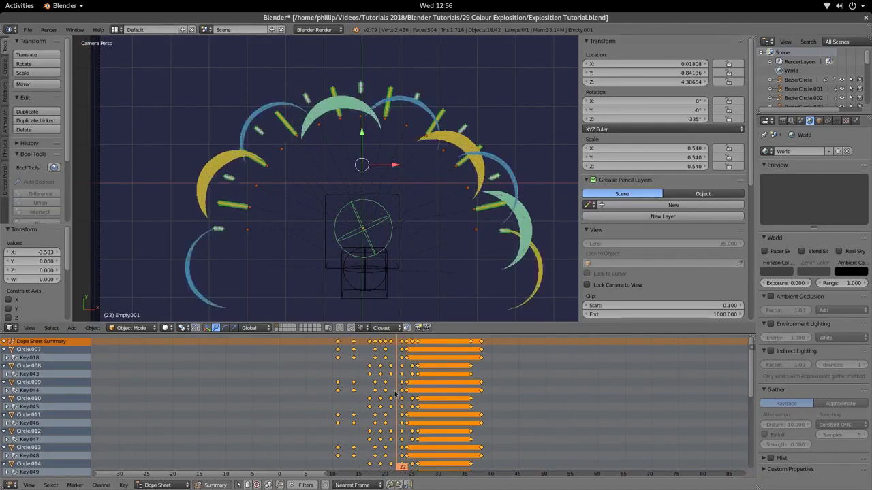
key(F12)
scroll(359, 207, up, 3)
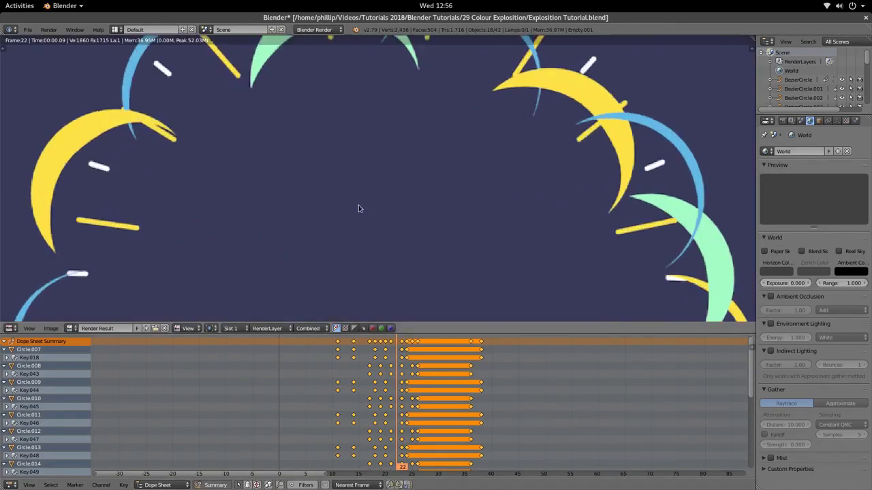
scroll(358, 206, down, 5)
key(Escape)
Replay the explosion from before its first frame to review the timing of the arcs and dashes.
drag(394, 389, 256, 373)
key(alt+a)
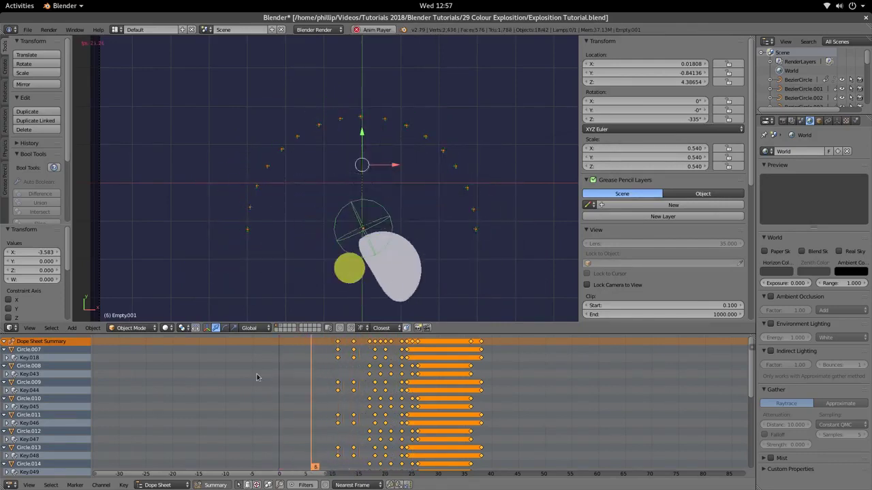
key(alt+a)
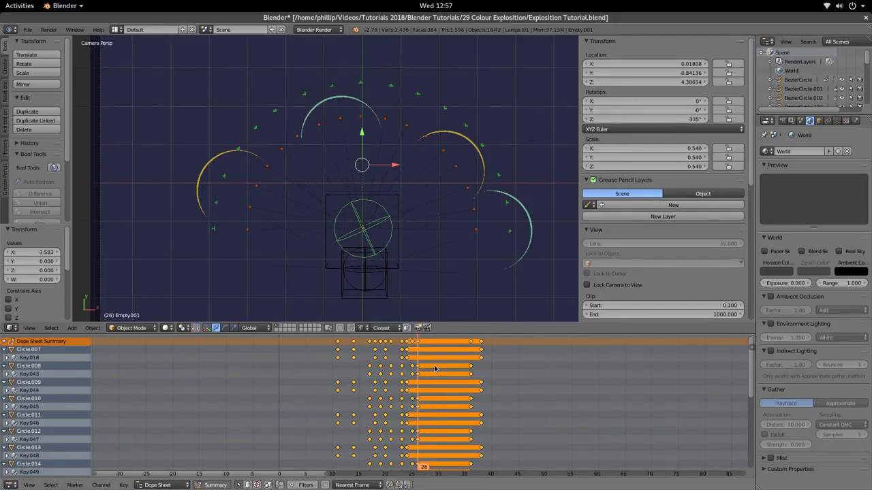
mouse_move(1, 2)
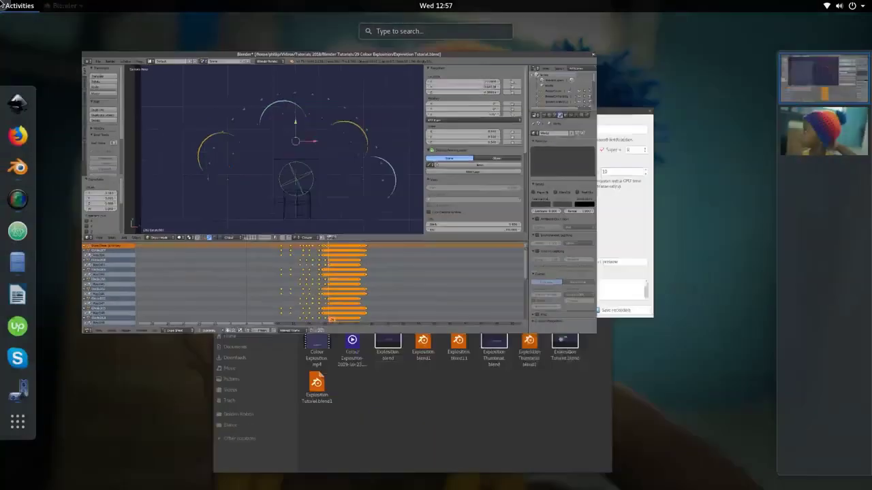